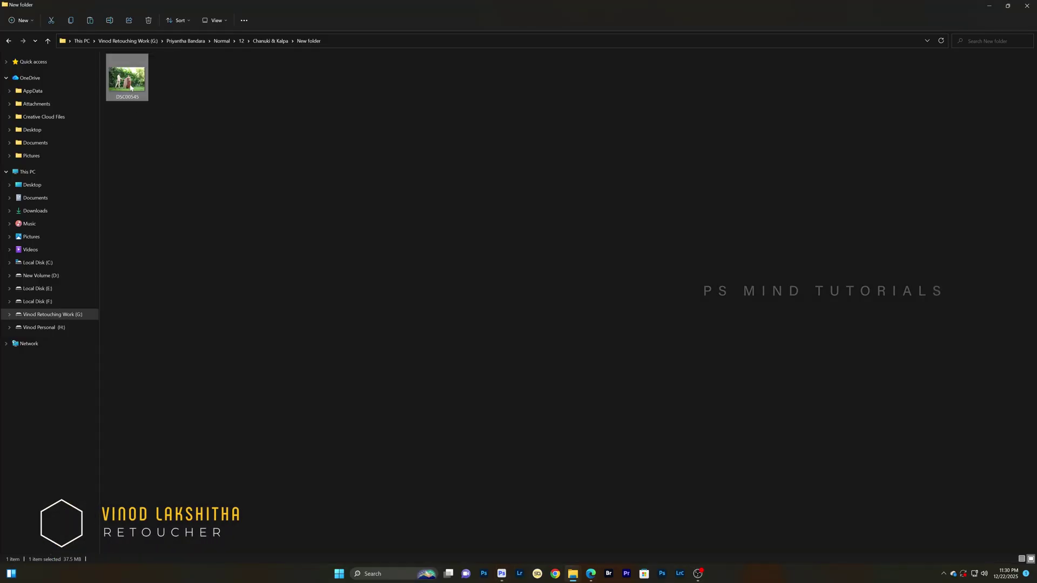
- Drag DSC00545.ARW from File Explorer onto Photoshop to load it in Camera Raw
drag(127, 78, 526, 228)
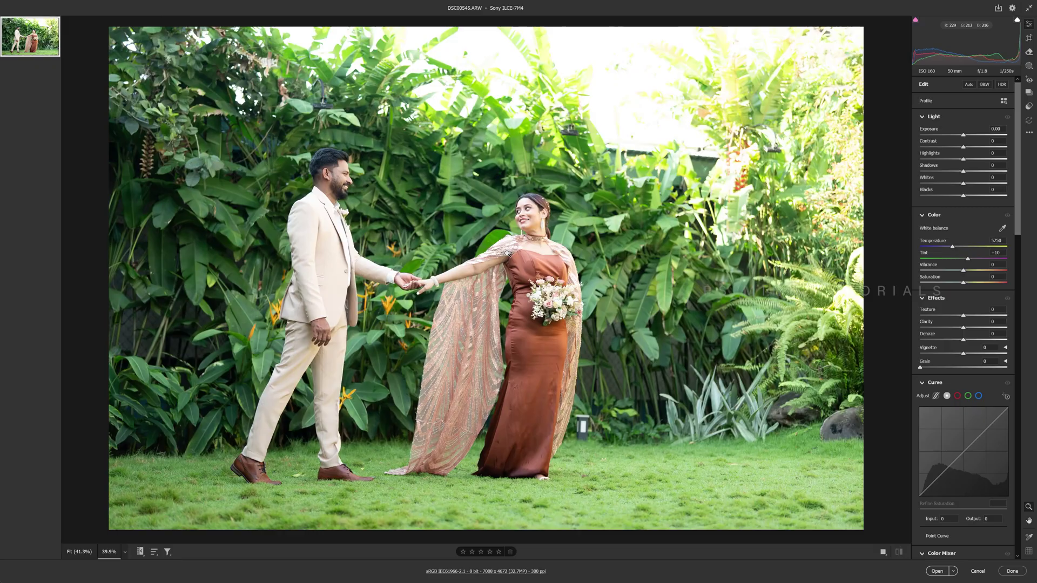
- Check the Camera Raw workflow output options and close them unchanged
scroll(586, 275, up, 3)
scroll(516, 236, down, 2)
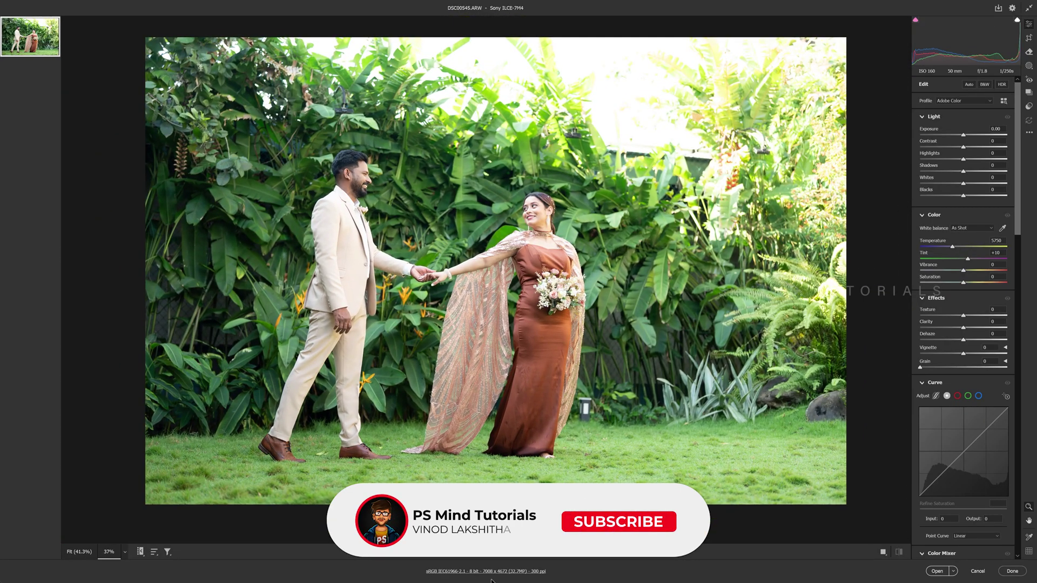
click(496, 574)
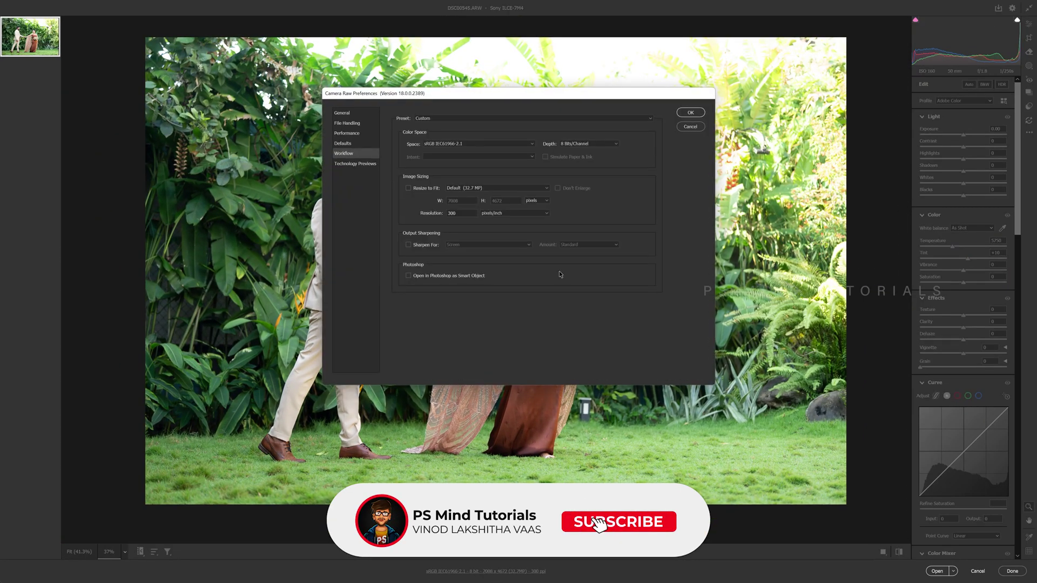
click(695, 128)
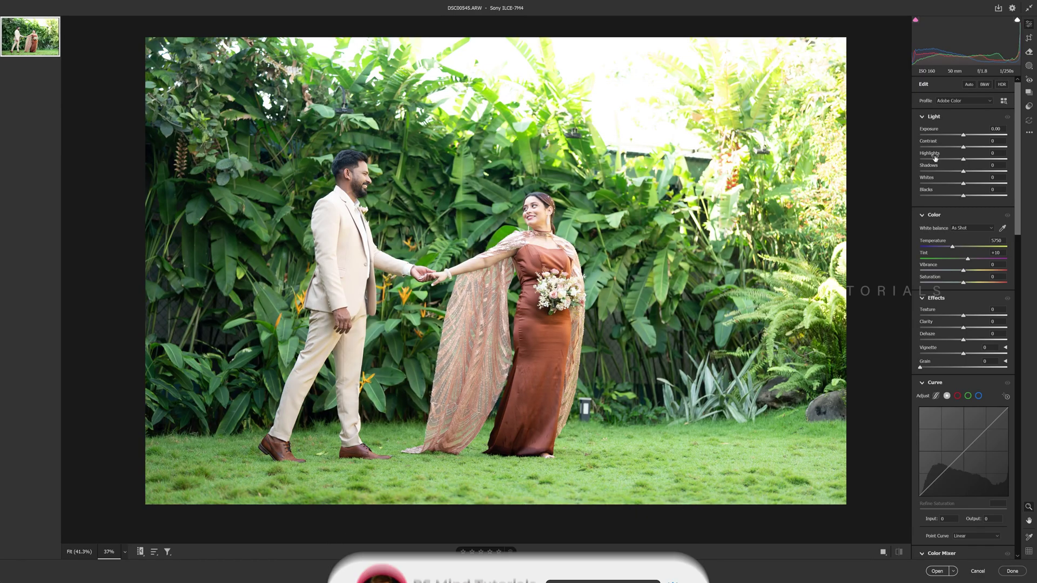
- Set Highlights -73, Whites -75, Contrast +23 and Vibrance +39
mouse_move(963, 159)
mouse_down()
mouse_move(931, 159)
mouse_move(934, 184)
mouse_up()
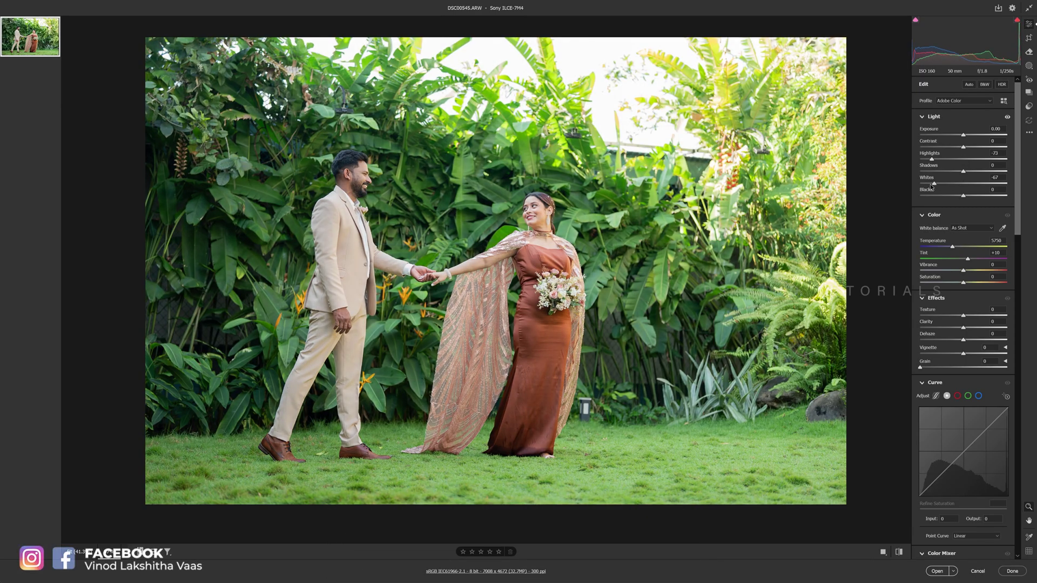
click(974, 148)
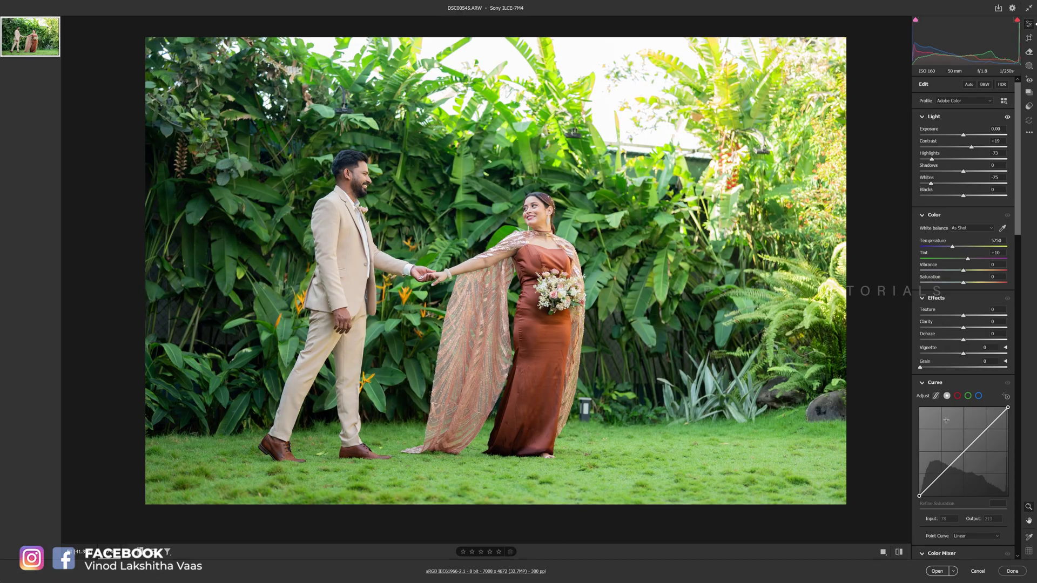
drag(968, 271, 981, 273)
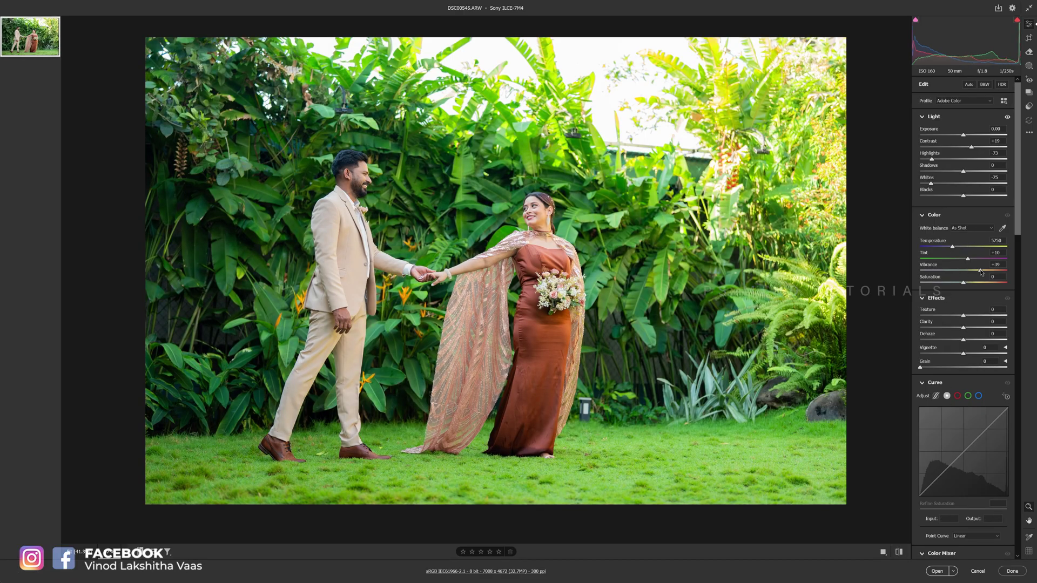
scroll(981, 272, down, 2)
scroll(961, 232, down, 3)
- Switch the tone curve to parametric region sliders with Lights at -15
click(936, 153)
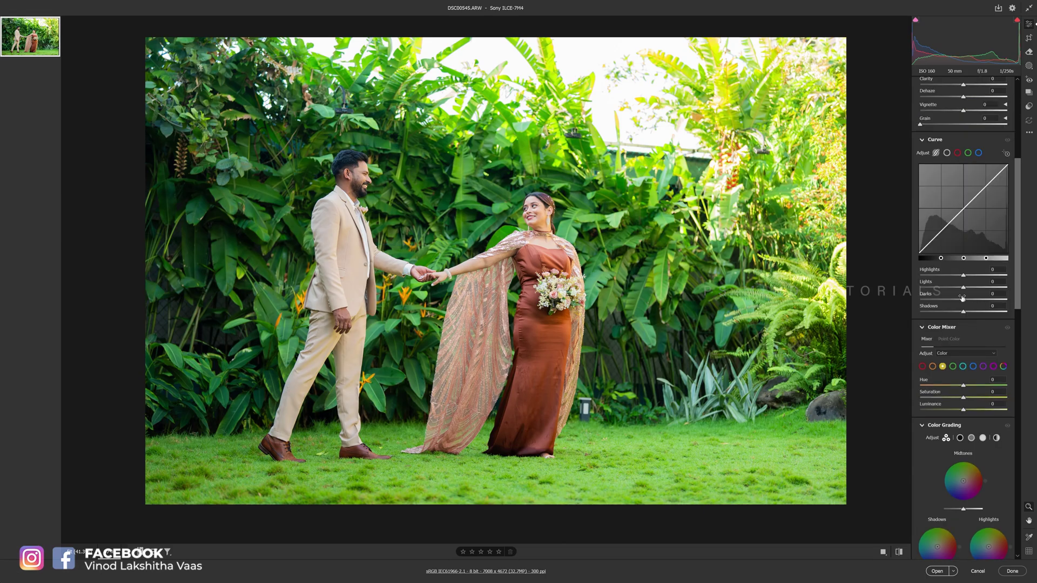
scroll(966, 292, up, 2)
scroll(970, 298, up, 1)
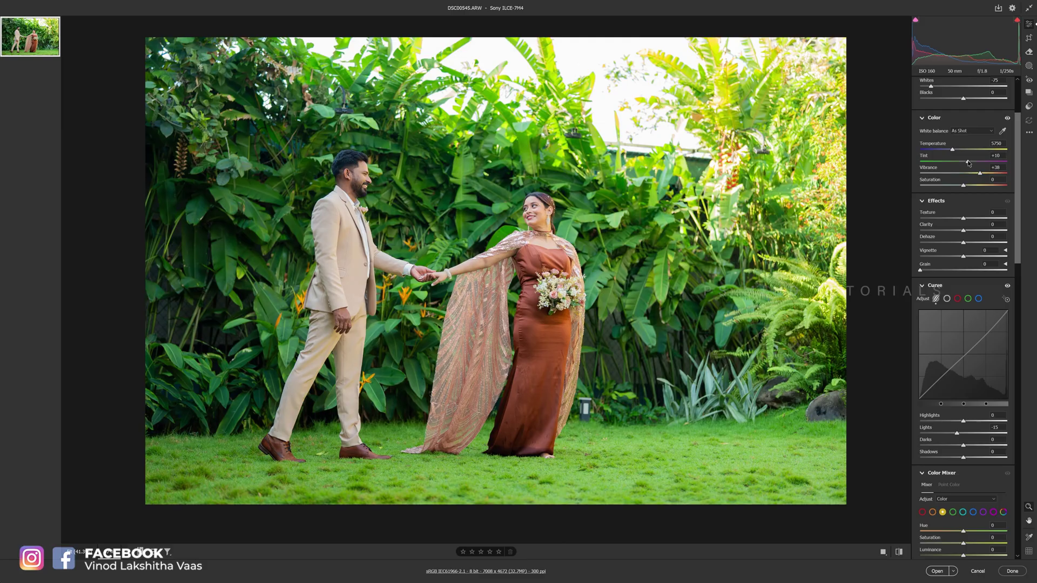
scroll(954, 272, down, 5)
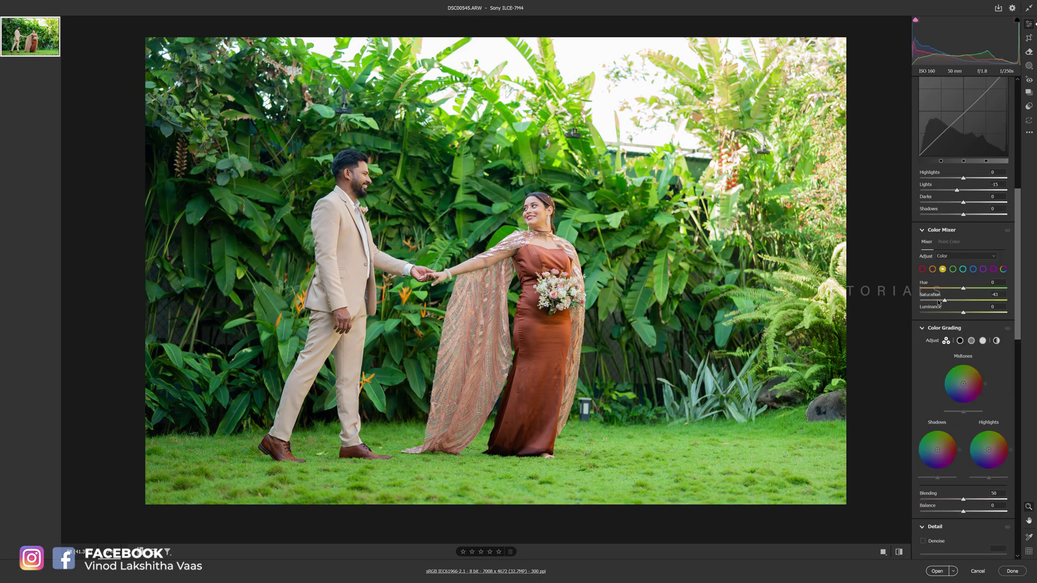
- Shift the yellows to Hue +17 and Saturation -31, checking the bride close up
drag(970, 288, 972, 288)
click(499, 199)
click(592, 245)
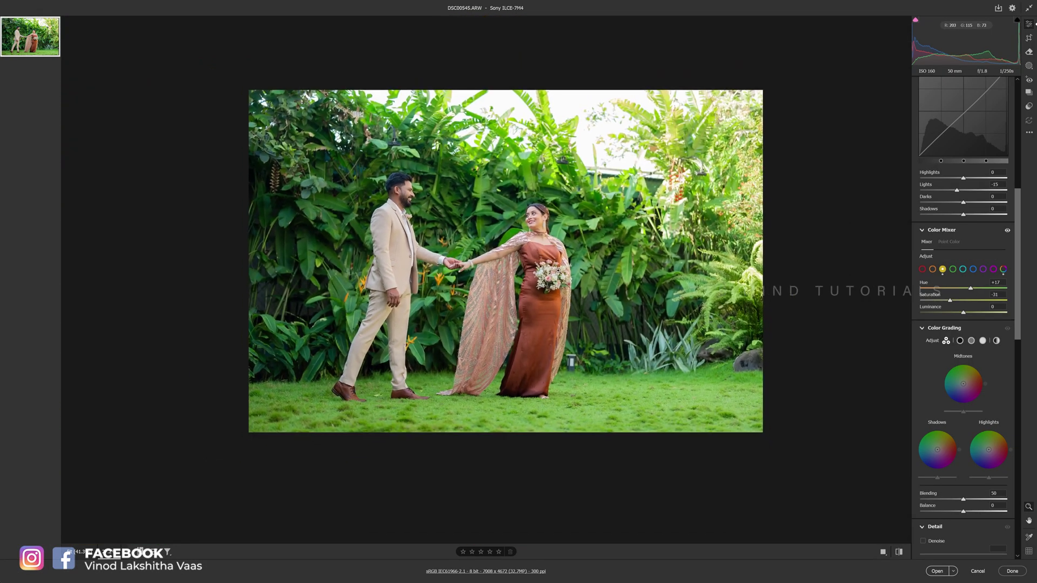
click(697, 281)
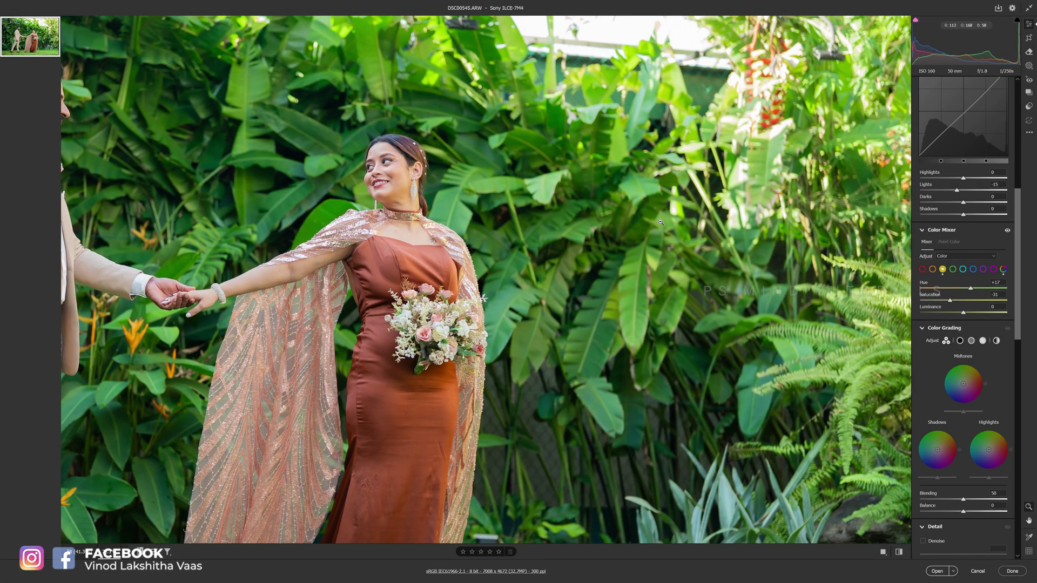
click(616, 251)
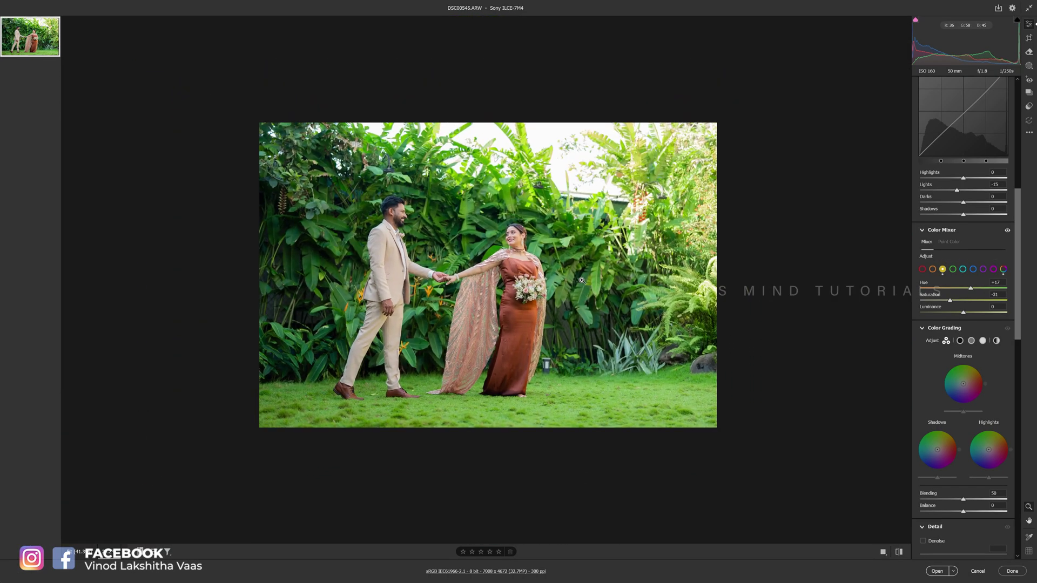
click(1029, 8)
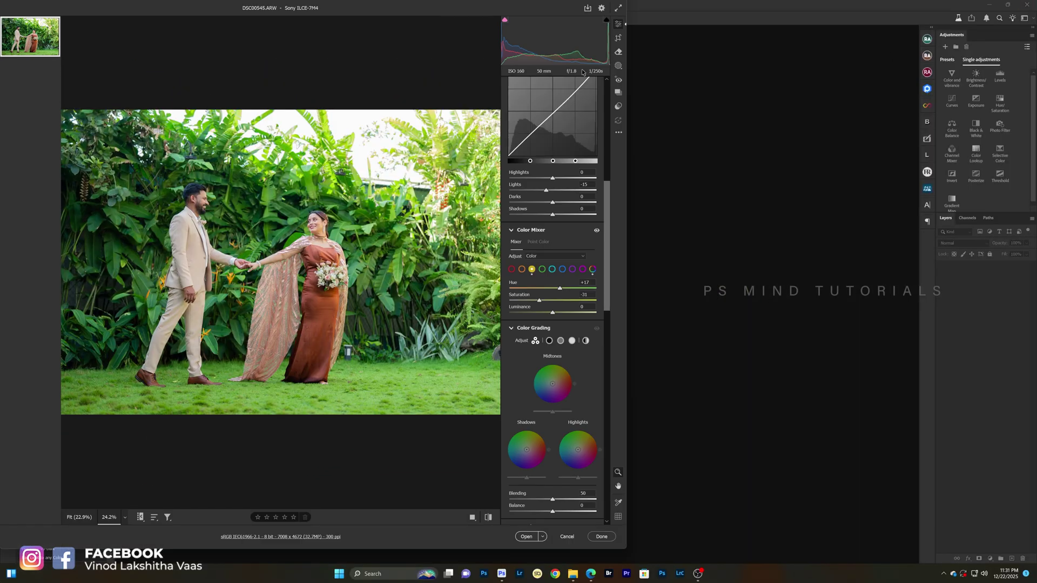
click(620, 9)
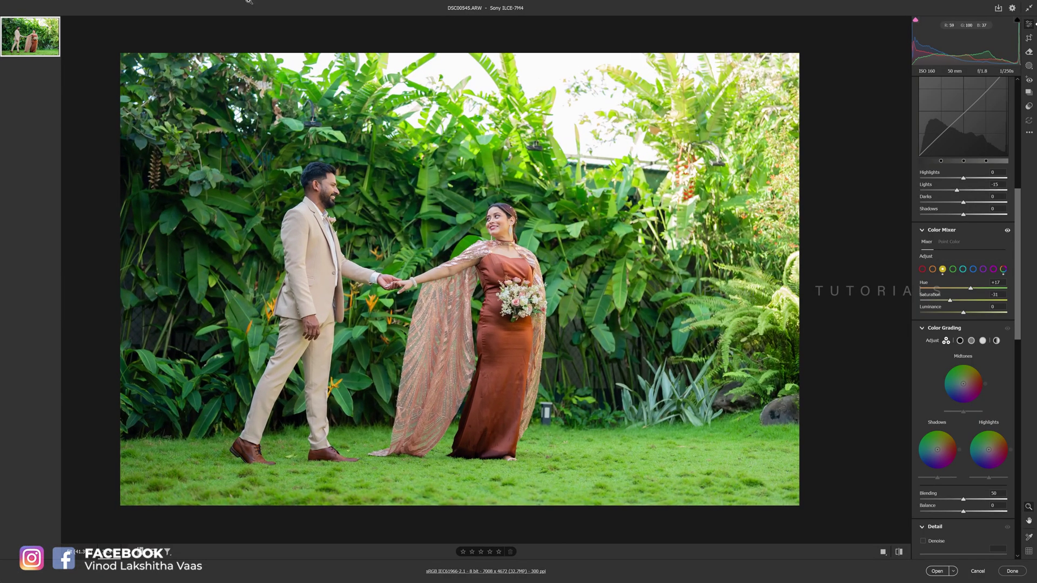
mouse_move(948, 274)
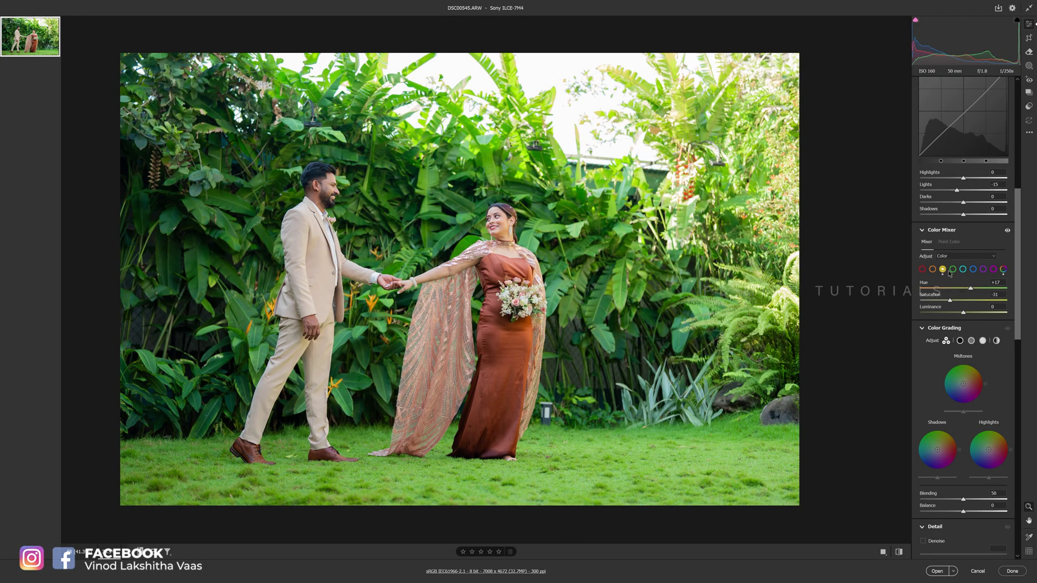
- Lower the saturation of greens and blues, blues to -35 and another hue to -19
click(952, 270)
drag(958, 301, 946, 302)
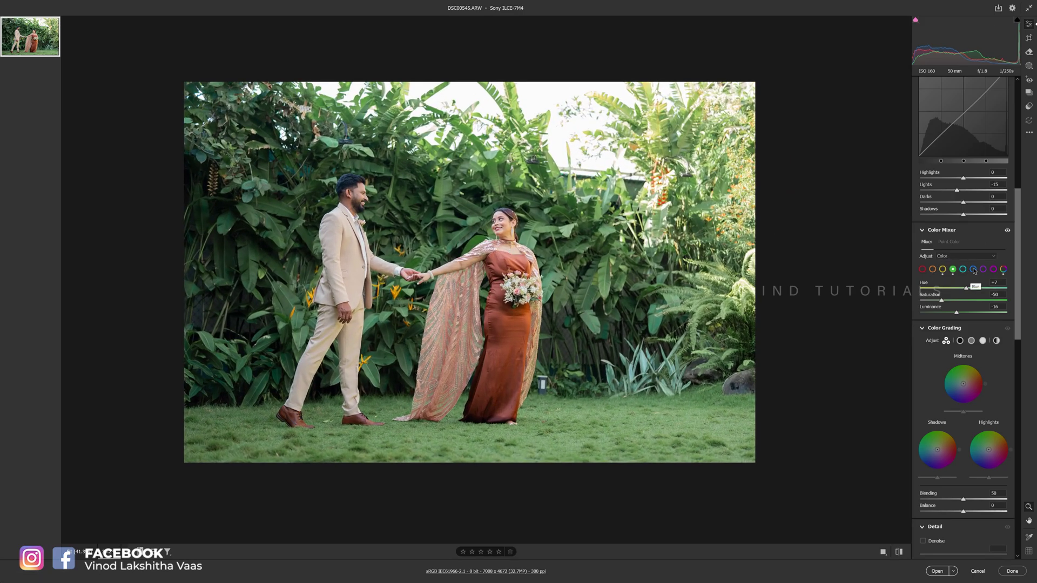
click(974, 270)
drag(939, 305, 947, 305)
mouse_move(955, 256)
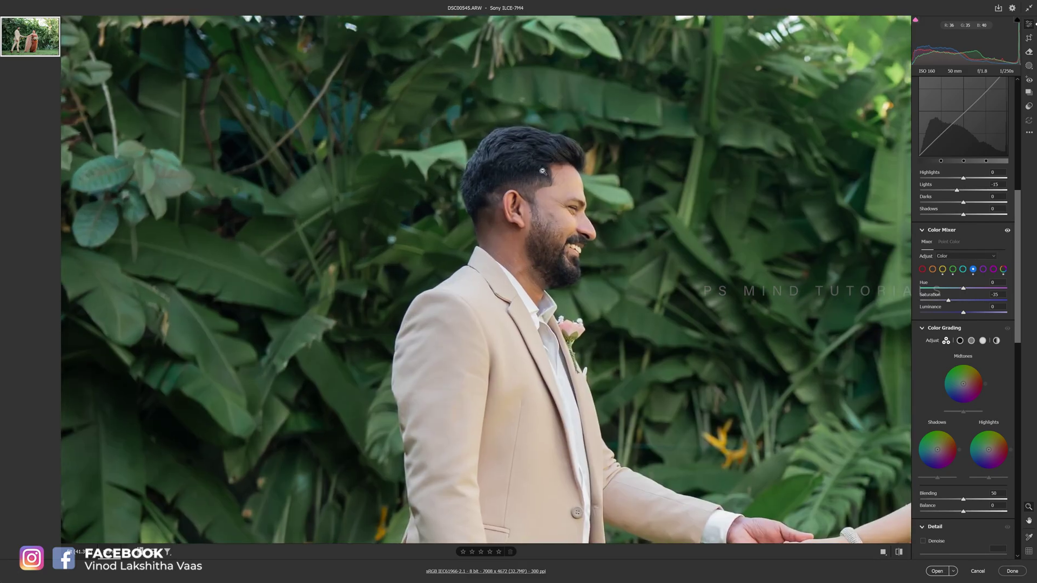
drag(966, 302, 934, 302)
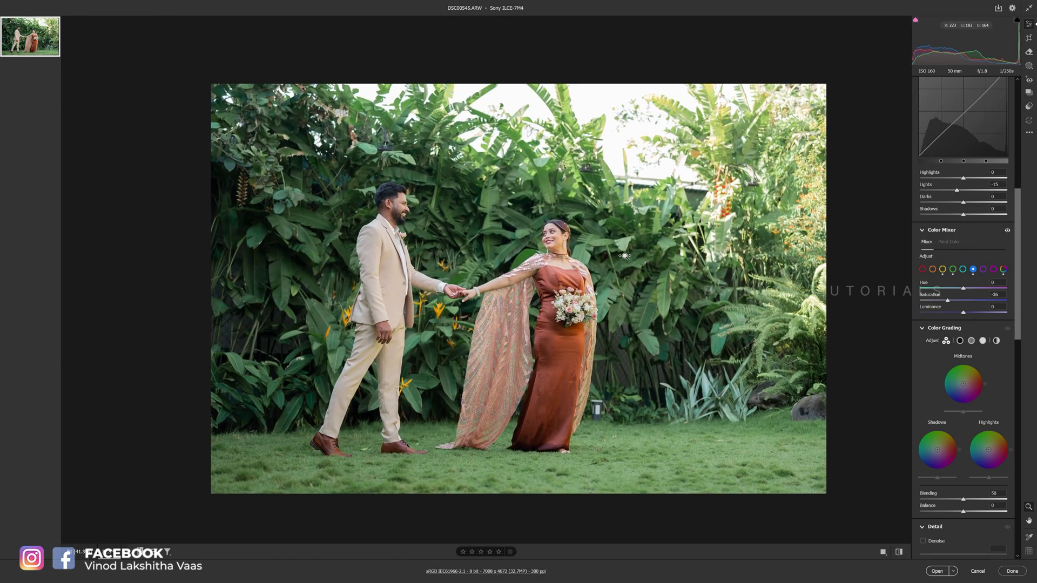
- Select magentas after inspecting the bride's face, and begin a local mask
click(560, 254)
click(675, 272)
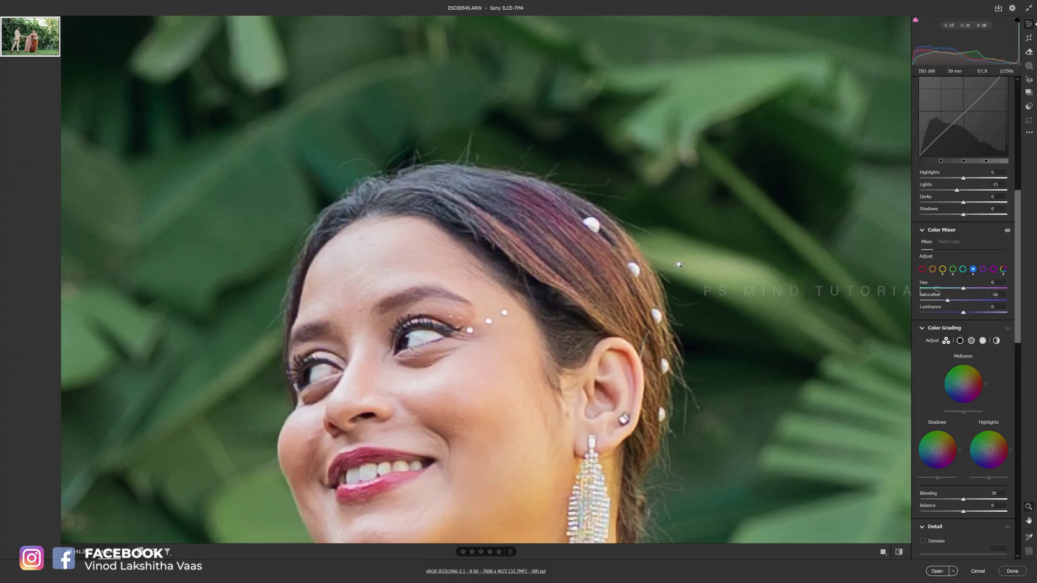
mouse_move(1028, 289)
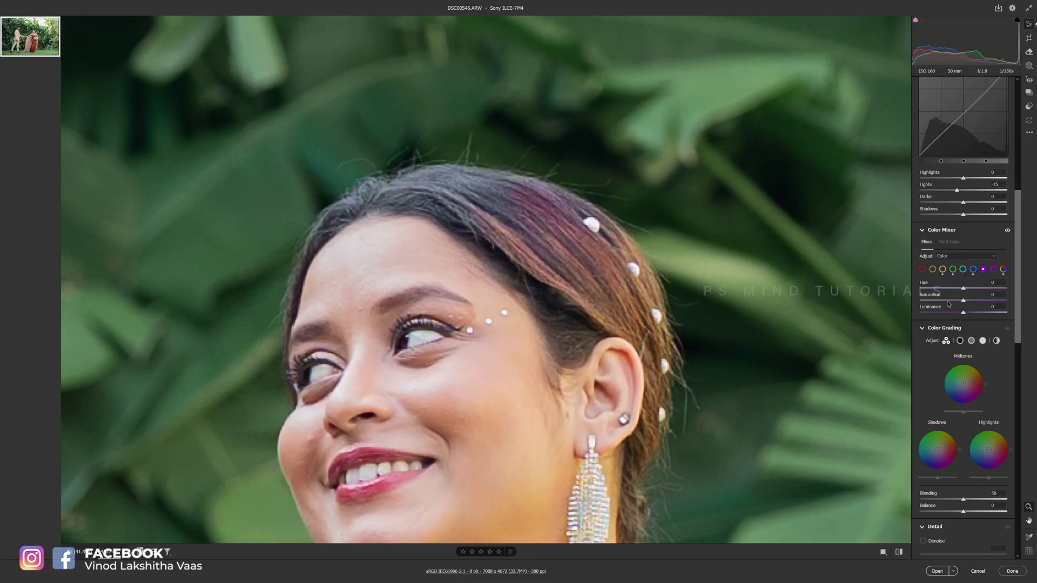
click(993, 269)
alt+click(747, 232)
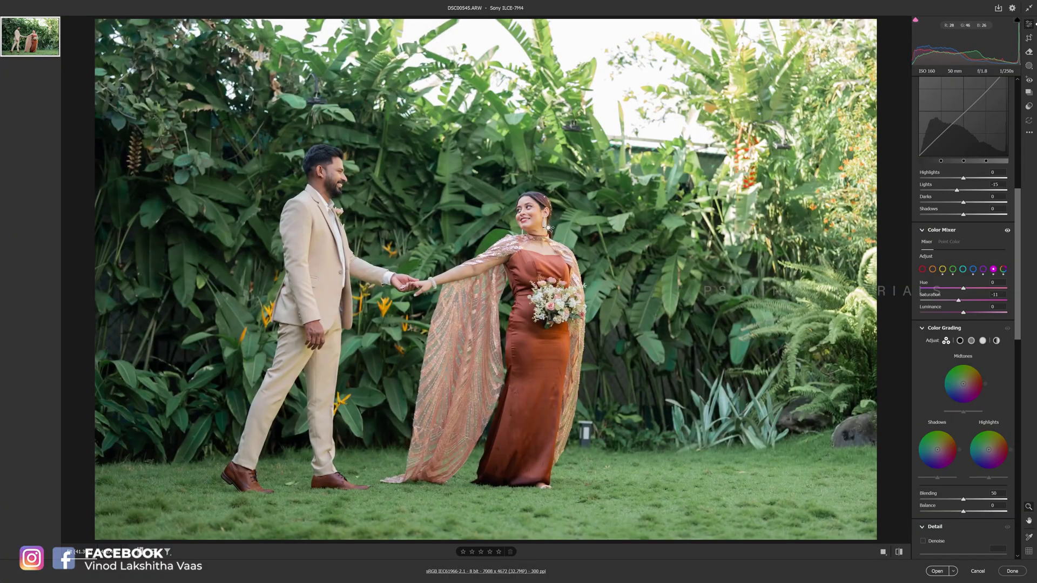
alt+click(674, 243)
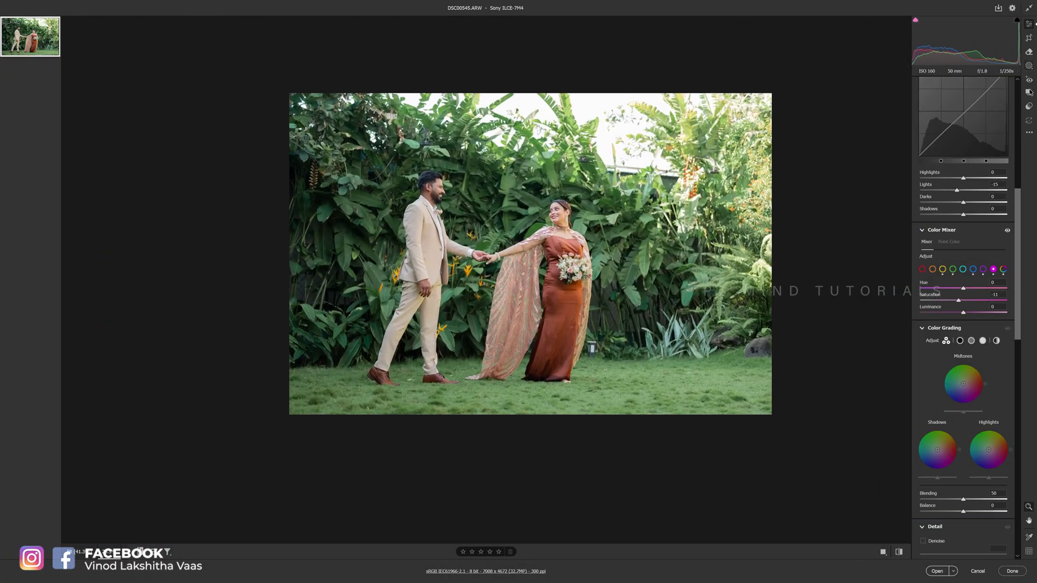
click(1028, 65)
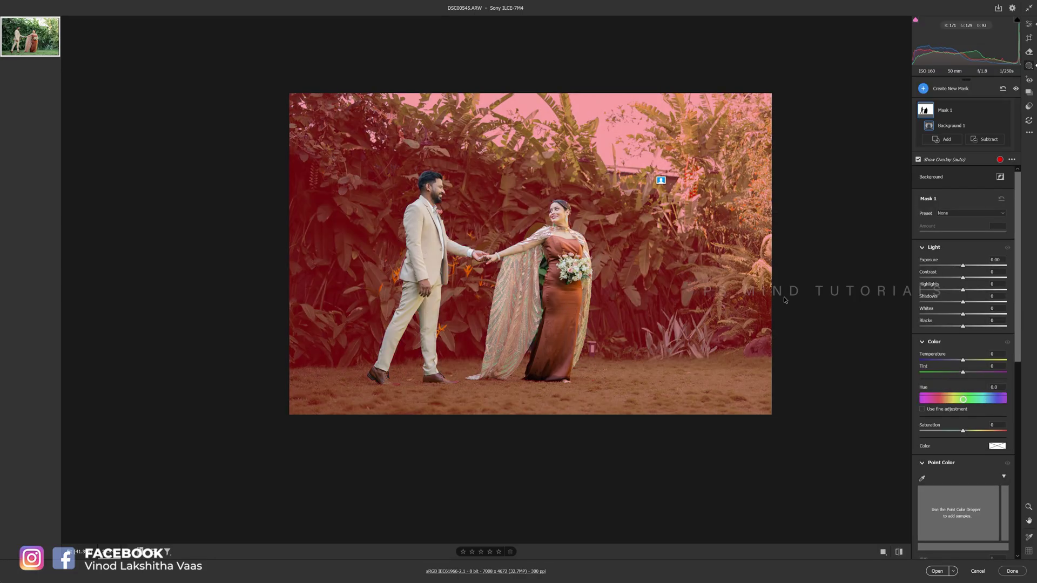
- Give a Select Background mask Exposure -0.50, then return to the global Edit panel
drag(962, 265, 957, 265)
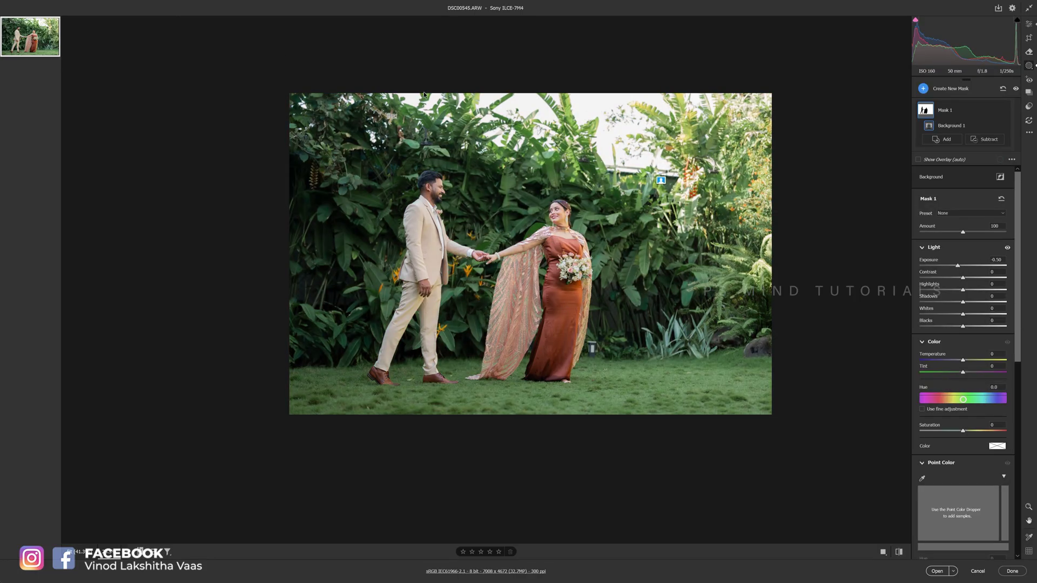
click(1028, 23)
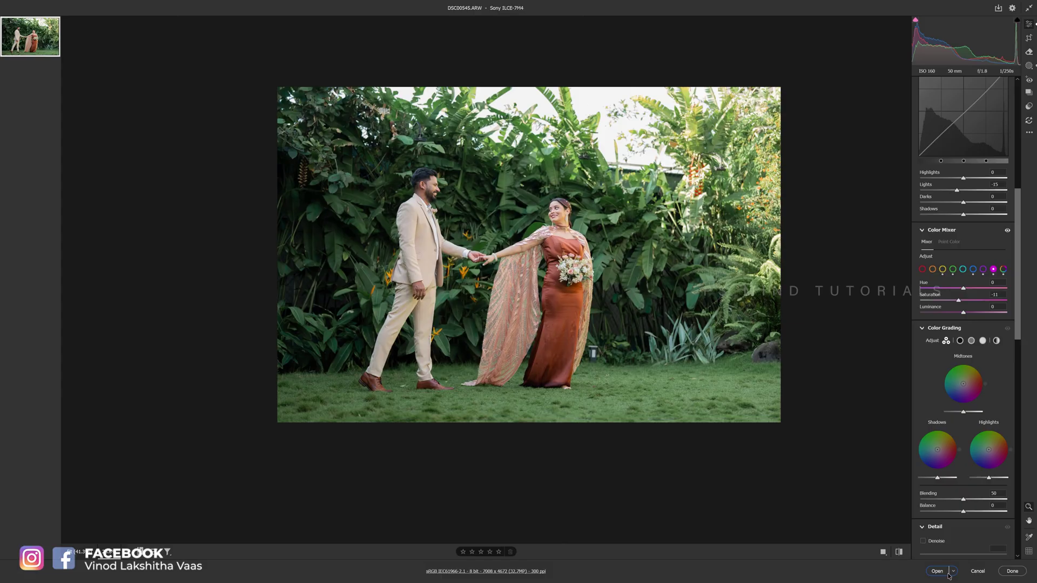
- Open the graded photo in Photoshop and zoom in on the couple and their feet
click(938, 571)
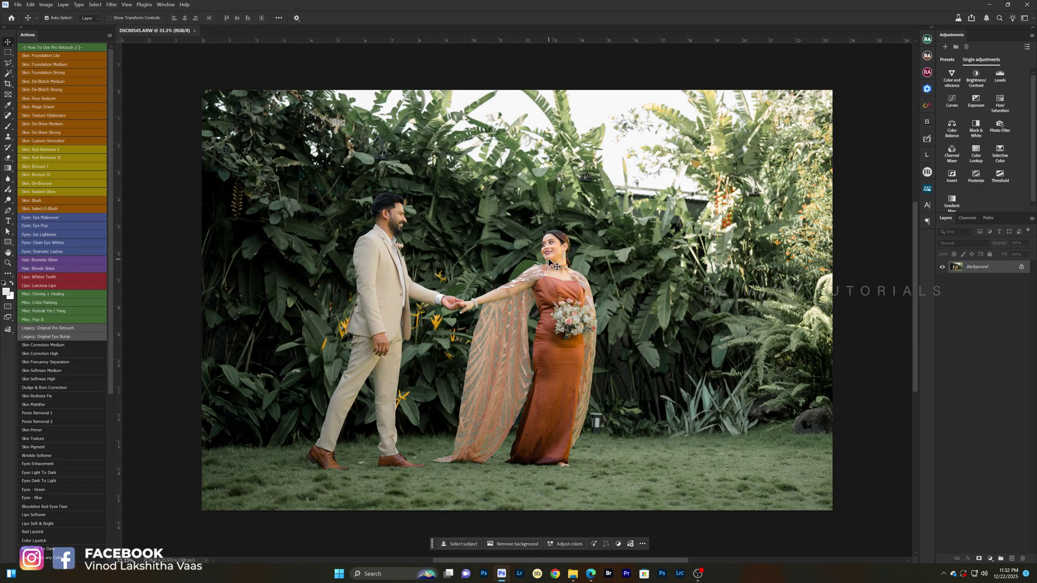
key(z)
mouse_move(548, 260)
mouse_down()
mouse_move(618, 313)
mouse_move(555, 309)
mouse_up()
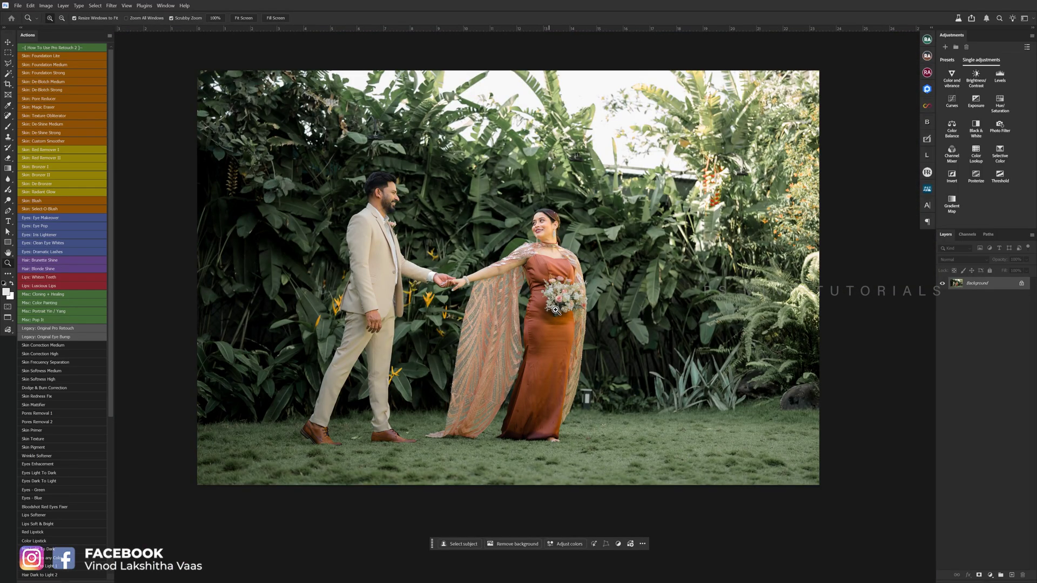
key(super)
mouse_move(556, 307)
mouse_down()
mouse_move(560, 268)
mouse_move(557, 284)
mouse_up()
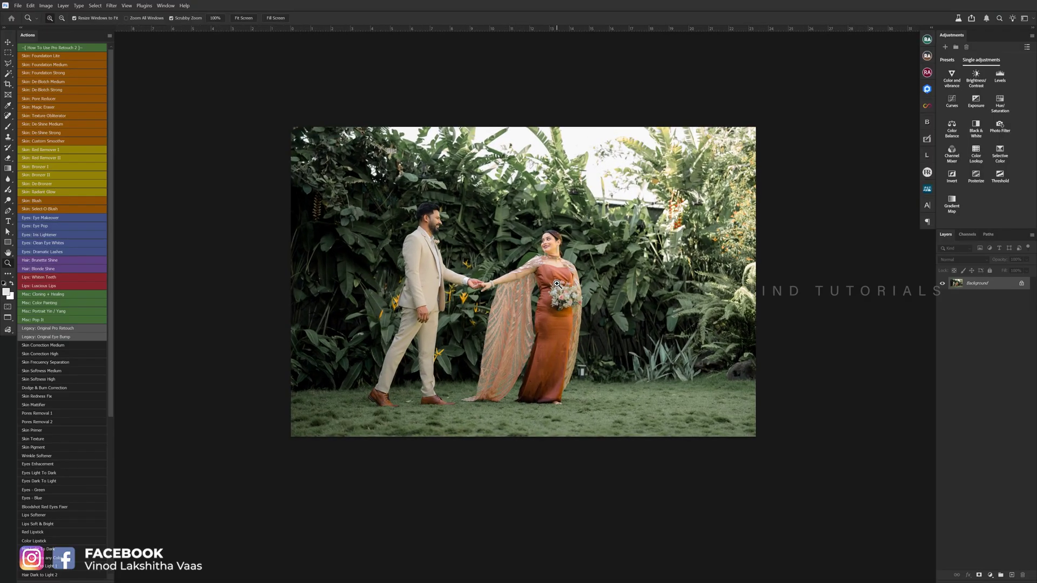
drag(537, 275, 534, 265)
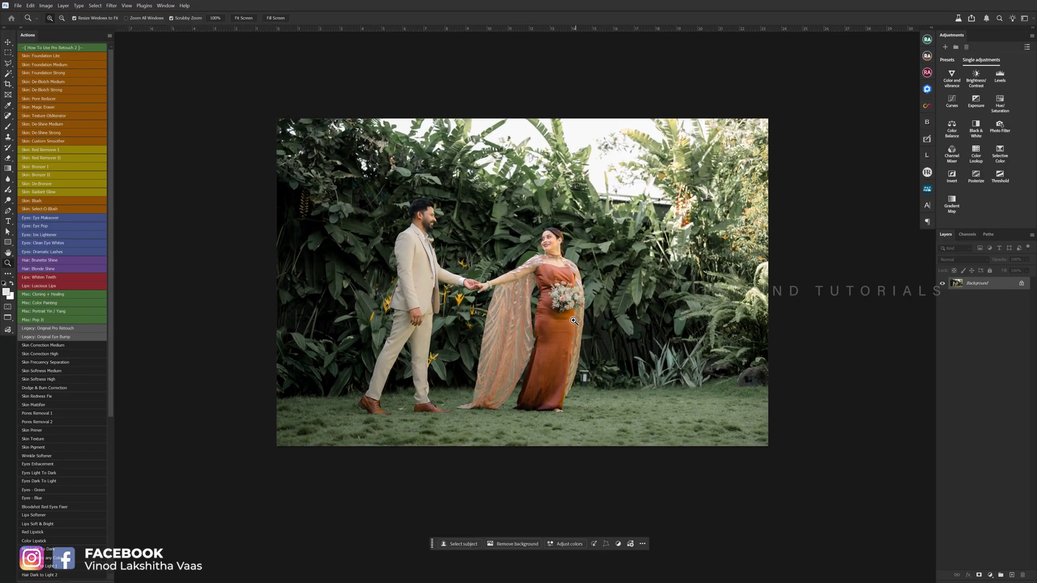
mouse_move(573, 321)
mouse_down()
mouse_move(556, 237)
mouse_move(563, 247)
mouse_move(501, 330)
mouse_up()
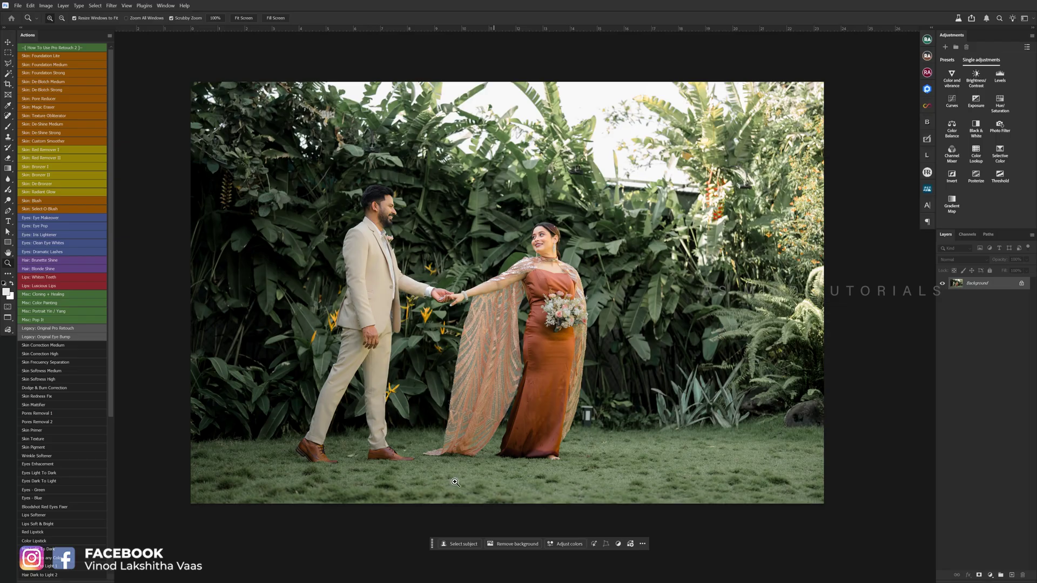
drag(455, 482, 451, 406)
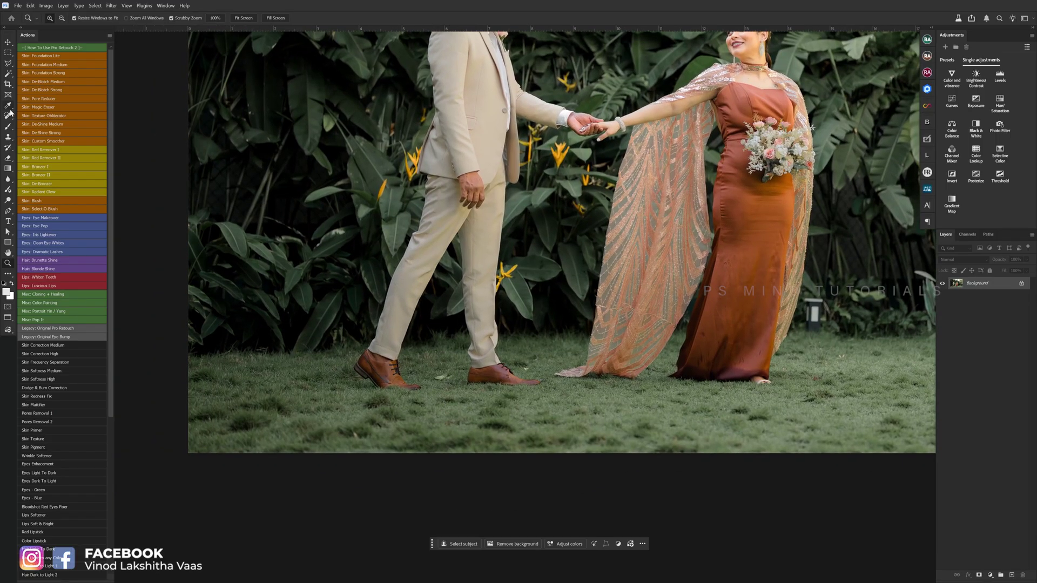
- Spot-heal the object between the groom's shoes, the grass spots, and the light stick
click(8, 115)
scroll(455, 389, up, 2)
scroll(455, 388, up, 2)
drag(416, 371, 449, 357)
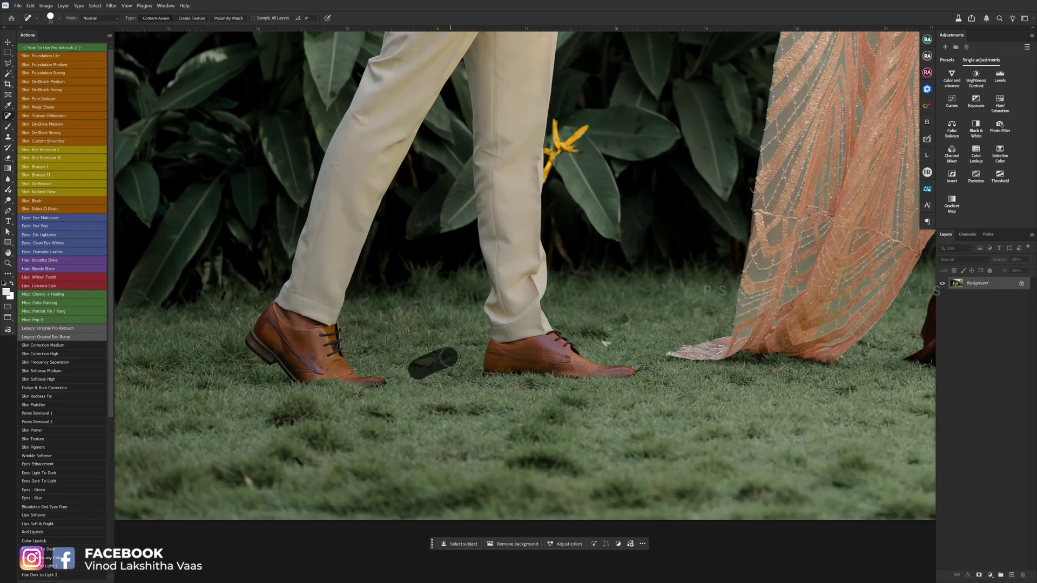
scroll(607, 340, down, 3)
scroll(315, 472, up, 3)
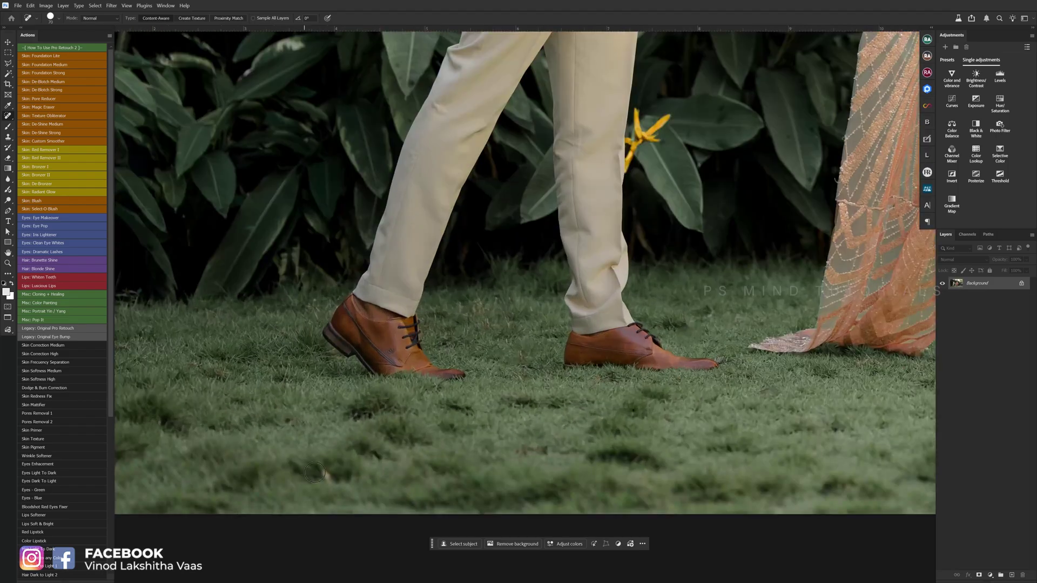
drag(375, 415, 350, 415)
scroll(286, 421, down, 2)
scroll(627, 449, down, 1)
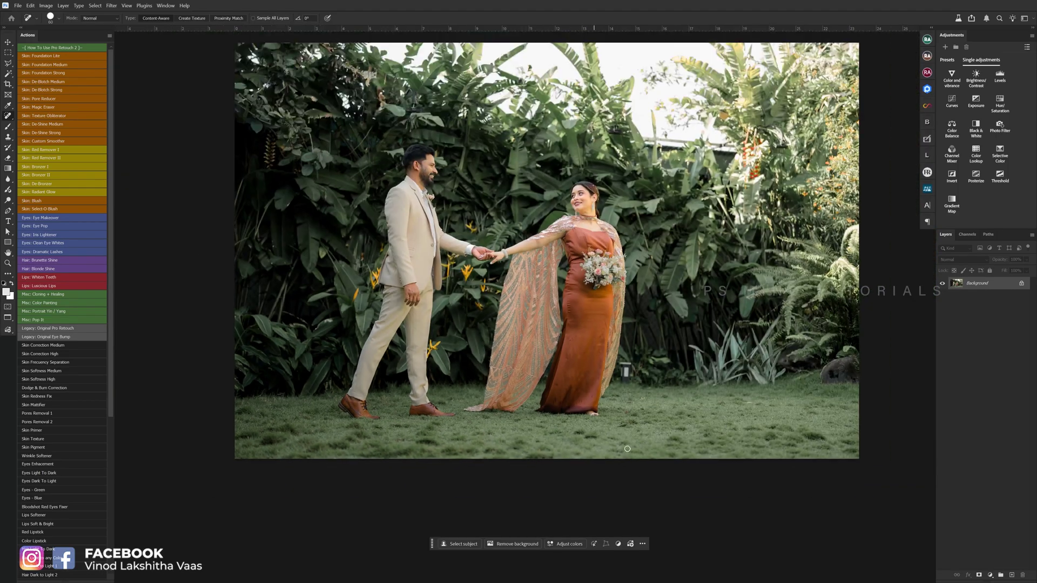
scroll(627, 449, up, 3)
drag(605, 403, 588, 410)
scroll(702, 404, right, 2)
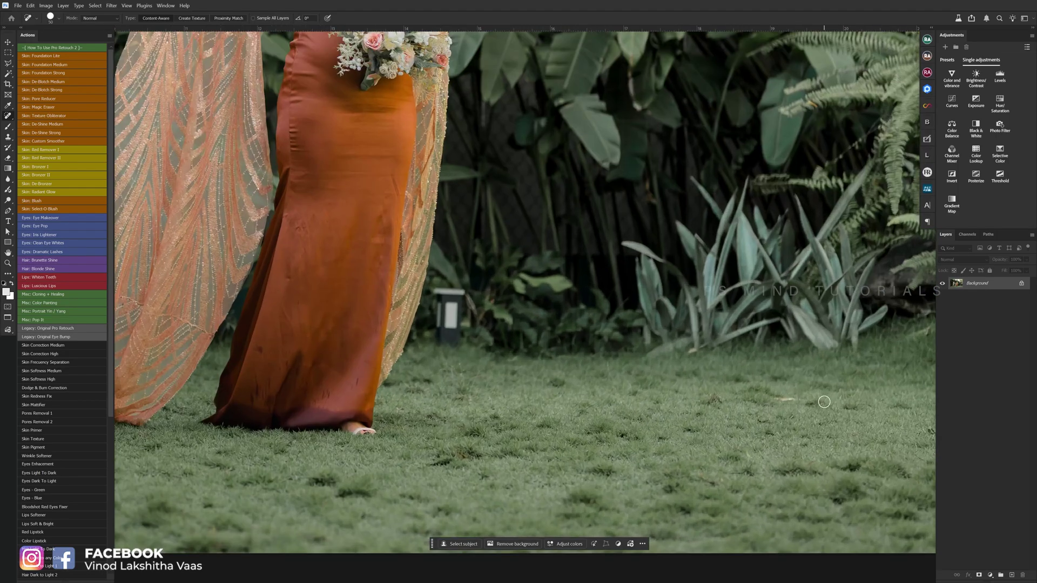
drag(823, 402, 677, 397)
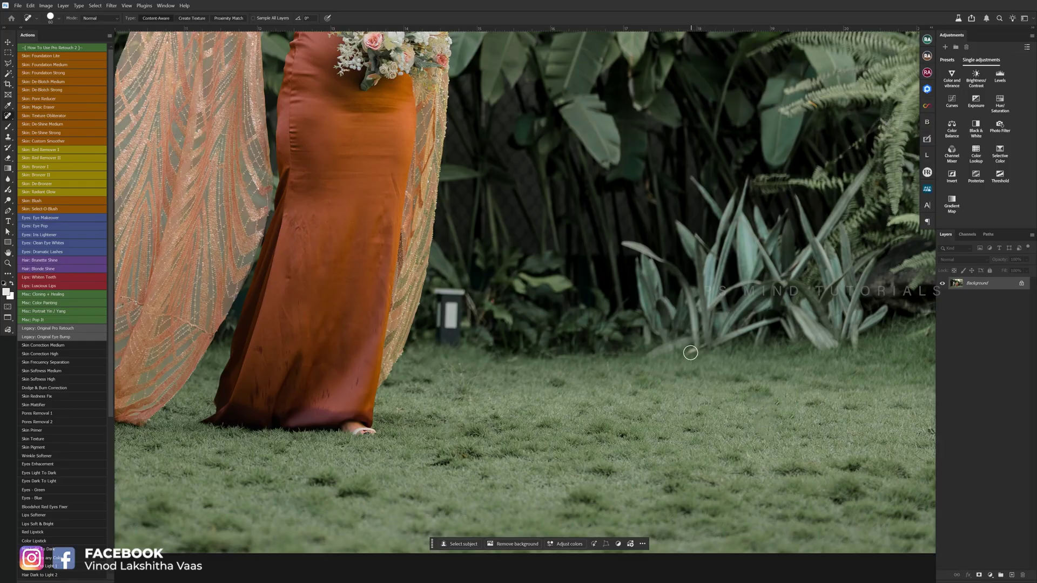
- Shrink the healing brush and remove a blemish and flyaway hair above the bride's hairline
scroll(690, 352, down, 3)
scroll(690, 352, down, 1)
scroll(517, 250, up, 4)
key(bracketleft)
key(bracketleft)
key(bracketleft)
scroll(581, 227, up, 2)
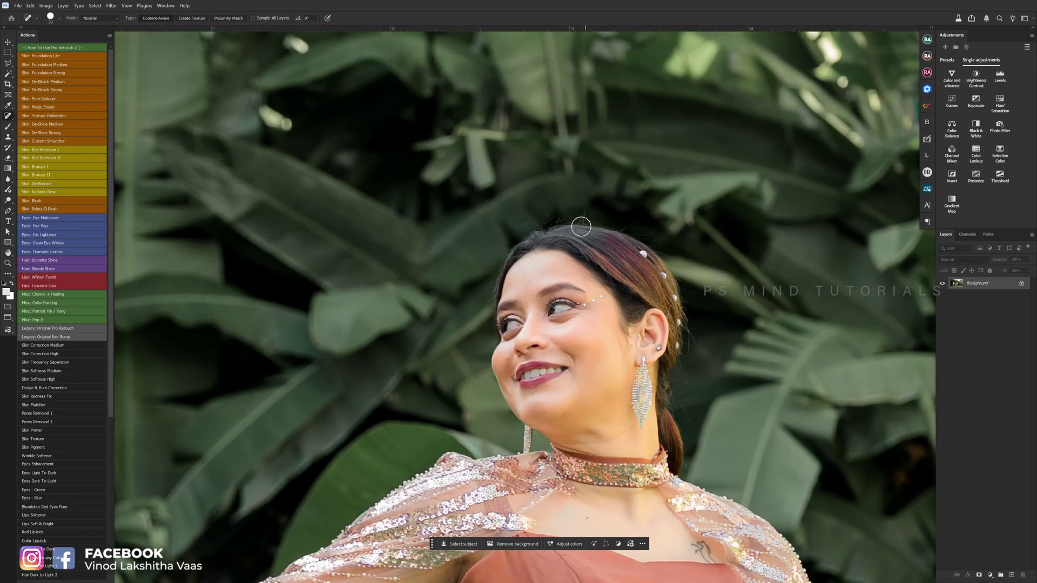
scroll(581, 227, up, 2)
key(bracketleft)
key(bracketleft)
key(bracketleft)
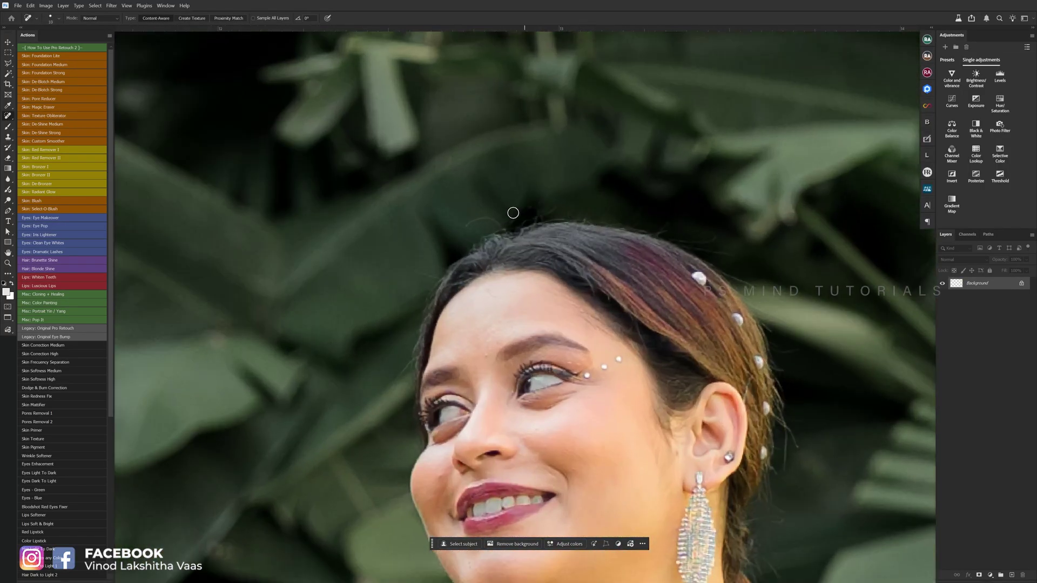
click(528, 206)
key(bracketright)
click(535, 214)
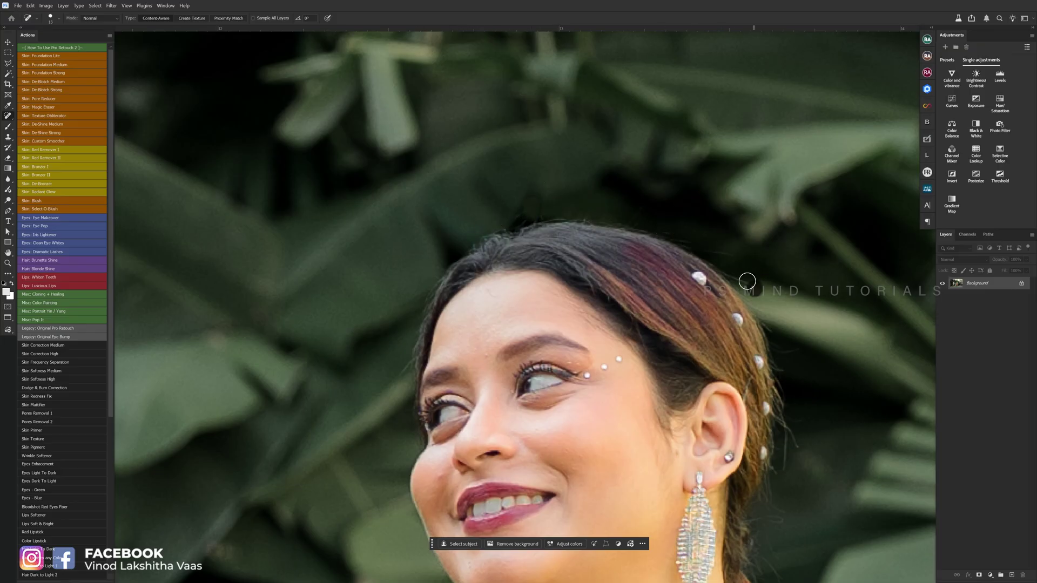
- Heal away the dark object and stand in the leaves above the bride and groom
scroll(747, 281, down, 5)
scroll(534, 249, up, 5)
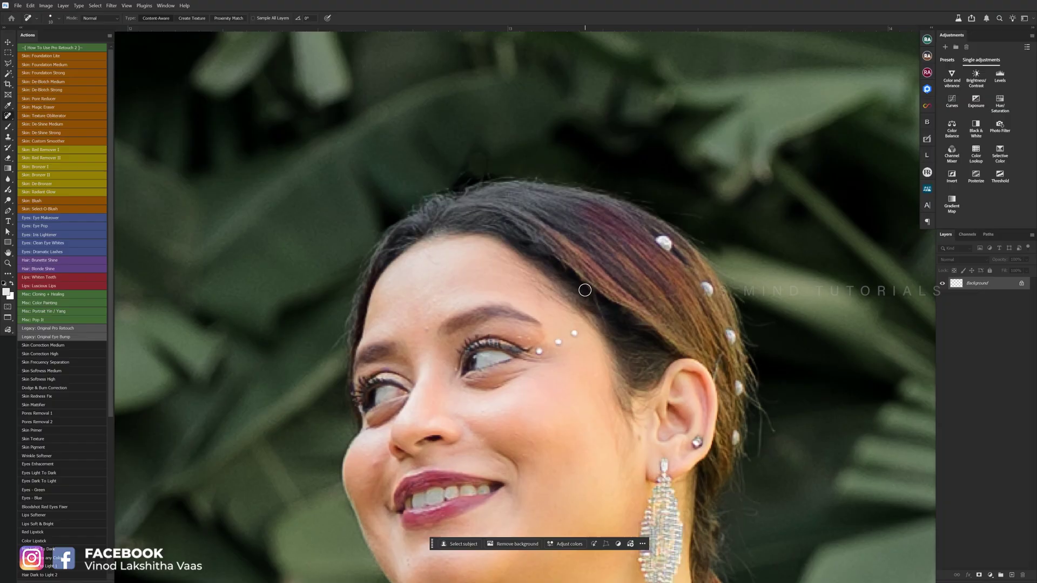
scroll(601, 293, up, 1)
key(bracketleft)
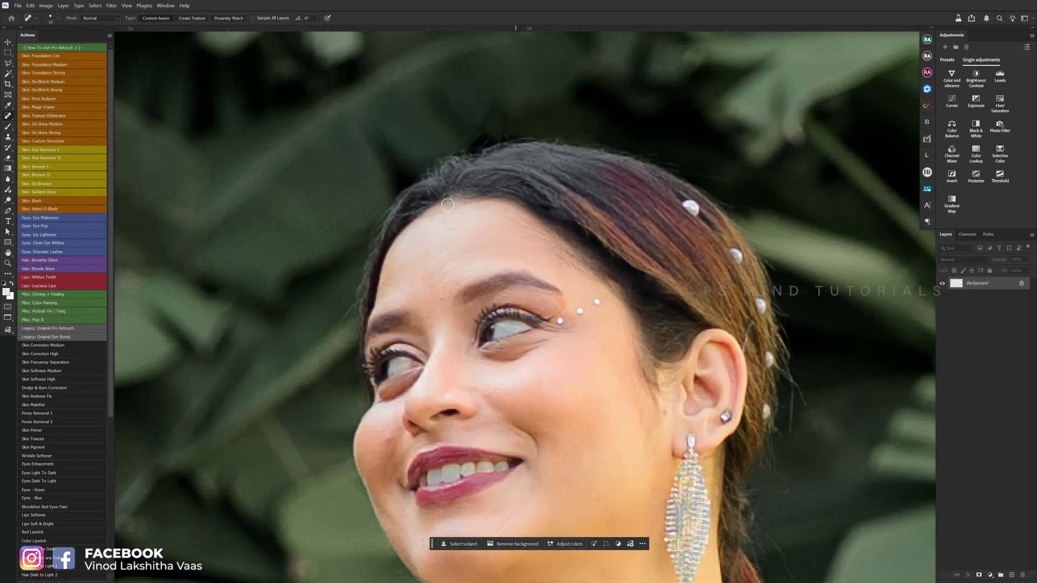
scroll(479, 225, down, 3)
key(bracketright)
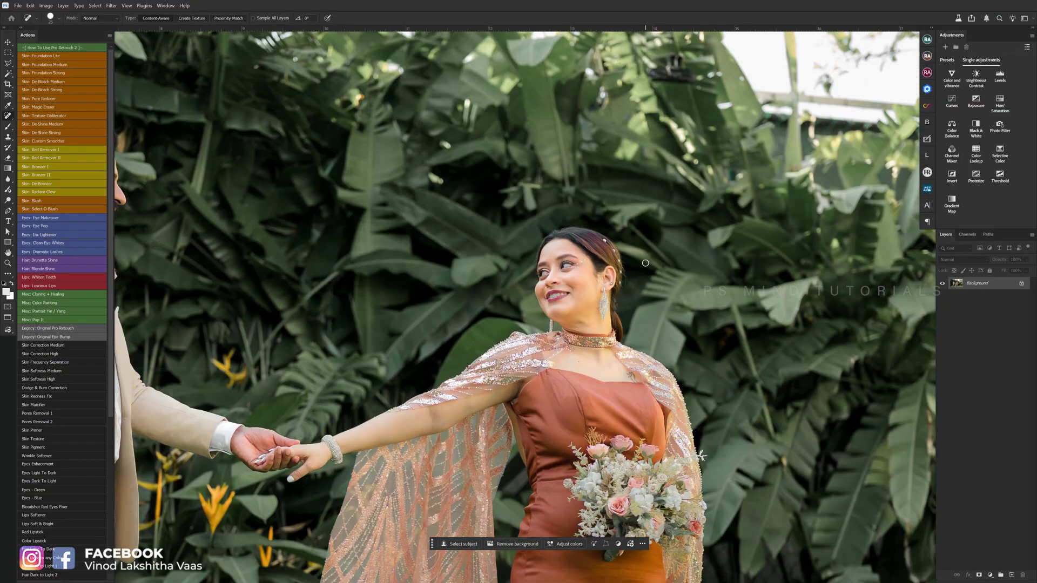
scroll(513, 332, down, 2)
scroll(513, 332, up, 2)
scroll(536, 388, up, 1)
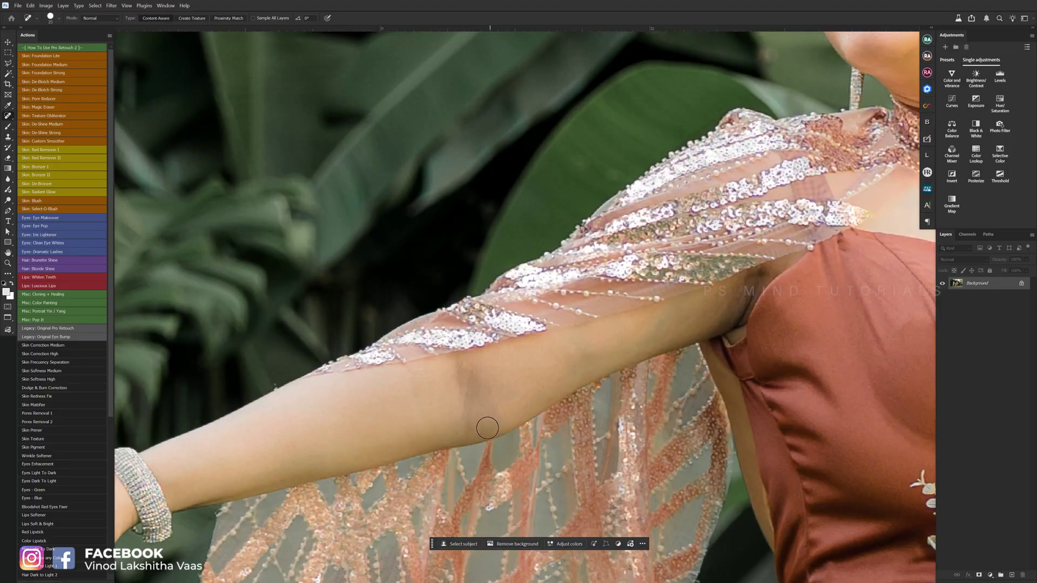
scroll(585, 324, down, 2)
scroll(782, 272, up, 2)
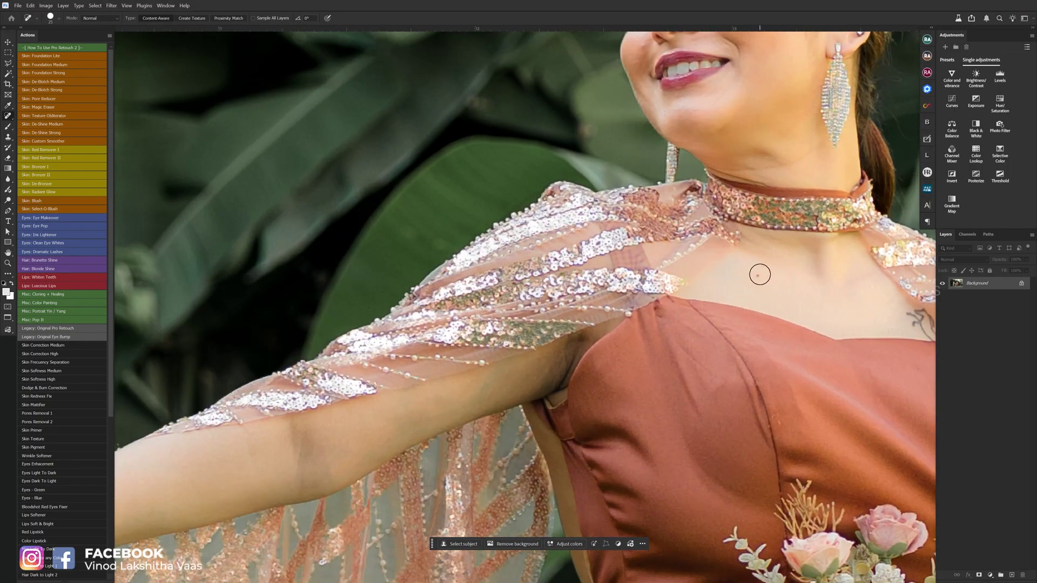
scroll(760, 275, down, 2)
scroll(759, 275, down, 2)
scroll(392, 222, up, 2)
scroll(393, 222, up, 2)
key(bracketleft)
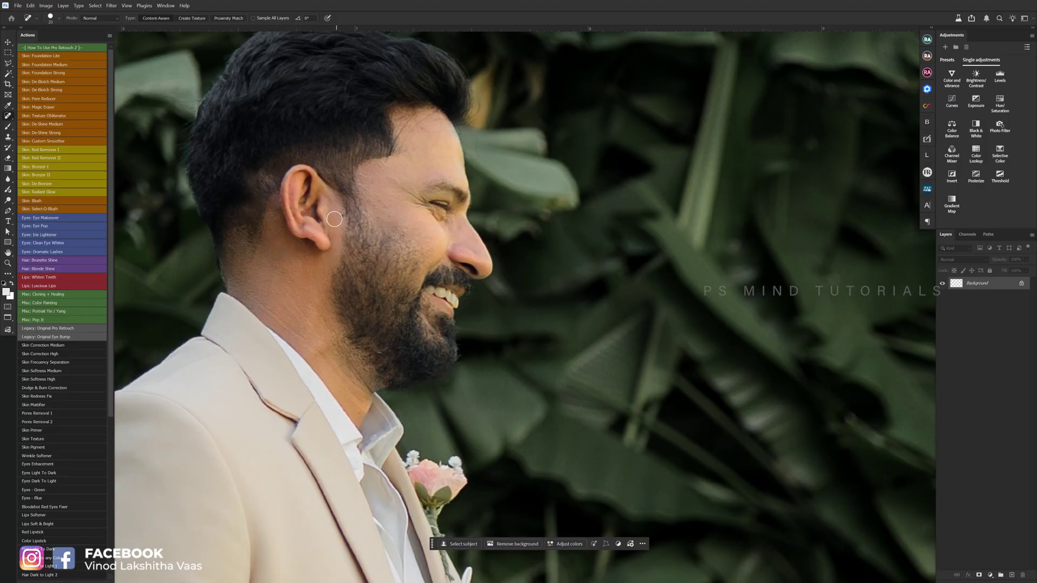
scroll(370, 242, down, 2)
scroll(370, 243, down, 2)
scroll(619, 242, up, 2)
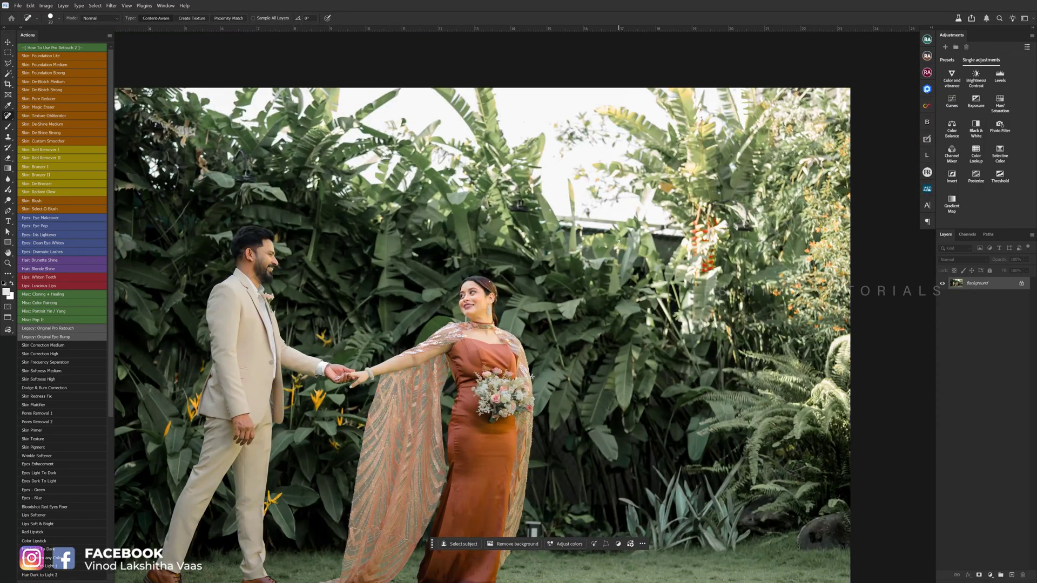
scroll(617, 241, down, 1)
scroll(627, 232, up, 1)
scroll(632, 224, up, 2)
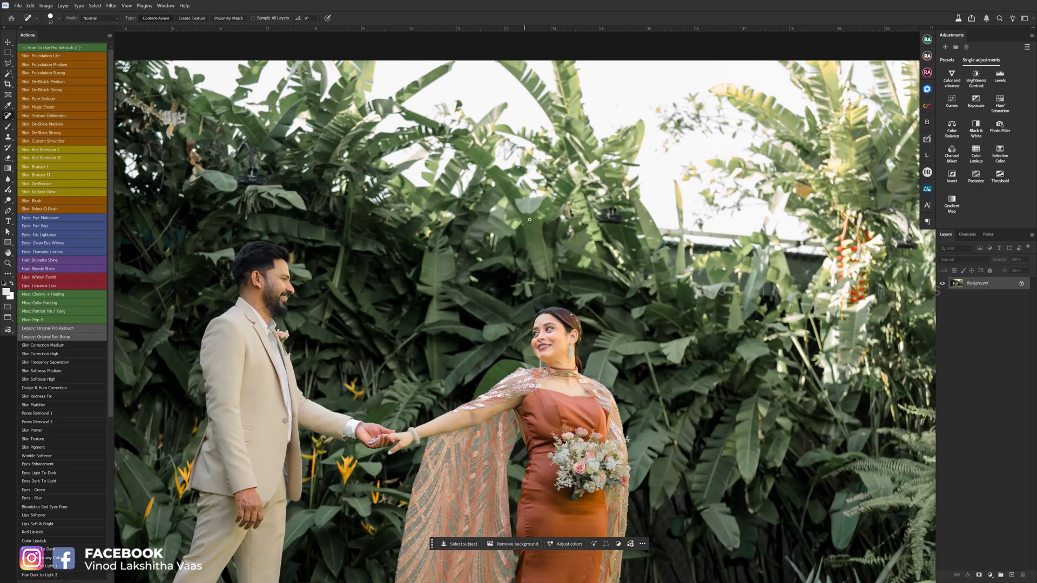
scroll(637, 217, up, 2)
scroll(612, 219, up, 1)
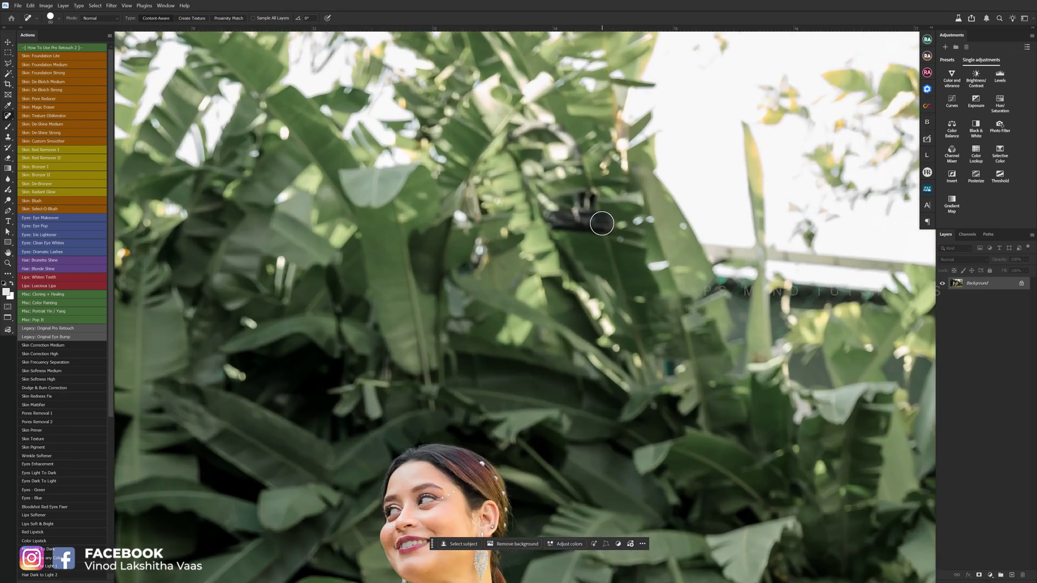
drag(602, 223, 591, 189)
scroll(594, 206, down, 1)
scroll(486, 226, down, 2)
scroll(368, 243, up, 1)
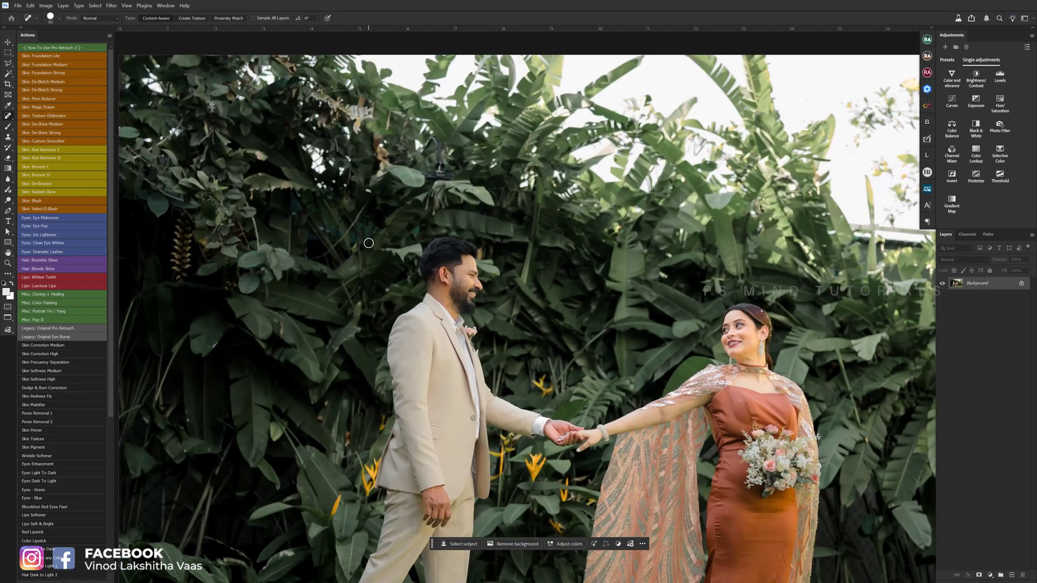
scroll(422, 141, up, 2)
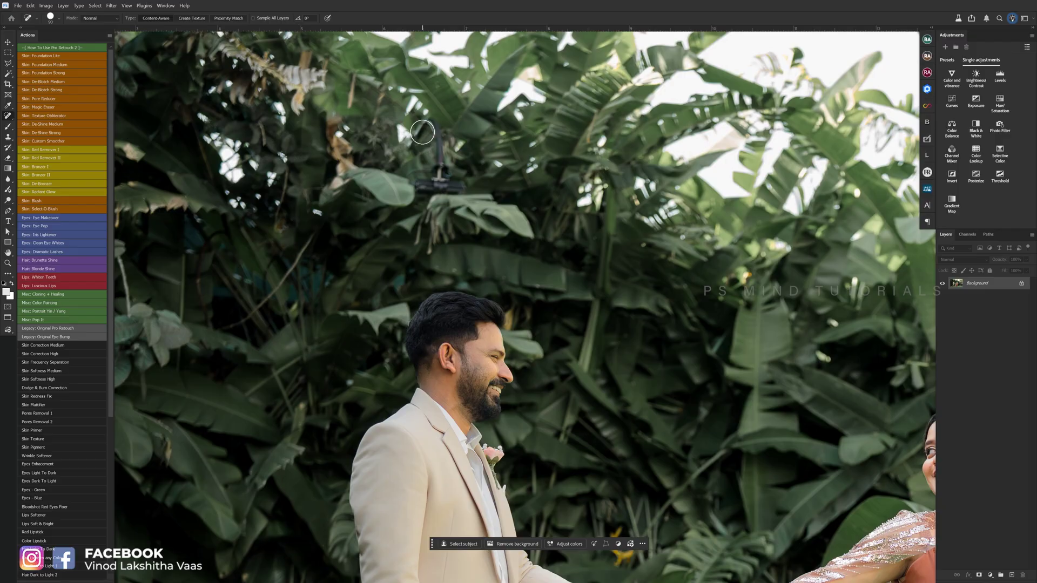
drag(423, 132, 453, 185)
- Heal the dark marks and streaks across the bride's dress
scroll(432, 162, down, 2)
scroll(421, 152, down, 1)
scroll(380, 332, up, 1)
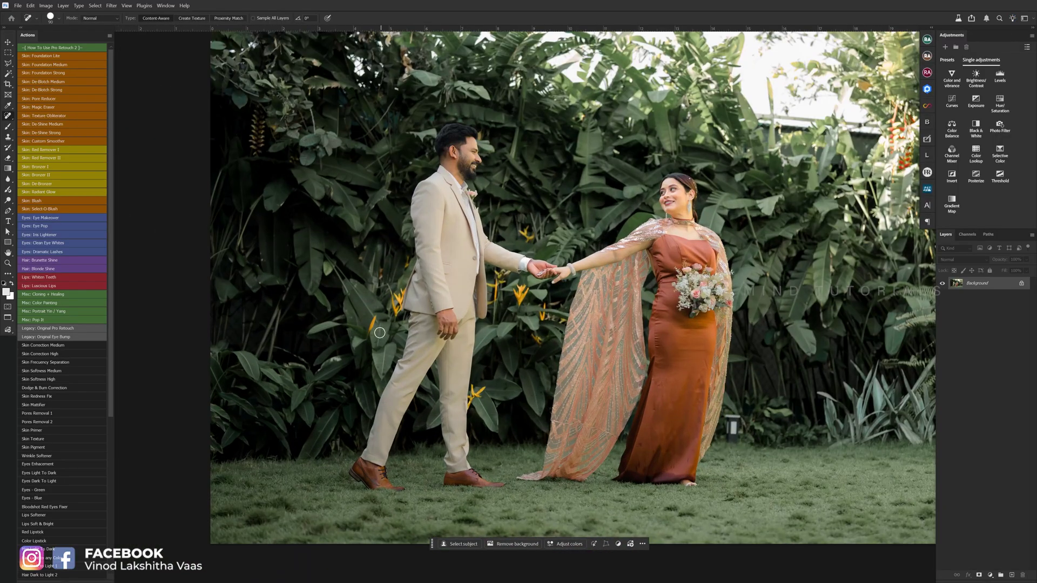
scroll(378, 334, down, 1)
scroll(509, 362, up, 3)
scroll(507, 348, up, 1)
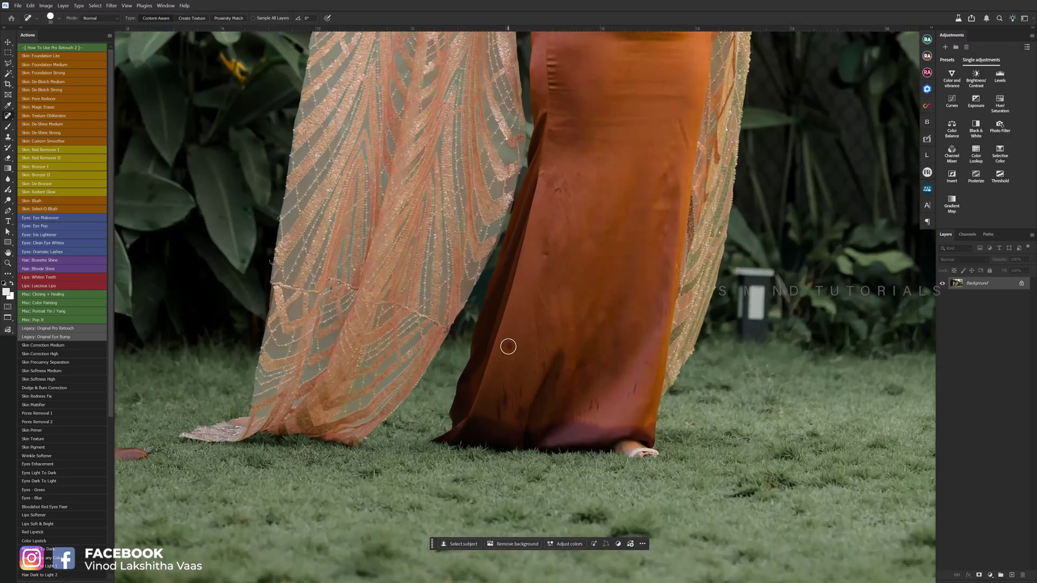
click(551, 350)
drag(571, 167, 564, 186)
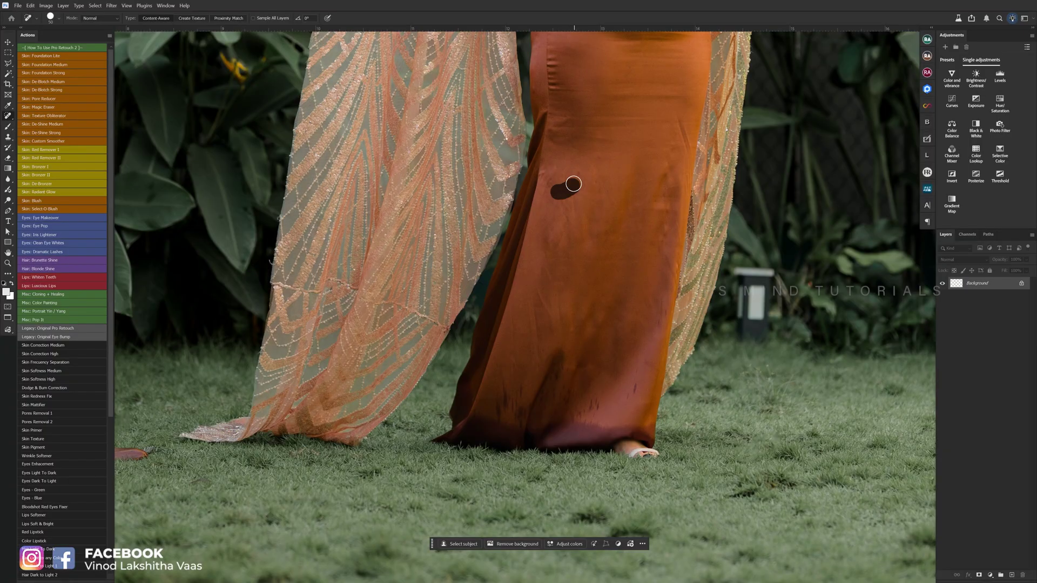
scroll(628, 387, up, 1)
click(624, 377)
click(569, 407)
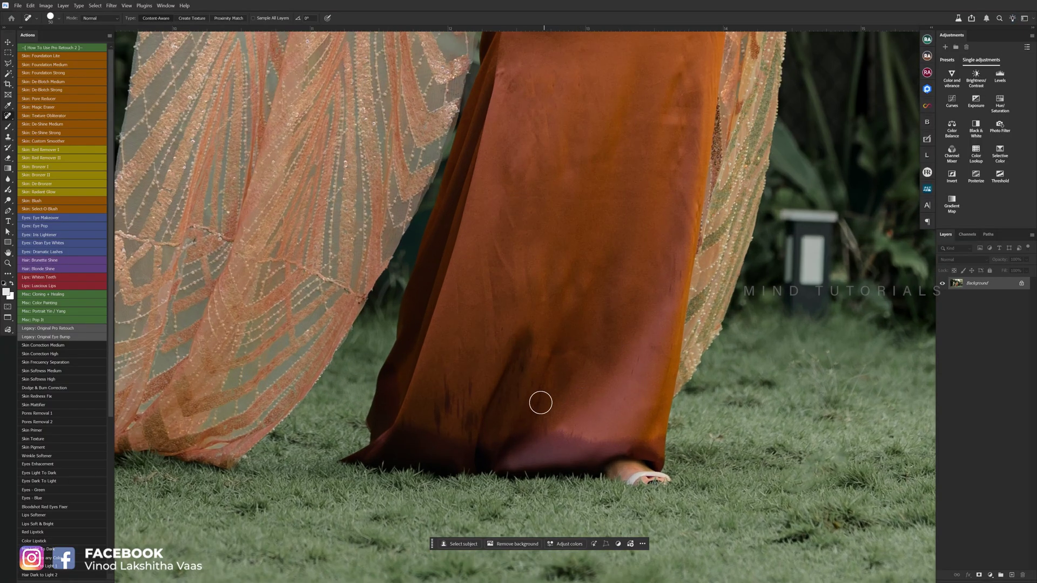
mouse_move(451, 380)
mouse_down()
mouse_move(444, 410)
mouse_move(464, 437)
mouse_up()
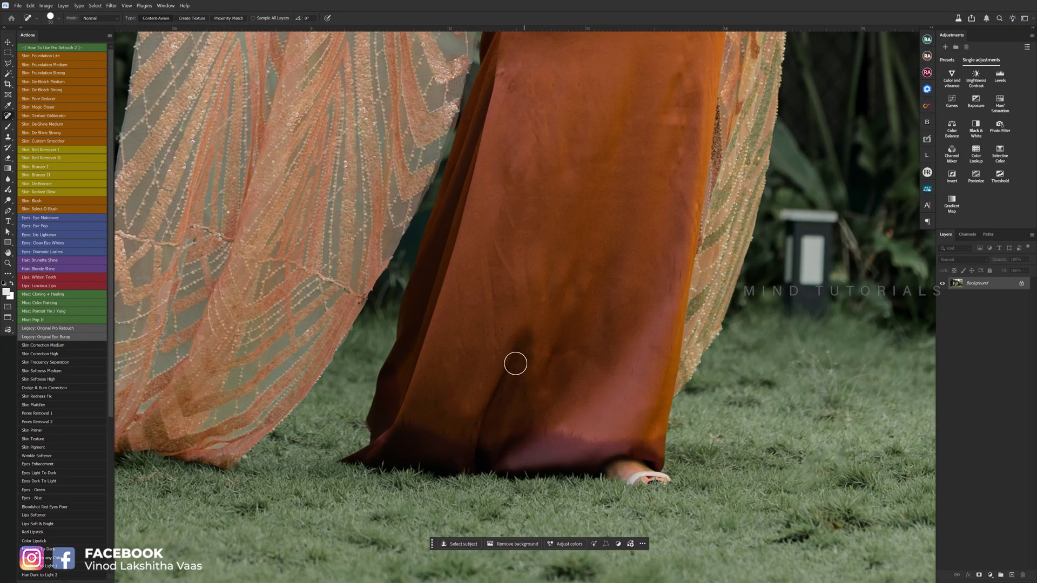
mouse_move(656, 292)
mouse_down()
mouse_move(667, 274)
mouse_move(629, 319)
mouse_up()
scroll(594, 375, down, 3)
scroll(624, 323, up, 3)
scroll(551, 375, down, 1)
scroll(526, 295, down, 1)
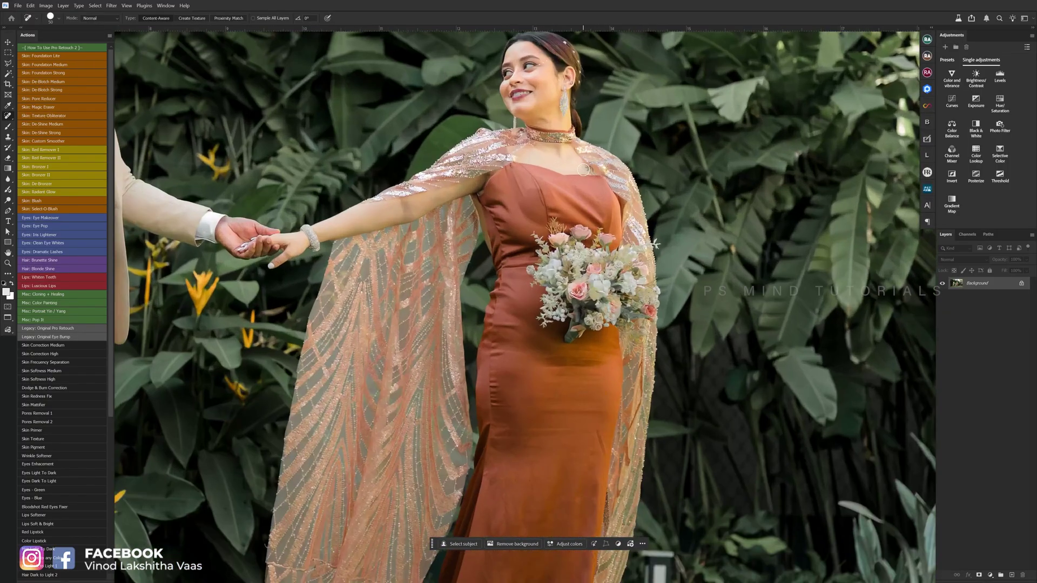
scroll(526, 294, down, 1)
scroll(525, 295, down, 1)
scroll(554, 261, up, 2)
scroll(564, 236, up, 1)
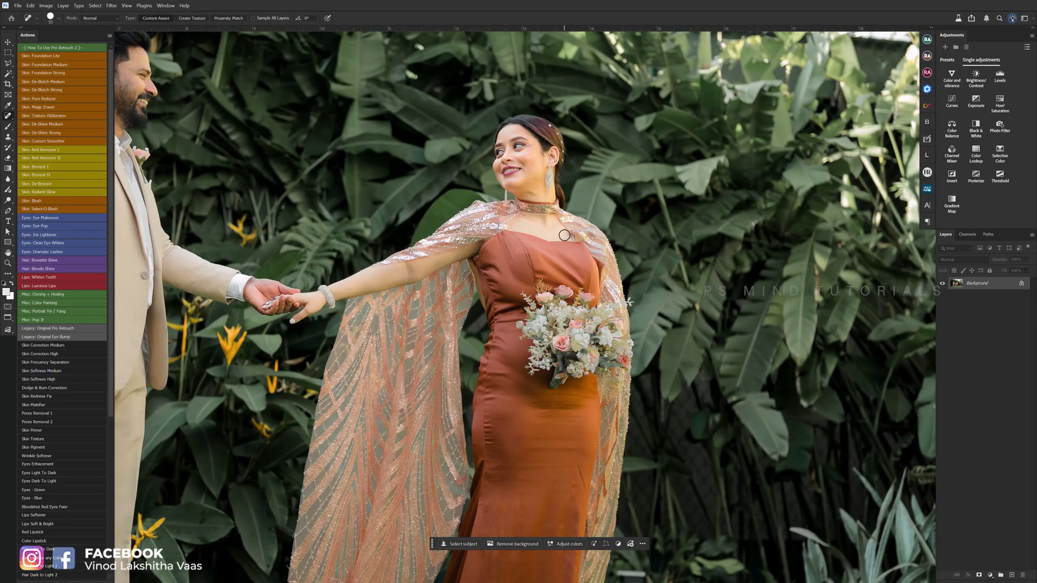
scroll(571, 163, down, 3)
scroll(570, 215, up, 1)
scroll(570, 215, down, 1)
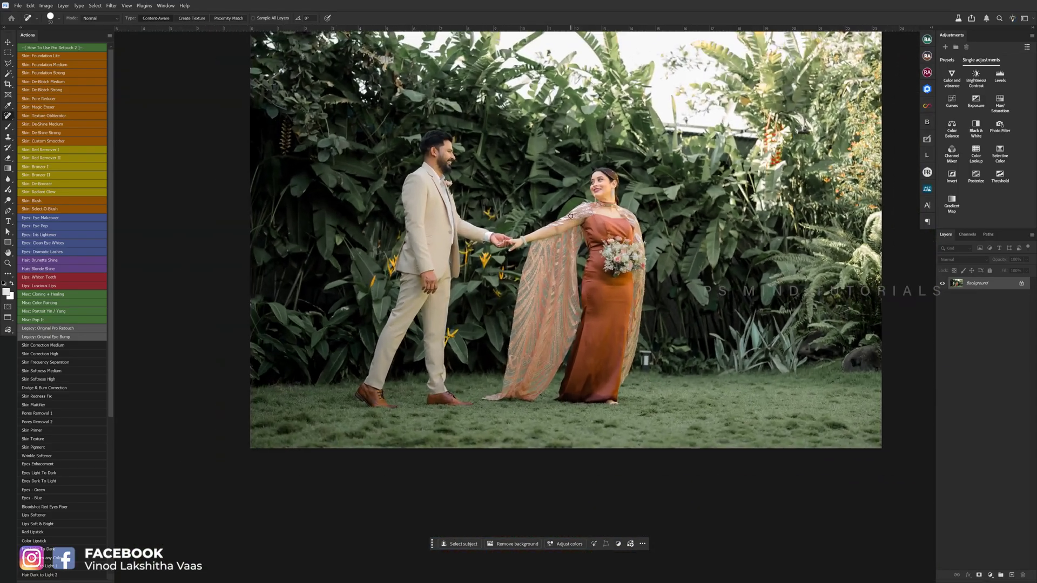
scroll(570, 215, down, 1)
scroll(570, 215, up, 1)
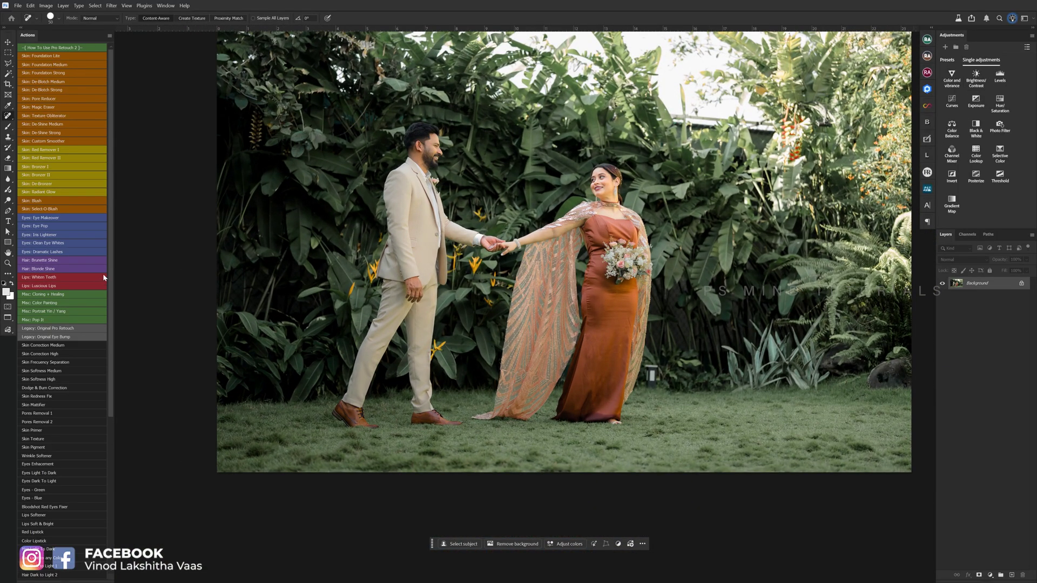
- Run the frequency separation action, accepting its message and blur radius
drag(109, 273, 110, 413)
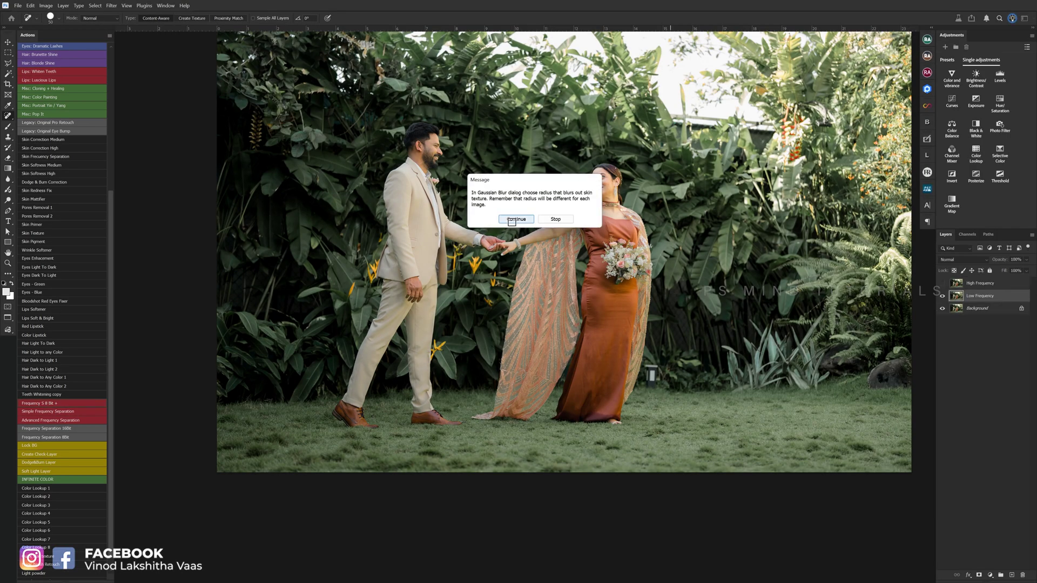
click(513, 220)
click(861, 209)
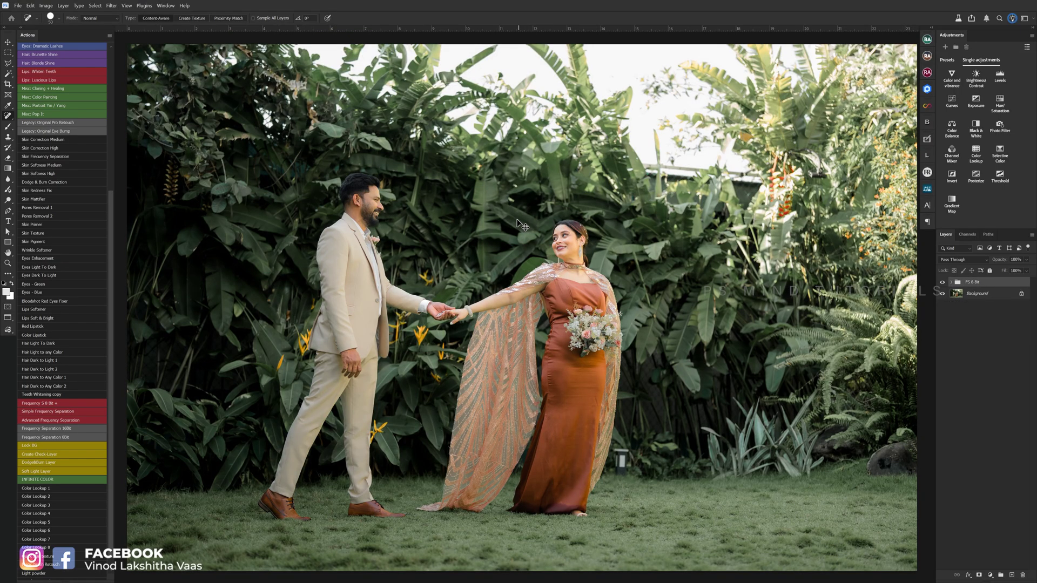
- Expand the FS 8-Bit group and toggle High Frequency off and back on to compare
key(ctrl+minus)
key(ctrl+plus)
key(ctrl+plus)
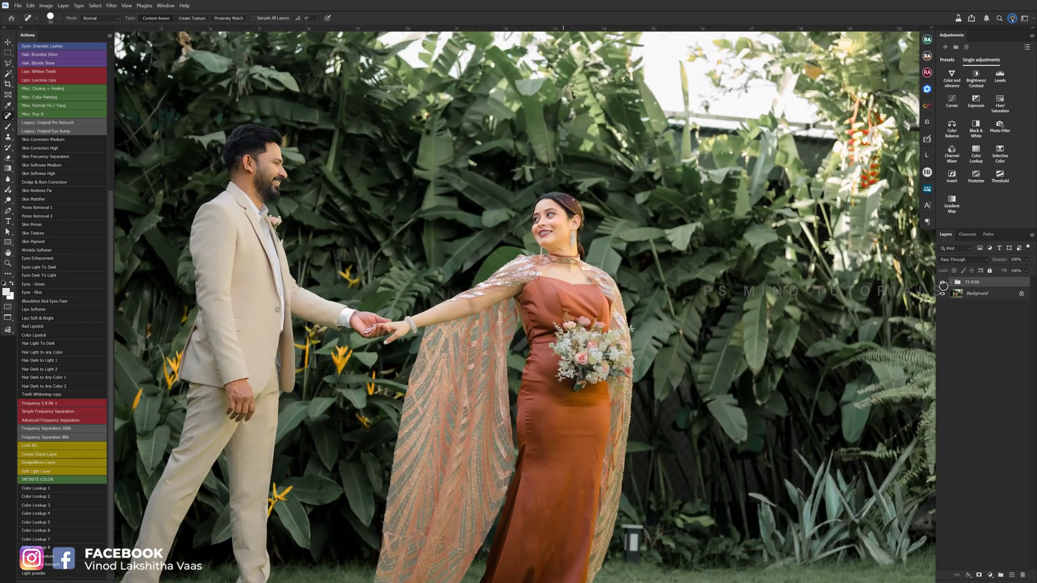
key(ctrl+plus)
click(951, 282)
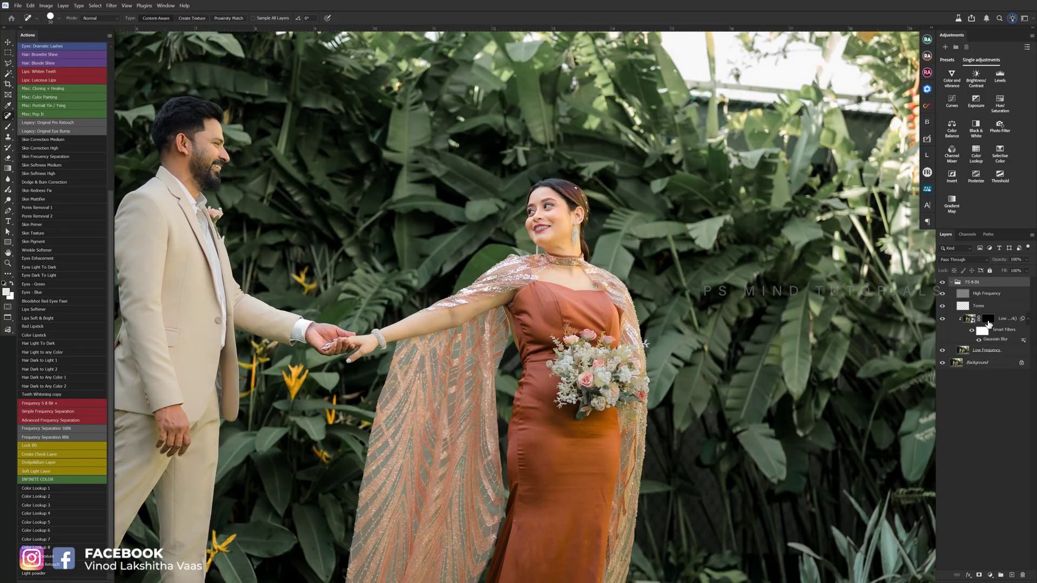
click(942, 293)
click(942, 293)
scroll(562, 214, up, 5)
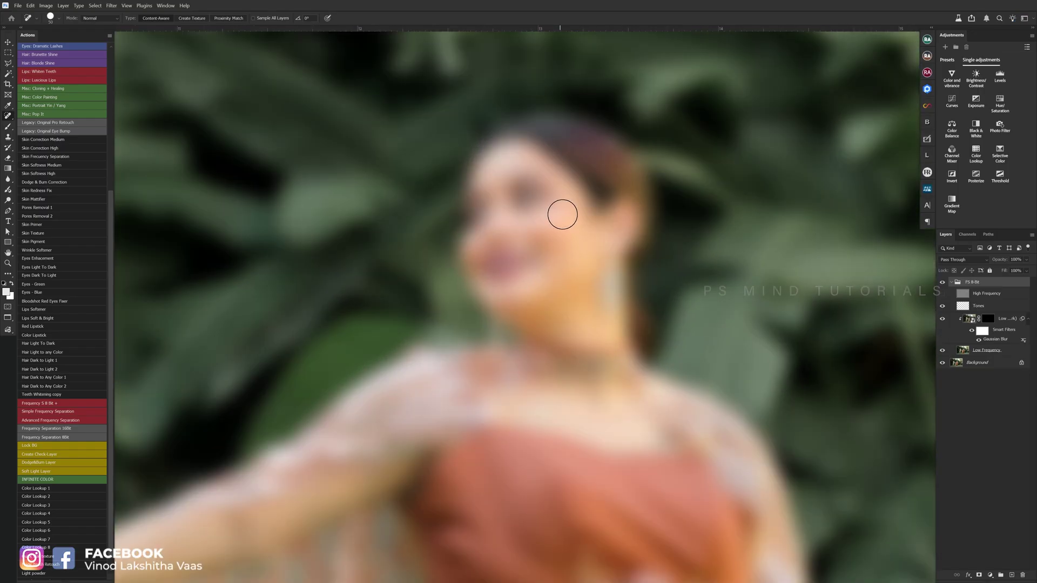
click(942, 293)
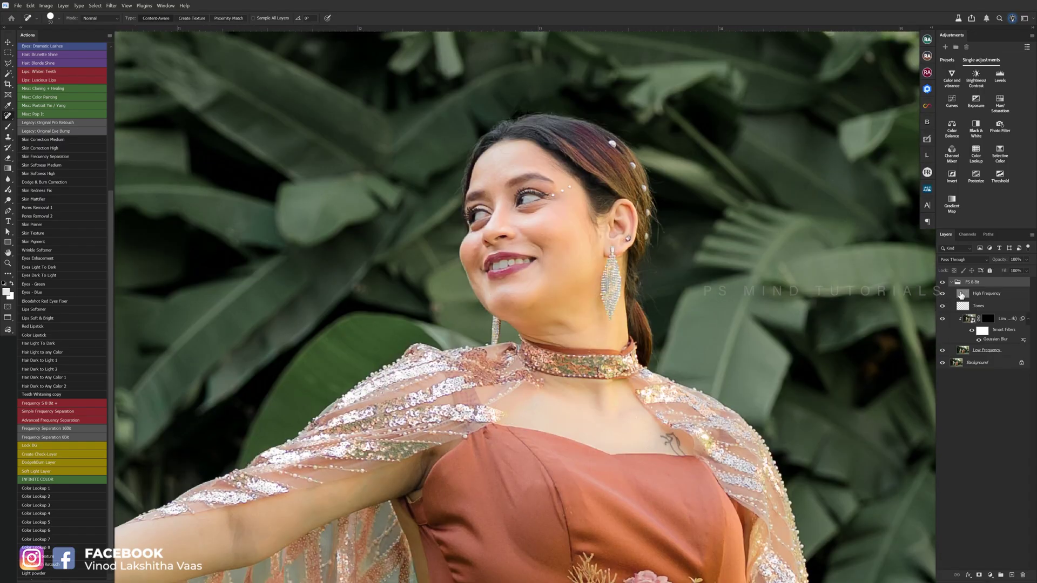
- Flatten the FS 8-Bit group and image into a single Background layer
right_click(1002, 286)
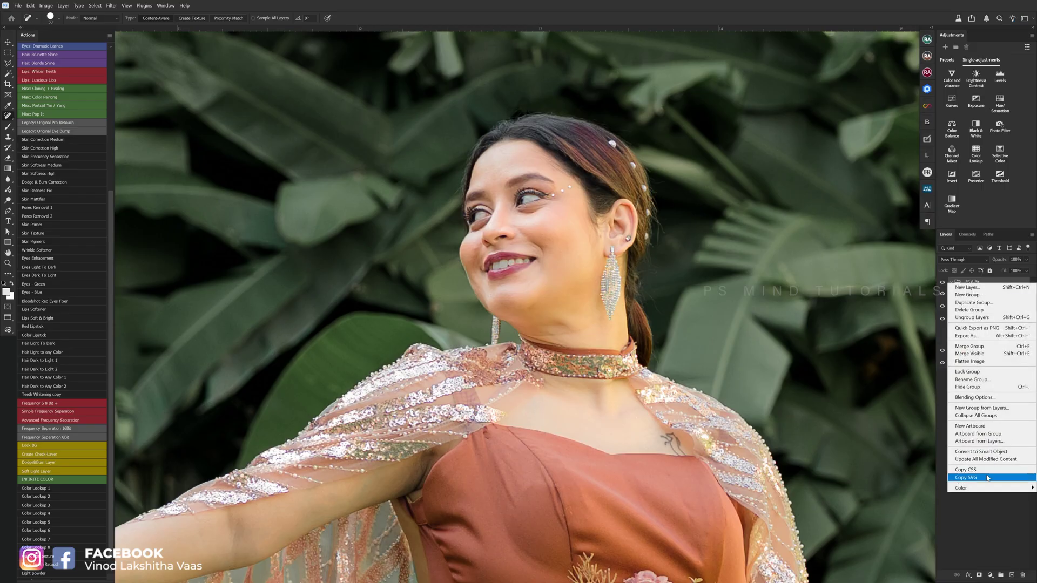
click(969, 361)
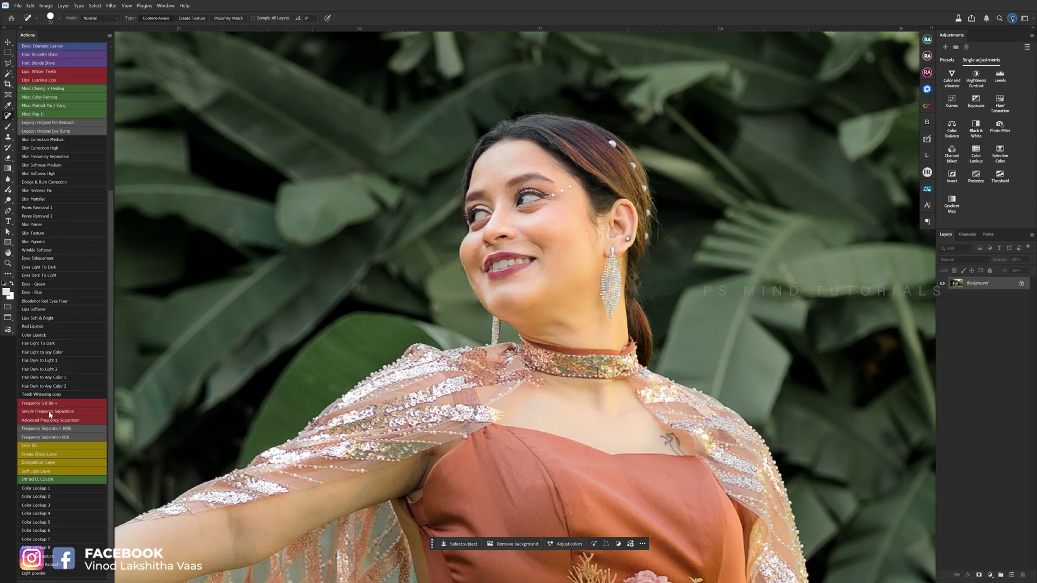
scroll(73, 414, down, 1)
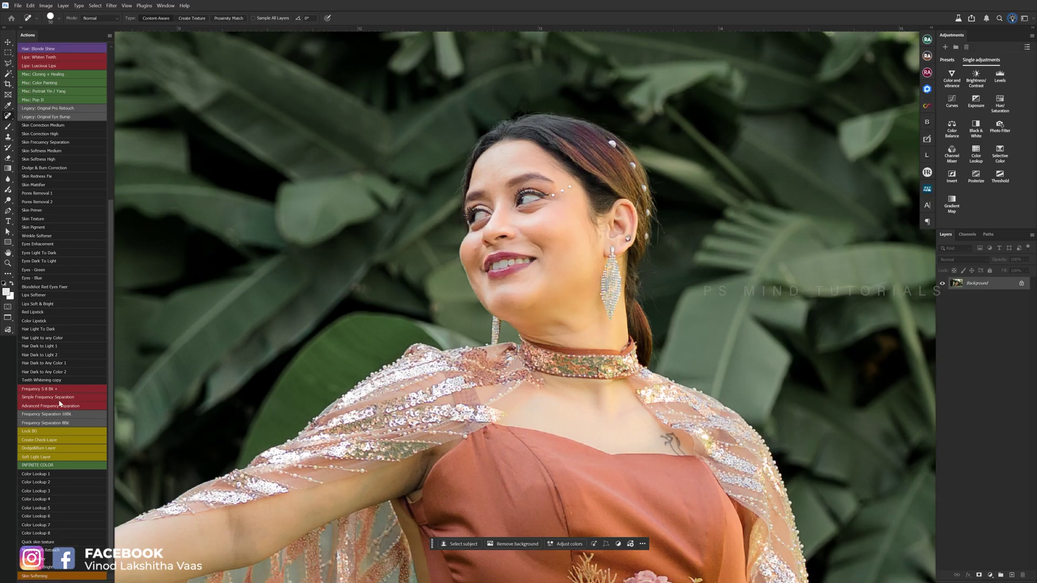
scroll(54, 394, up, 3)
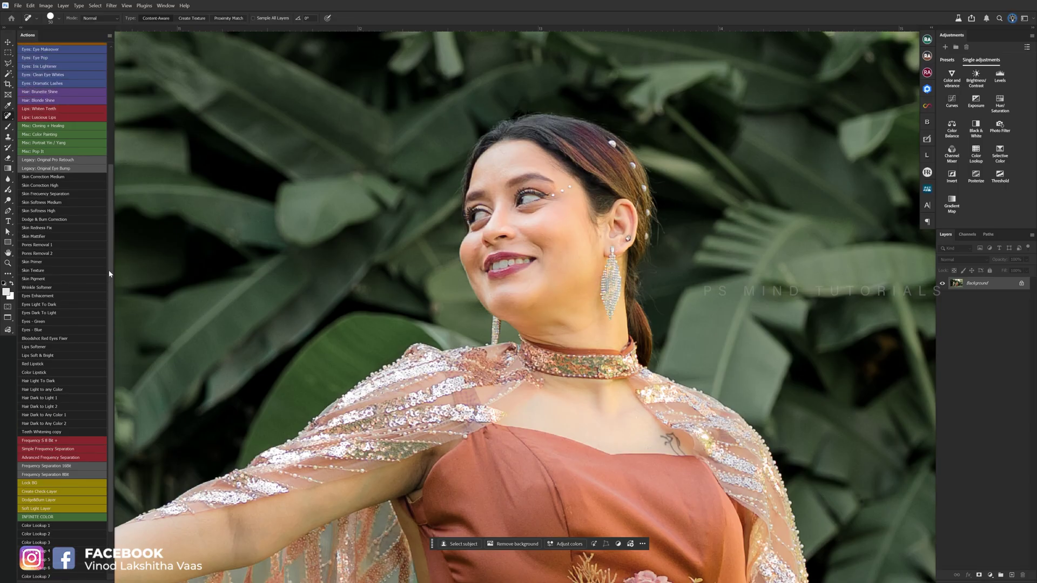
- Run the 8-bit Frequency Separation action with a lighter Gaussian Blur radius, creating the FS 8-Bit group
mouse_move(110, 274)
mouse_down()
mouse_move(114, 85)
mouse_move(111, 359)
mouse_up()
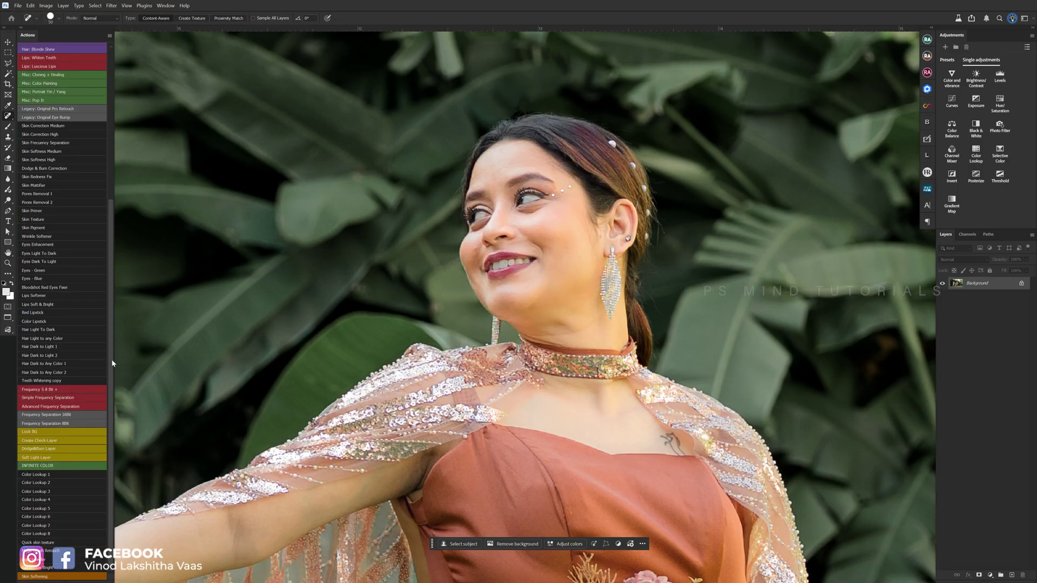
click(50, 396)
click(517, 222)
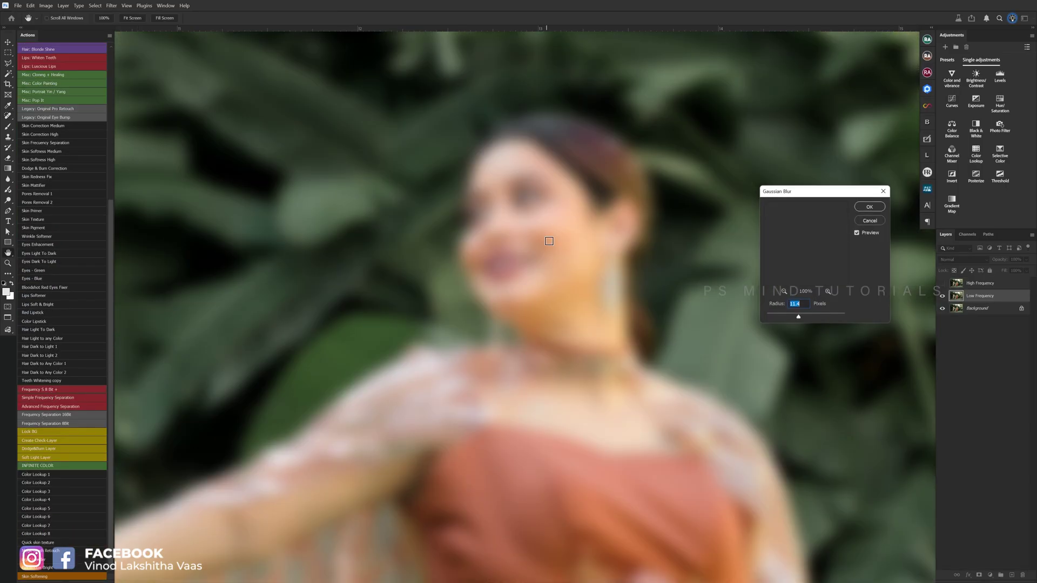
drag(798, 316, 784, 317)
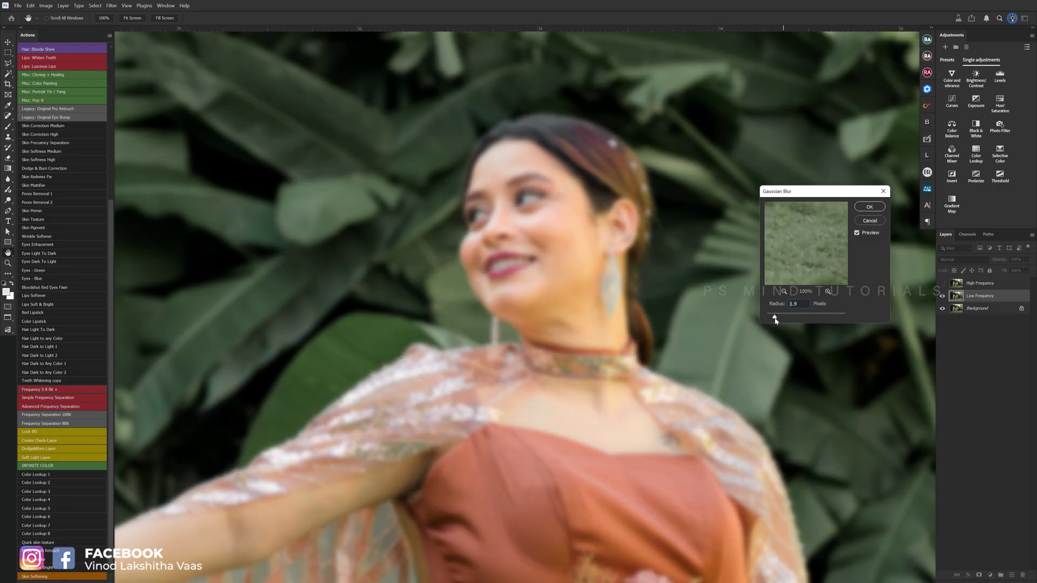
drag(775, 320, 778, 317)
click(869, 208)
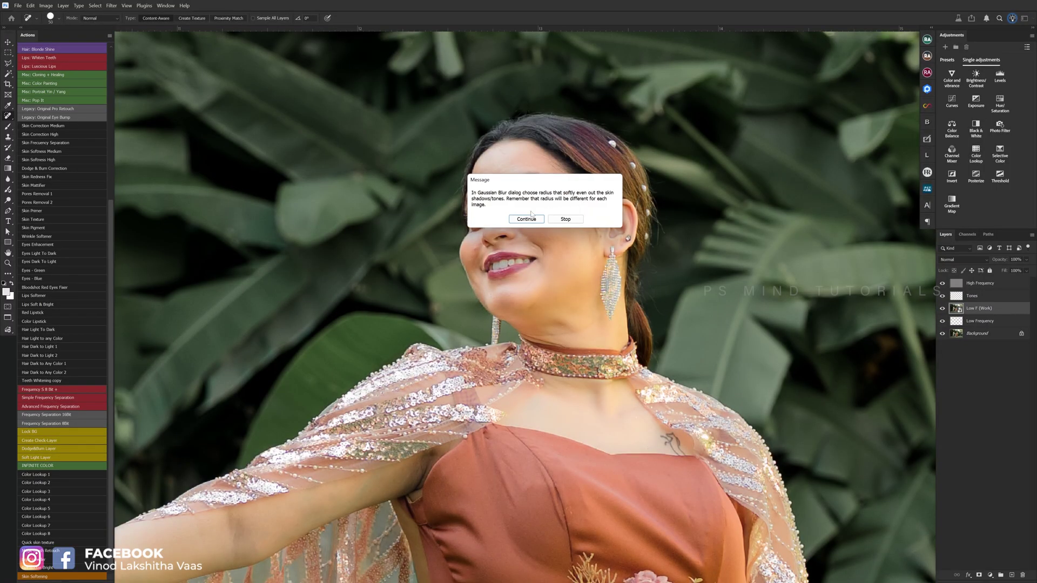
click(530, 217)
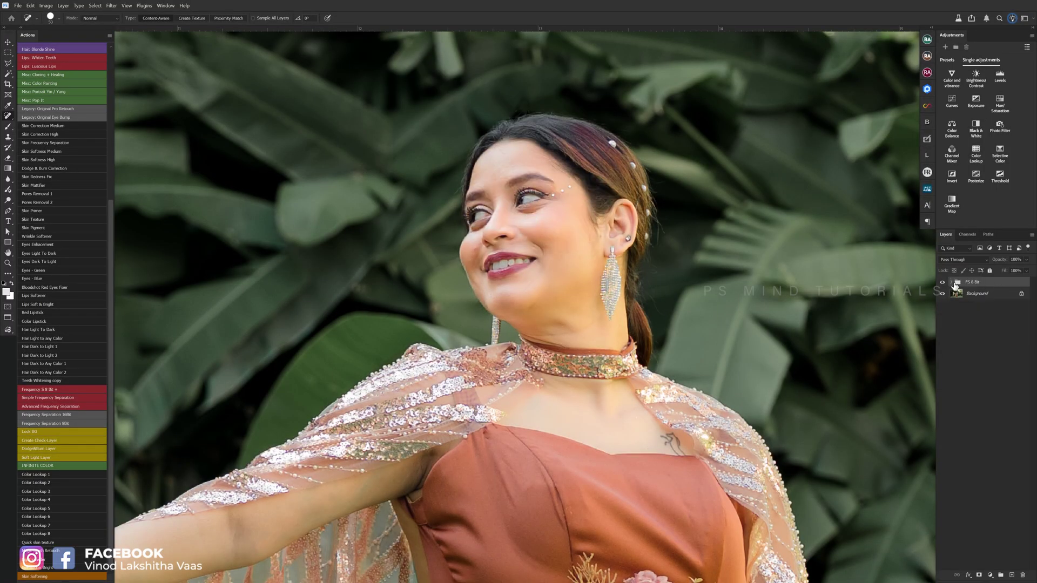
click(952, 283)
- With High Frequency hidden, blend the woman's chin tones on the Tones layer using a small Mixer Brush
click(942, 293)
click(988, 293)
scroll(594, 258, up, 3)
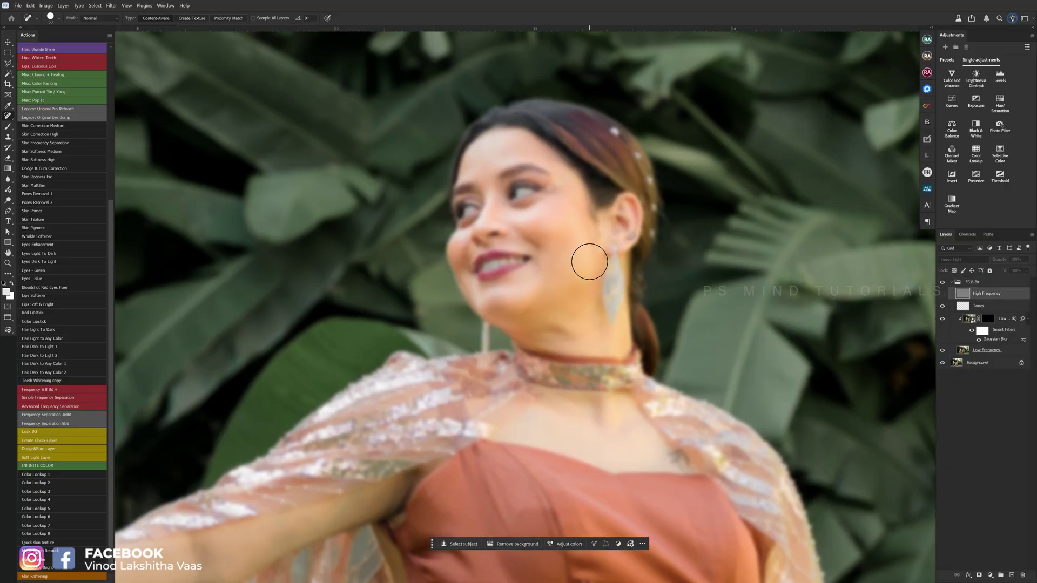
click(8, 127)
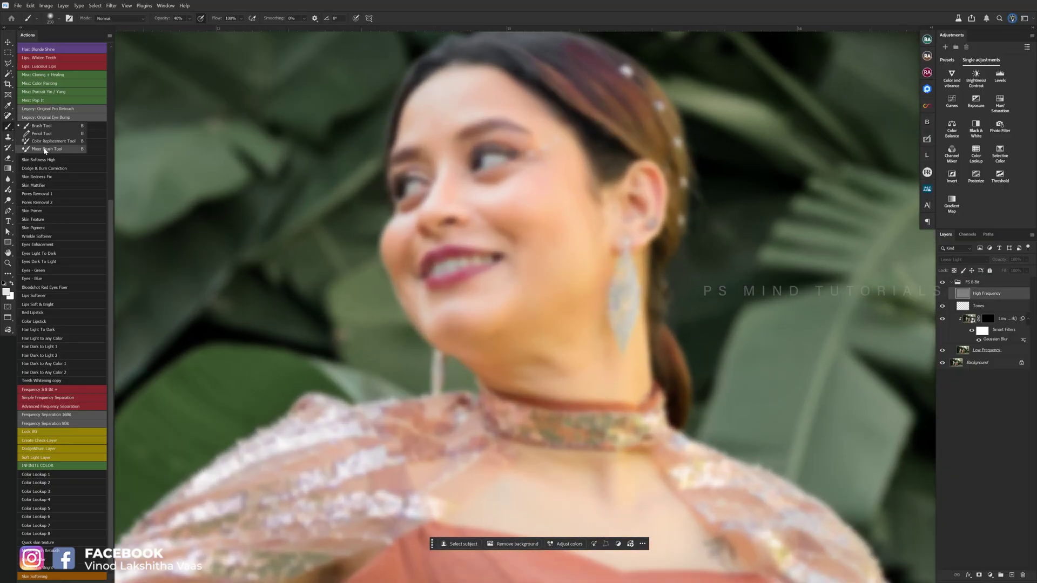
click(44, 152)
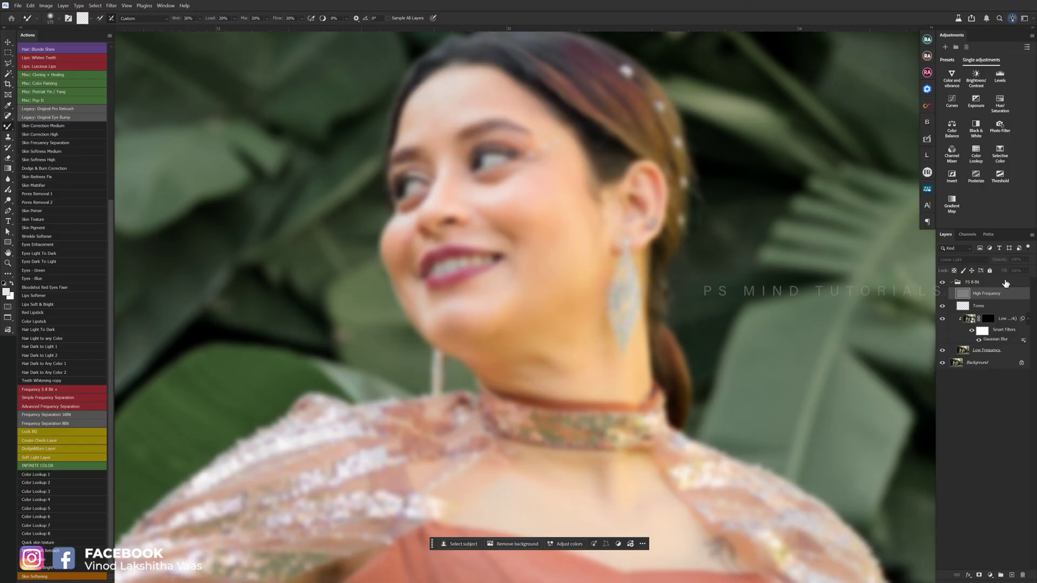
click(988, 306)
key(bracketleft)
key(bracketleft)
key(bracketleft)
key(bracketleft)
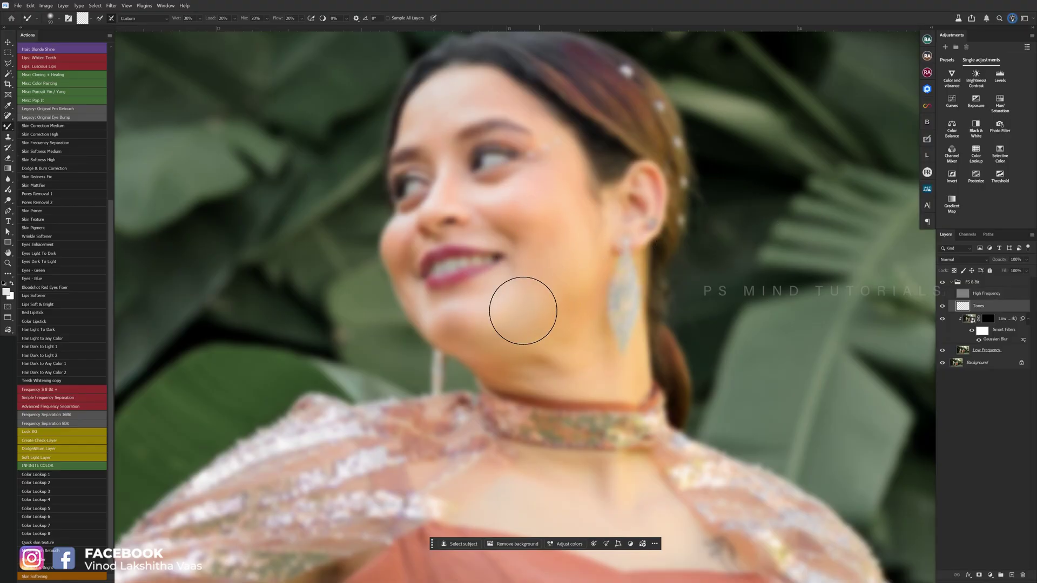
key(bracketleft)
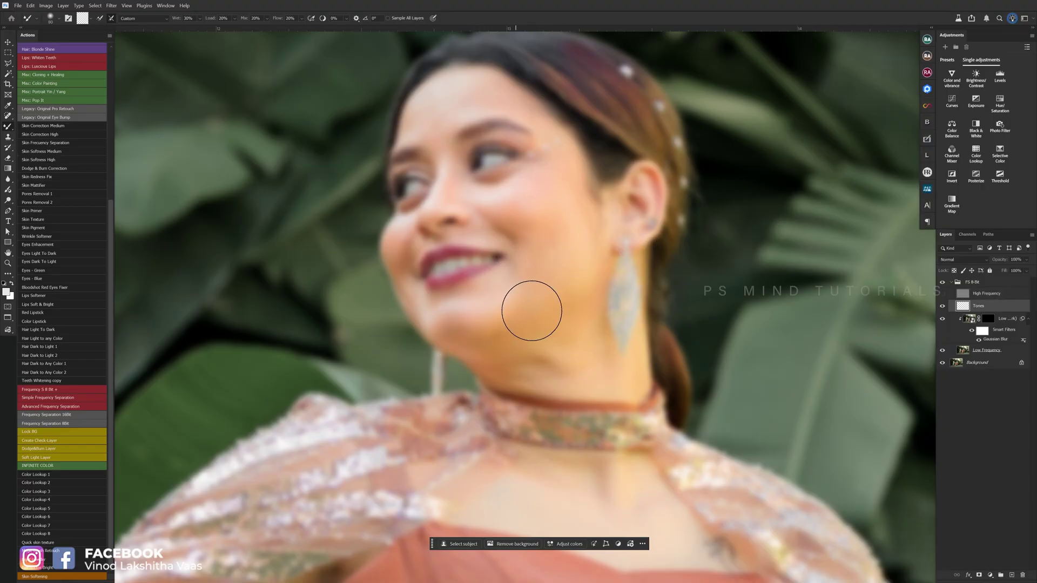
key(bracketleft)
key(bracketleft)
key(bracketleft)
key(bracketleft)
key(bracketleft)
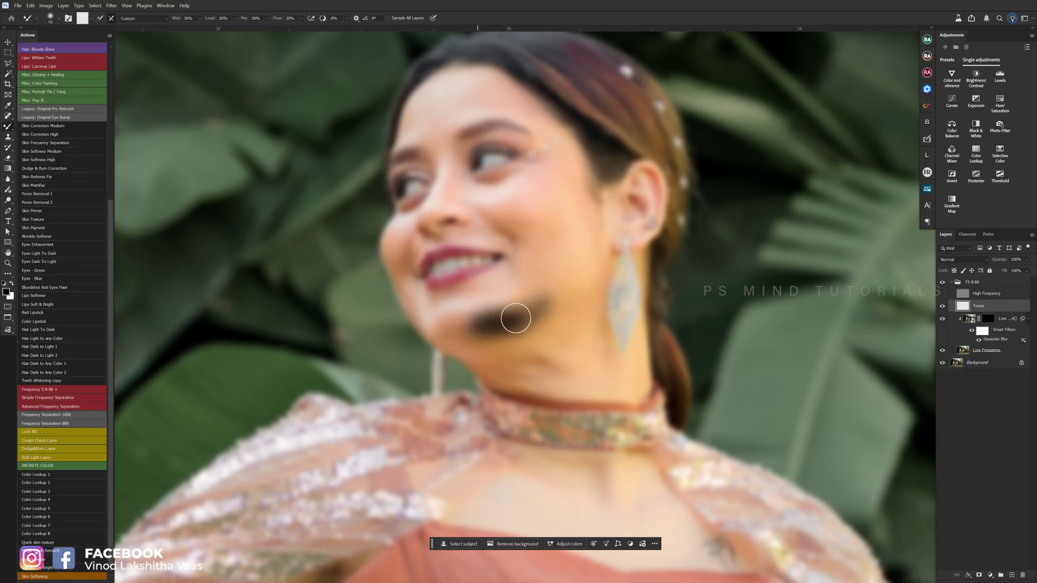
key(bracketright)
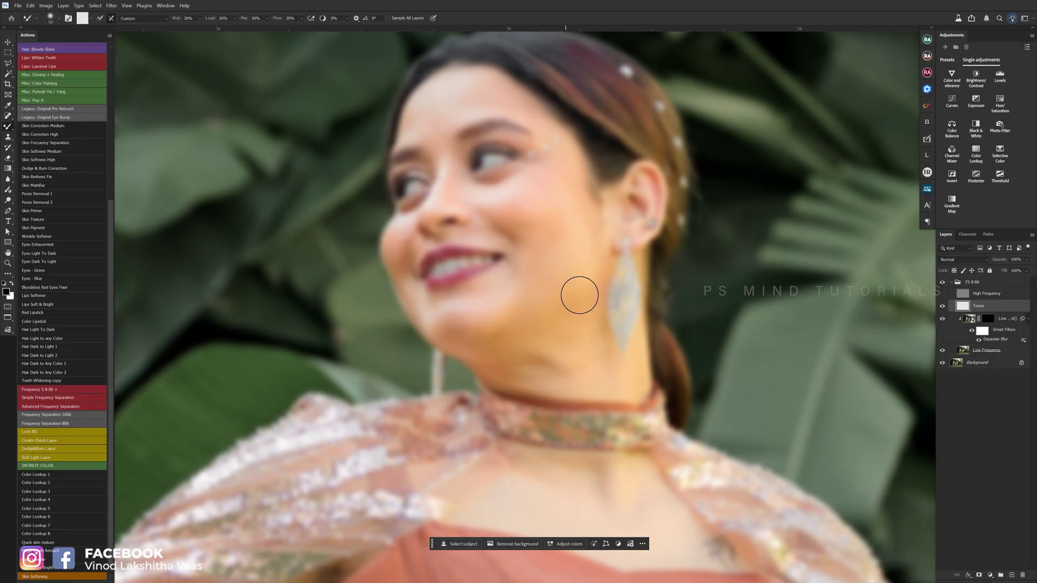
- Show High Frequency again and select the Low Frequency mask with a smaller regular brush
click(942, 294)
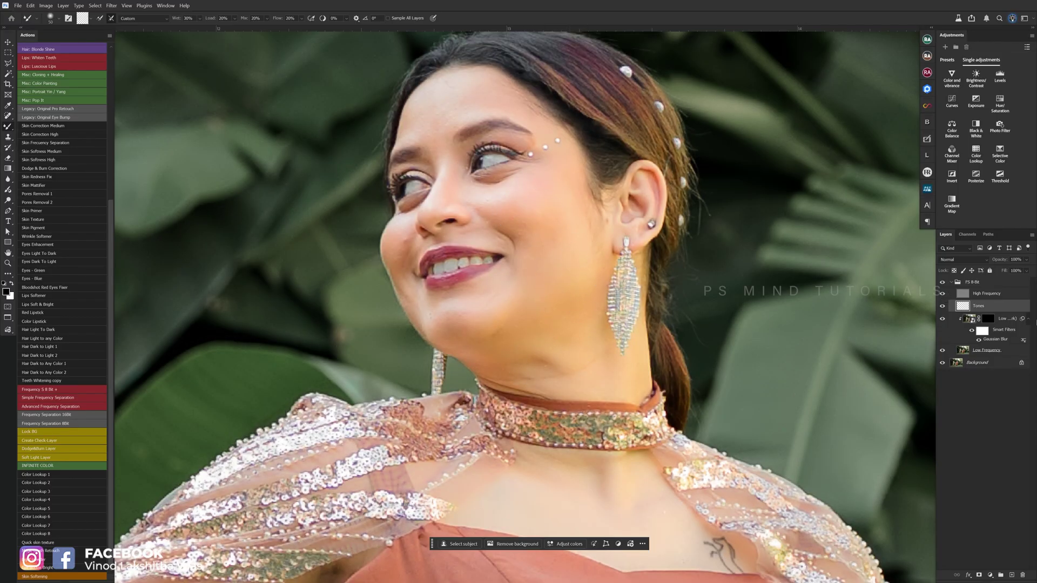
click(987, 318)
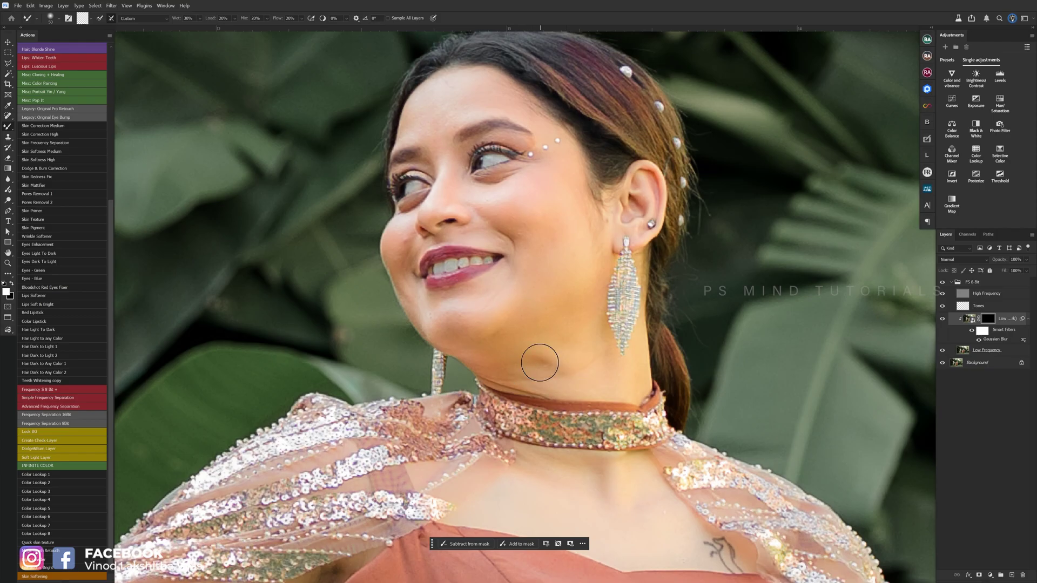
key(shift+b)
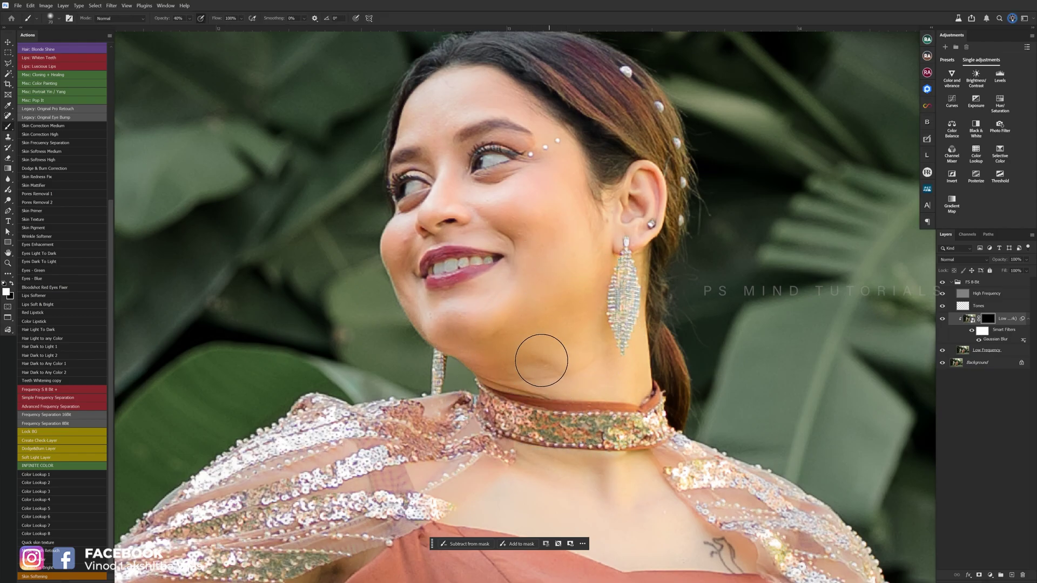
key(bracketleft)
key(bracketleft)
key(ctrl+0)
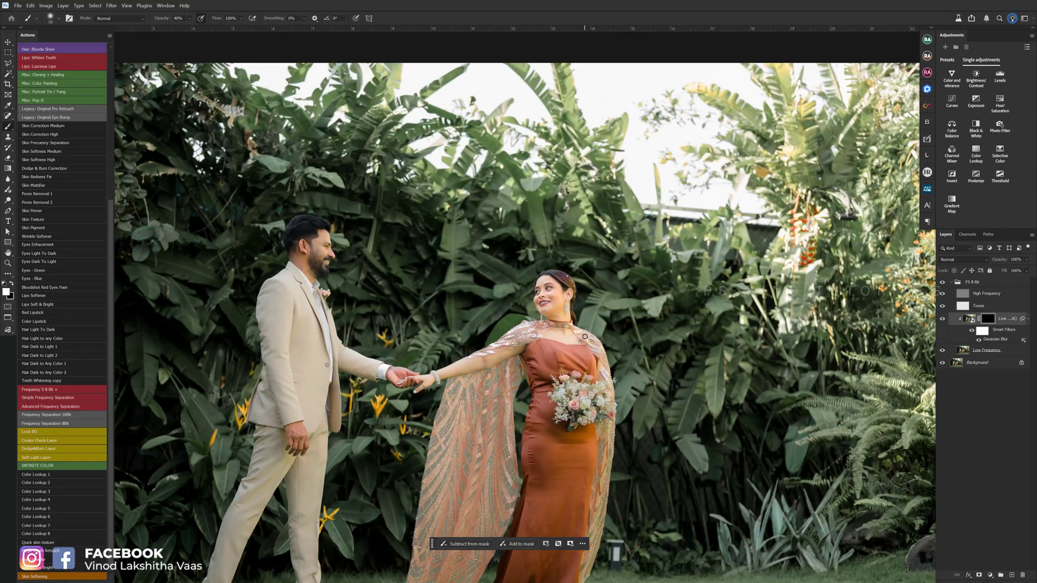
scroll(585, 336, up, 2)
scroll(542, 328, up, 2)
scroll(564, 335, down, 2)
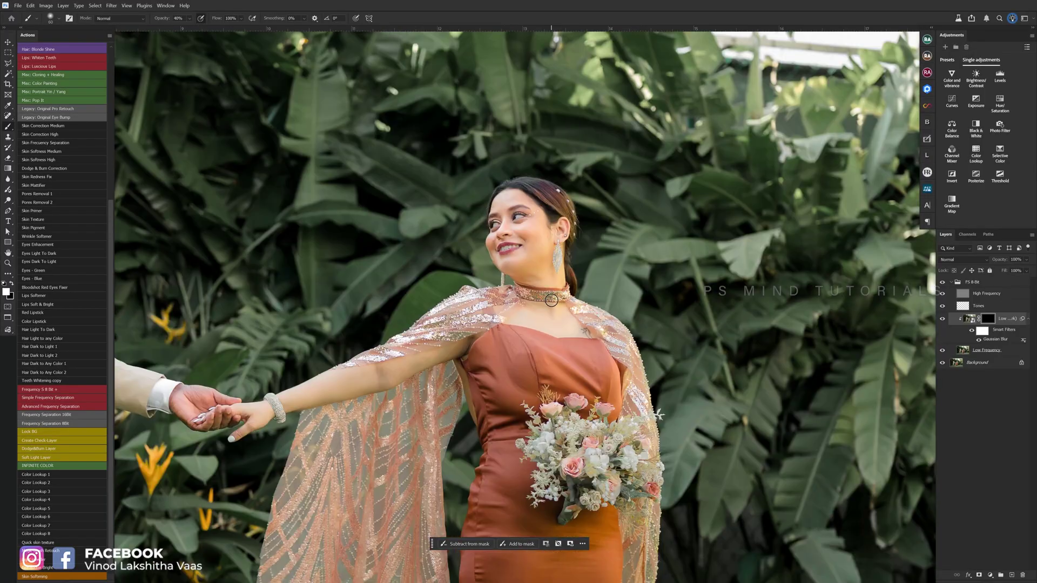
scroll(564, 336, down, 2)
- Paint the Low Frequency mask over both subjects' skin with a 40% opacity brush
click(949, 283)
click(984, 320)
scroll(464, 359, up, 2)
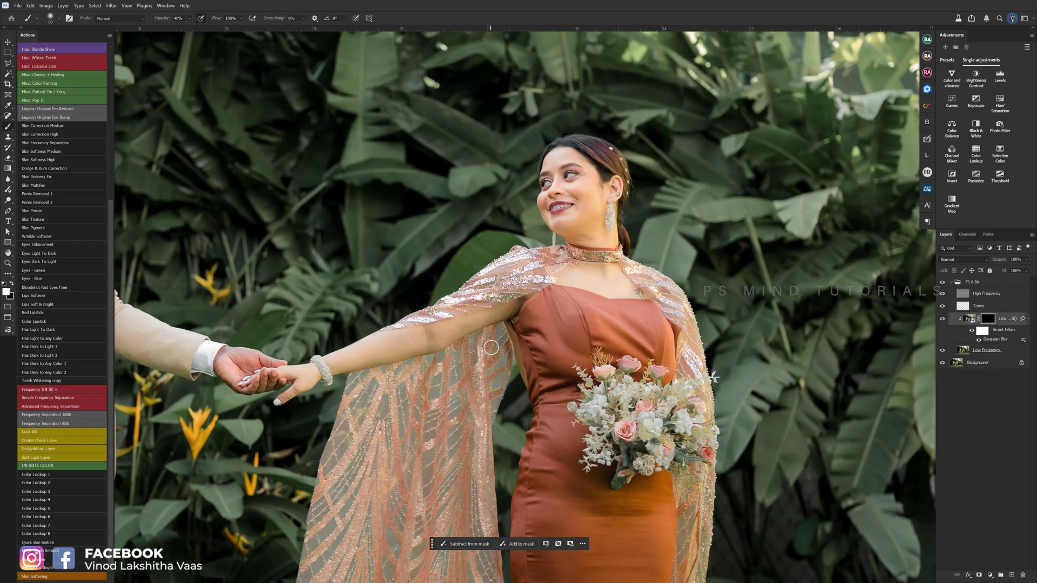
scroll(463, 359, up, 1)
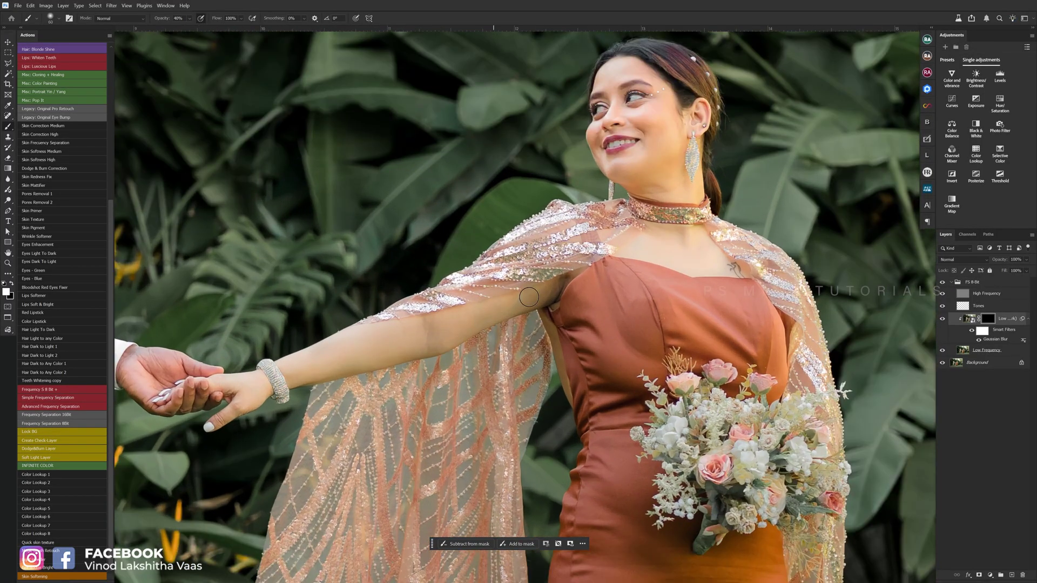
scroll(528, 296, down, 3)
scroll(587, 328, up, 2)
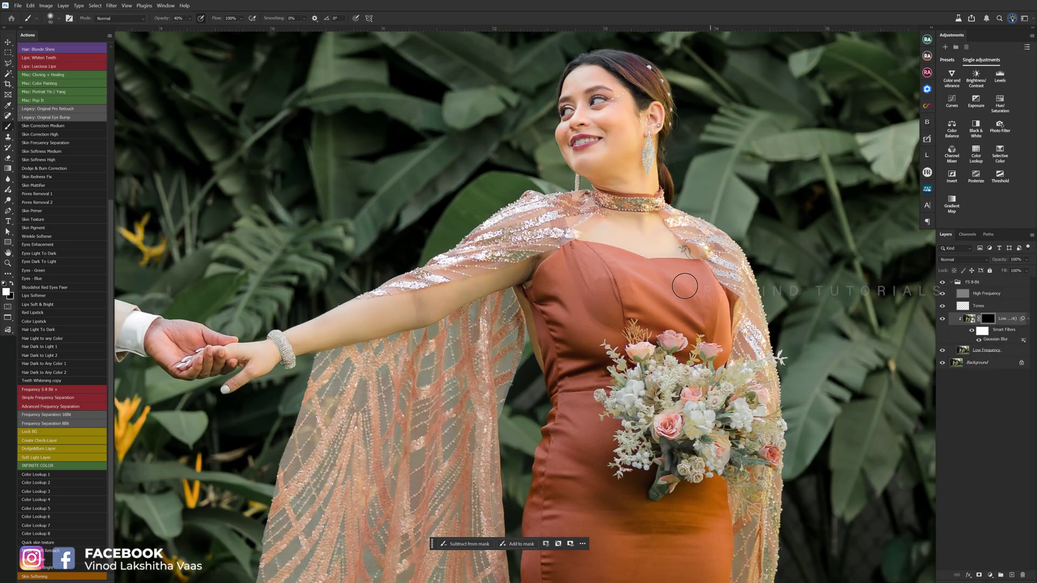
scroll(683, 286, down, 3)
scroll(394, 134, up, 3)
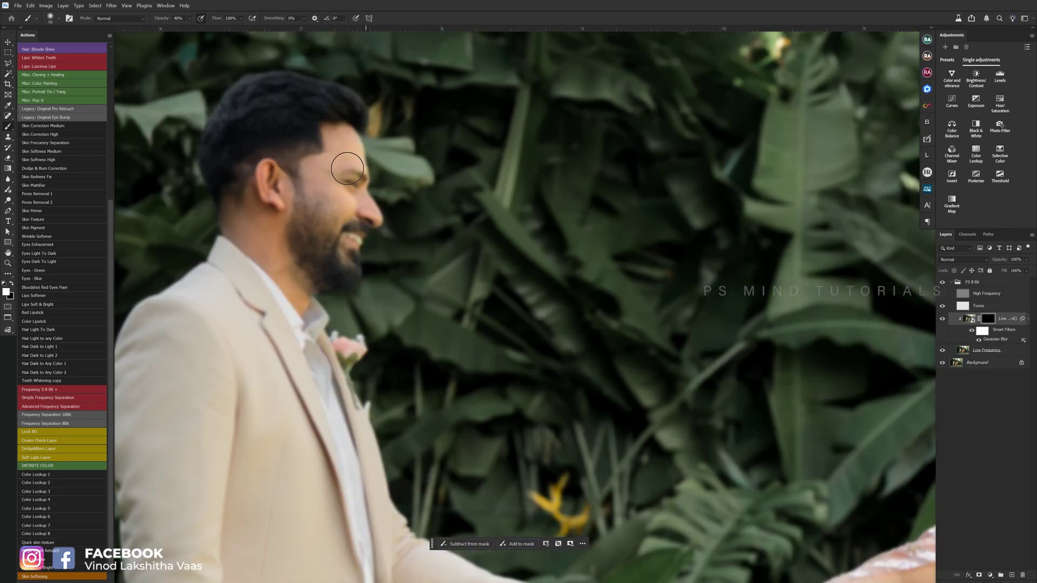
scroll(361, 122, up, 1)
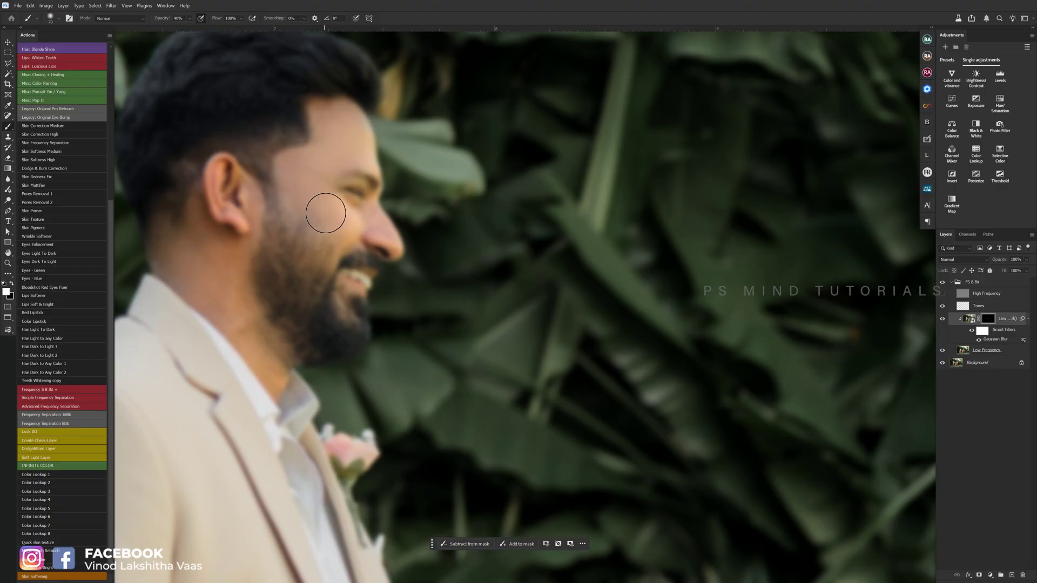
scroll(324, 208, down, 1)
scroll(266, 271, up, 1)
scroll(318, 180, down, 5)
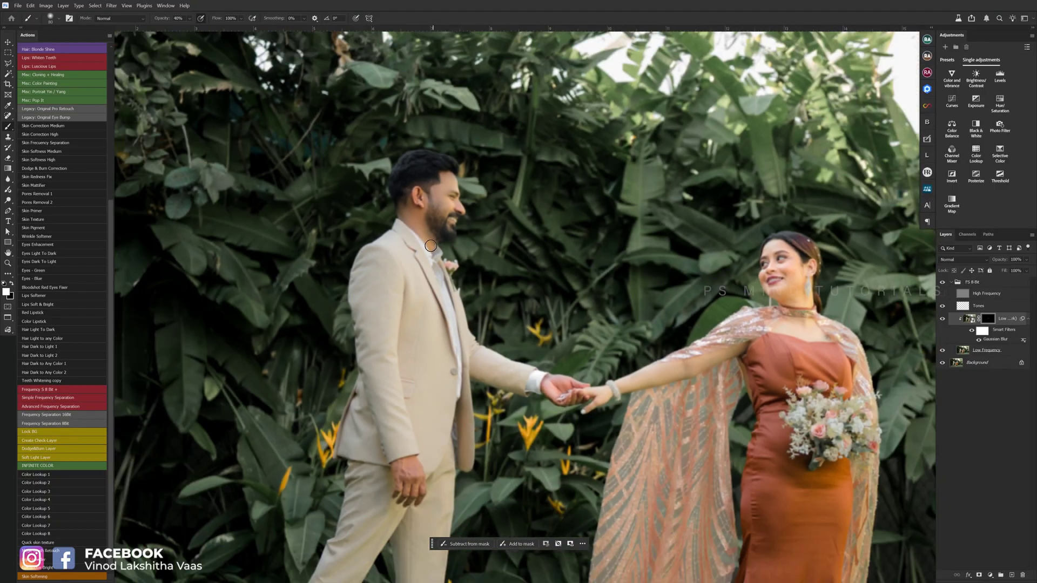
click(950, 281)
scroll(358, 185, up, 4)
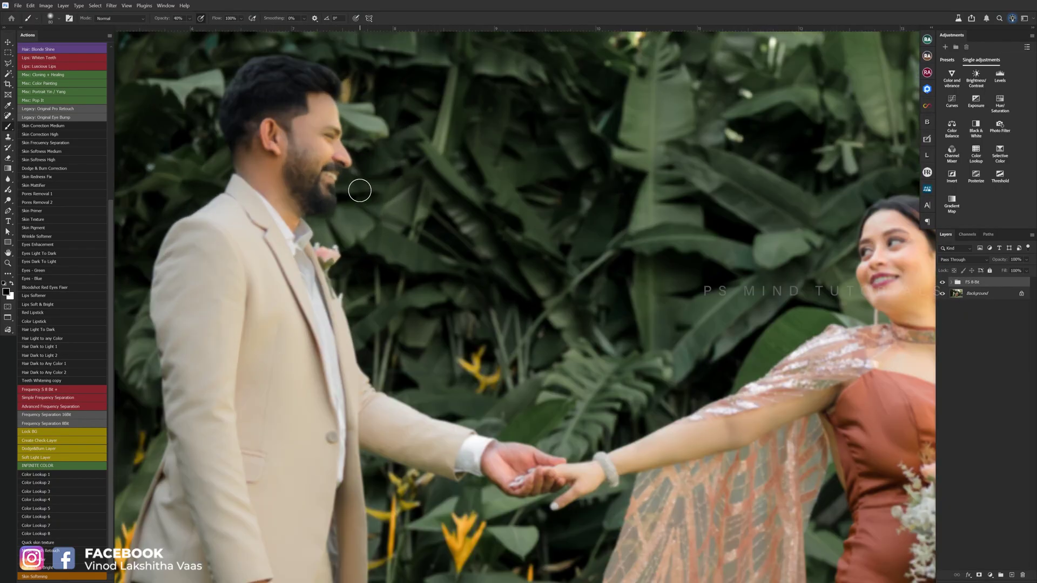
scroll(334, 205, up, 1)
scroll(317, 224, down, 3)
click(950, 283)
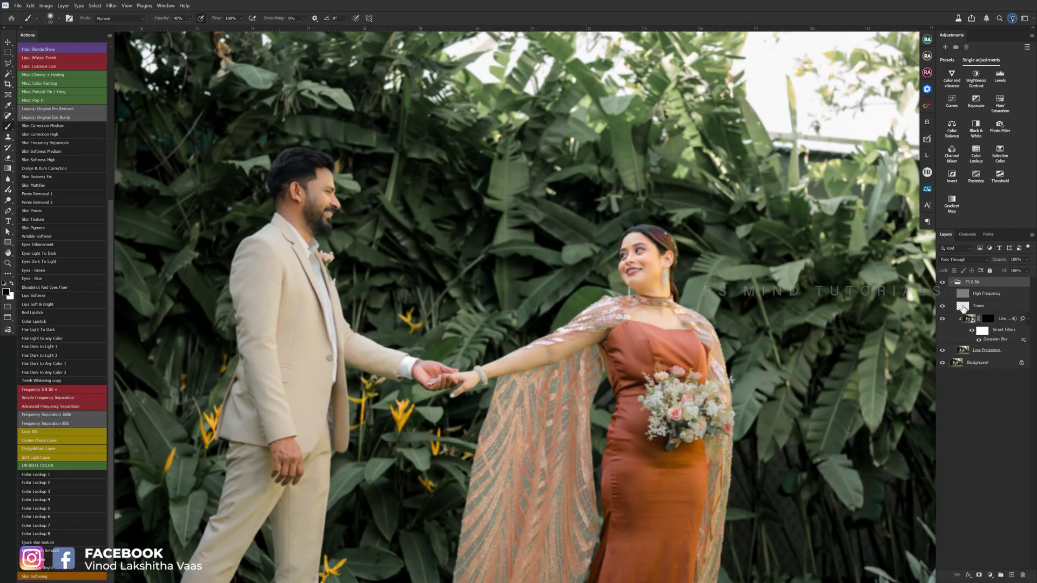
scroll(691, 287, down, 1)
scroll(691, 287, down, 3)
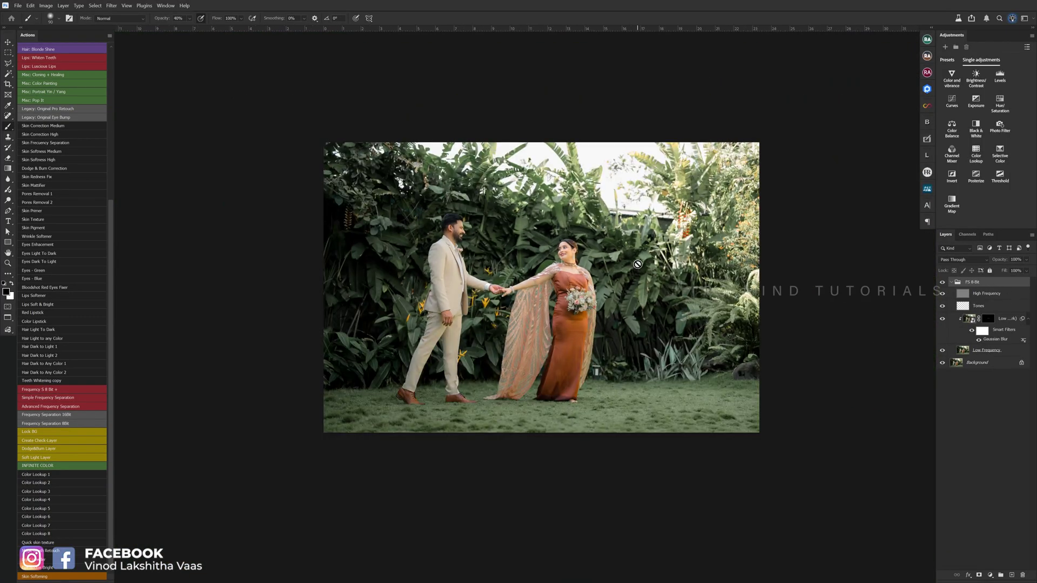
scroll(637, 264, up, 2)
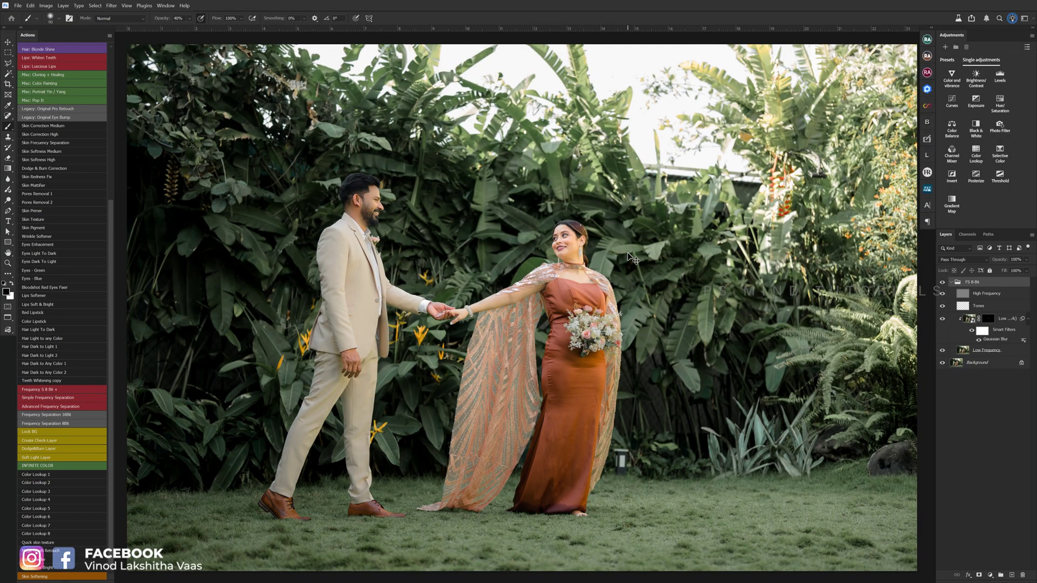
- Merge the FS 8-Bit group into one layer and zoom in to inspect the dress
key(ctrl+e)
key(z)
scroll(455, 273, down, 2)
scroll(455, 273, up, 4)
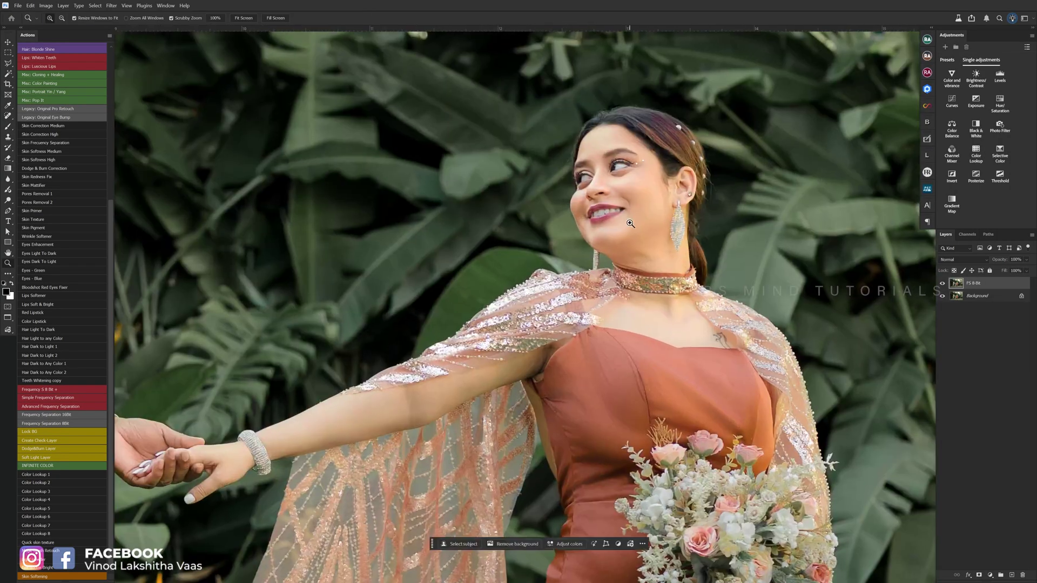
scroll(455, 273, up, 2)
scroll(455, 273, down, 6)
scroll(455, 273, up, 2)
scroll(486, 318, up, 4)
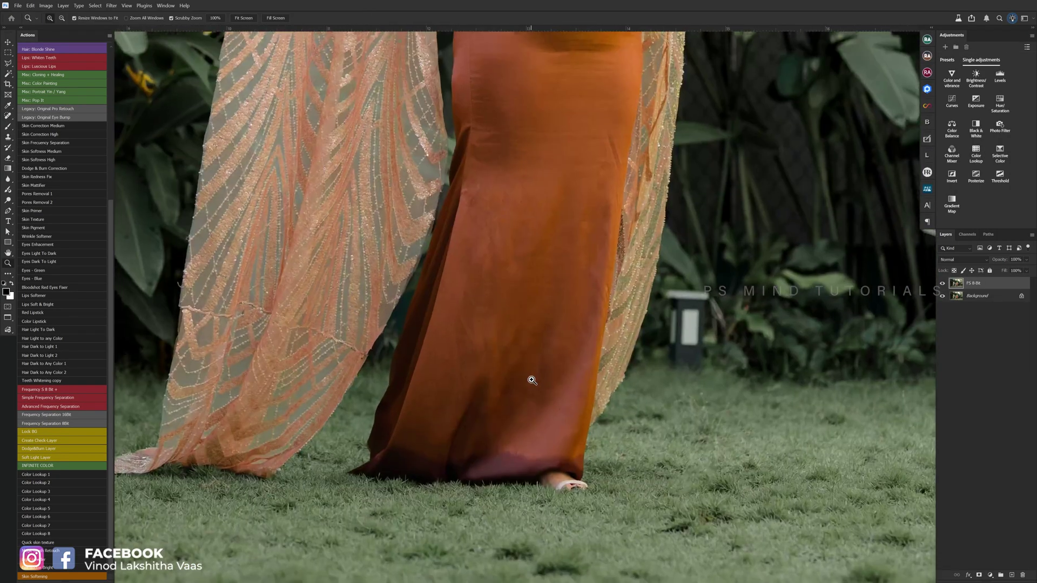
- Add a new empty Layer 1 above the merged photo layer
scroll(583, 328, down, 3)
scroll(562, 324, down, 3)
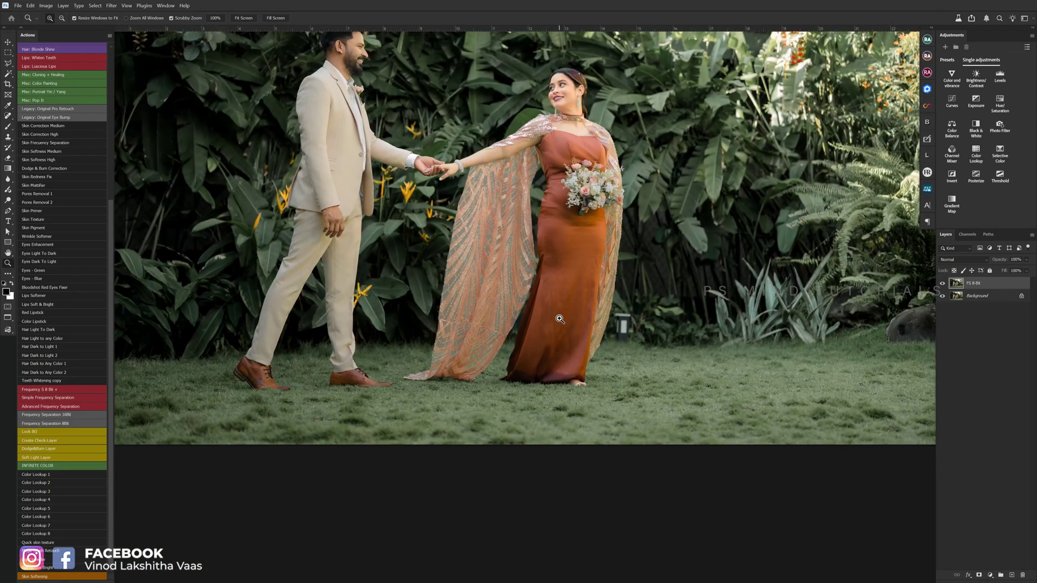
scroll(626, 312, up, 2)
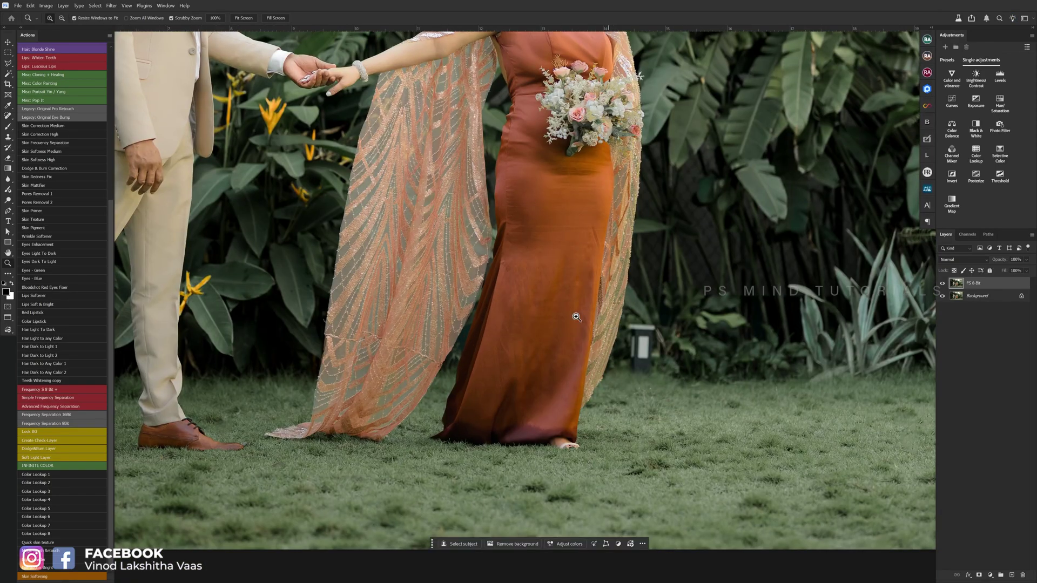
scroll(574, 313, down, 1)
scroll(562, 275, up, 2)
scroll(497, 335, down, 3)
scroll(512, 318, up, 3)
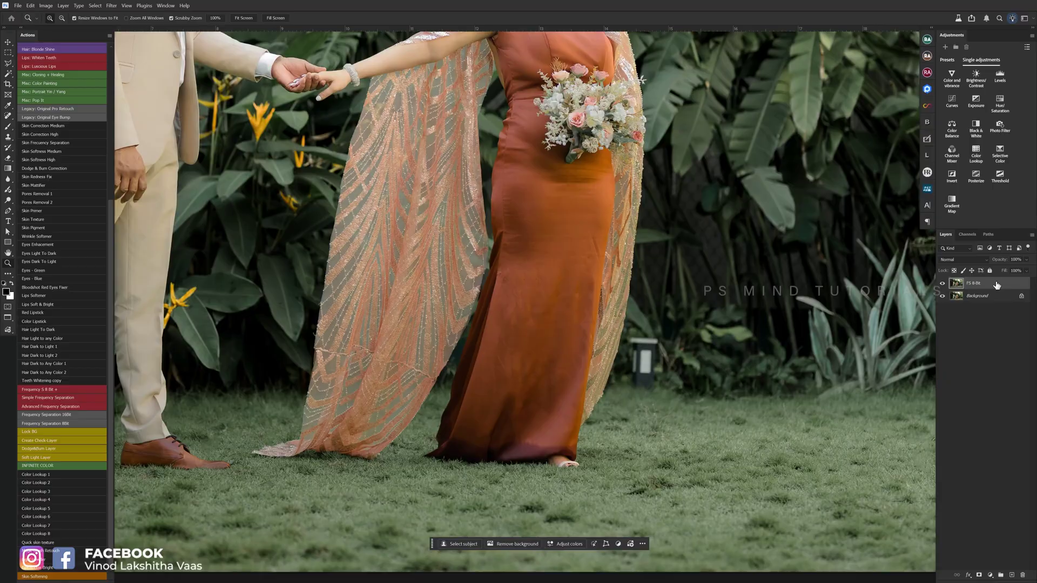
click(1013, 576)
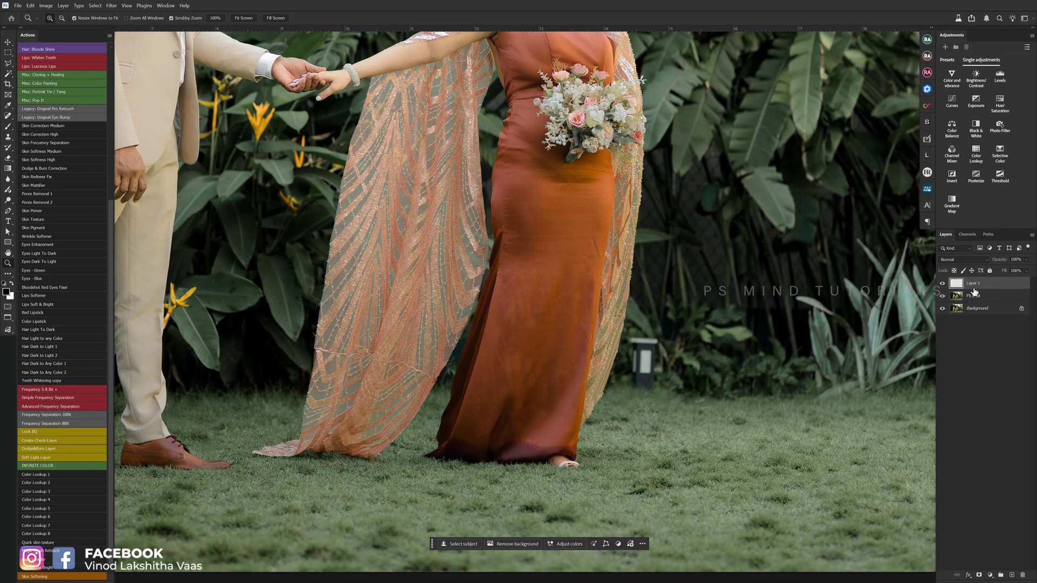
- Smooth the dress creases on Layer 1 with a Mixer Brush sized 150–175
click(8, 129)
click(43, 150)
scroll(549, 305, up, 2)
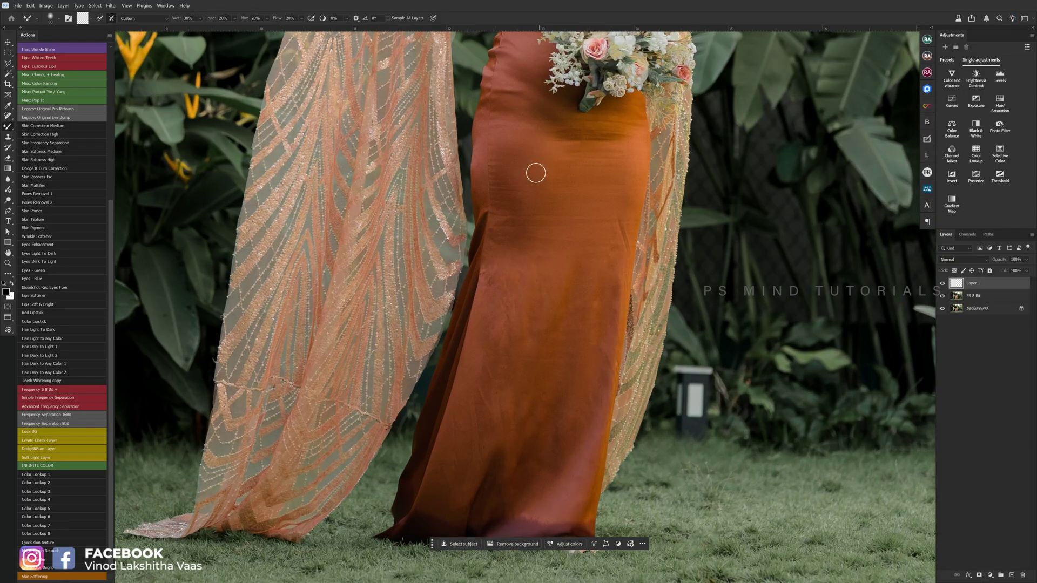
key(bracketright)
key(bracketright)
key(bracketright)
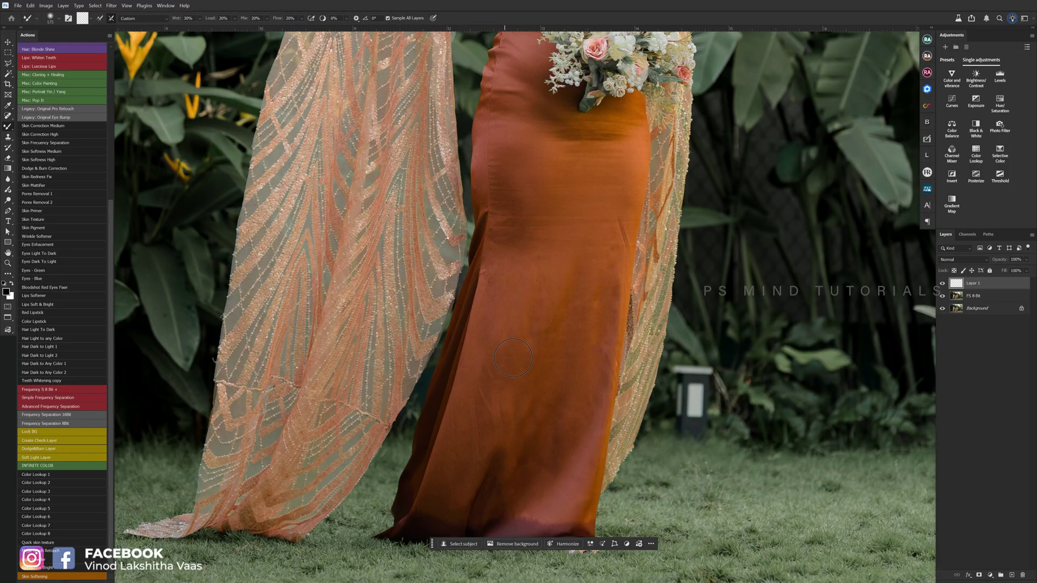
scroll(507, 307, up, 1)
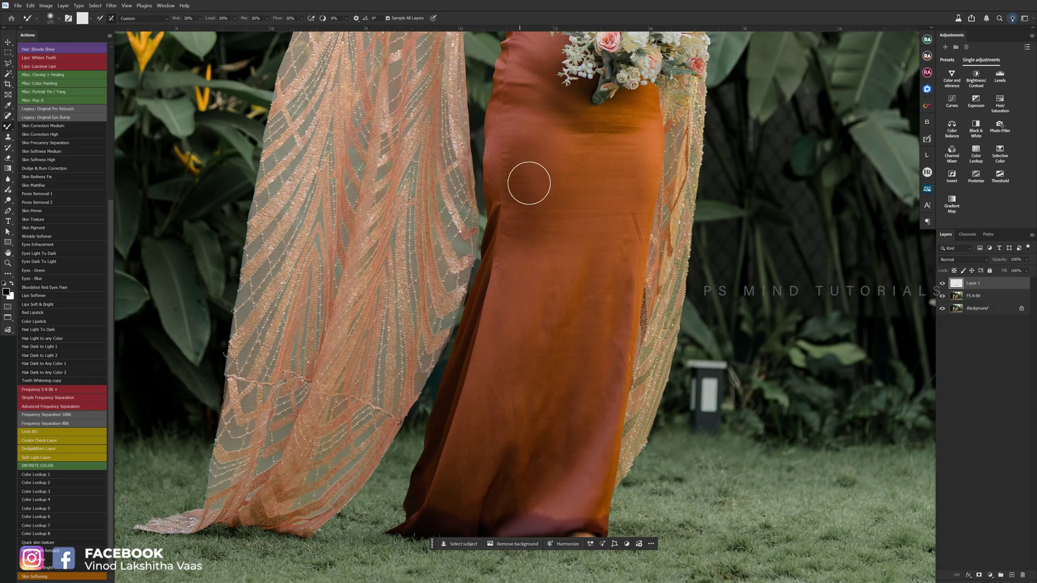
key(bracketleft)
key(bracketright)
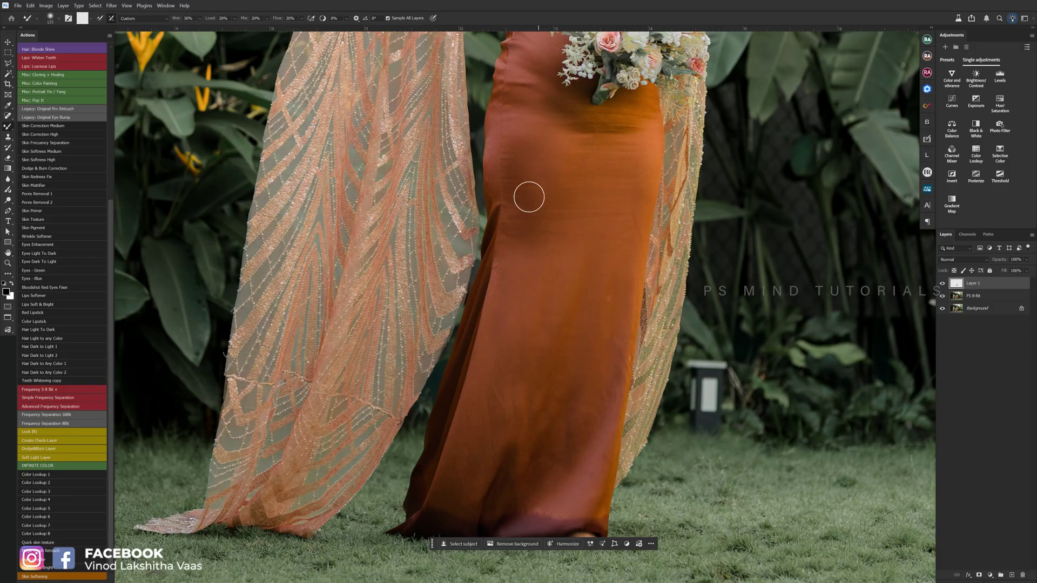
key(bracketright)
key(bracketright)
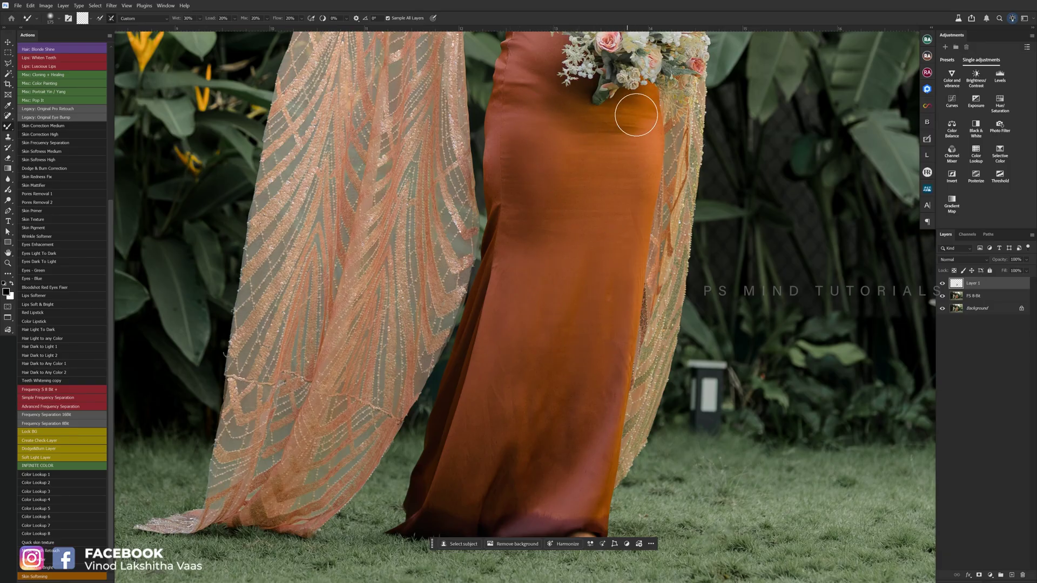
drag(634, 160, 509, 390)
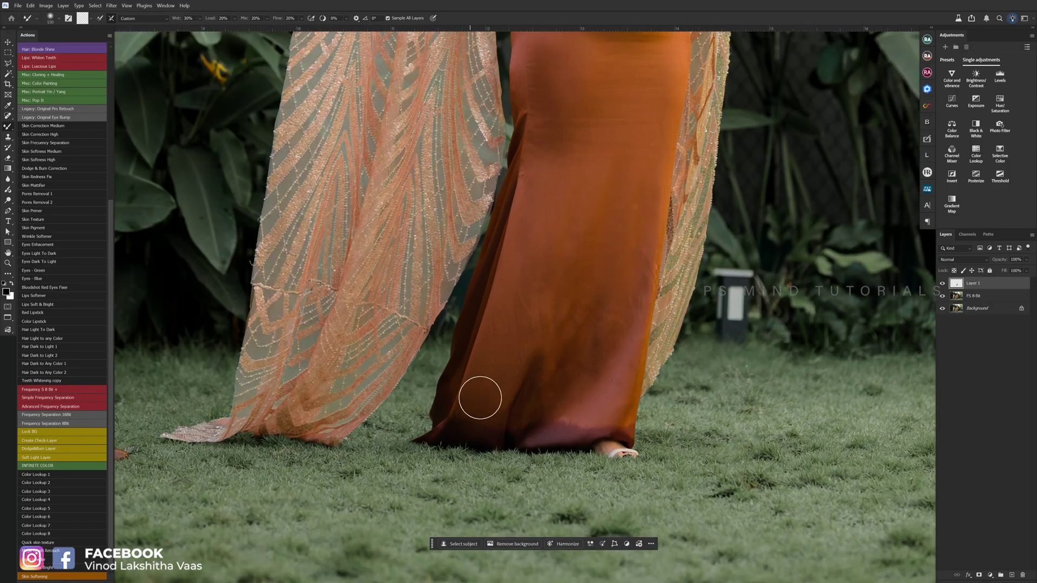
key(bracketleft)
key(bracketleft)
key(bracketleft)
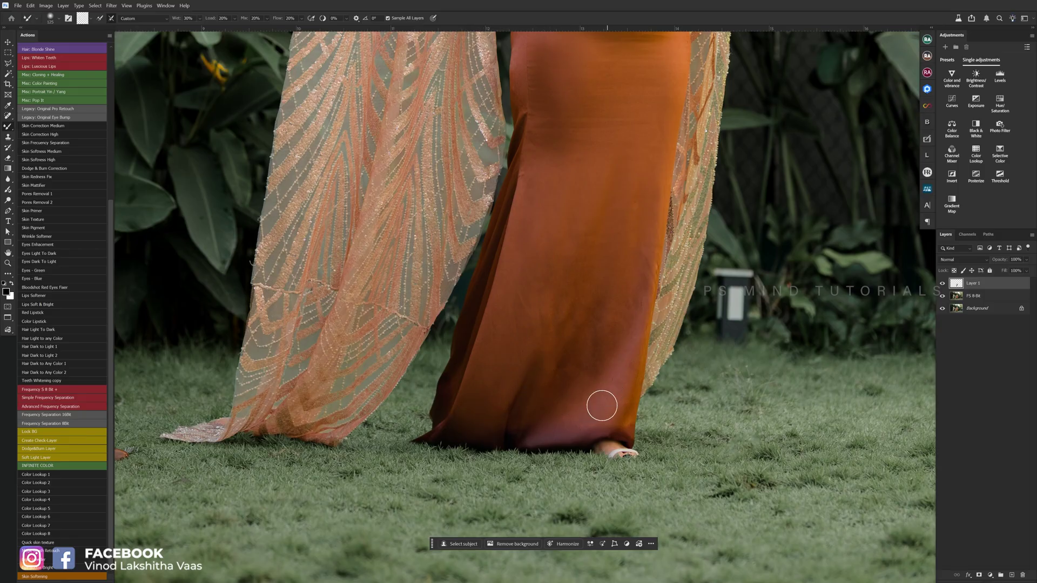
key(bracketright)
key(bracketright)
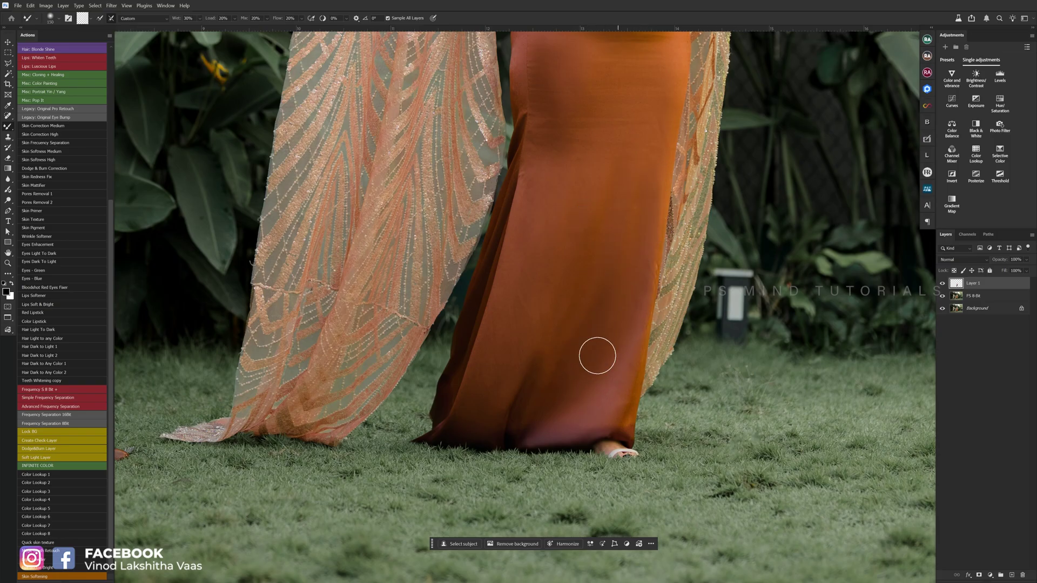
- Blend the bride's dress, arm and the groom's suit, varying brush size from 90 to 175
scroll(570, 381, down, 1)
key(bracketleft)
key(bracketleft)
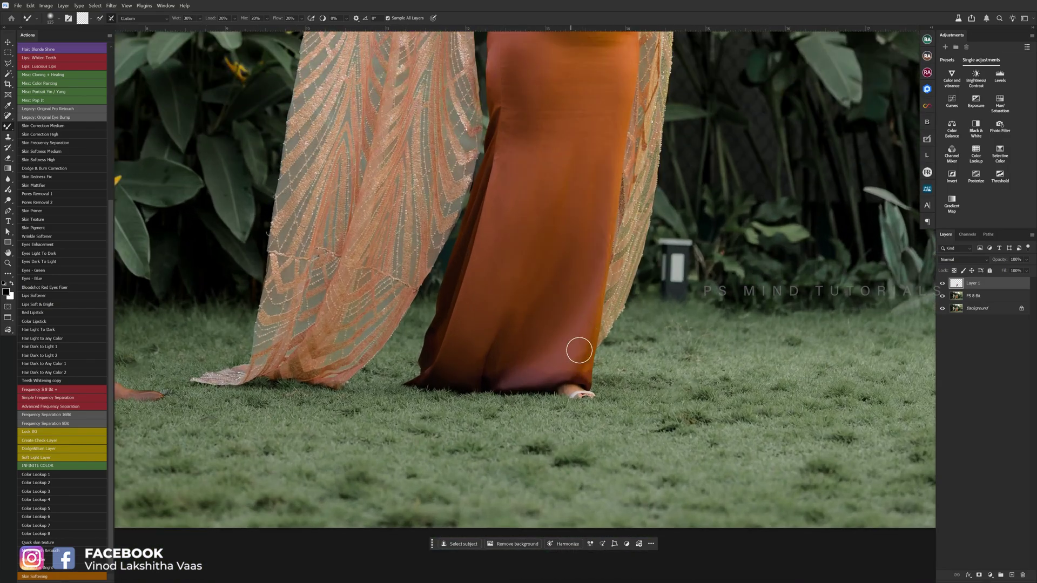
scroll(588, 334, up, 5)
key(bracketright)
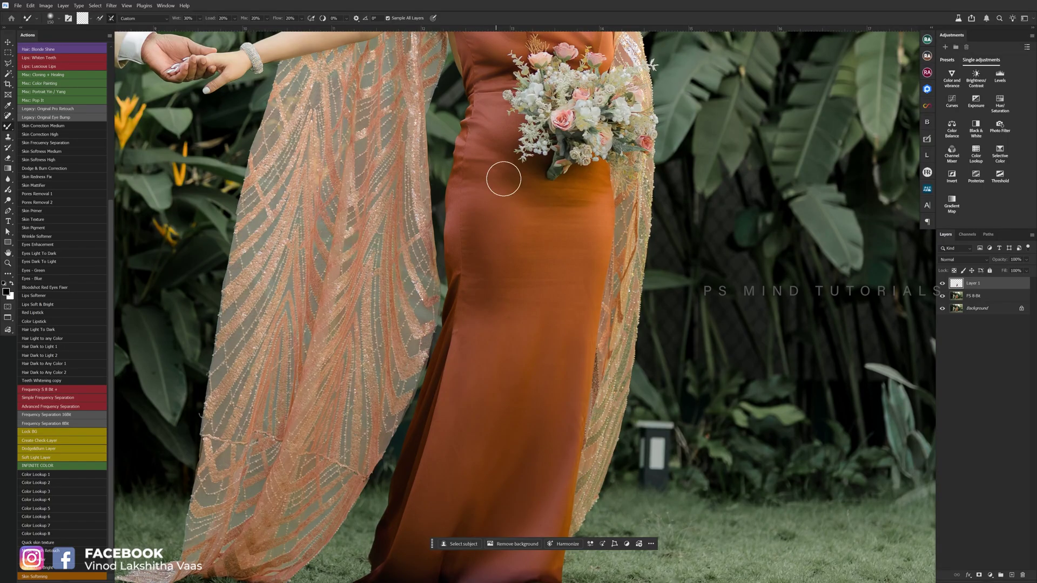
scroll(479, 393, up, 5)
key(bracketleft)
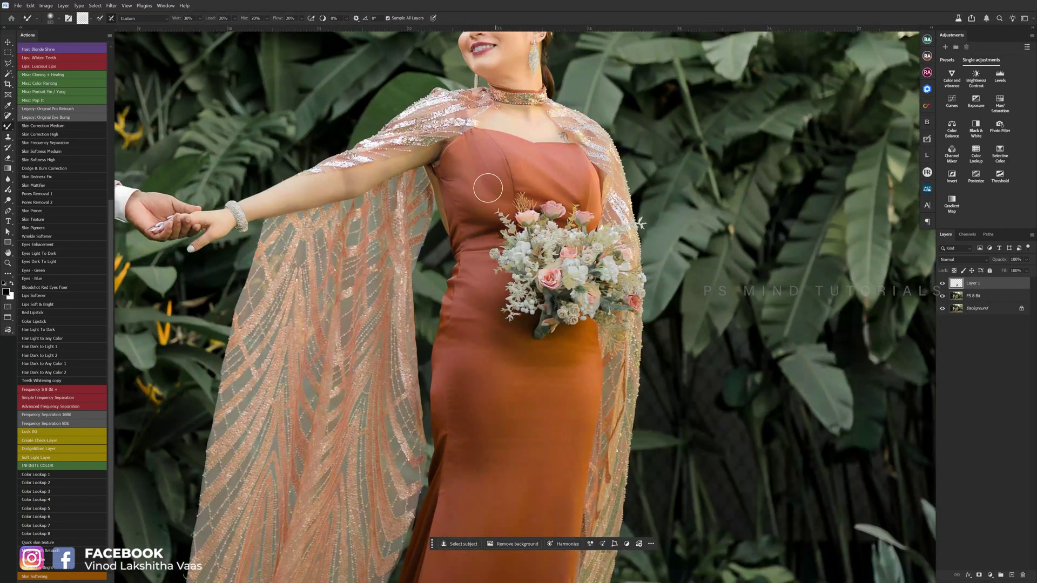
scroll(405, 216, up, 3)
key(bracketleft)
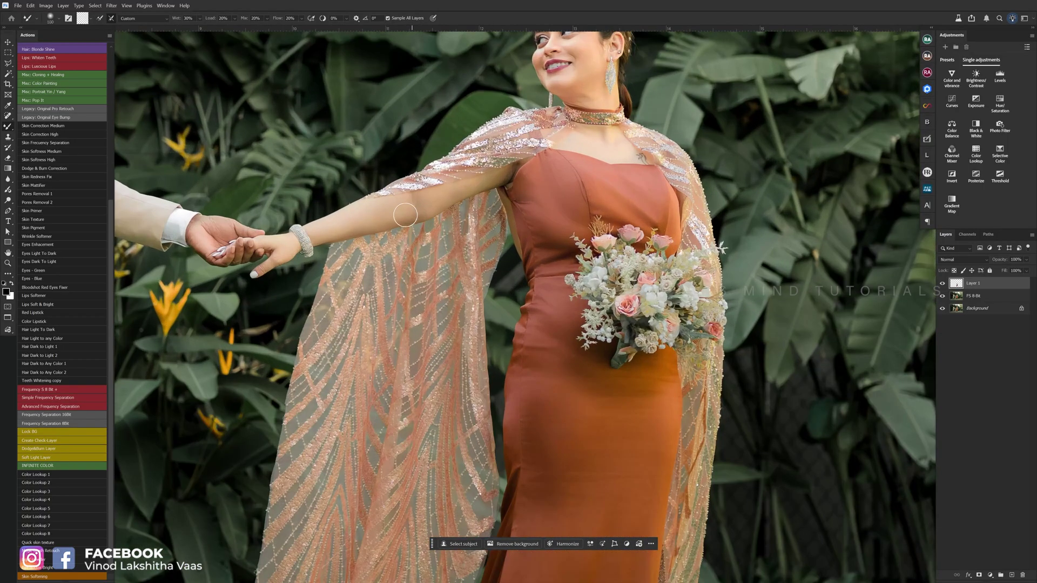
scroll(475, 198, down, 5)
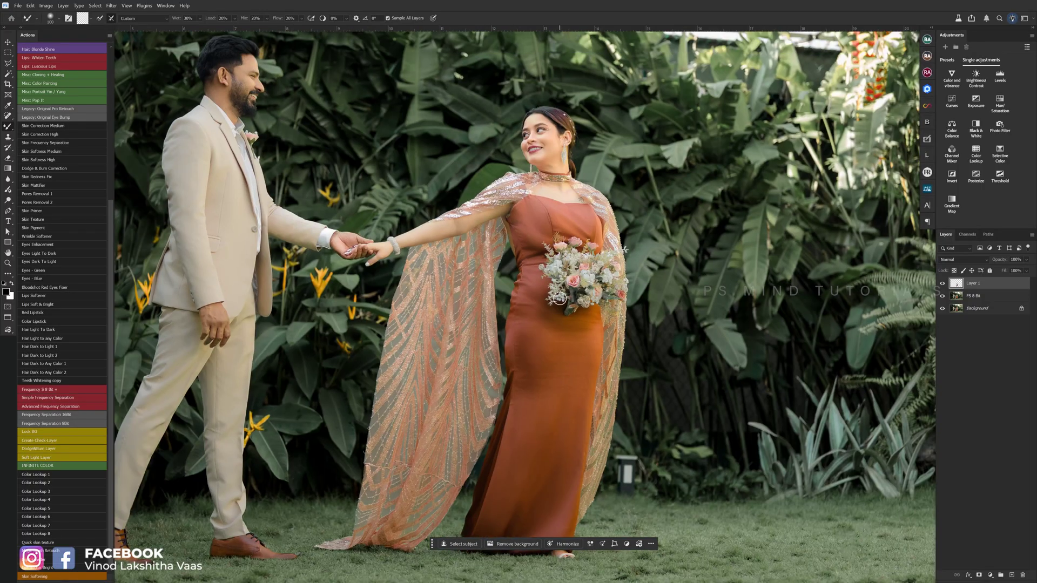
scroll(475, 197, down, 2)
scroll(475, 197, down, 2)
scroll(598, 315, up, 10)
key(bracketright)
scroll(598, 316, down, 5)
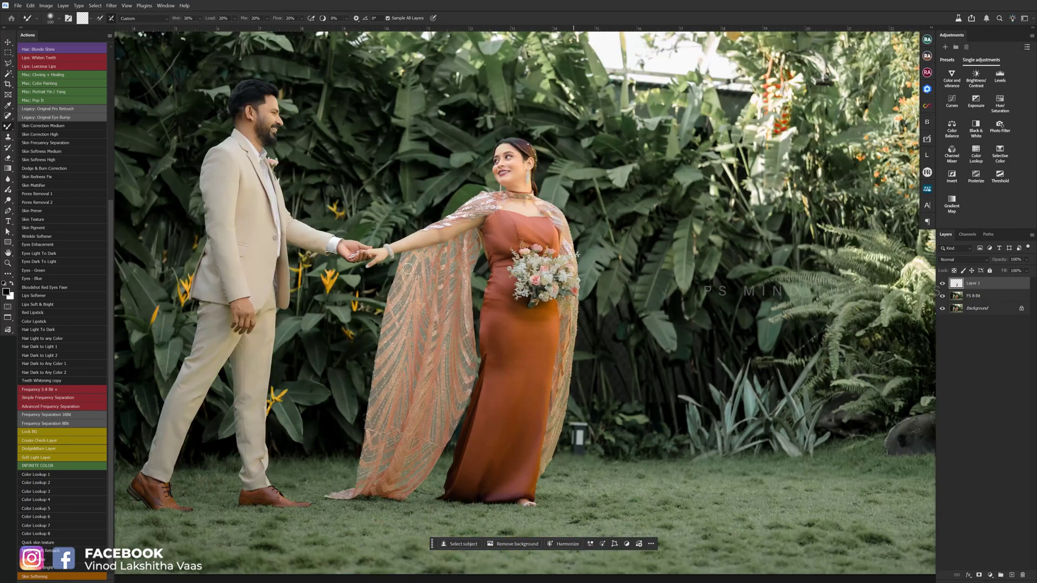
scroll(232, 174, up, 5)
key(bracketleft)
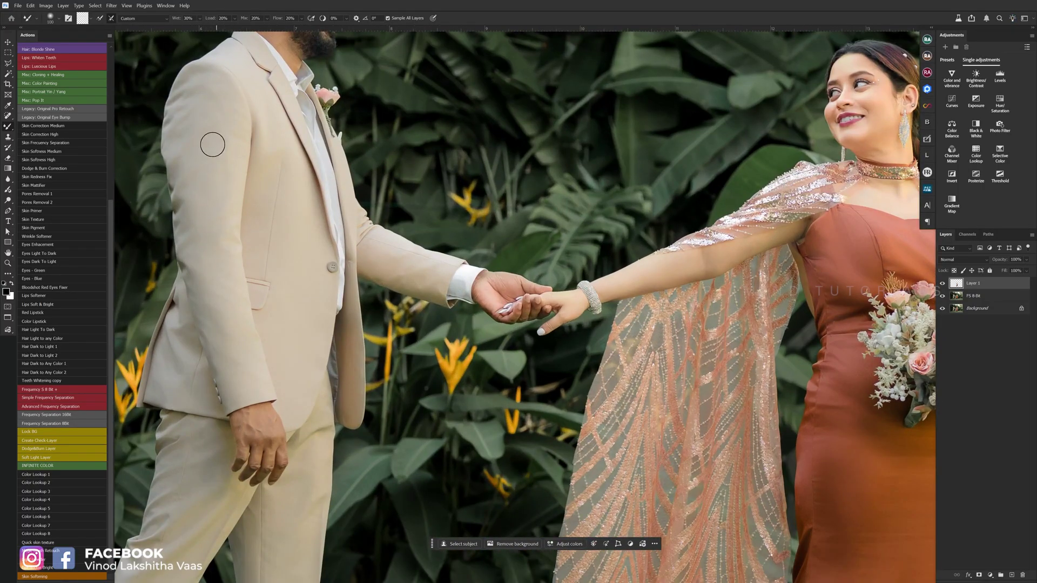
scroll(296, 303, down, 5)
scroll(260, 349, up, 4)
key(bracketright)
key(bracketright)
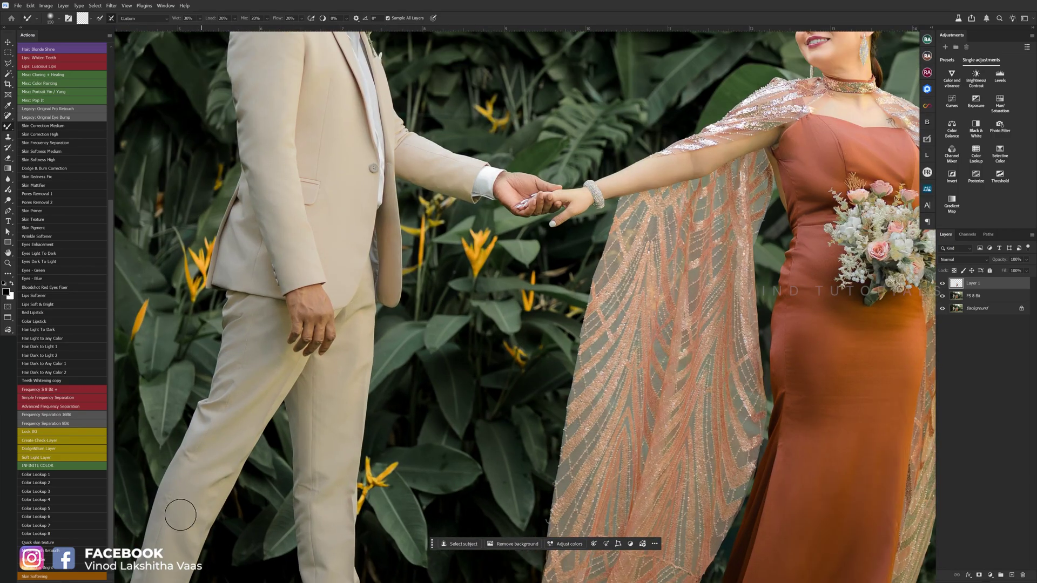
scroll(181, 514, down, 5)
scroll(486, 297, up, 3)
scroll(486, 296, up, 2)
scroll(485, 296, down, 3)
key(bracketright)
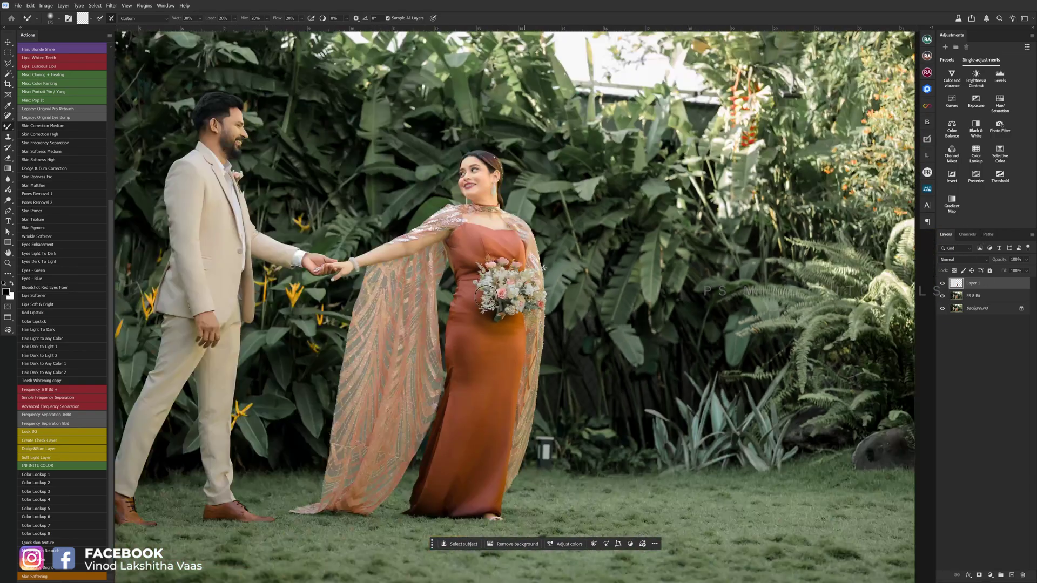
scroll(486, 297, up, 3)
key(alt+t)
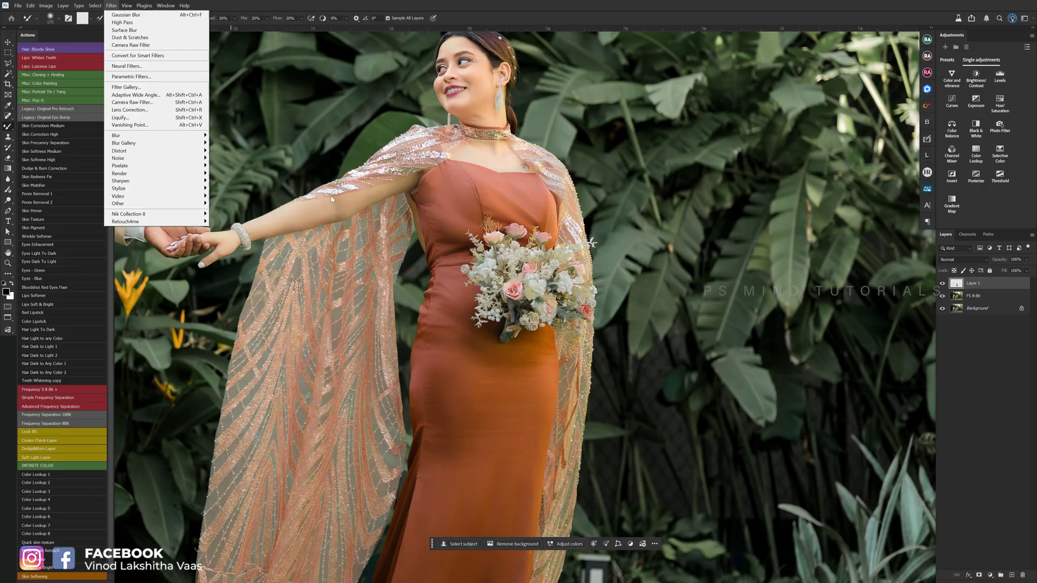
- Check the strokes alone, then apply a Camera Raw Filter with Grain 14 to Layer 1
key(Escape)
click(941, 312)
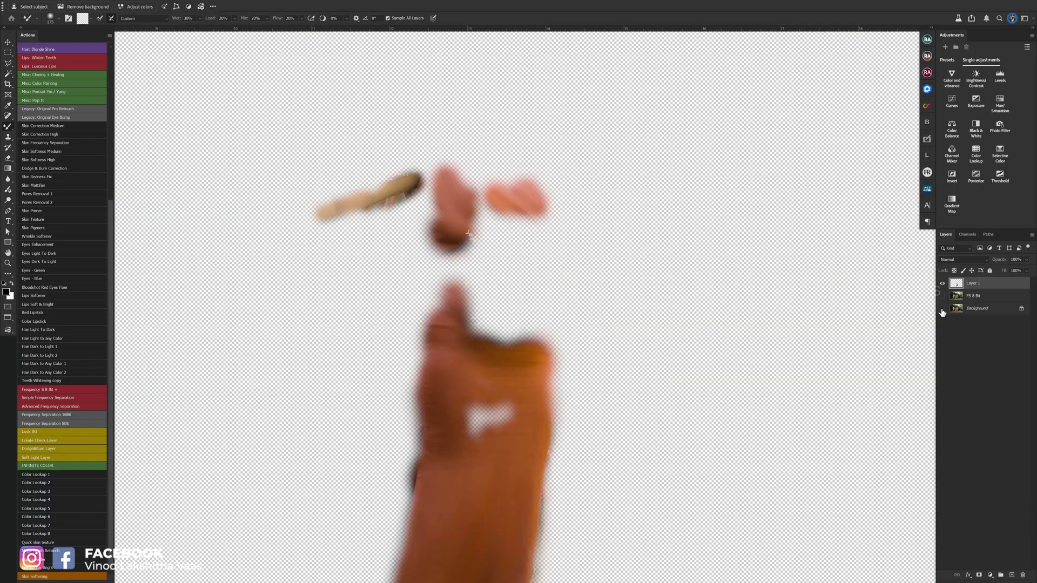
click(942, 296)
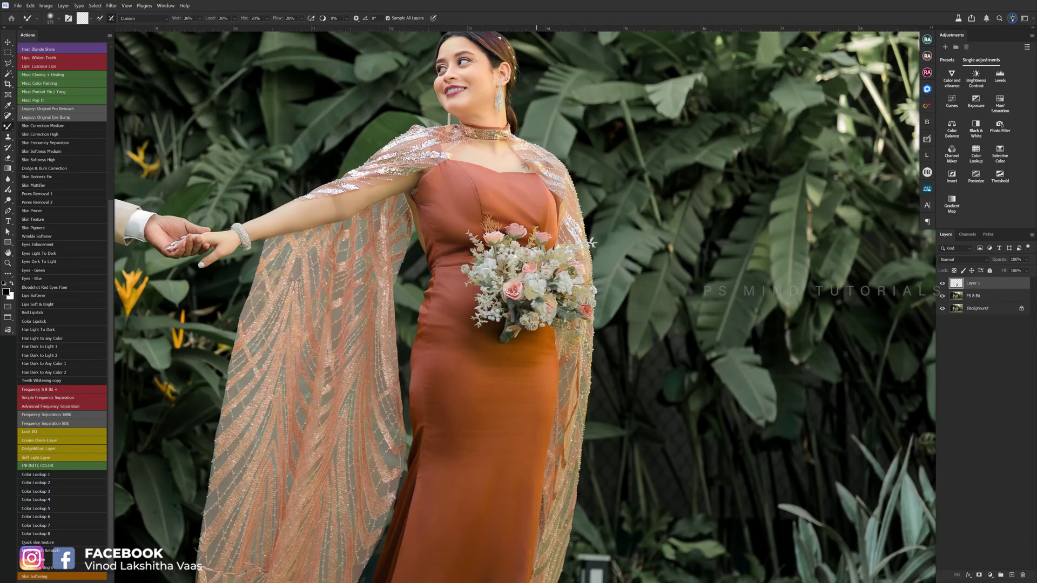
key(ctrl+shift+a)
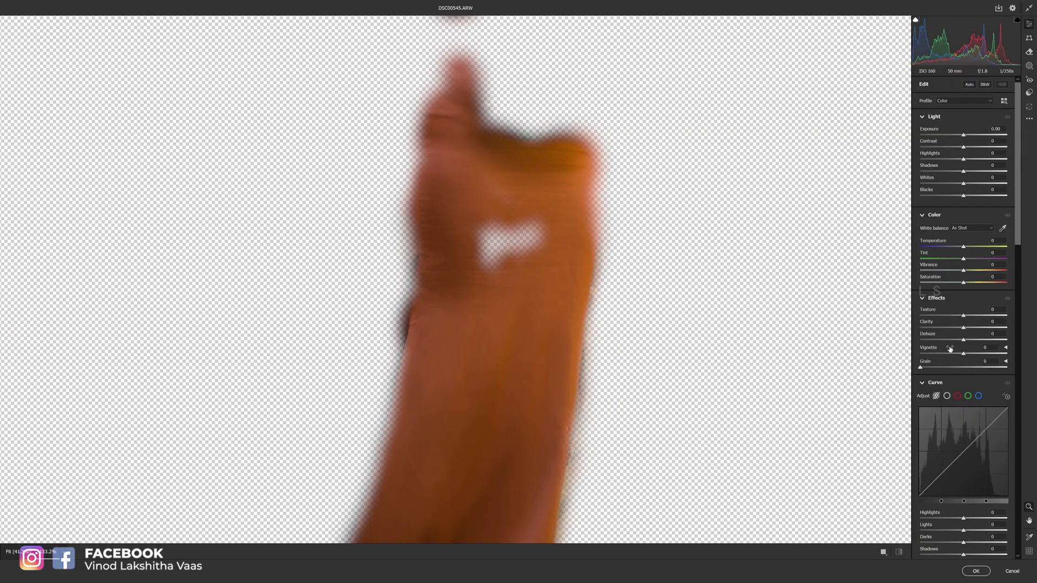
scroll(930, 126, down, 5)
click(563, 376)
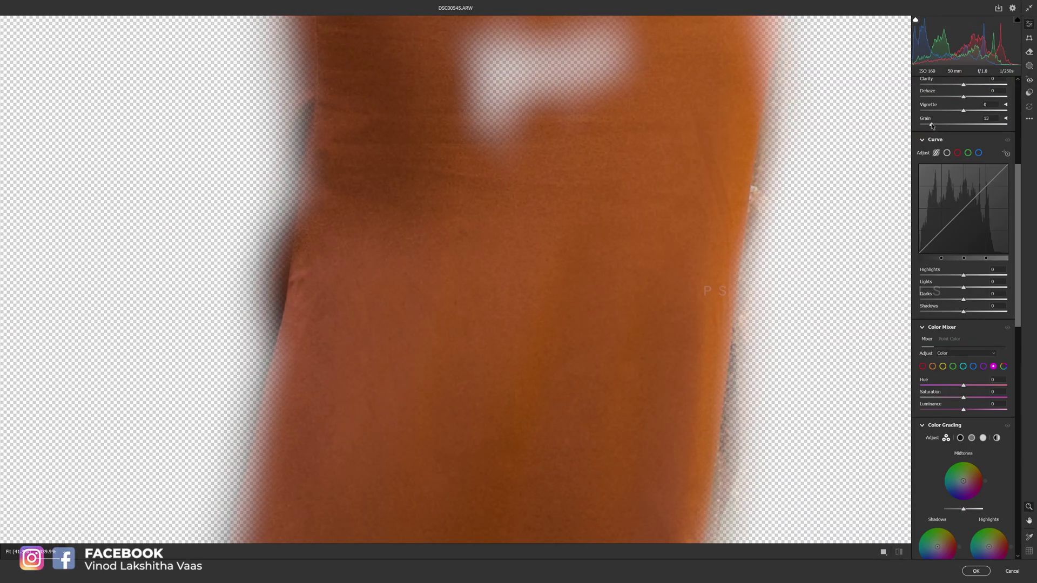
drag(932, 126, 933, 125)
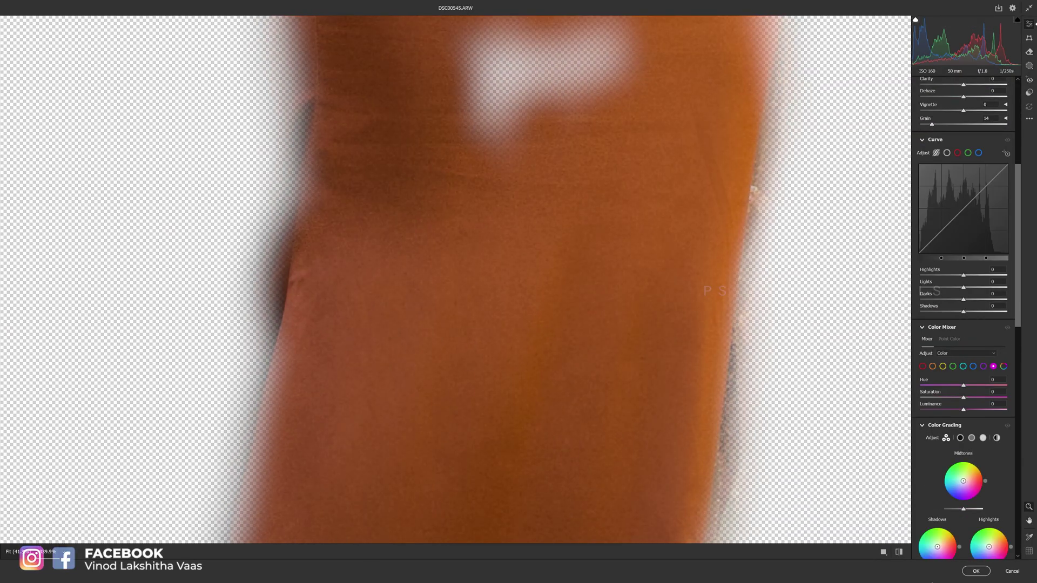
click(976, 571)
scroll(493, 424, up, 3)
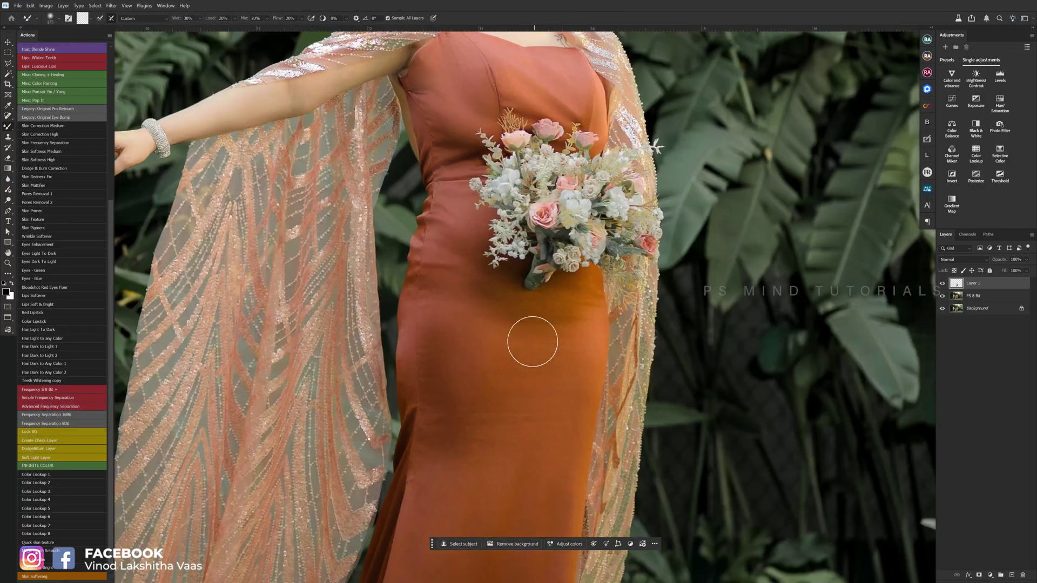
scroll(533, 341, down, 3)
- Merge Layer 1 down into the FS 8-Bit photo layer
key(ctrl+e)
scroll(718, 286, down, 2)
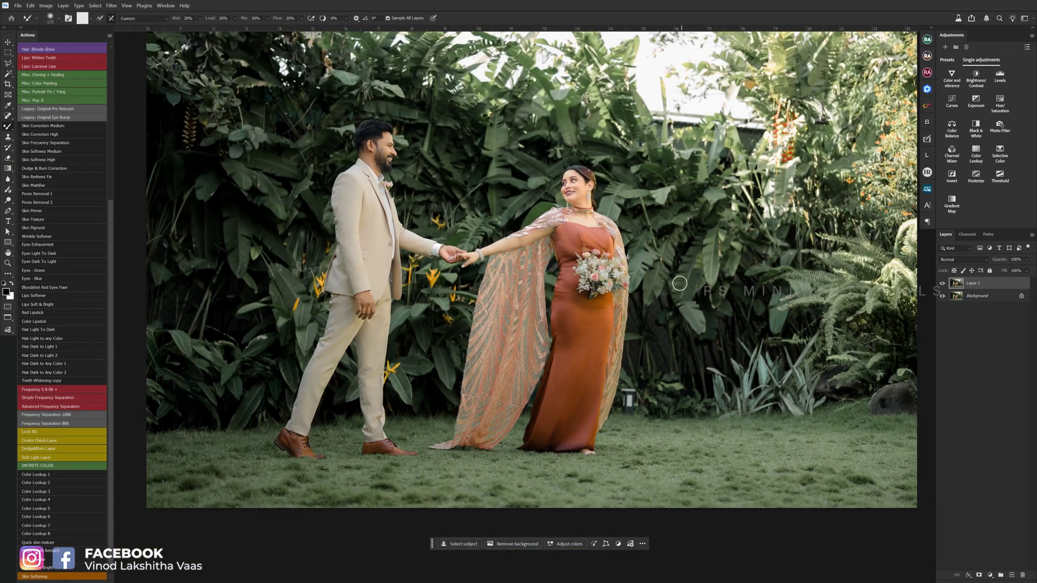
scroll(567, 186, up, 1)
scroll(567, 186, up, 3)
scroll(566, 187, down, 3)
- Quick-mask the bride's face and neck and darken it slightly with a Curves adjustment
key(q)
scroll(536, 220, up, 3)
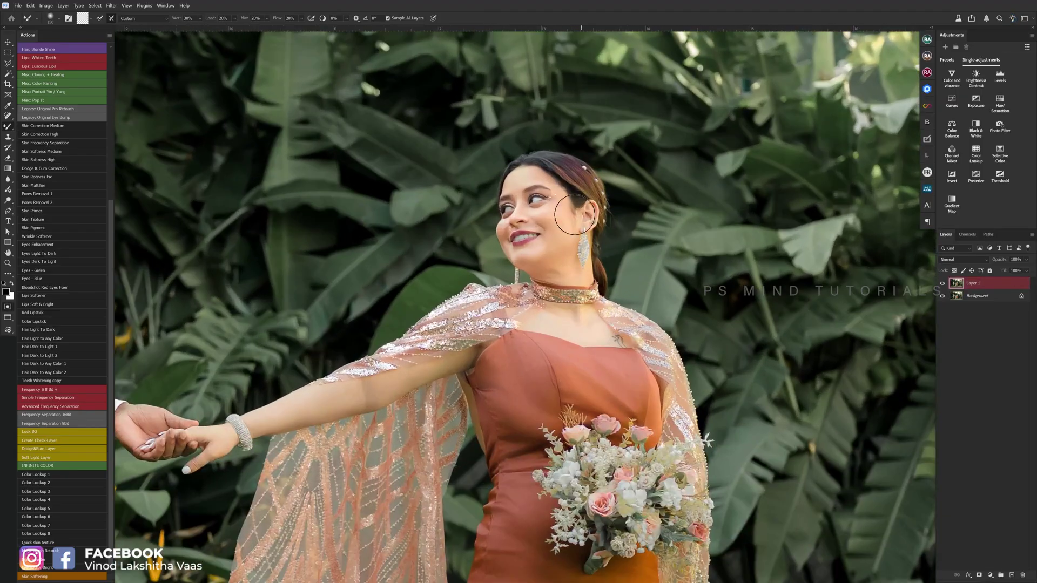
key(bracketright)
key(bracketright)
key(bracketright)
key(shift+b)
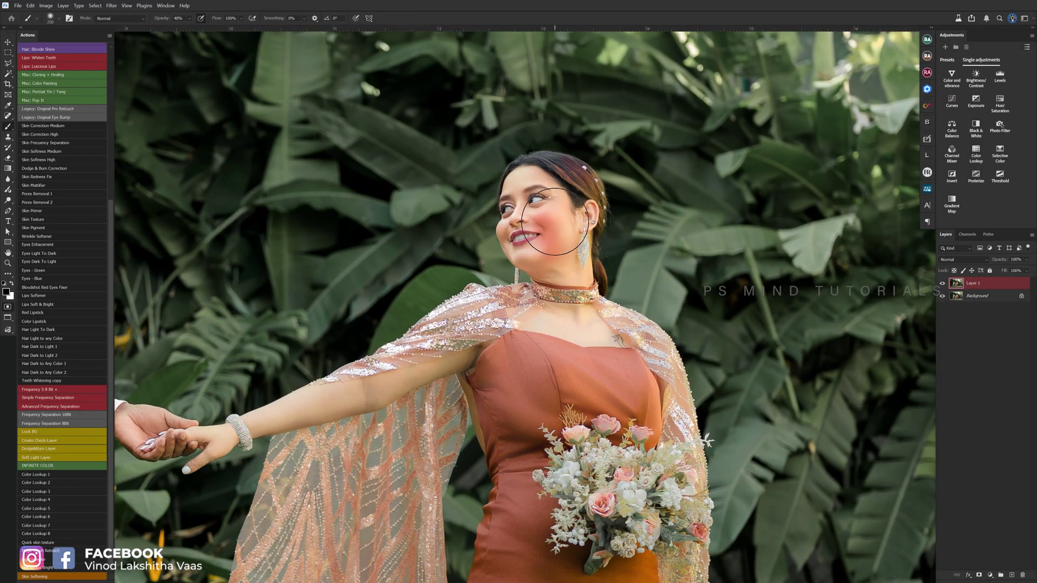
mouse_move(540, 216)
mouse_down()
mouse_move(549, 319)
mouse_move(594, 324)
mouse_up()
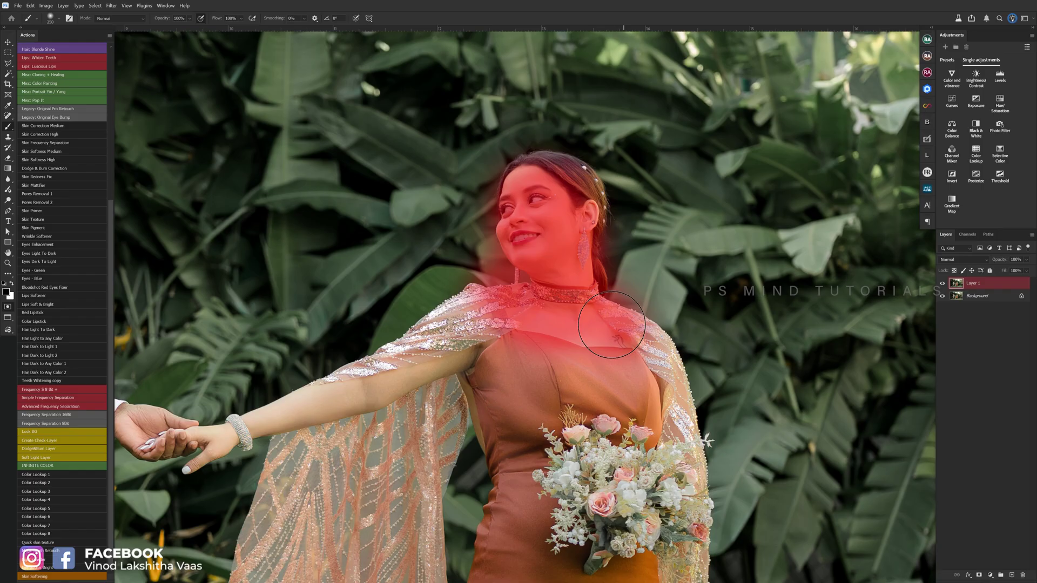
key(q)
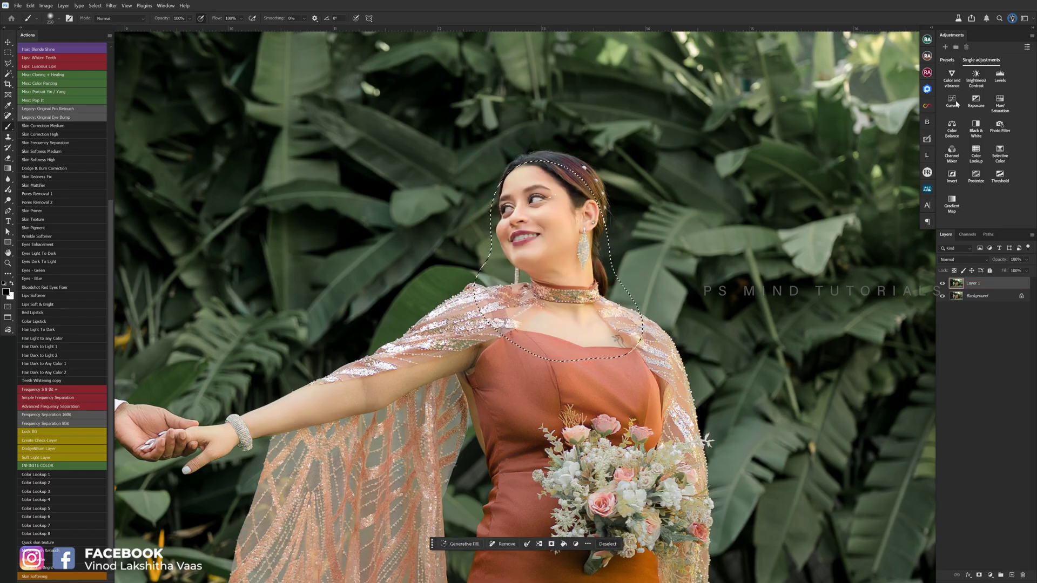
click(951, 102)
drag(830, 156, 830, 161)
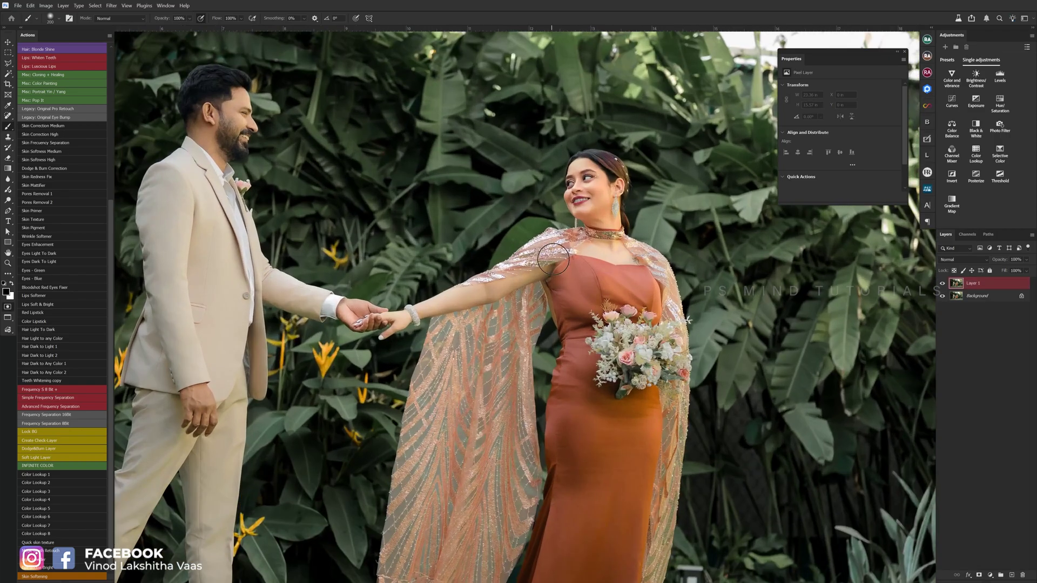
- Quick-mask the bride's outstretched arm and apply a Color Balance correction to it
key(bracketleft)
key(bracketleft)
drag(527, 281, 413, 318)
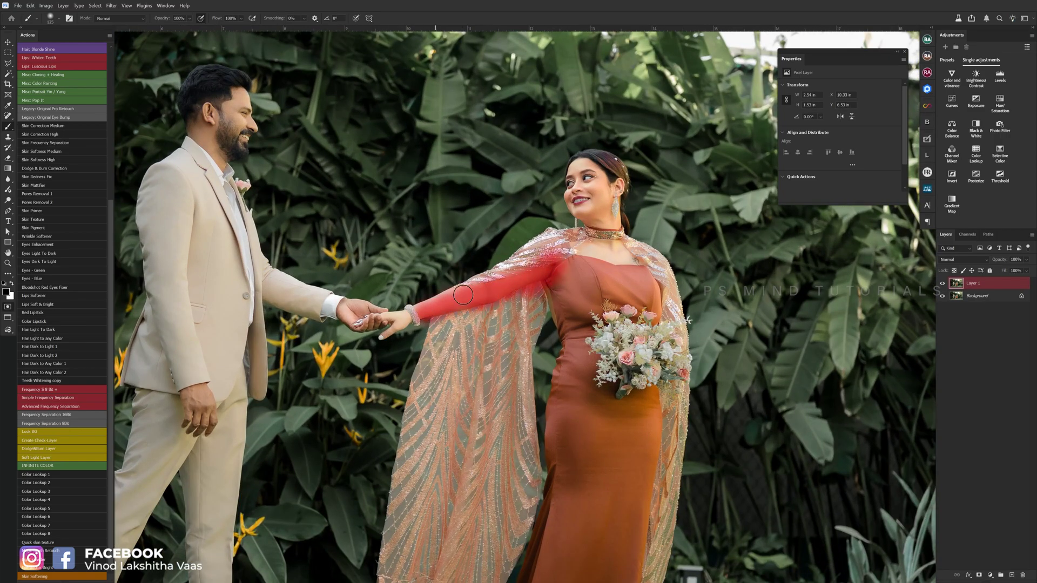
key(q)
key(ctrl+b)
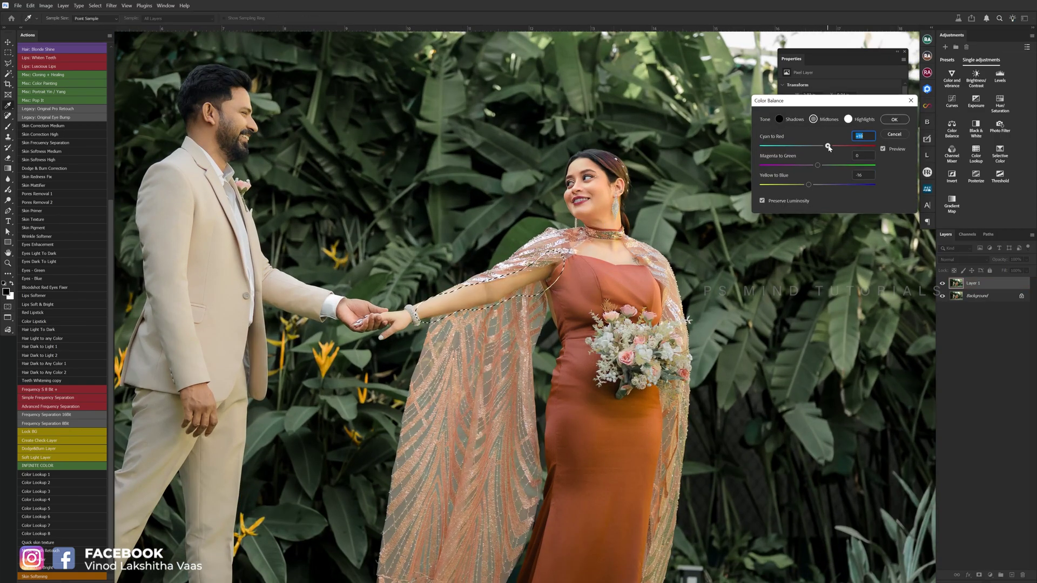
click(894, 120)
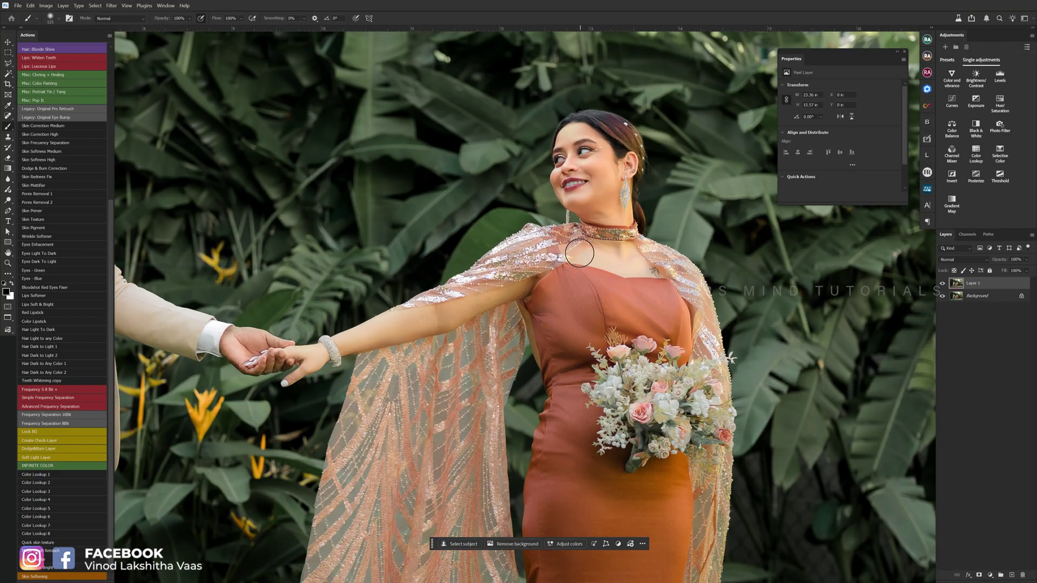
- Quick-mask the bride's chest and warm it toward red and yellow with Color Balance
mouse_move(561, 248)
mouse_down()
mouse_move(621, 259)
mouse_move(682, 229)
mouse_up()
key(q)
key(ctrl+b)
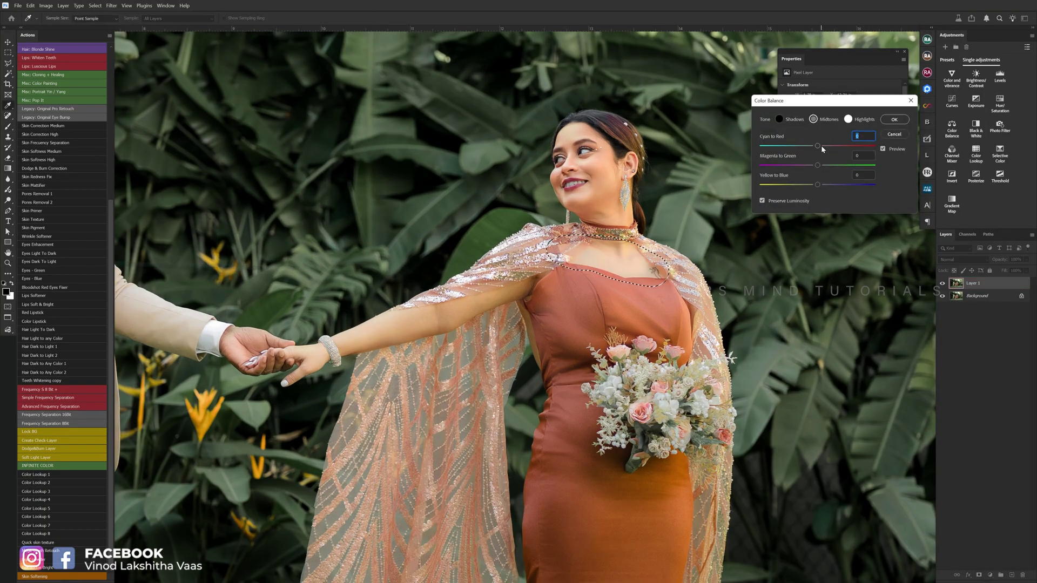
drag(817, 185, 812, 186)
click(894, 120)
- Mask the bride's shoulder and arm again and add a Selective Color adjustment
key(b)
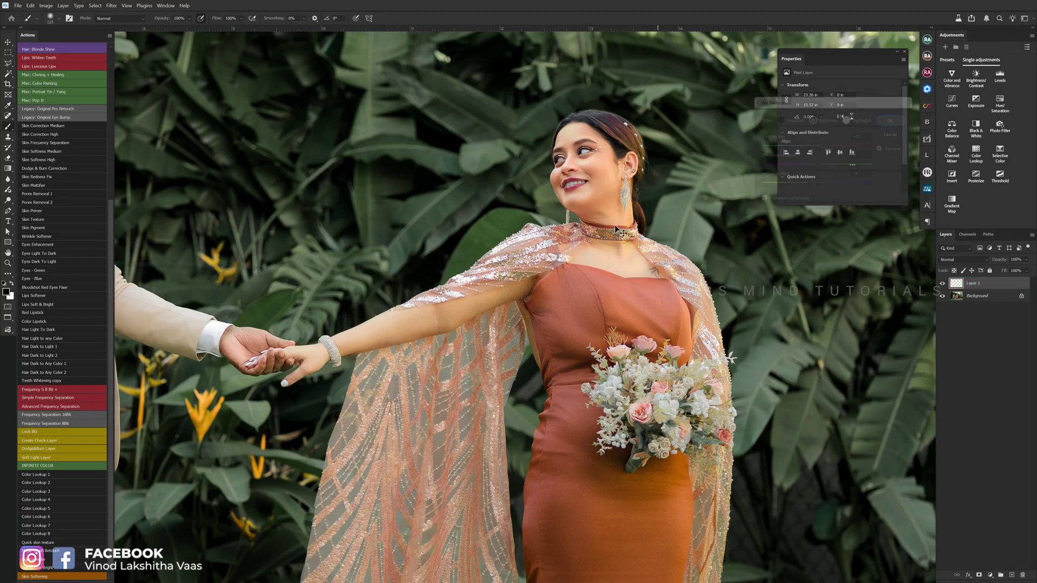
key(q)
mouse_move(545, 254)
mouse_down()
mouse_move(475, 309)
mouse_move(416, 327)
mouse_move(535, 362)
mouse_up()
key(q)
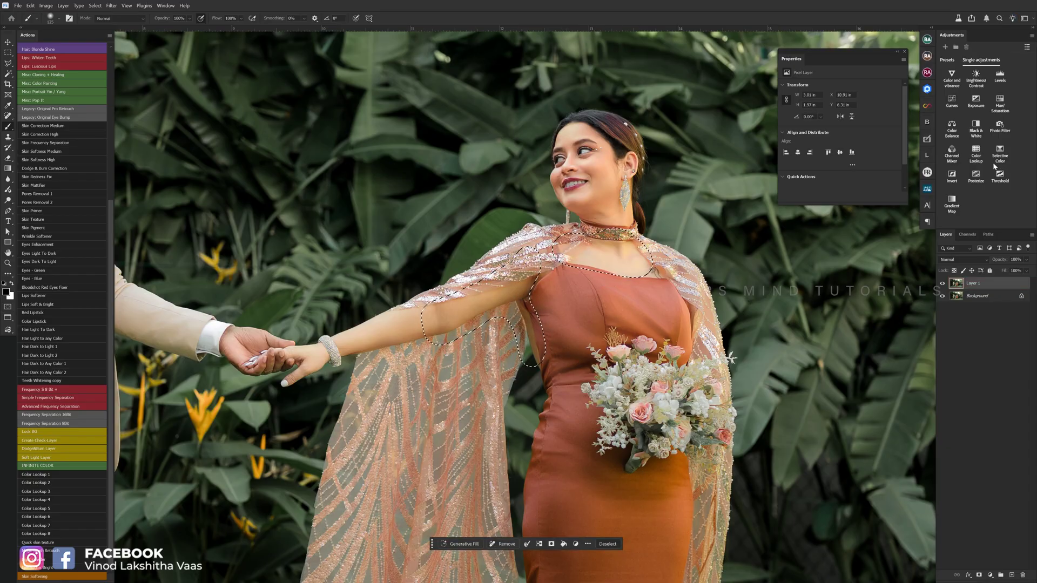
click(1000, 157)
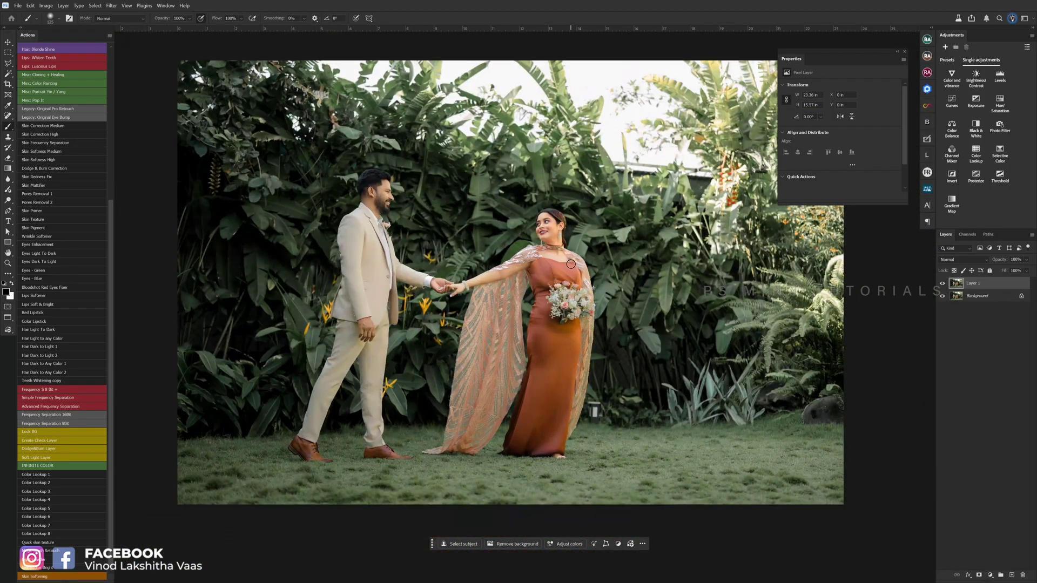
- Quick-mask the groom's face and warm it with Color Balance, undoing a trial Selective Color
scroll(398, 289, up, 5)
key(q)
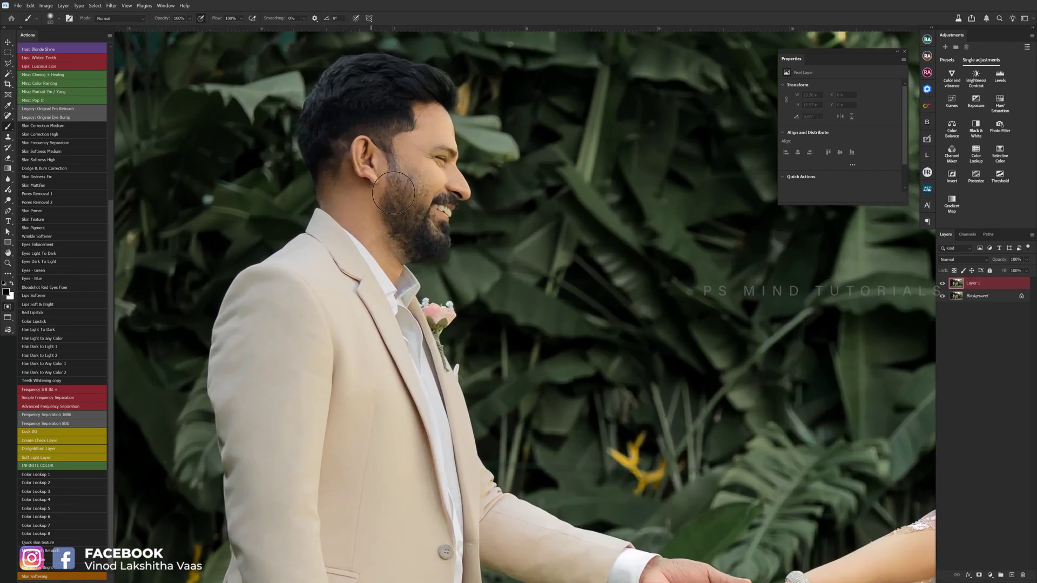
key(bracketright)
key(bracketright)
key(bracketright)
drag(427, 130, 453, 223)
key(q)
key(ctrl+b)
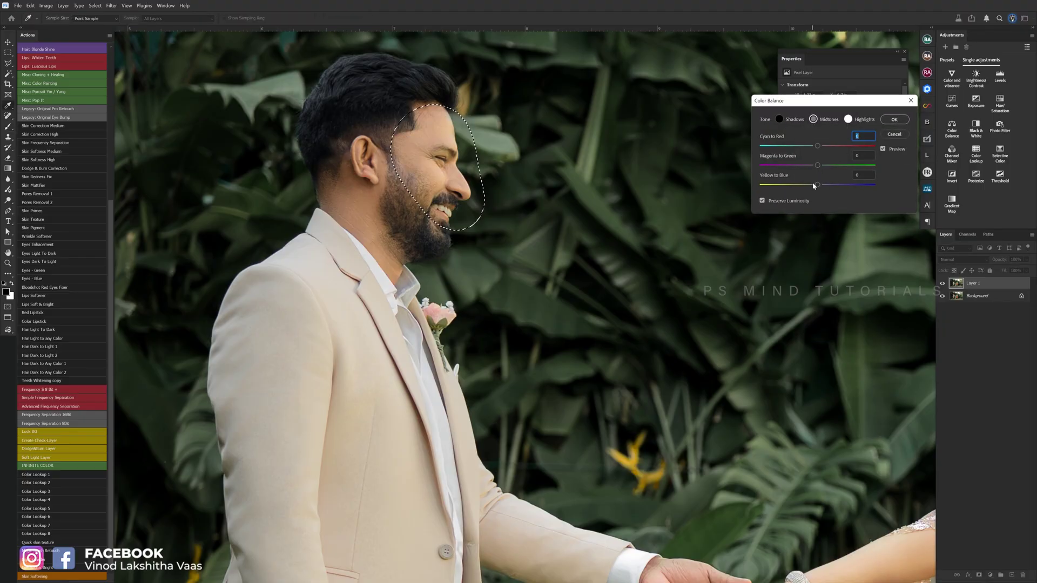
click(894, 119)
click(999, 152)
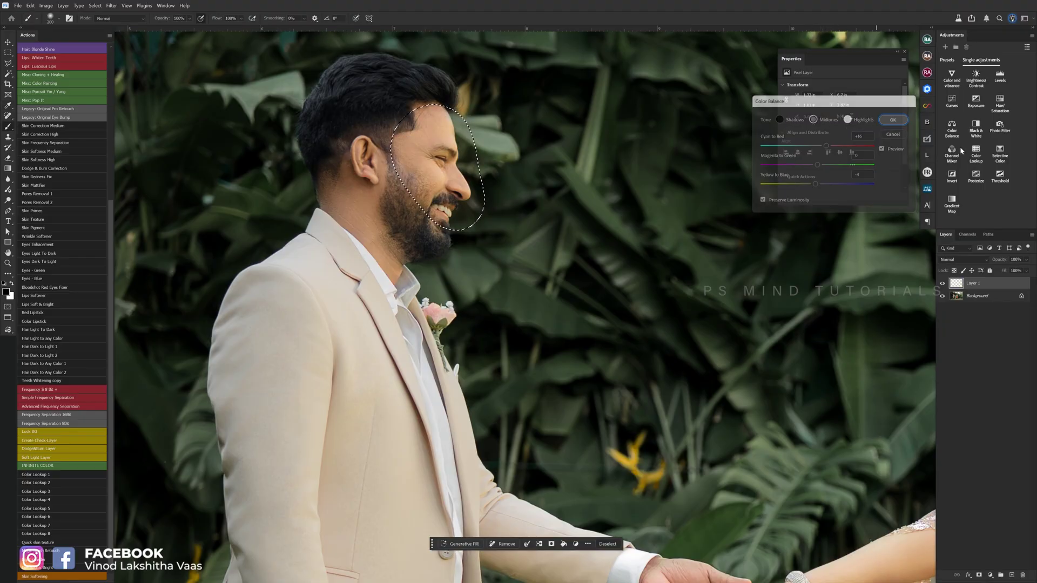
key(ctrl+z)
- Quick-mask the groom's hair and darken it with a slightly lowered Curves adjustment
key(ctrl+0)
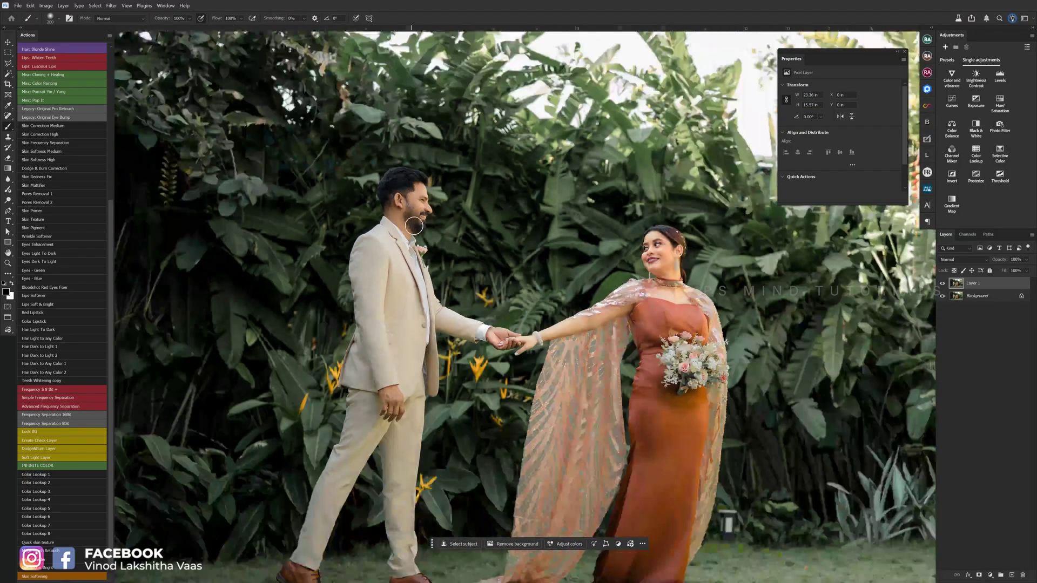
scroll(410, 216, up, 5)
key(bracketleft)
key(q)
drag(398, 210, 453, 202)
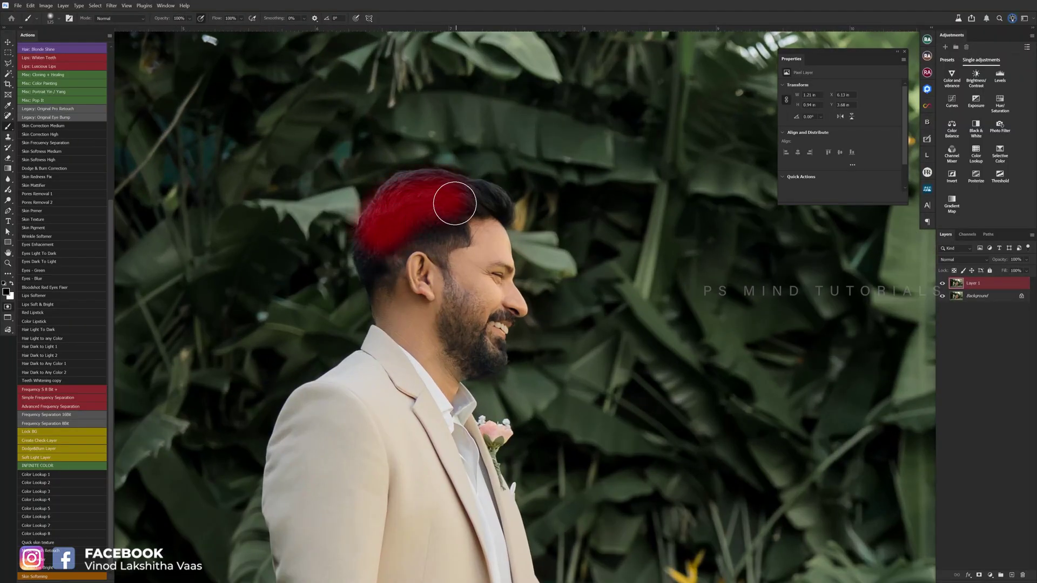
key(q)
click(951, 100)
drag(827, 159, 827, 161)
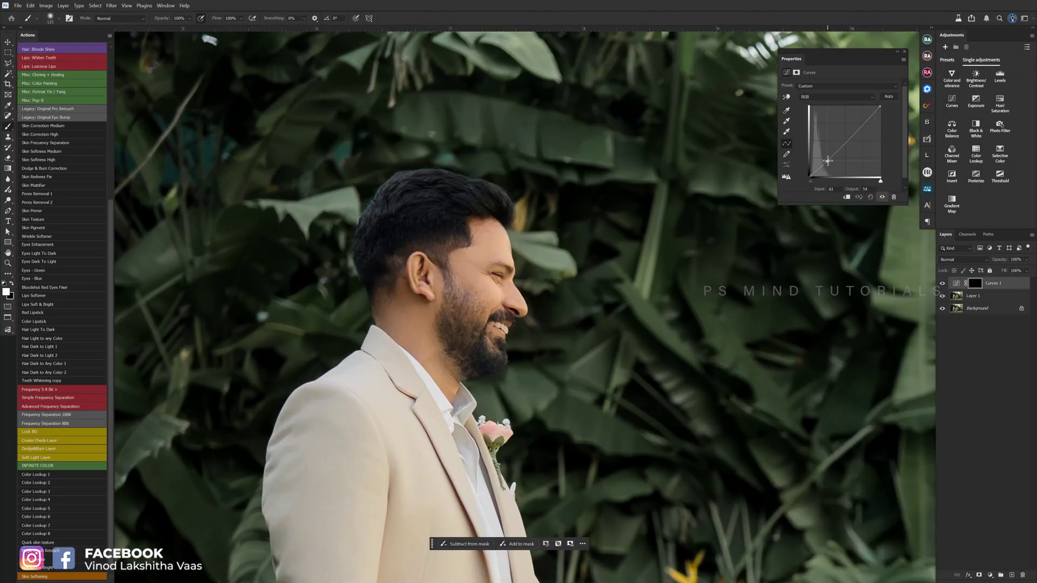
- Merge the hair Curves adjustment down into Layer 1
key(ctrl+0)
scroll(636, 284, up, 2)
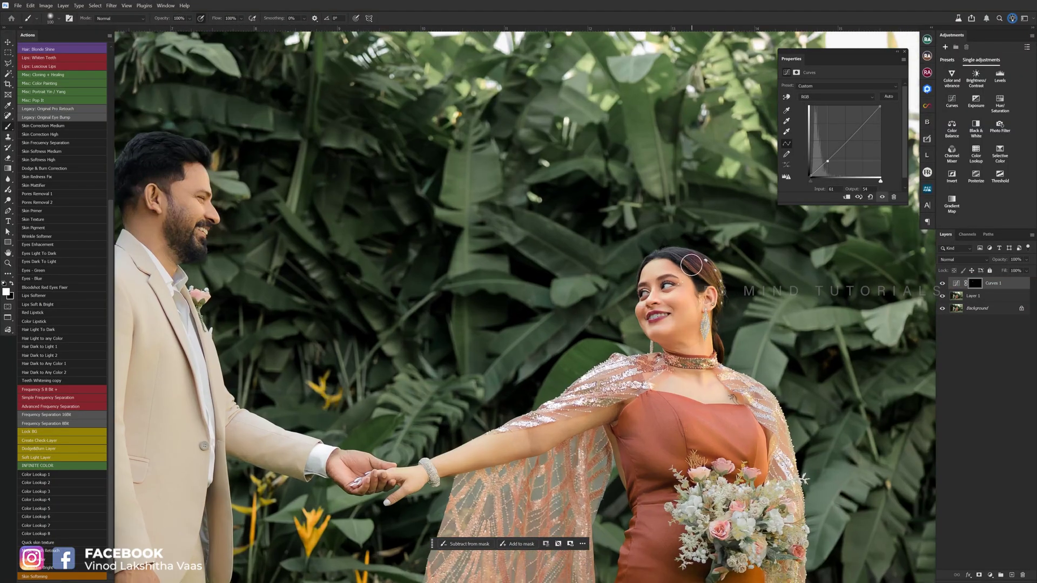
scroll(508, 233, up, 2)
key(ctrl+0)
key(Delete)
scroll(540, 351, up, 2)
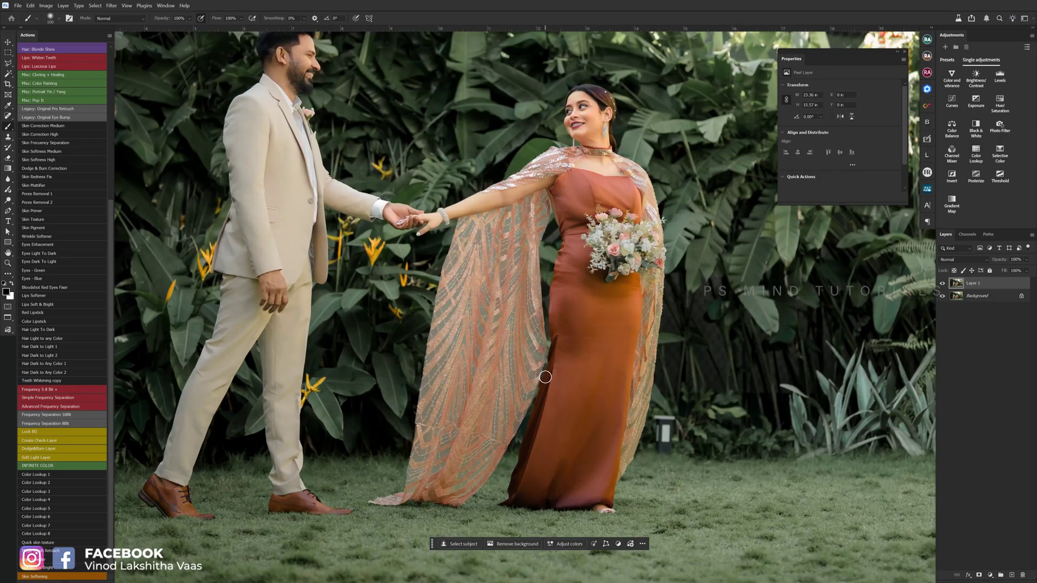
- Fit the photo on screen and open Layer 1 copy in the Camera Raw filter
key(ctrl+0)
scroll(538, 361, down, 1)
scroll(641, 329, up, 2)
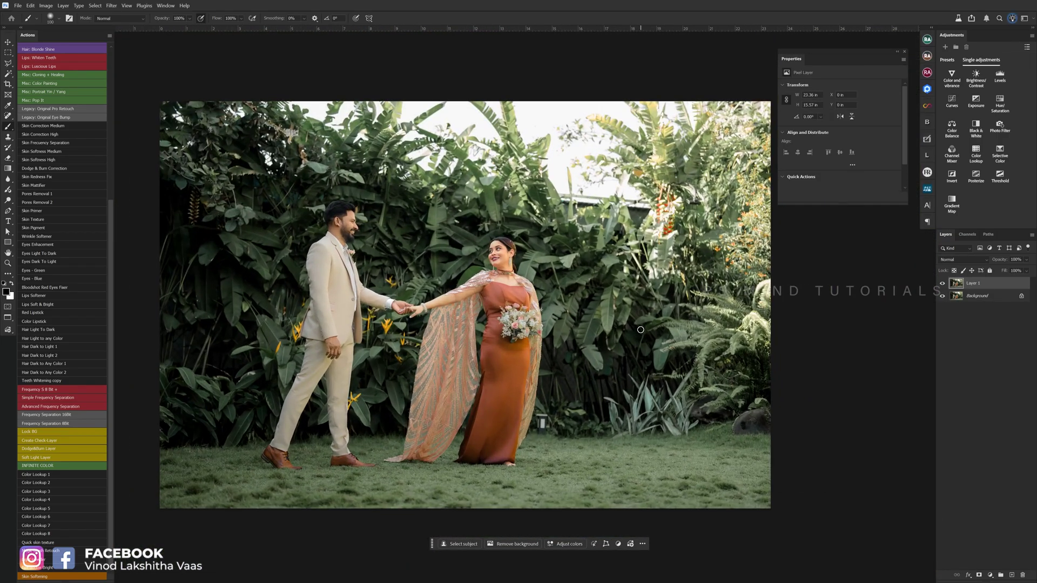
scroll(421, 230, up, 1)
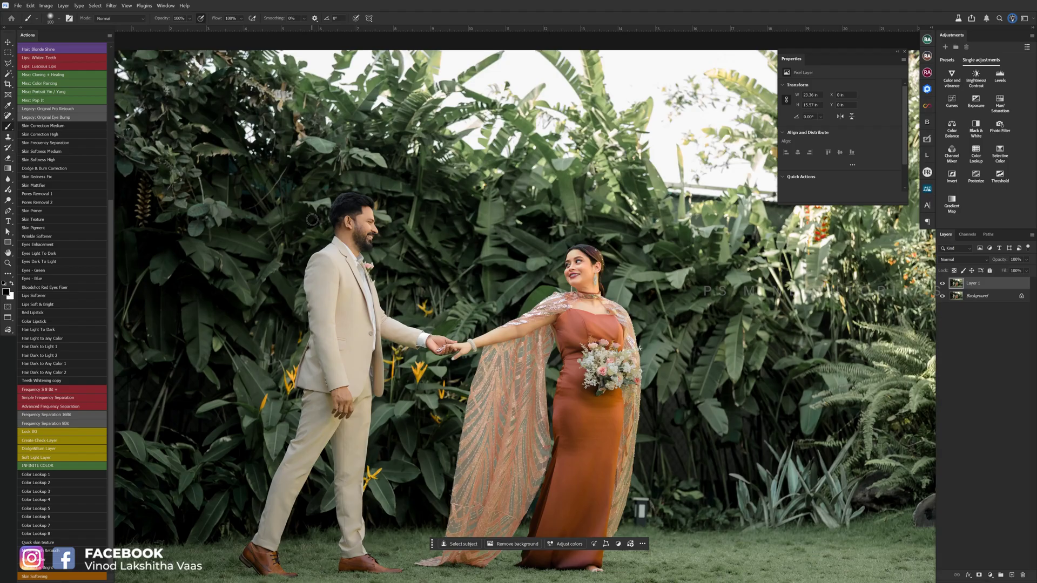
scroll(486, 216, down, 1)
scroll(522, 201, down, 2)
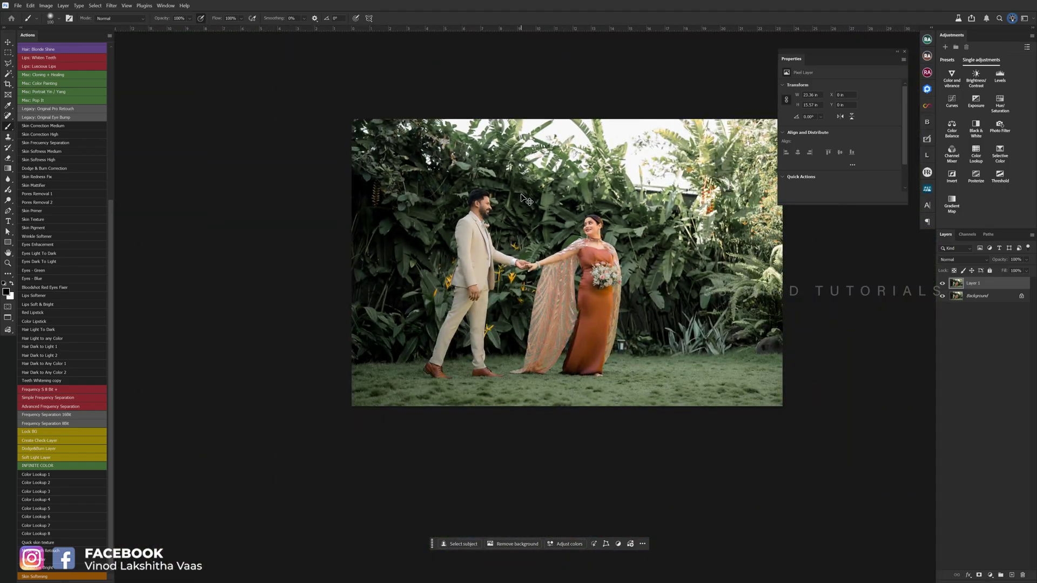
key(ctrl+0)
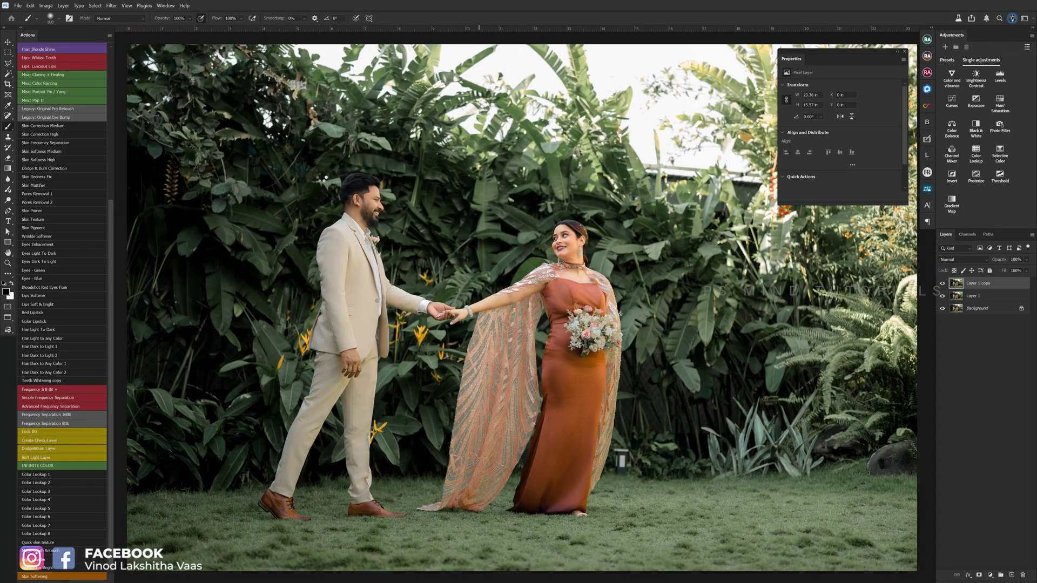
key(ctrl+shift+a)
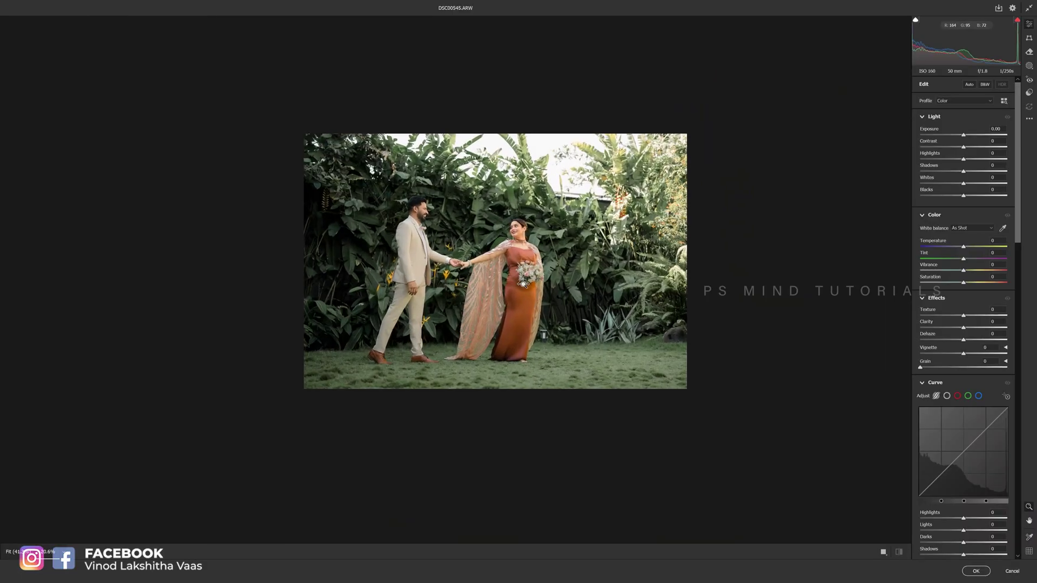
- Add an inverted radial gradient around the couple that darkens the surroundings
key(j)
drag(456, 266, 561, 350)
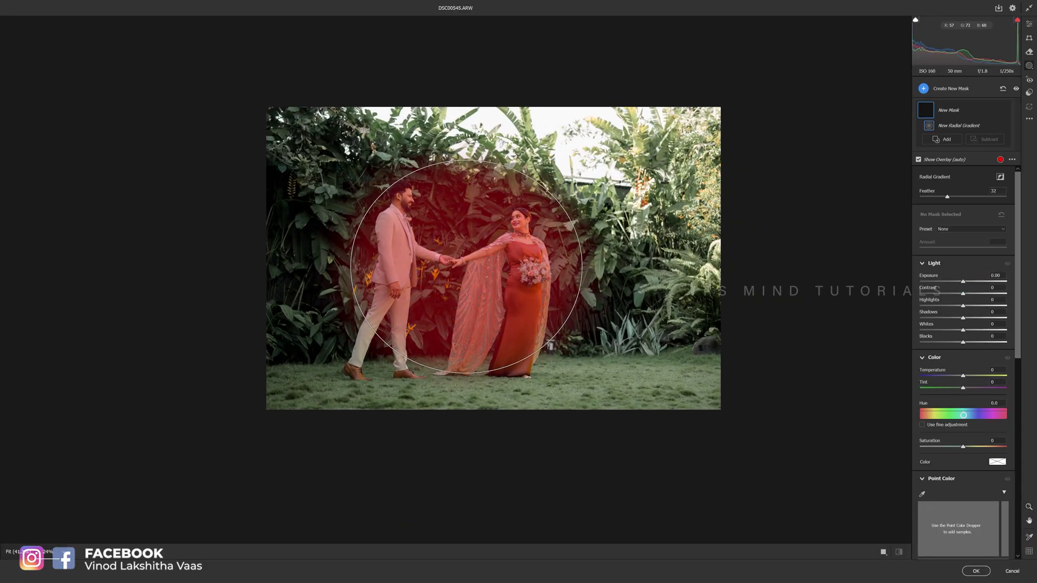
drag(500, 269, 495, 257)
key(apostrophe)
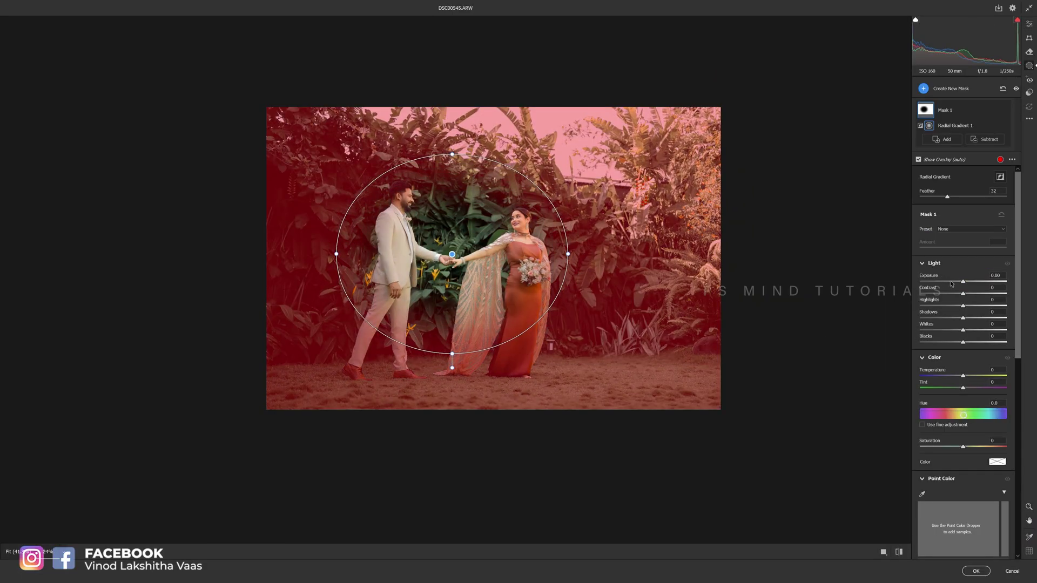
drag(963, 281, 956, 282)
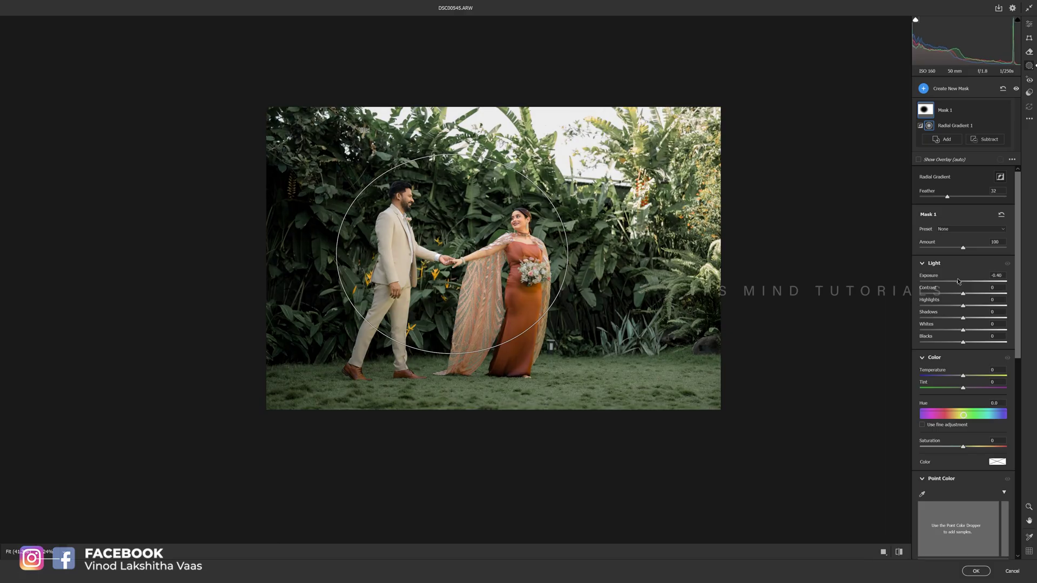
- Add a wide radial gradient across the ground under the couple and raise its Whites to +57
key(j)
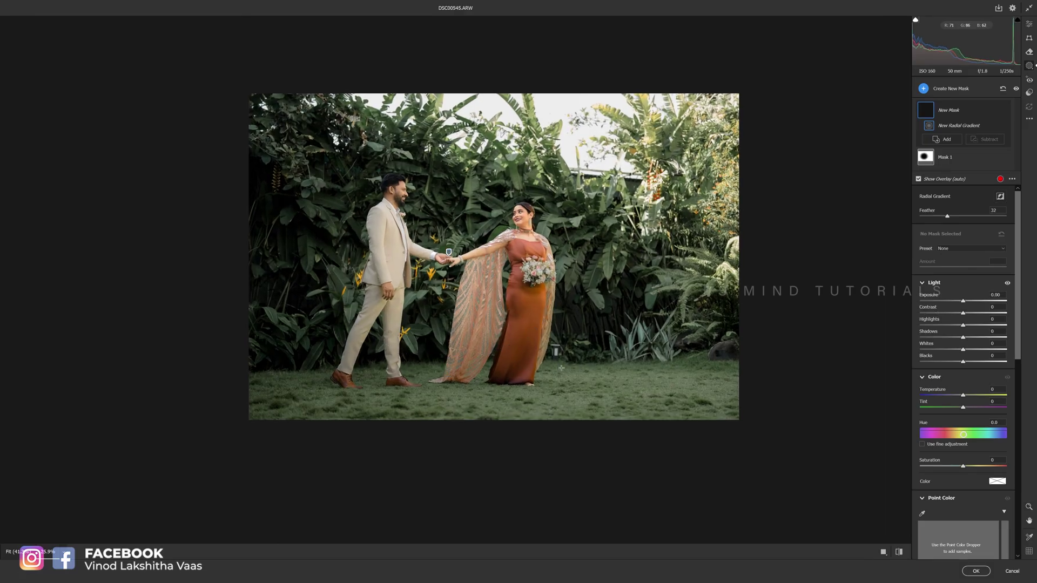
drag(561, 368, 700, 367)
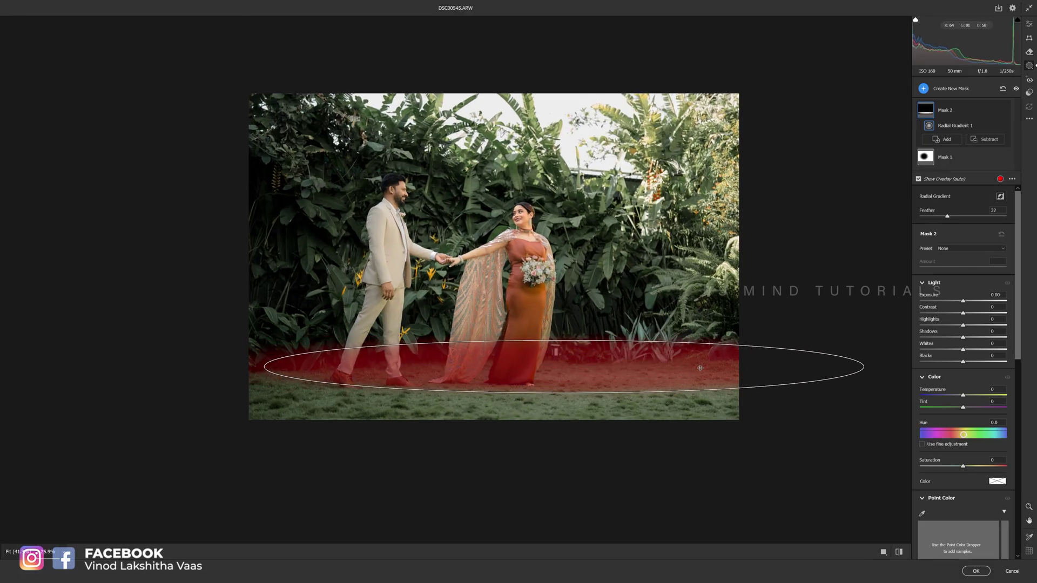
drag(564, 367, 567, 365)
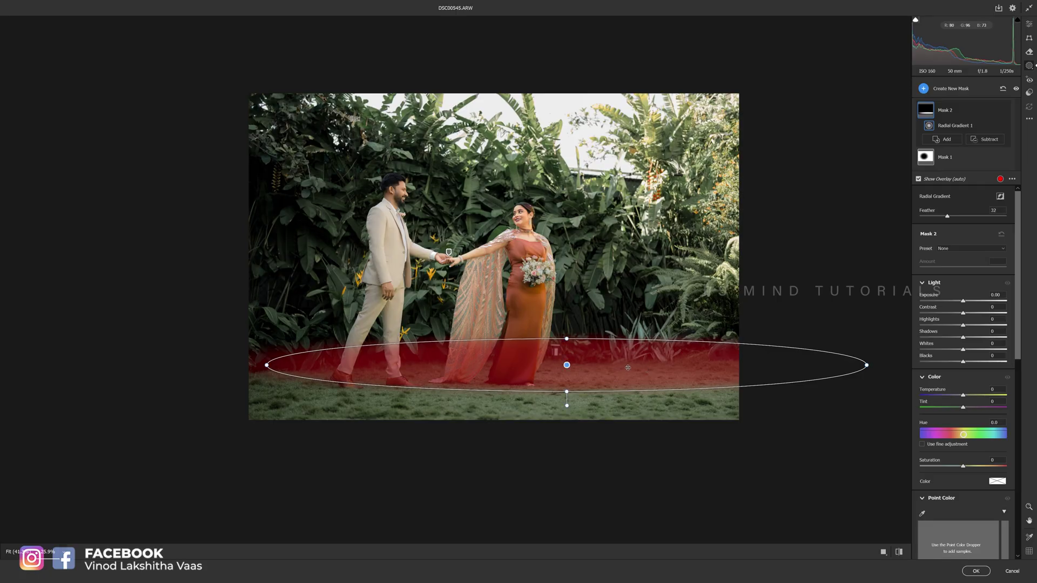
drag(855, 367, 764, 367)
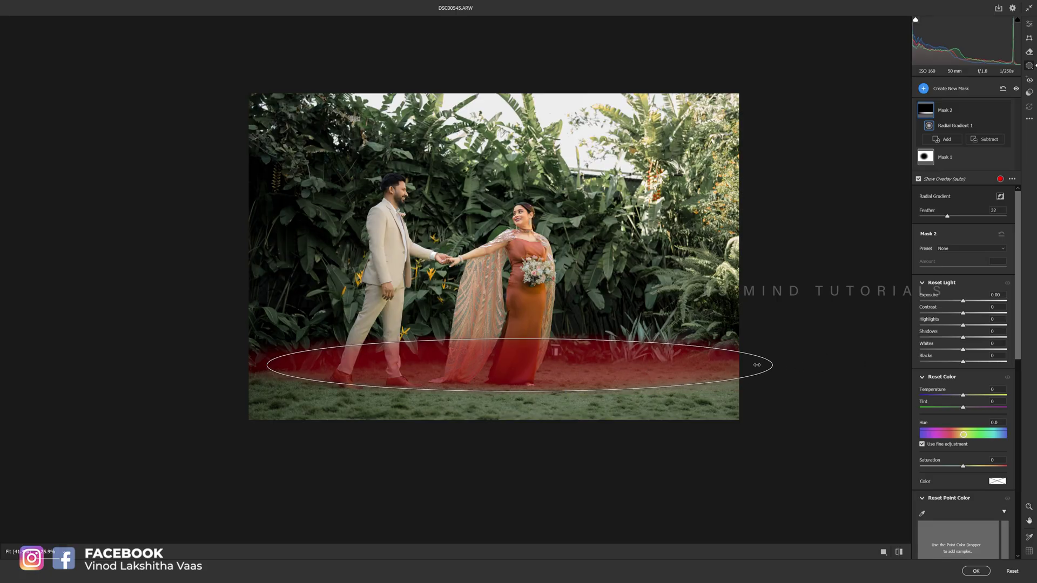
drag(594, 362, 654, 363)
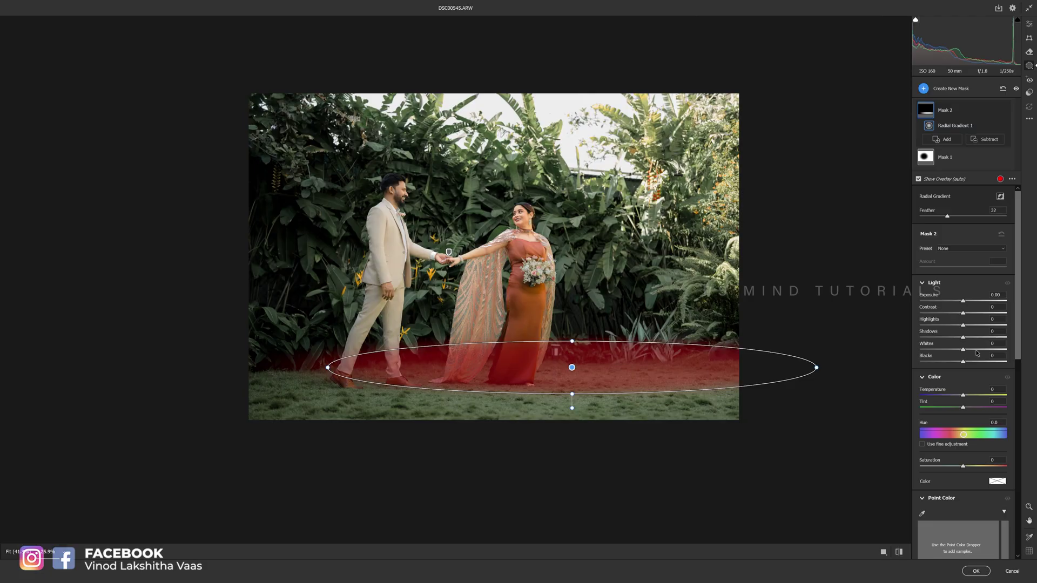
drag(976, 353, 986, 350)
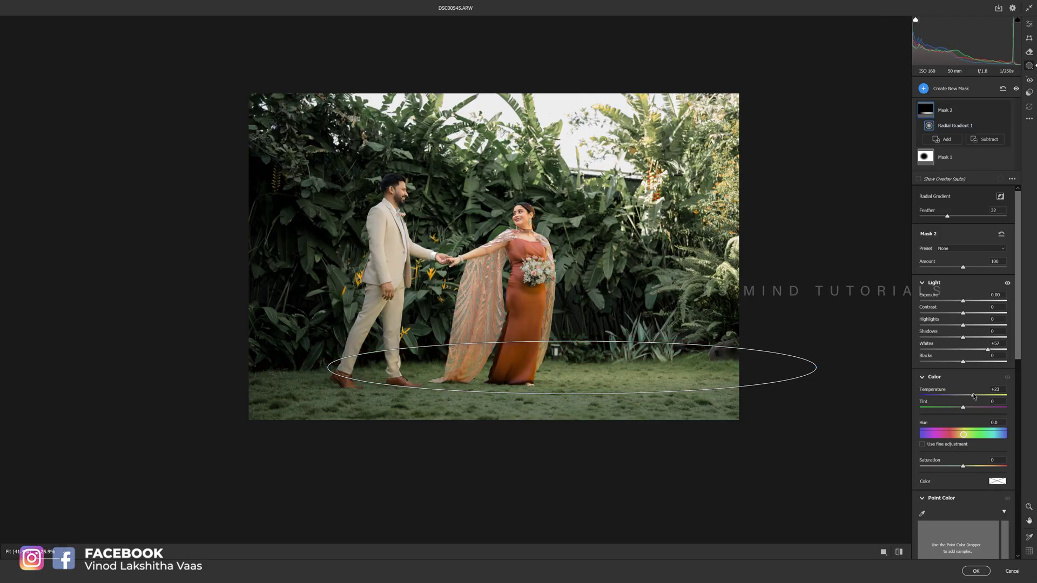
- Intersect Mask 2 with a Select Background selection so it affects only the background
click(991, 111)
click(891, 167)
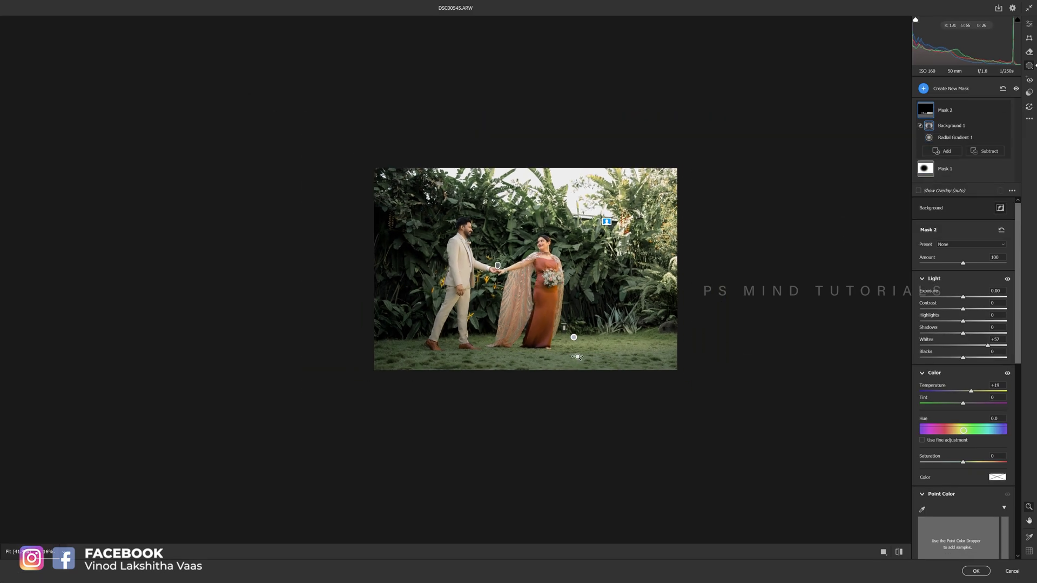
scroll(689, 370, up, 5)
scroll(690, 370, down, 3)
scroll(593, 313, down, 2)
scroll(540, 270, up, 1)
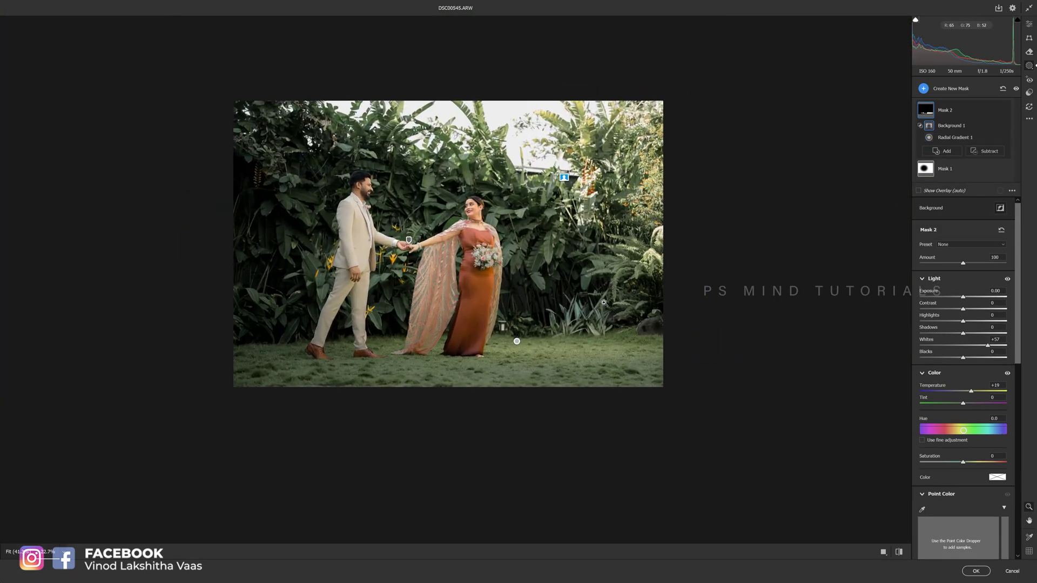
scroll(510, 255, down, 1)
scroll(511, 255, up, 1)
scroll(523, 233, up, 1)
- Brush a mask over the sky and upper-right trees with Temperature +24 and Whites +19
key(k)
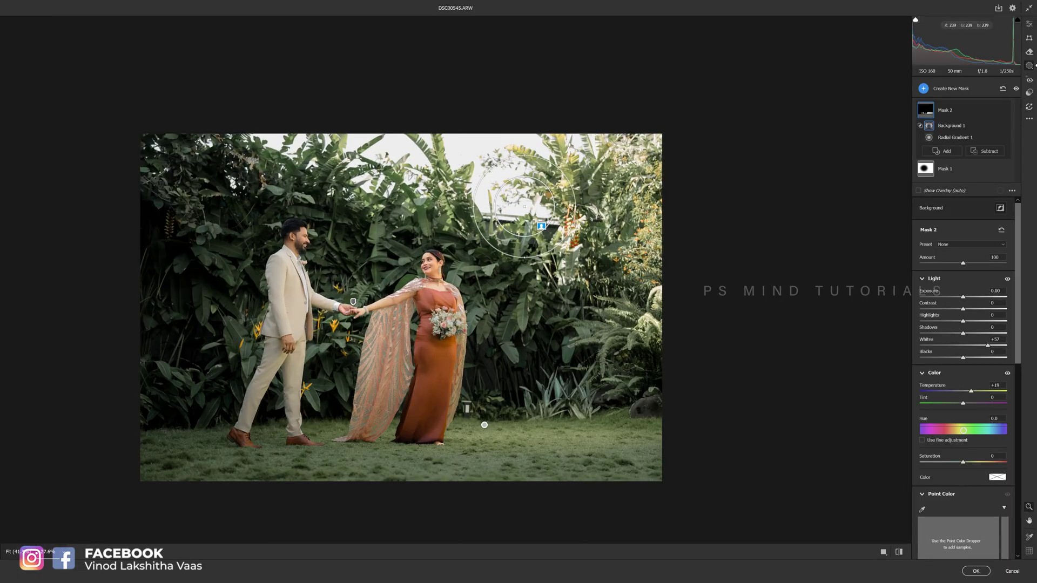
mouse_move(534, 207)
mouse_down()
mouse_move(502, 162)
mouse_move(519, 207)
mouse_up()
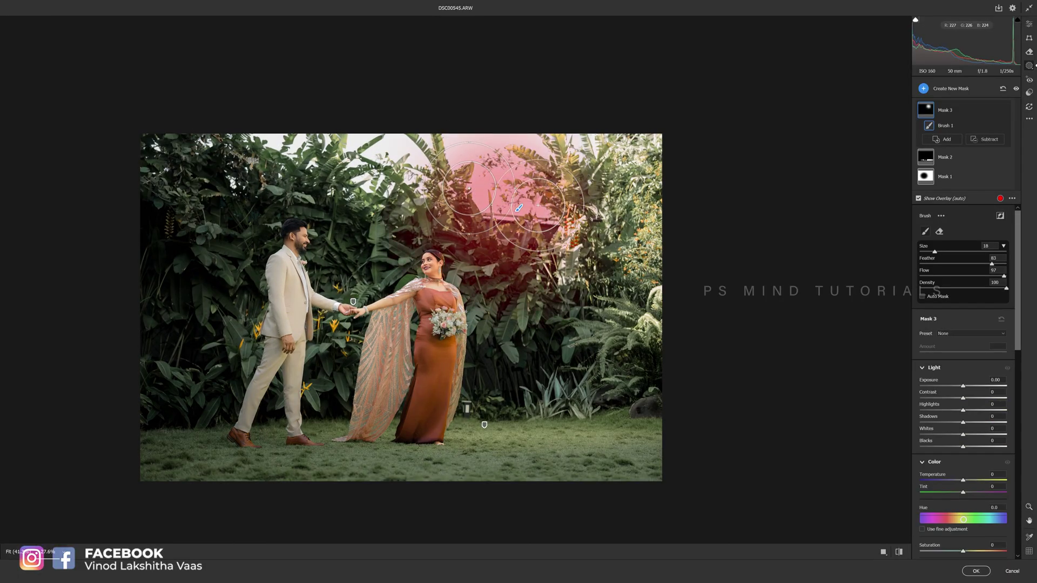
click(973, 480)
click(969, 434)
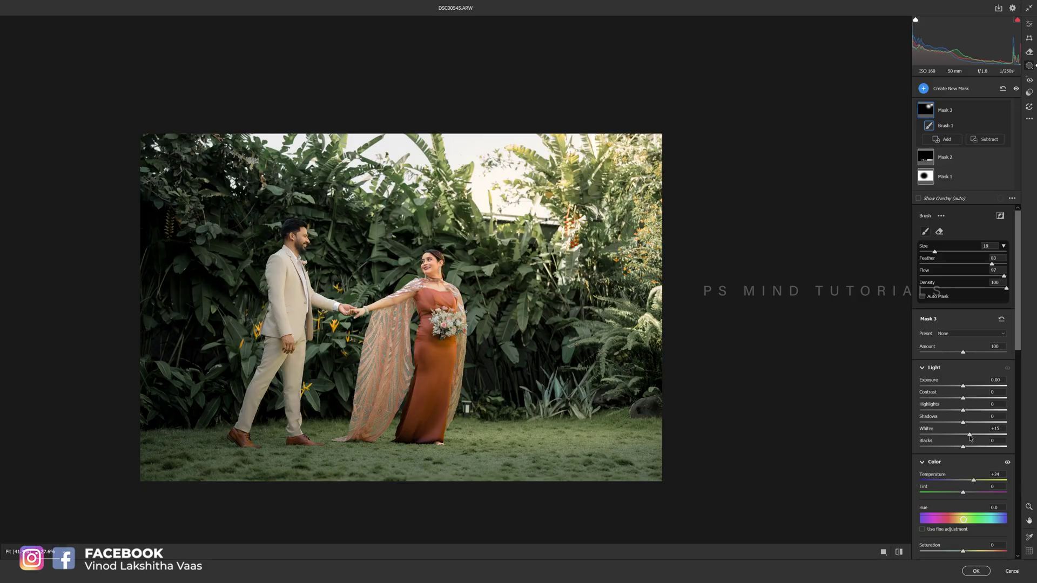
drag(972, 434, 970, 435)
key(bracketleft)
key(bracketleft)
key(bracketleft)
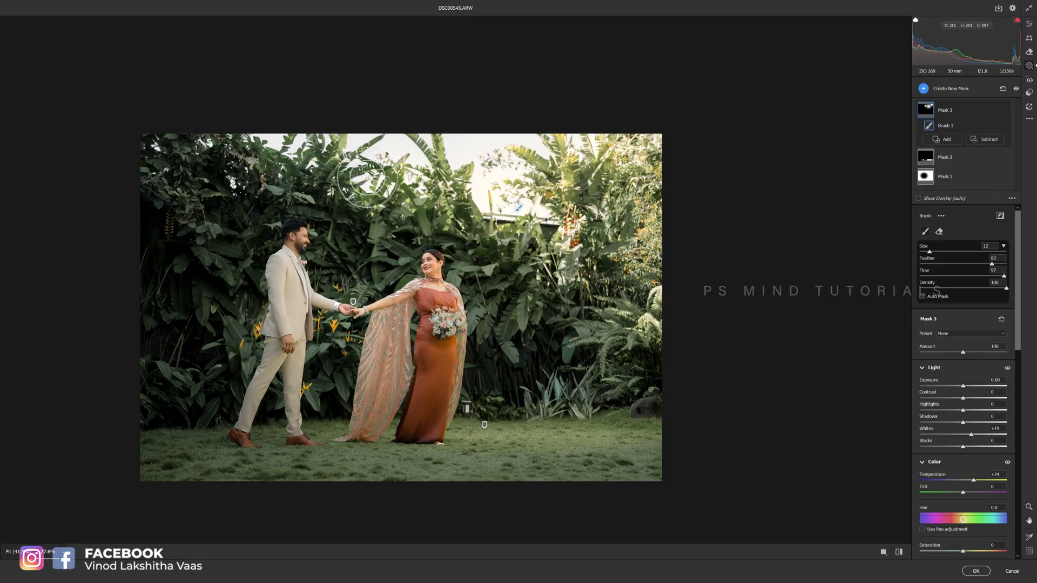
- Shift Mask 2's grass radial gradient slightly left and apply the Camera Raw edits
scroll(557, 262, down, 2)
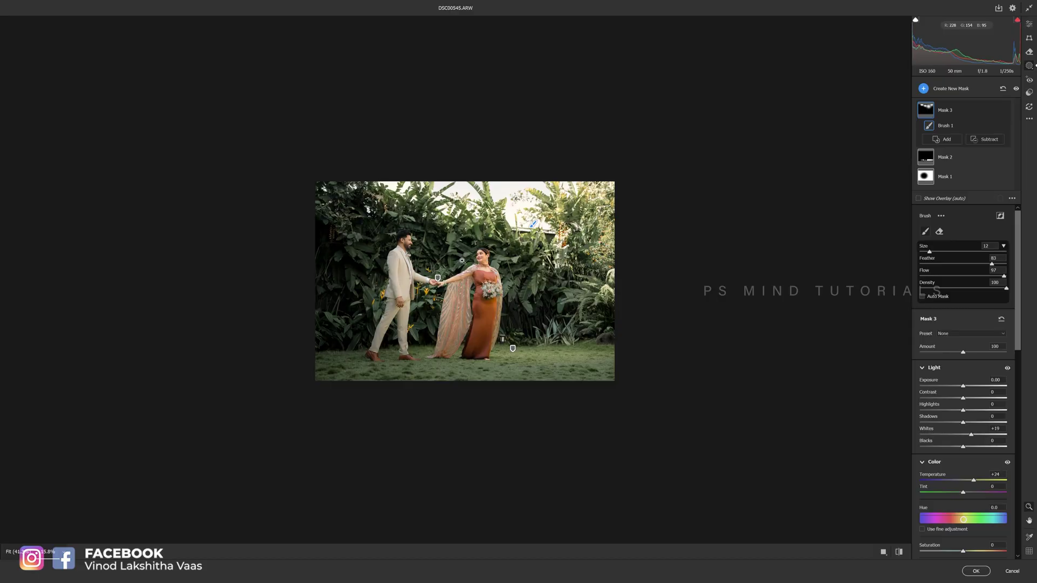
scroll(557, 261, up, 1)
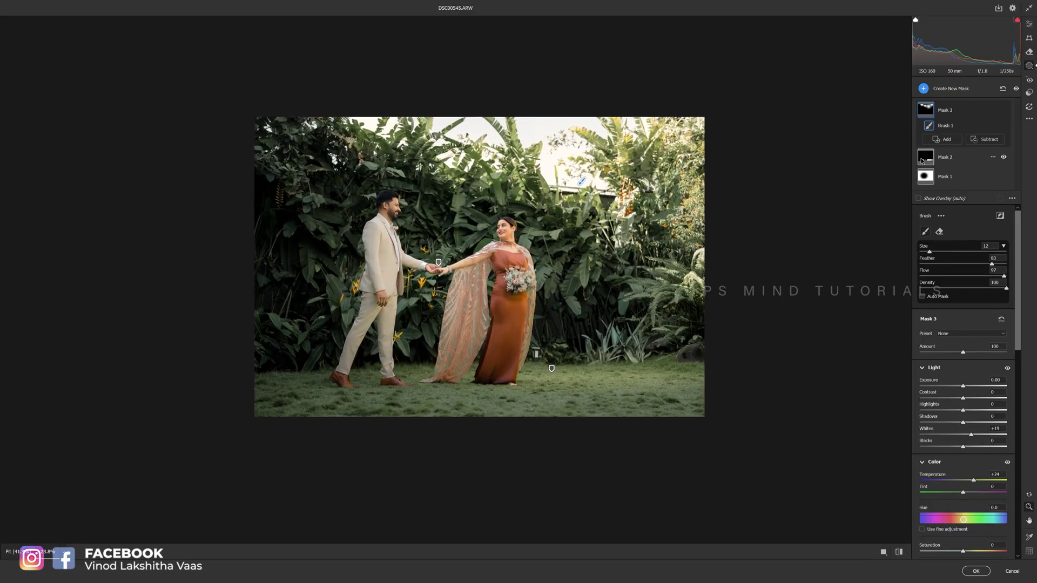
click(922, 160)
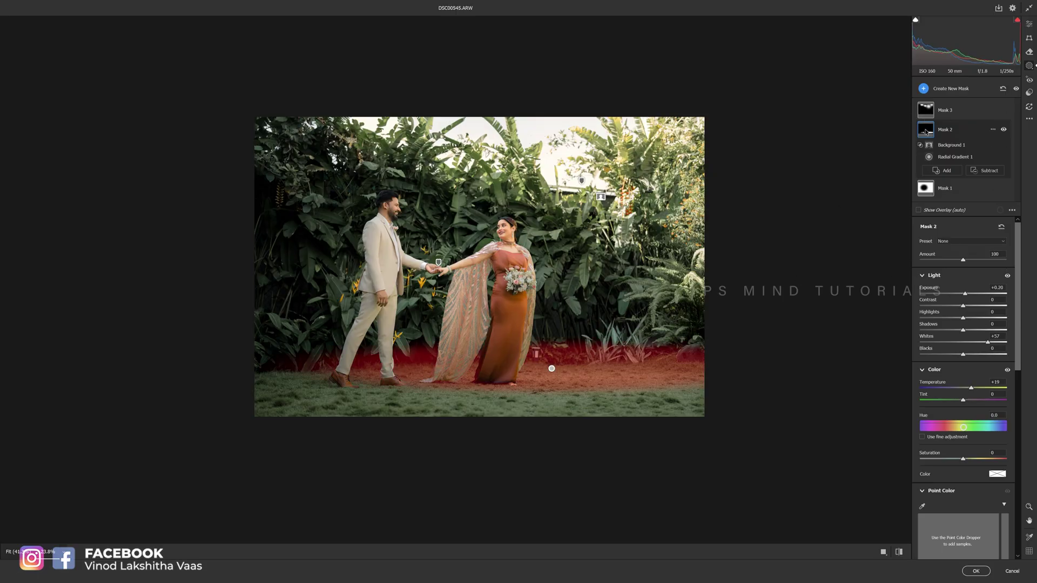
mouse_move(551, 368)
mouse_down()
mouse_move(539, 369)
mouse_move(559, 388)
mouse_up()
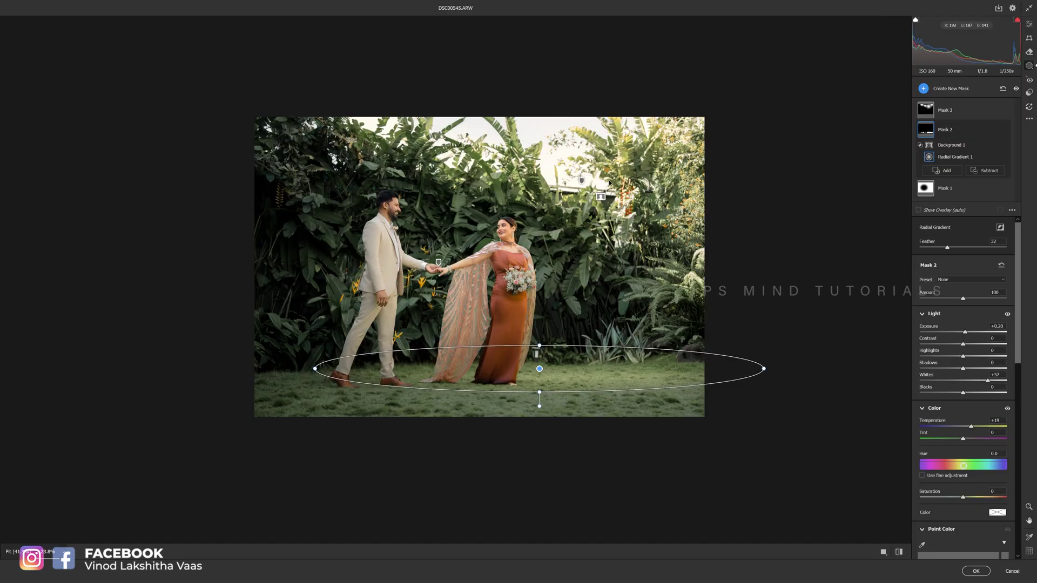
click(1030, 26)
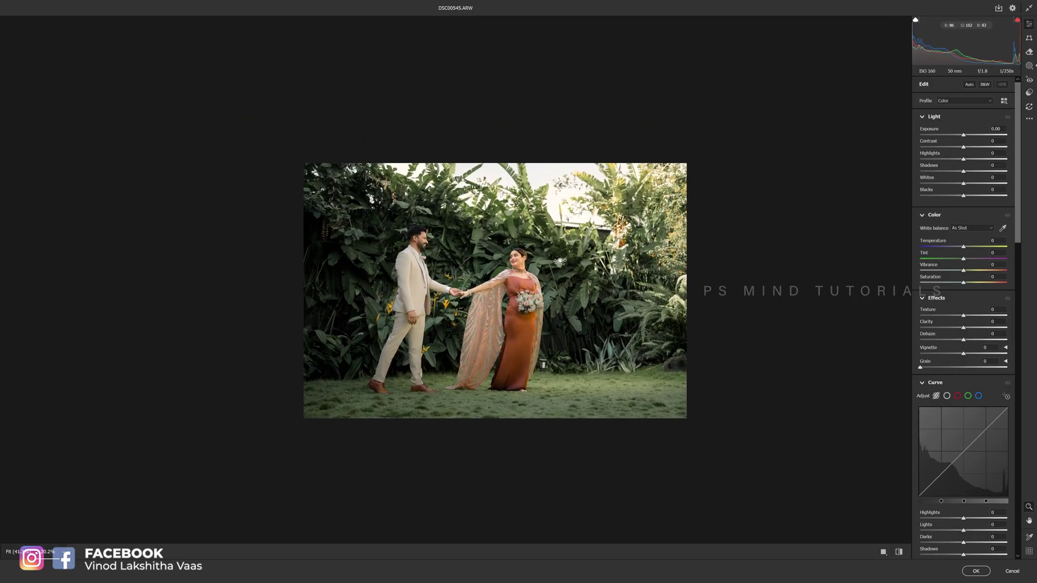
click(972, 571)
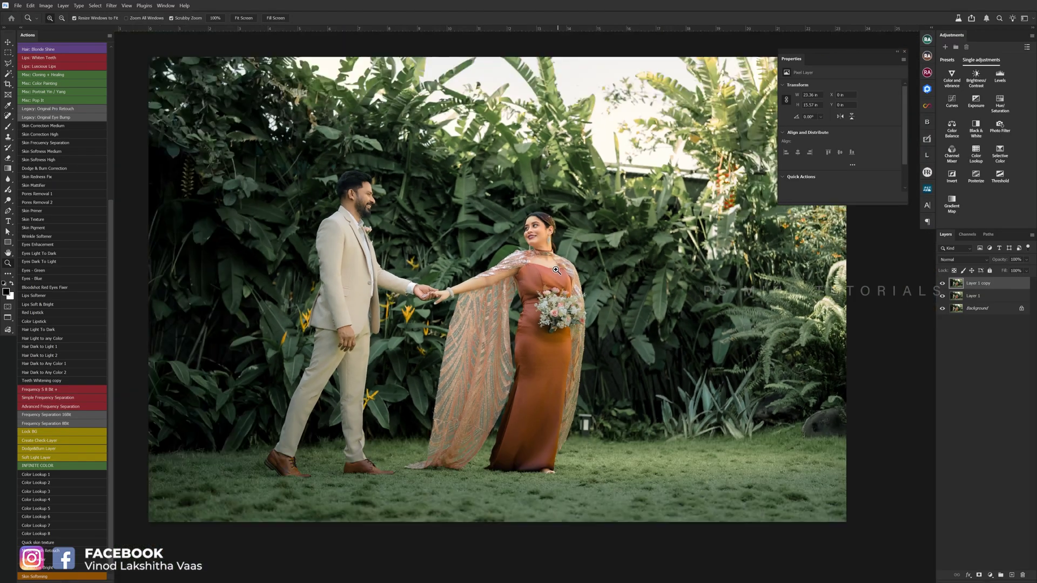
key(q)
key(b)
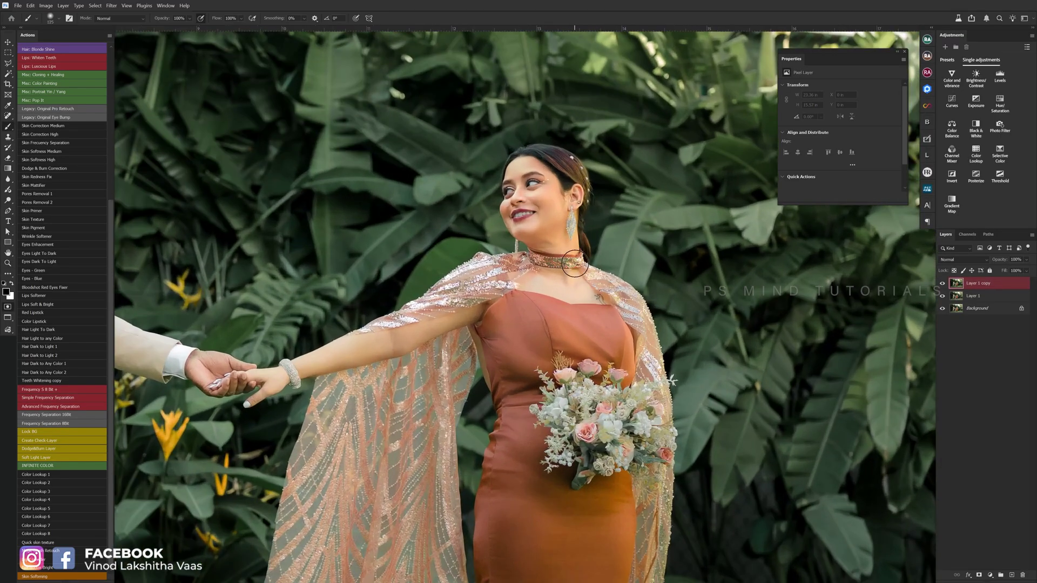
mouse_move(561, 270)
mouse_down()
mouse_move(579, 191)
mouse_move(553, 253)
mouse_up()
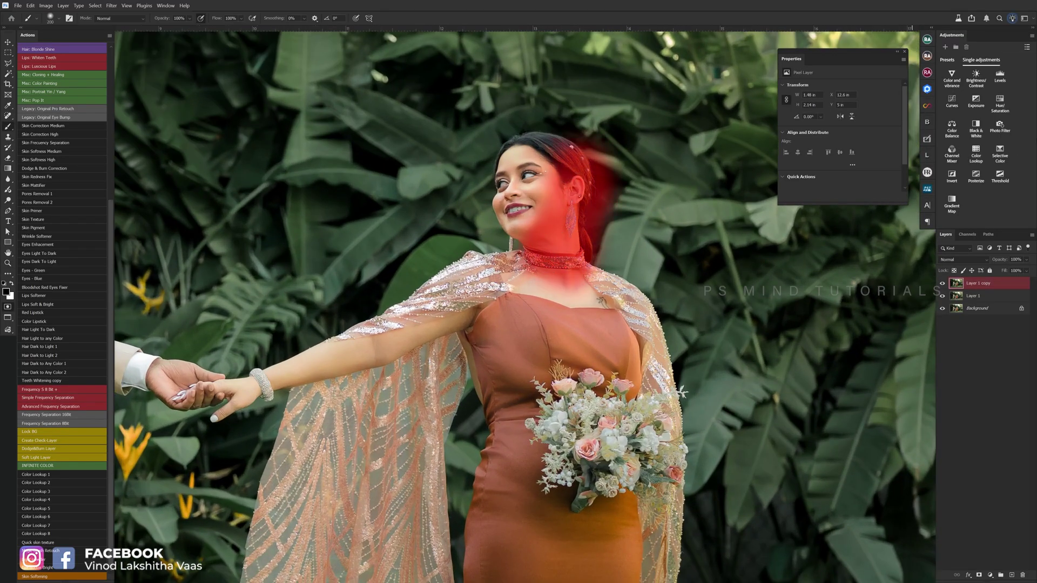
key(q)
click(999, 154)
click(848, 94)
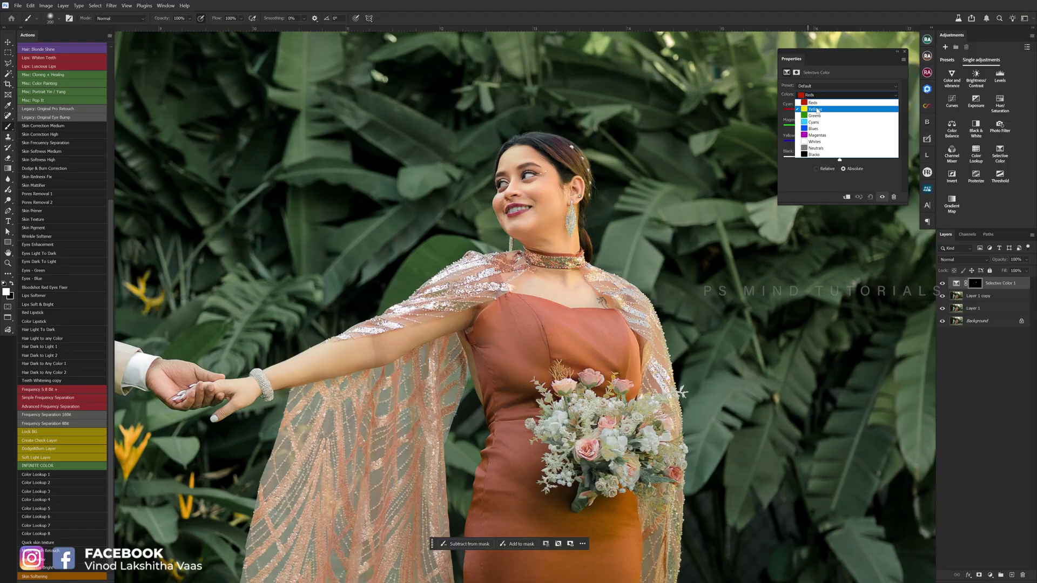
click(821, 104)
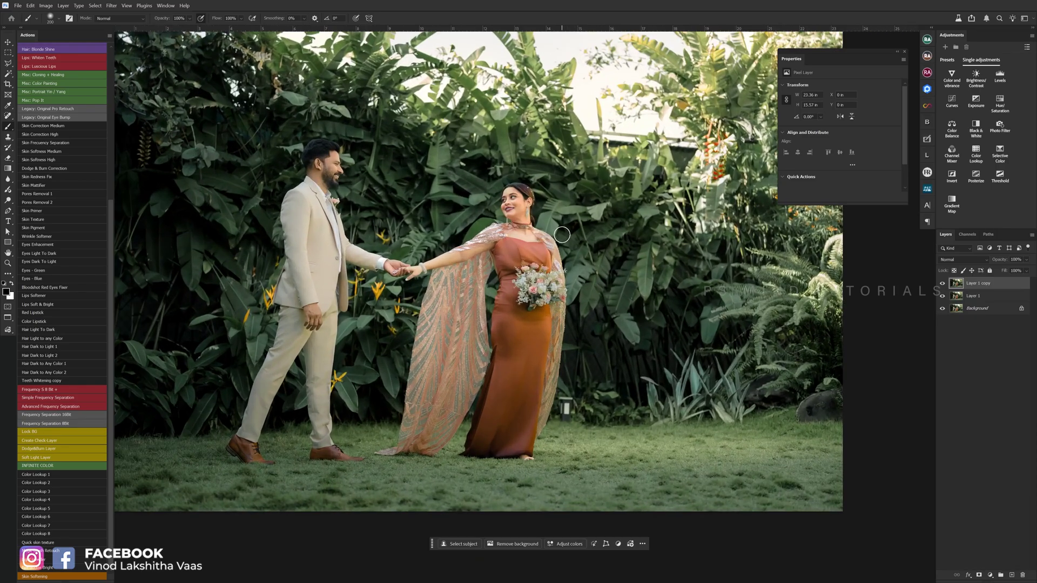
scroll(526, 217, up, 2)
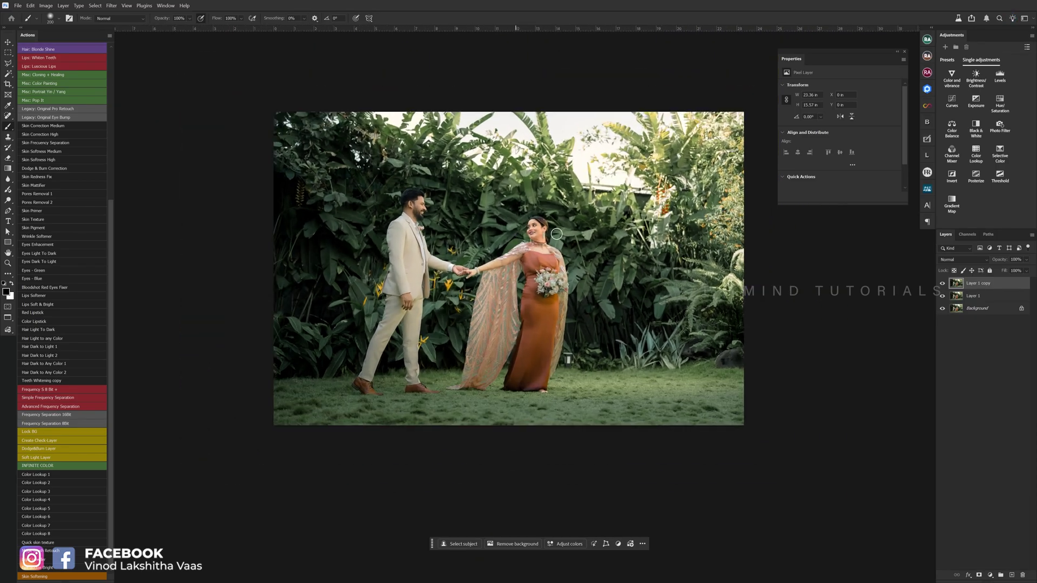
- Add a brightening Curves adjustment and invert its mask to hide the effect
click(951, 100)
drag(881, 108, 856, 96)
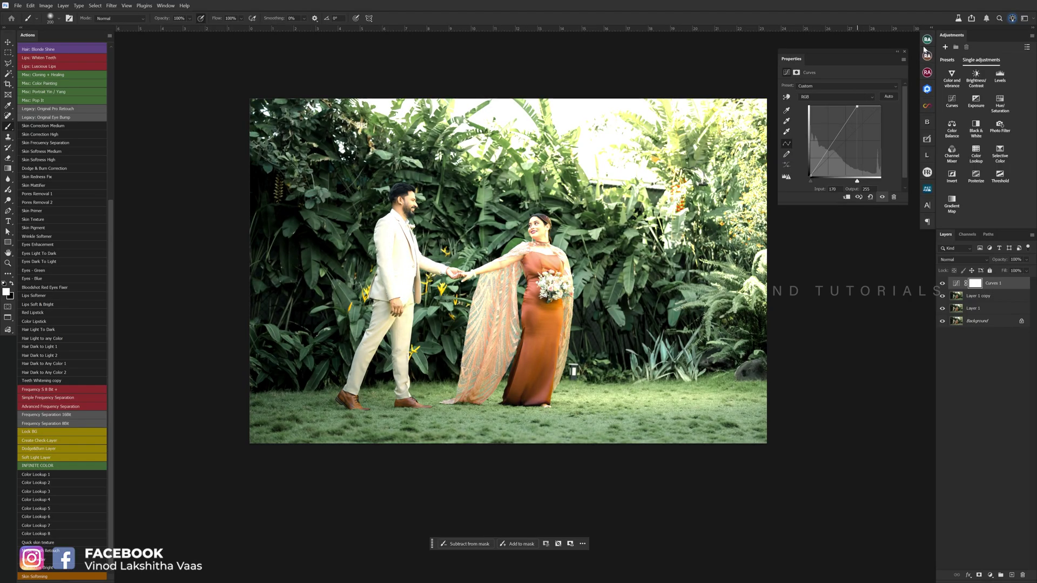
click(905, 52)
key(ctrl+i)
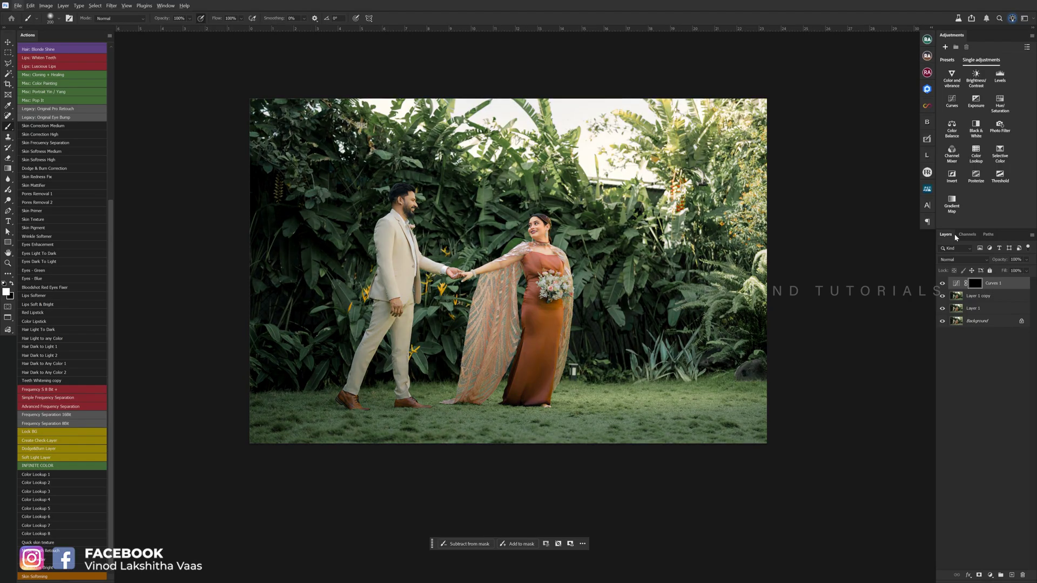
scroll(727, 416, up, 3)
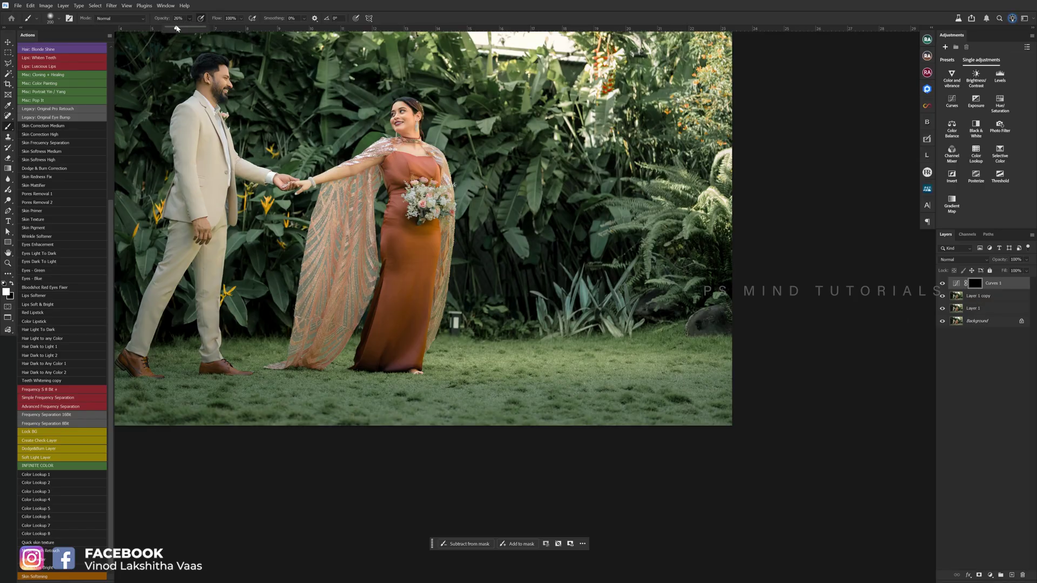
- Adjust the brush flow and opacity and size the brush down to 200
click(242, 19)
key(ctrl+minus)
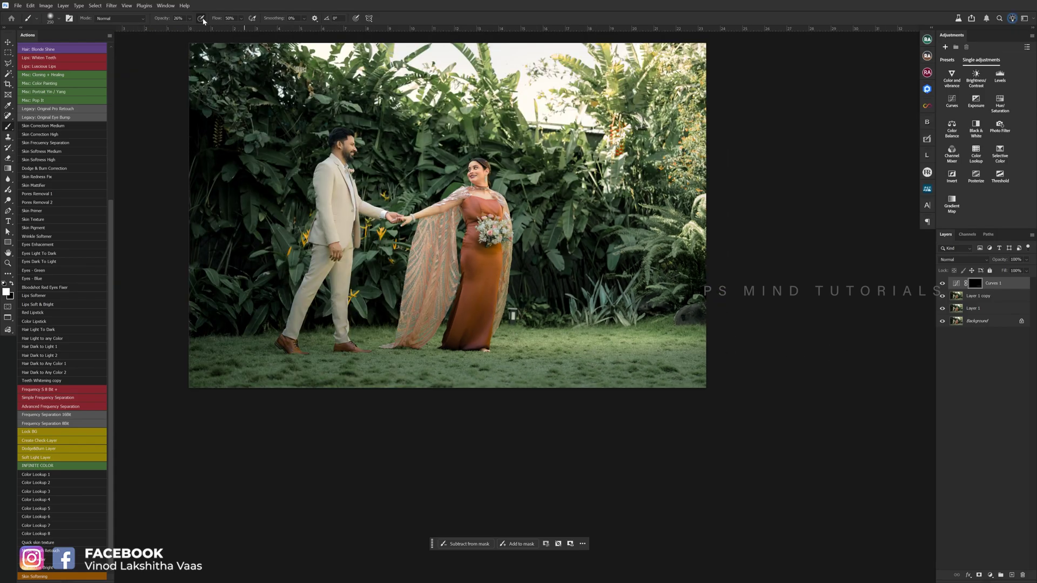
click(189, 18)
key(bracketleft)
scroll(250, 340, up, 2)
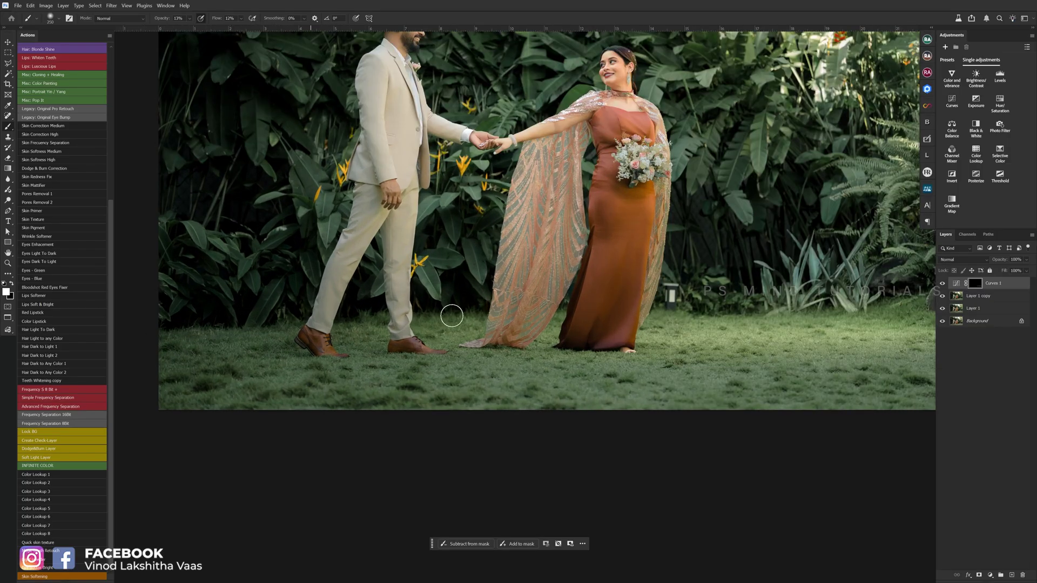
scroll(448, 324, up, 2)
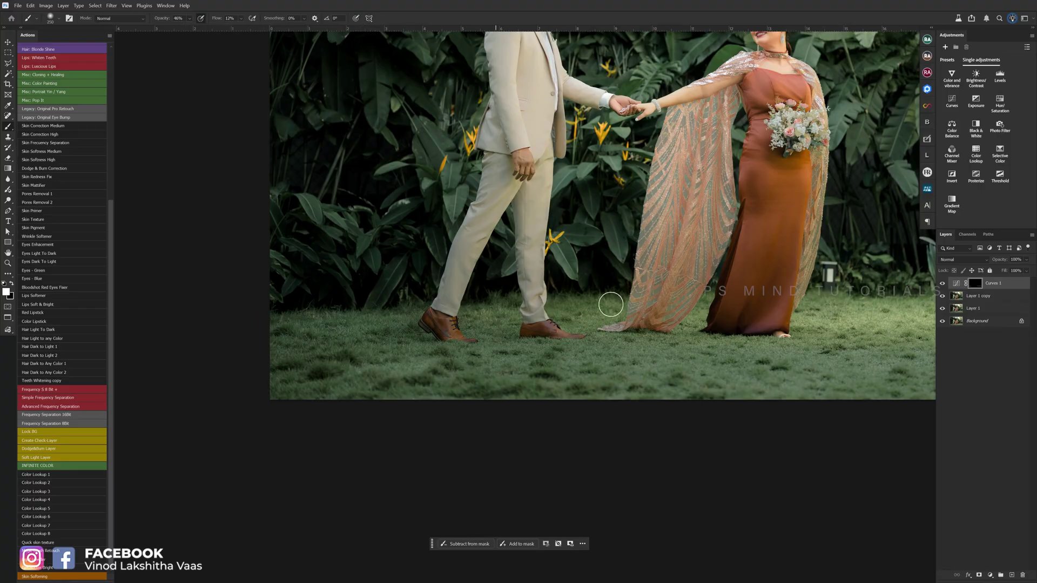
scroll(455, 281, down, 1)
scroll(382, 257, up, 1)
- Resize the brush between 300 and 600 while zooming around the Curves 1 mask
key(bracketright)
key(bracketright)
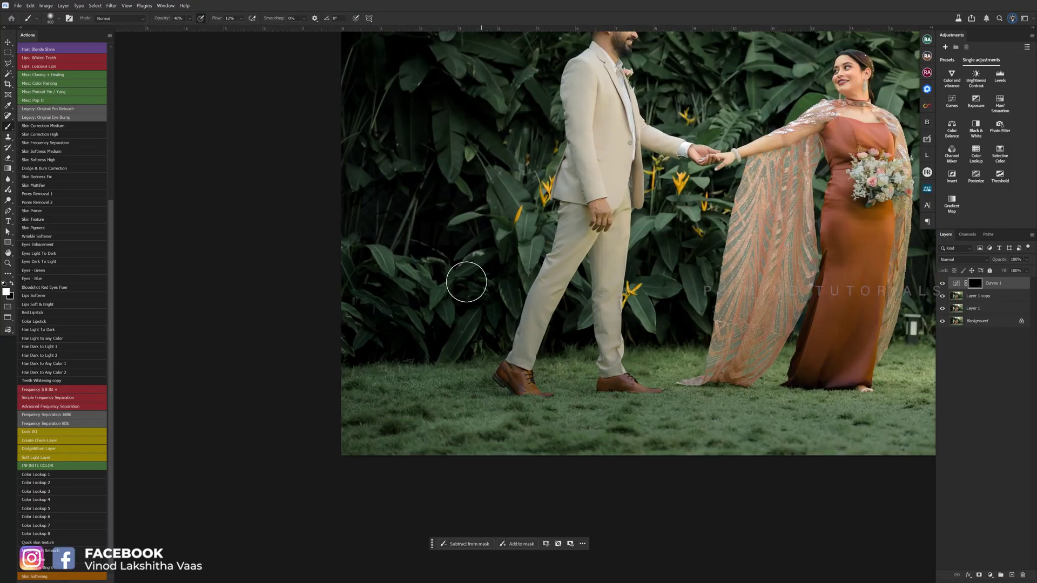
scroll(466, 281, down, 1)
key(bracketright)
scroll(558, 126, up, 1)
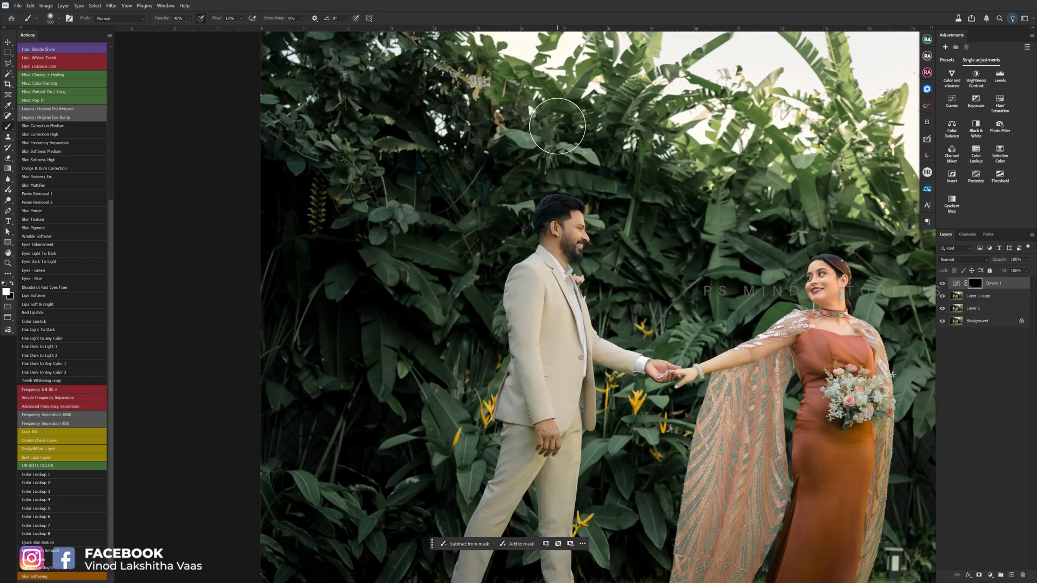
scroll(585, 135, down, 1)
key(bracketleft)
key(bracketleft)
scroll(516, 194, up, 1)
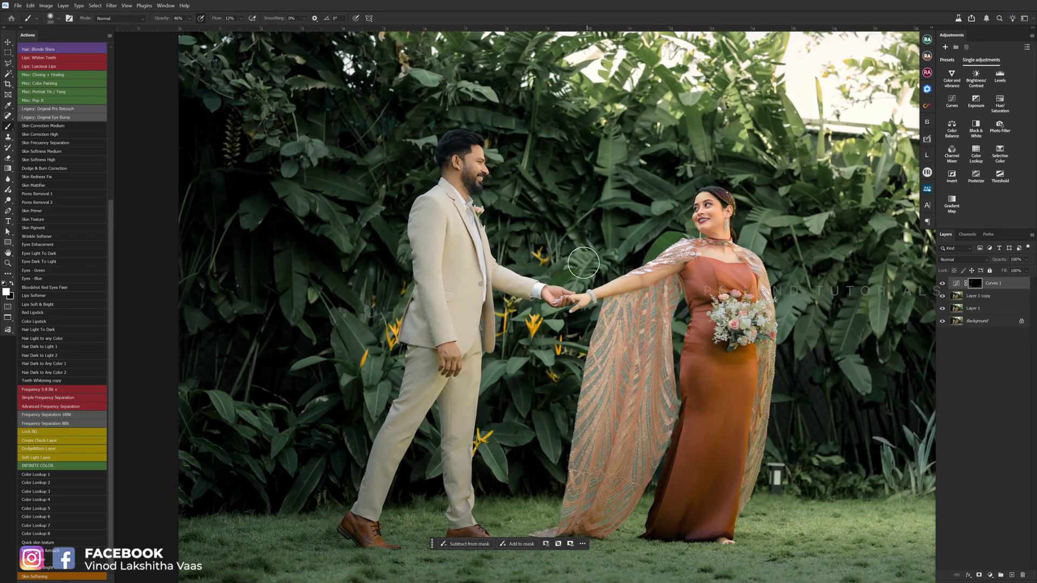
scroll(526, 216, down, 1)
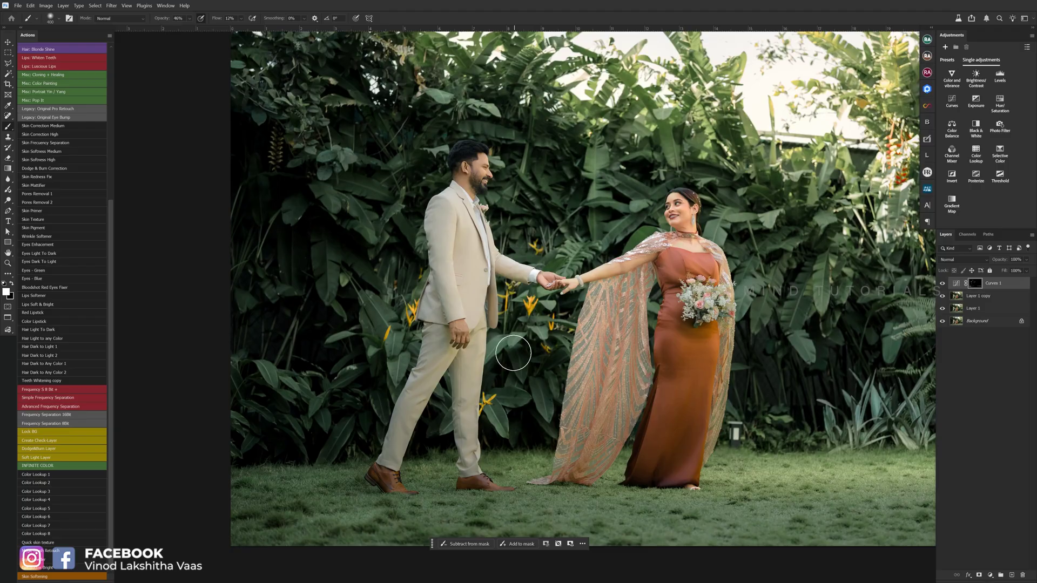
scroll(557, 456, down, 1)
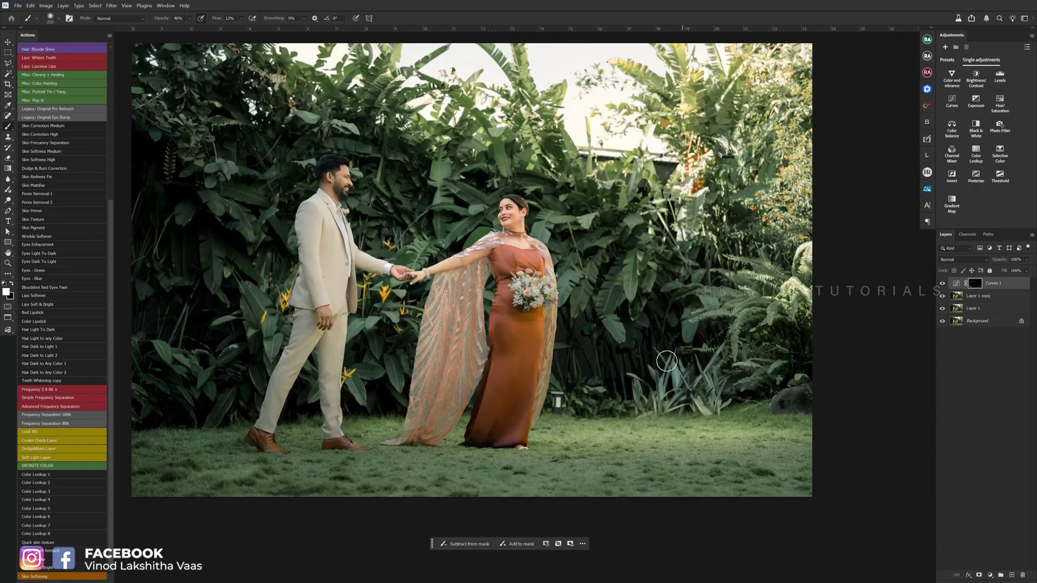
key(bracketright)
key(bracketright)
key(bracketright)
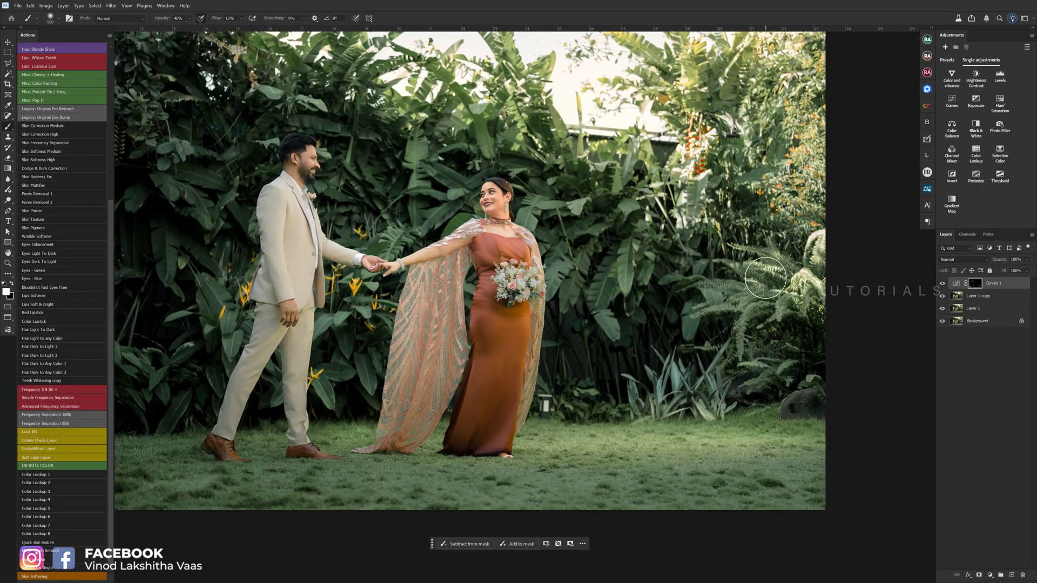
key(bracketright)
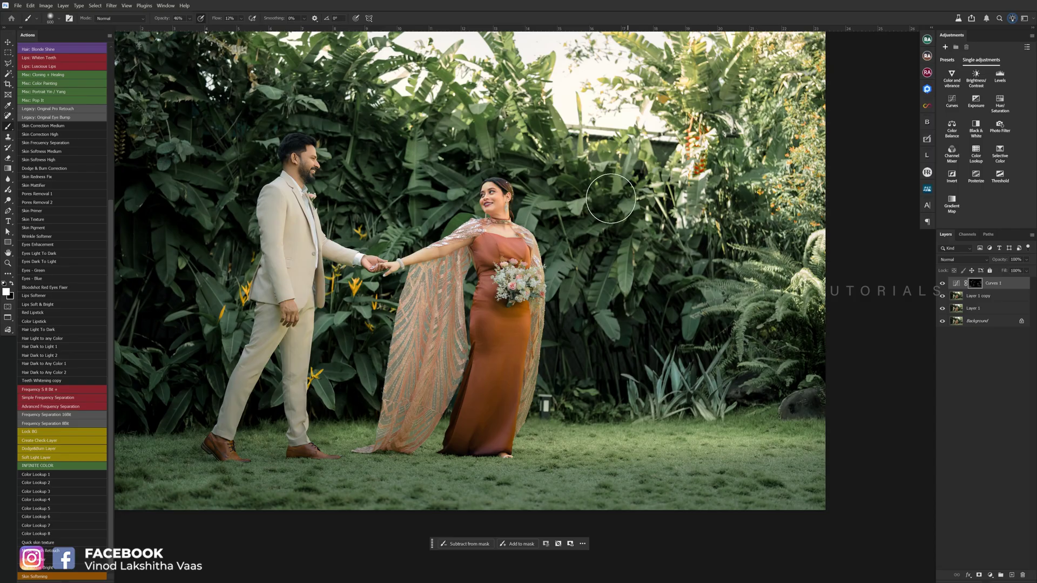
key(bracketleft)
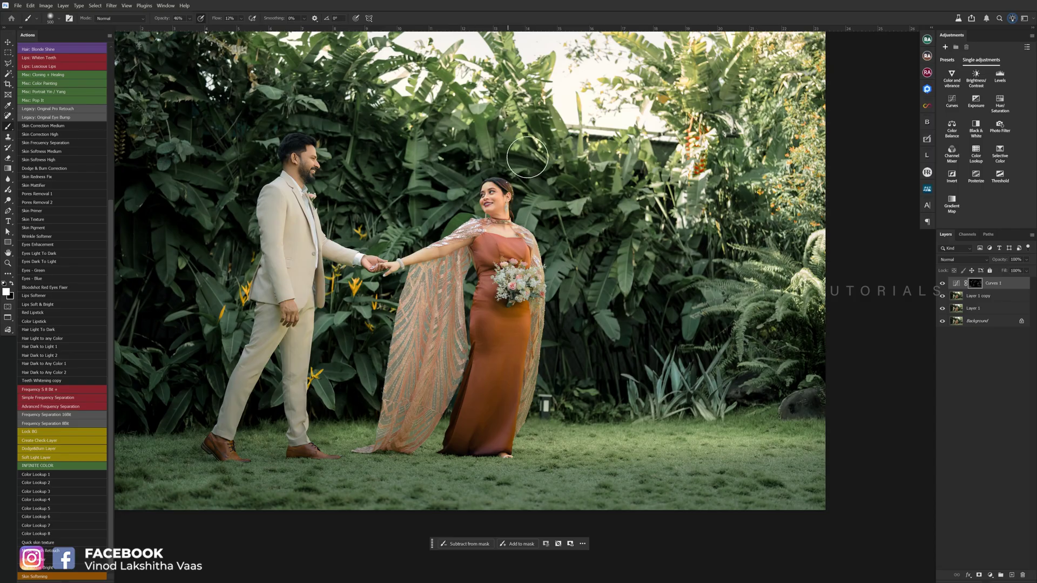
scroll(460, 245, down, 2)
key(bracketleft)
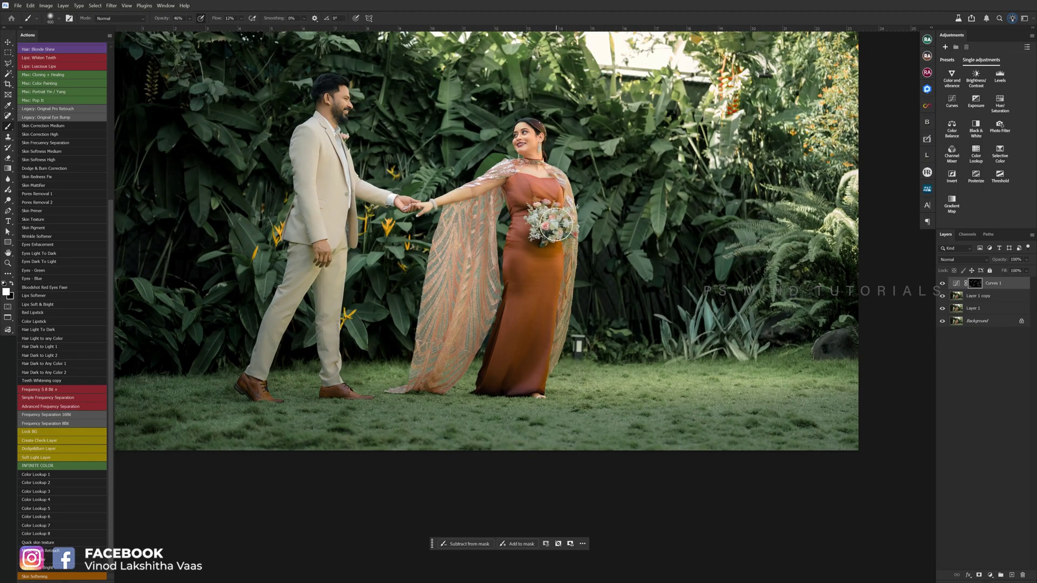
scroll(556, 224, up, 3)
key(bracketleft)
key(bracketleft)
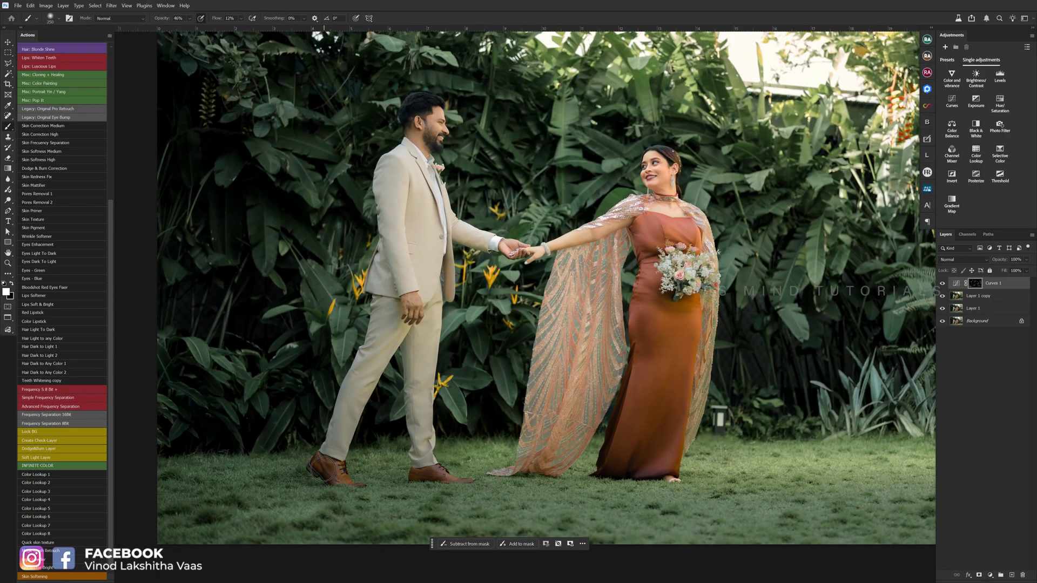
- Fit the whole photo on screen with a 500 brush and zoom around to review the result
key(ctrl+0)
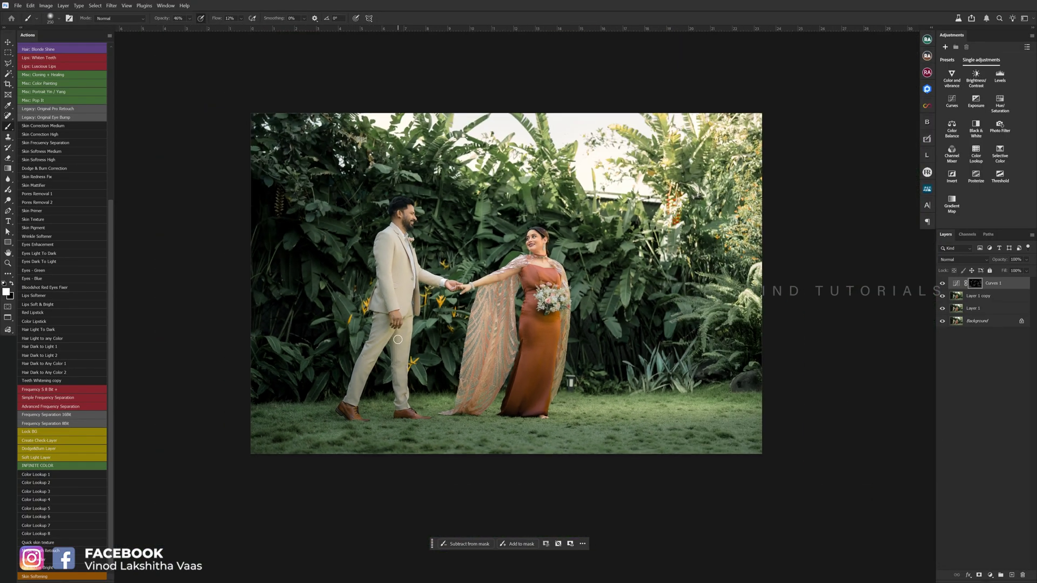
key(bracketright)
key(bracketright)
key(bracketright)
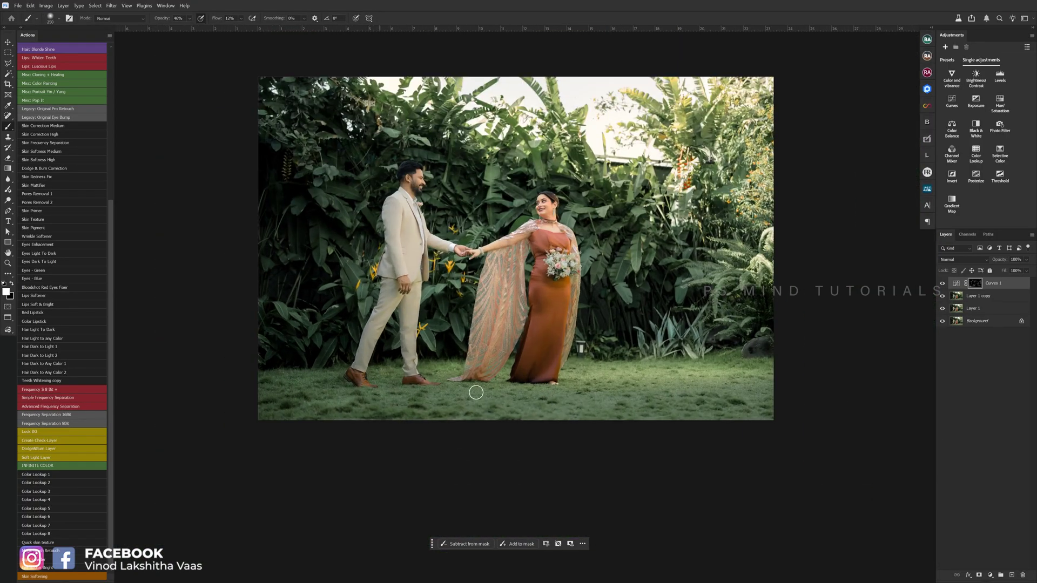
scroll(627, 302, down, 2)
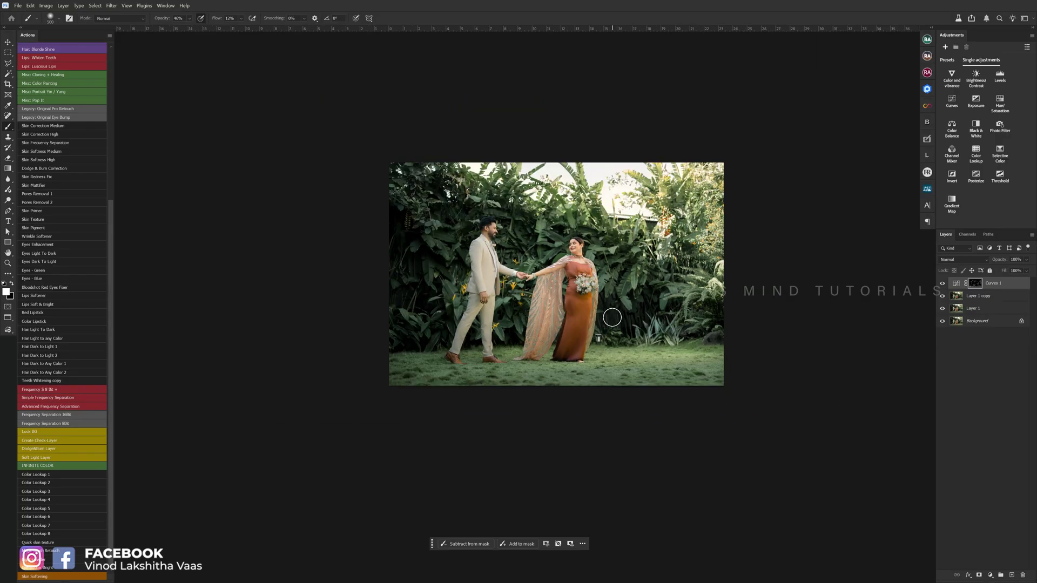
scroll(626, 297, up, 2)
scroll(623, 291, up, 1)
scroll(489, 231, down, 3)
scroll(492, 236, up, 3)
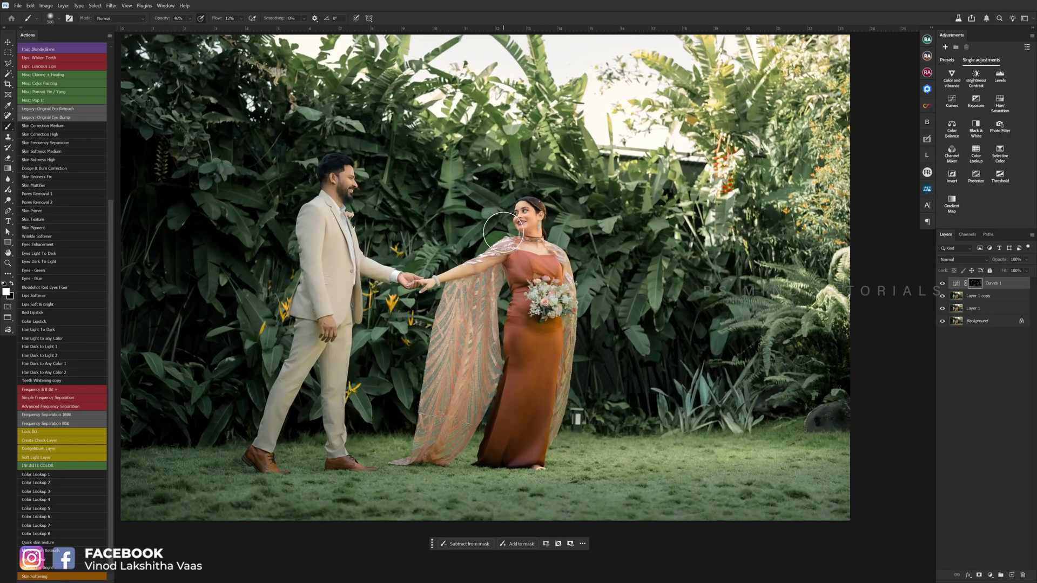
scroll(554, 219, down, 3)
scroll(543, 218, up, 1)
scroll(540, 217, up, 1)
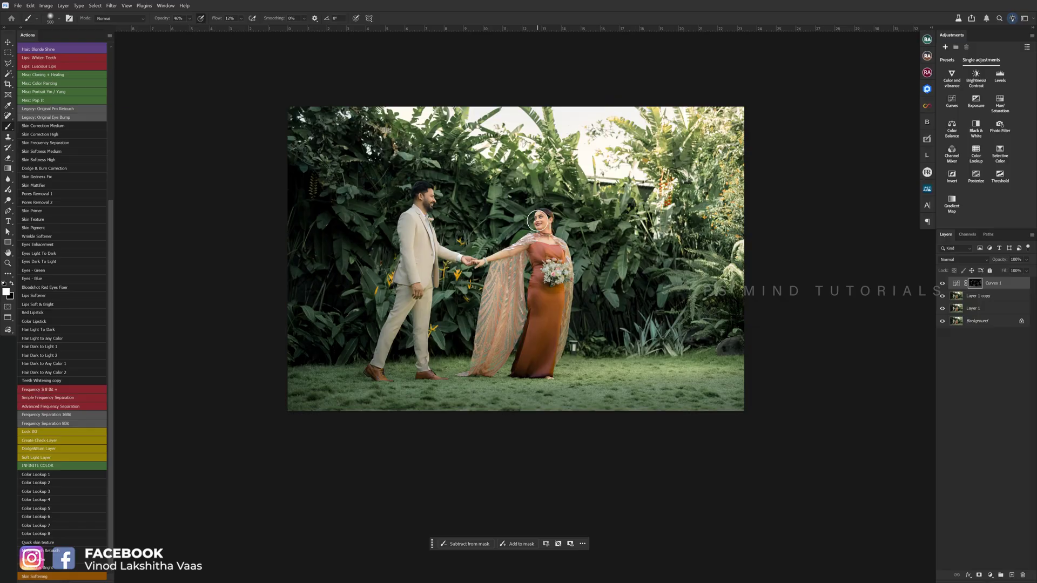
scroll(539, 218, down, 1)
scroll(540, 218, up, 2)
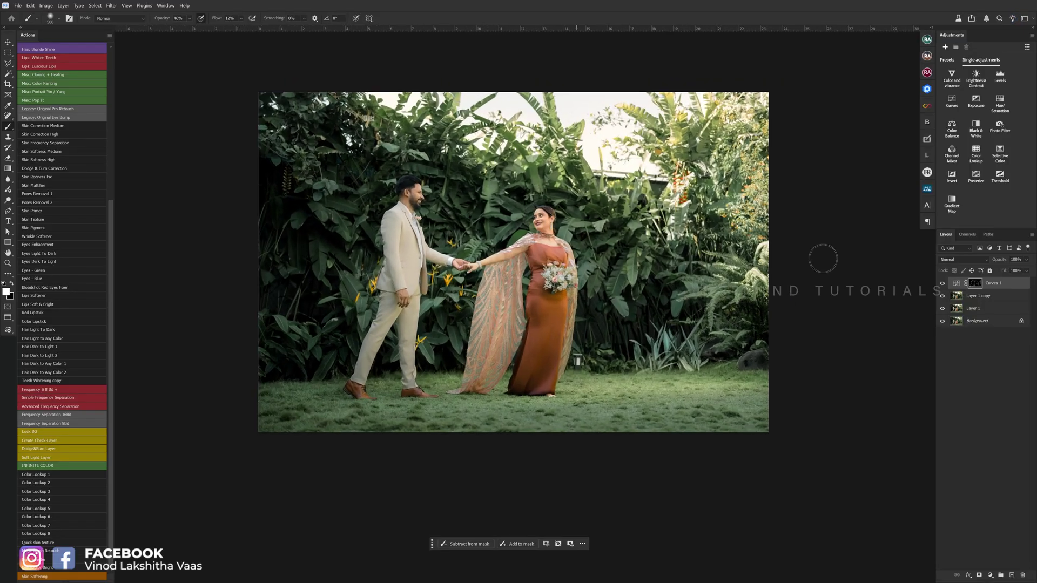
- Stamp all visible layers into a new Layer 2 and convert it to a smart object
key(ctrl+shift+alt+e)
right_click(997, 284)
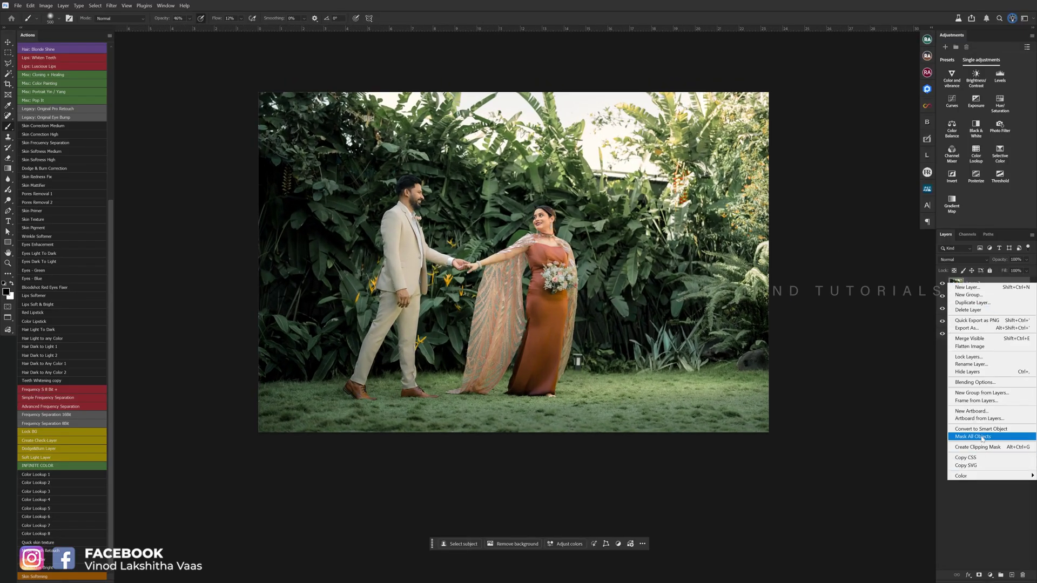
click(982, 430)
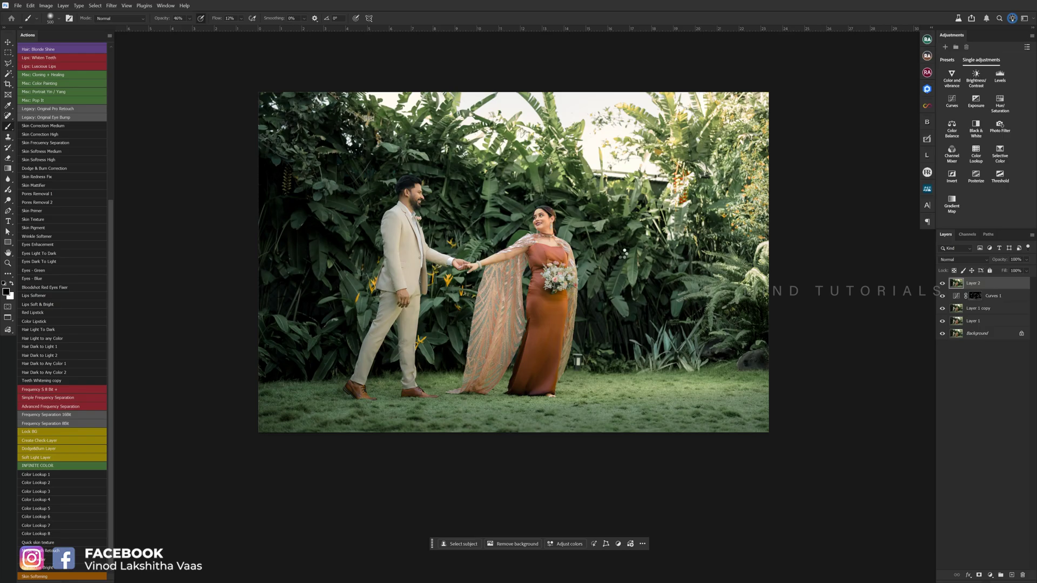
- Zoom and pan around the photo, then open Layer 2 in the Camera Raw filter
key(z)
scroll(615, 262, up, 3)
scroll(610, 265, down, 5)
scroll(605, 268, down, 2)
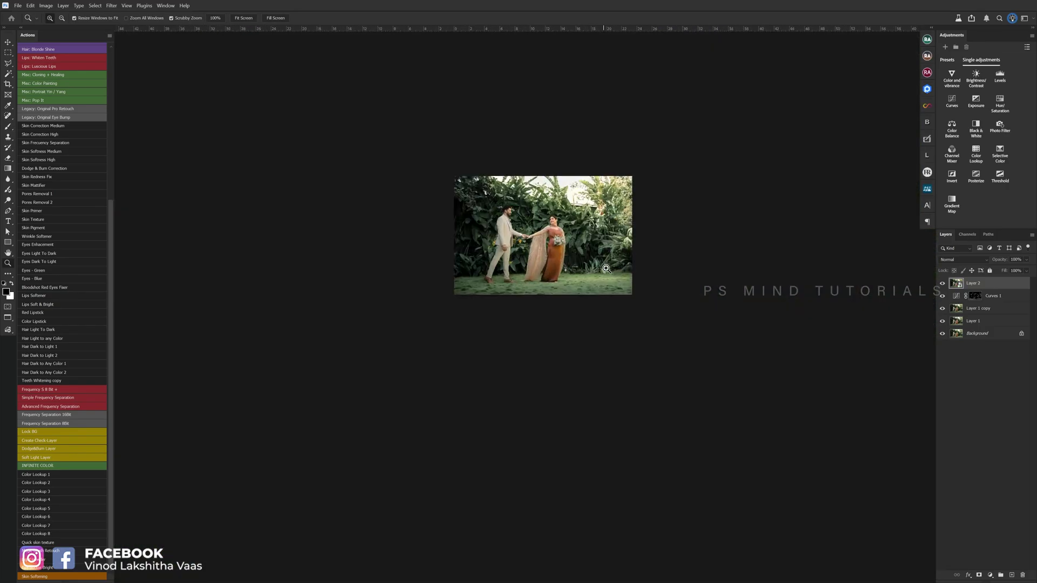
scroll(605, 268, up, 3)
scroll(538, 188, up, 2)
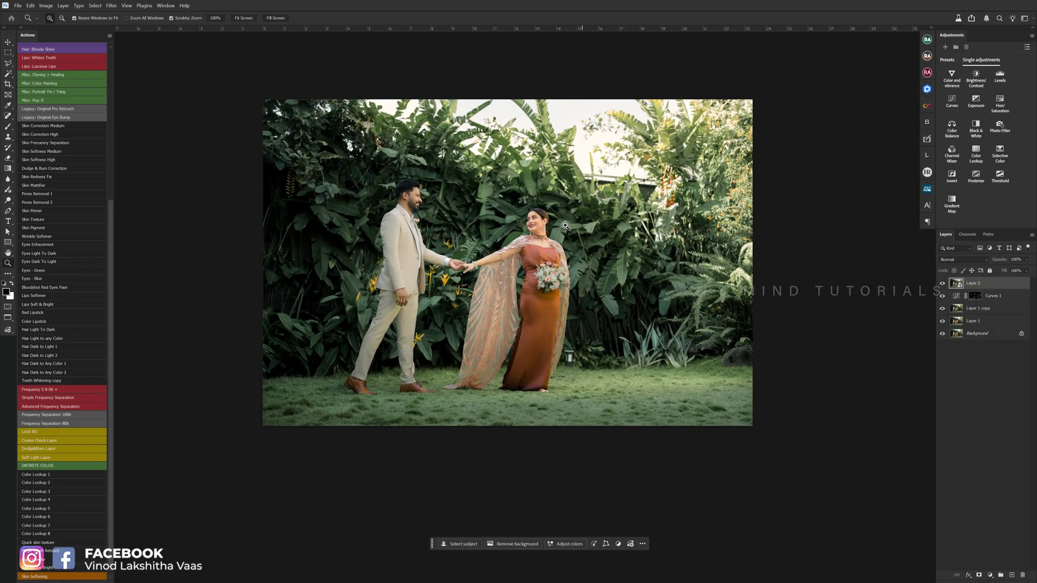
scroll(565, 226, up, 1)
drag(593, 254, 622, 193)
drag(562, 307, 552, 293)
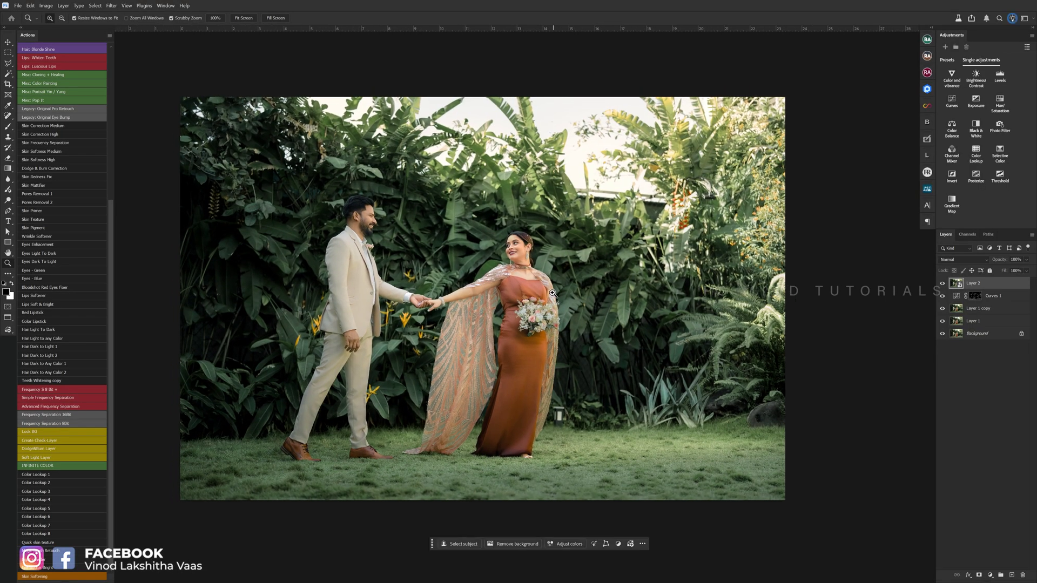
key(ctrl+shift+a)
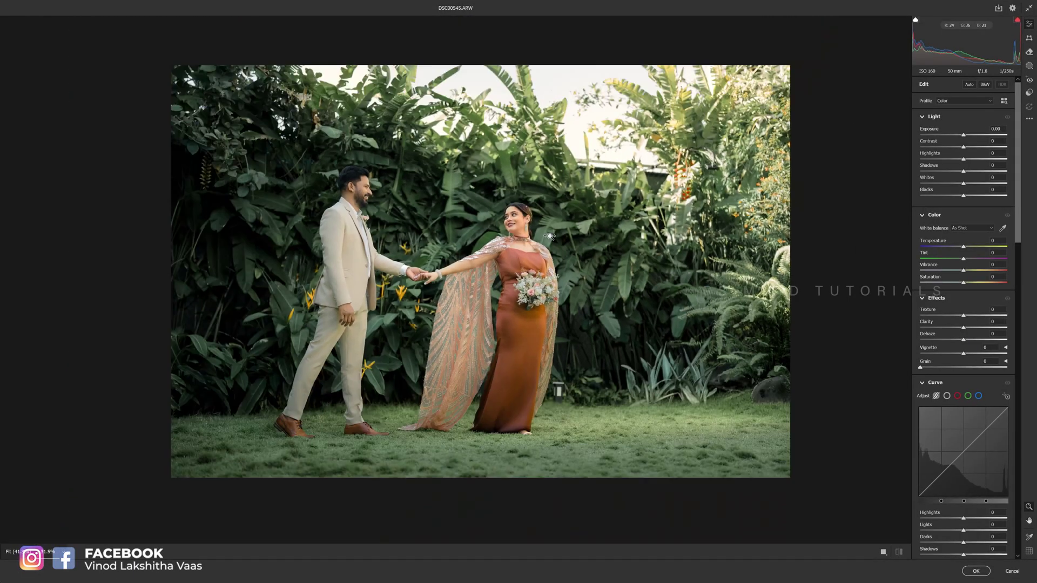
- Add a tilted radial gradient over the couple with Whites raised and Clarity lowered
key(j)
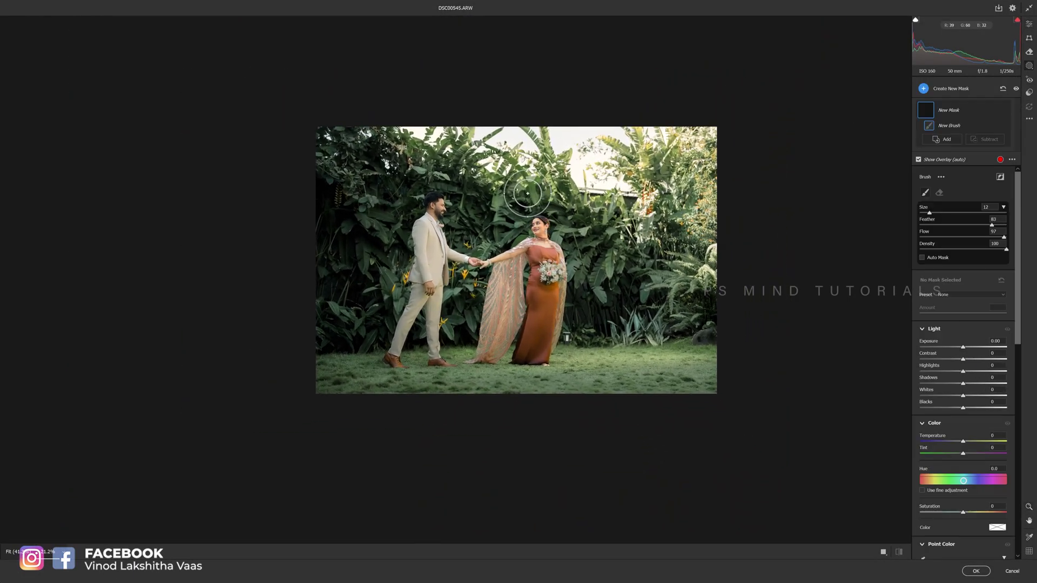
mouse_move(520, 216)
mouse_down()
mouse_move(664, 187)
mouse_move(534, 289)
mouse_up()
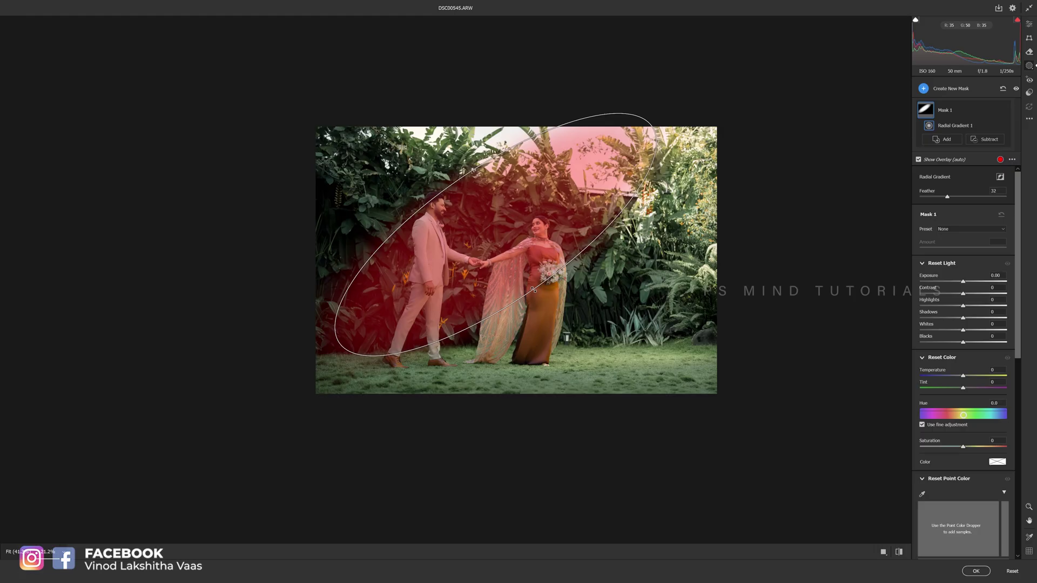
drag(534, 289, 529, 255)
scroll(556, 218, up, 2)
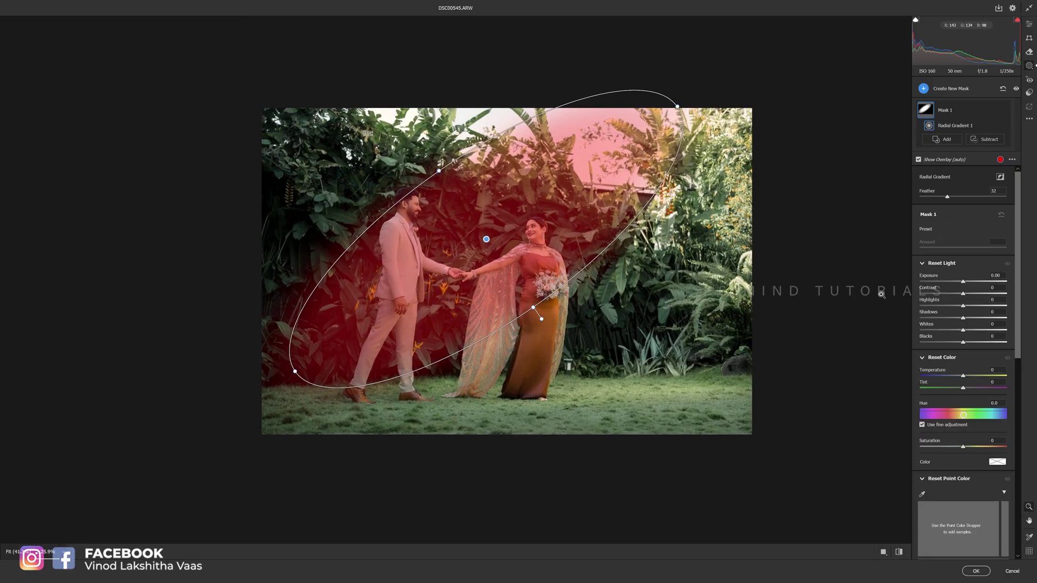
drag(985, 331, 1005, 334)
scroll(991, 334, down, 3)
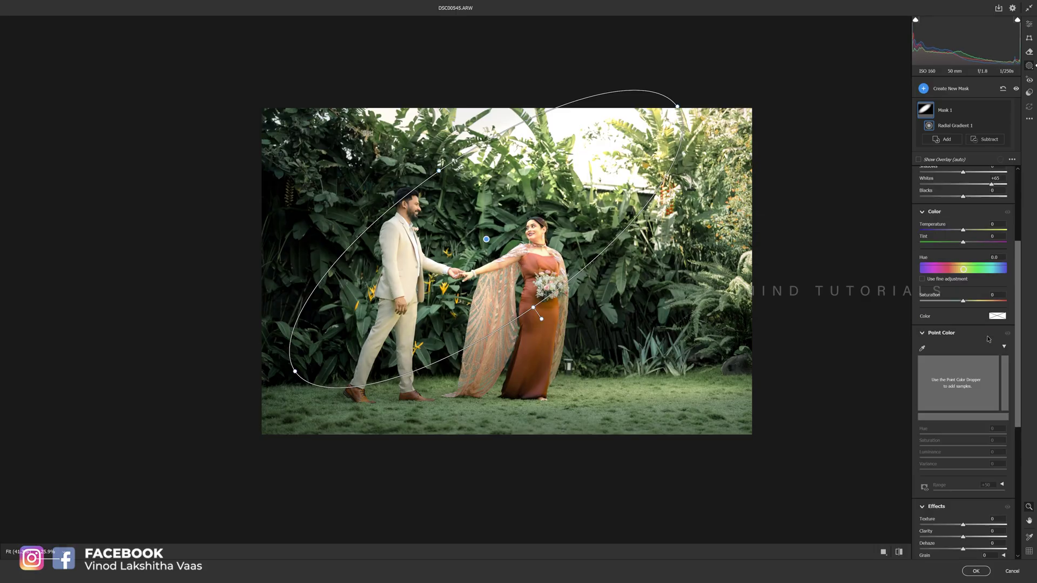
scroll(953, 359, down, 3)
click(950, 343)
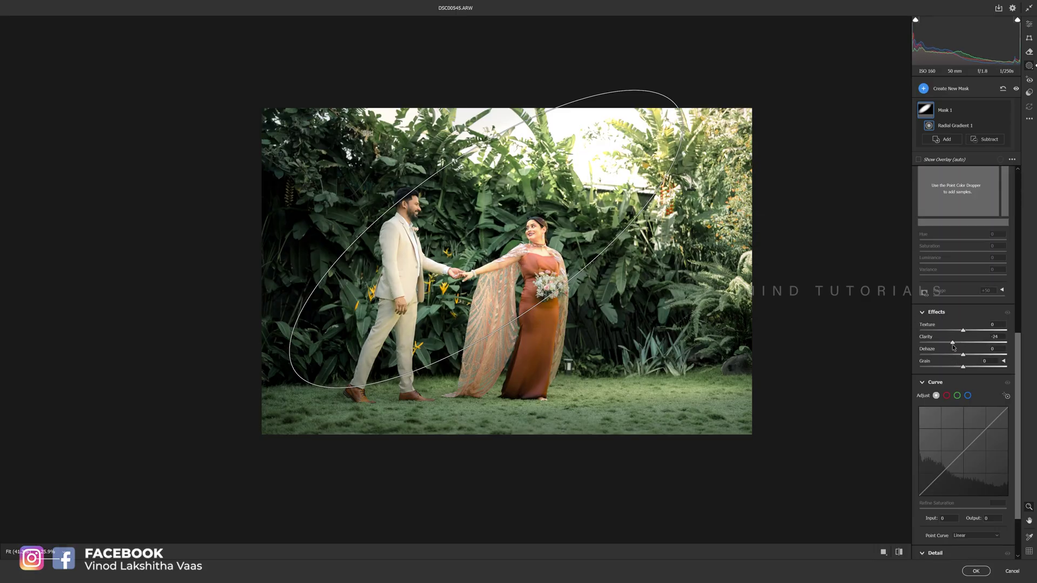
- Subtract from the mask with a size-12 brush and commit Camera Raw to Layer 2
click(985, 139)
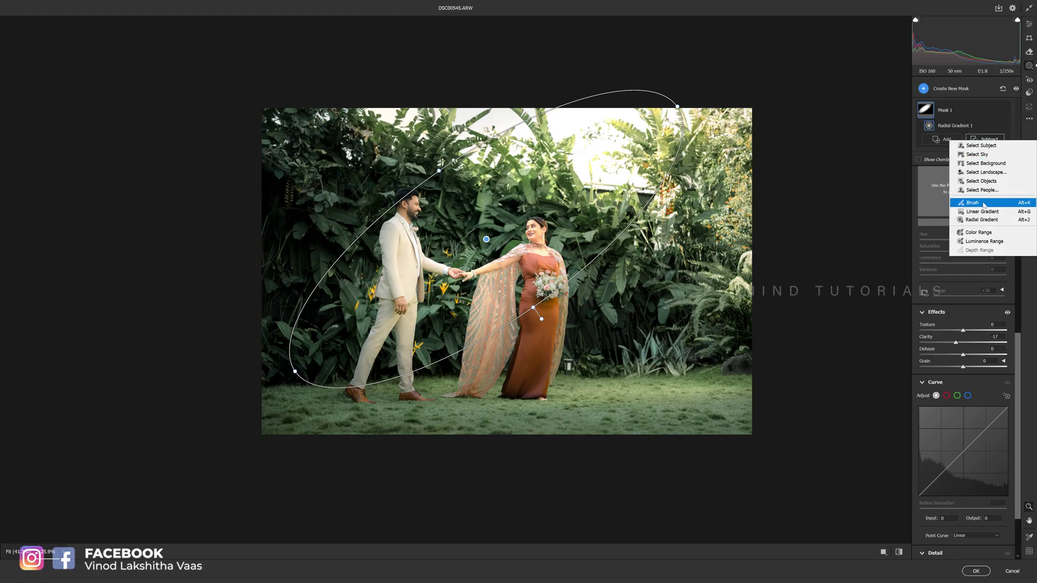
click(966, 204)
key(bracketleft)
key(bracketleft)
key(bracketleft)
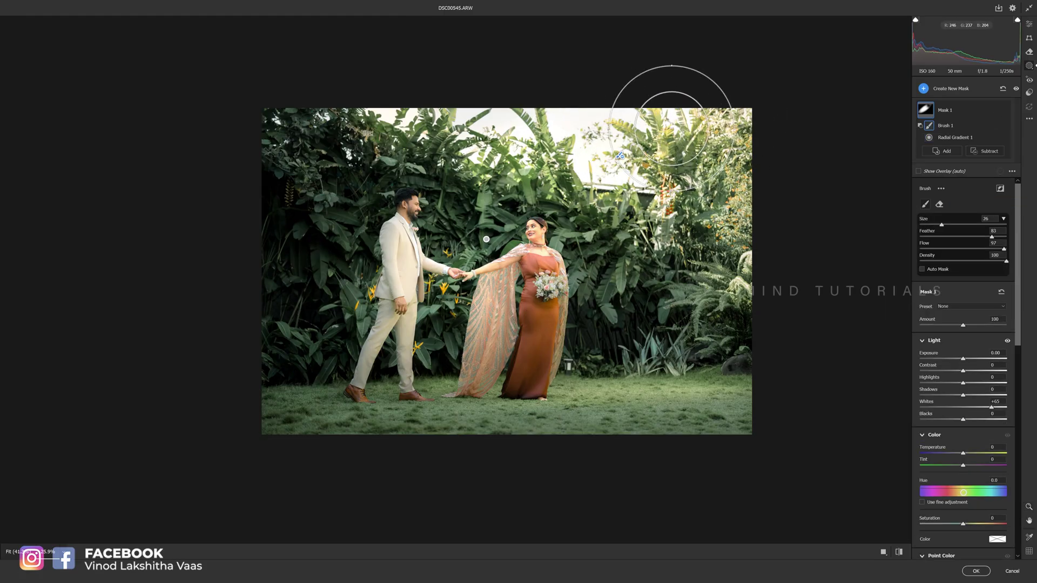
key(bracketleft)
key(bracketleft)
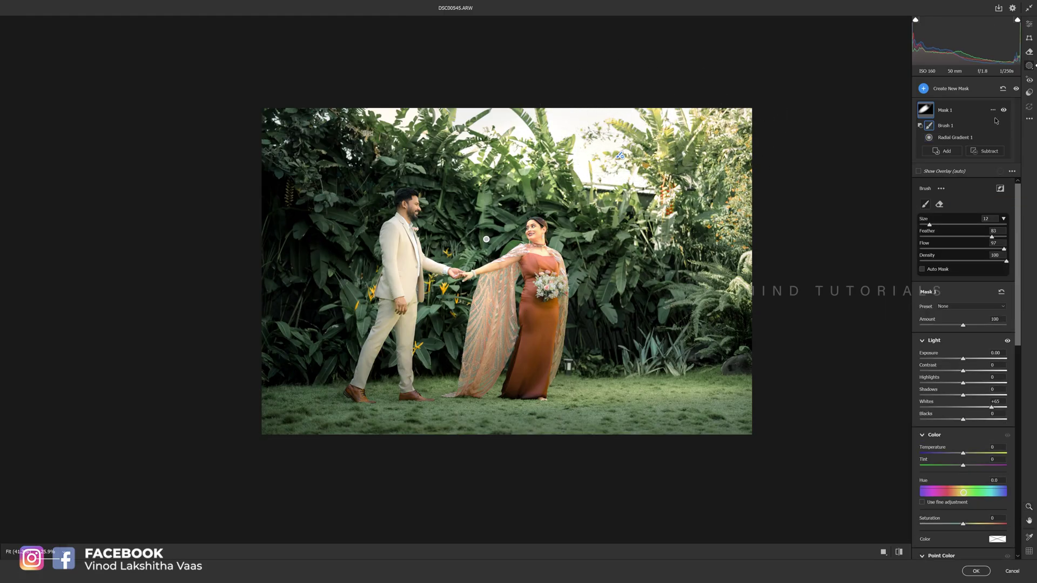
scroll(543, 247, up, 3)
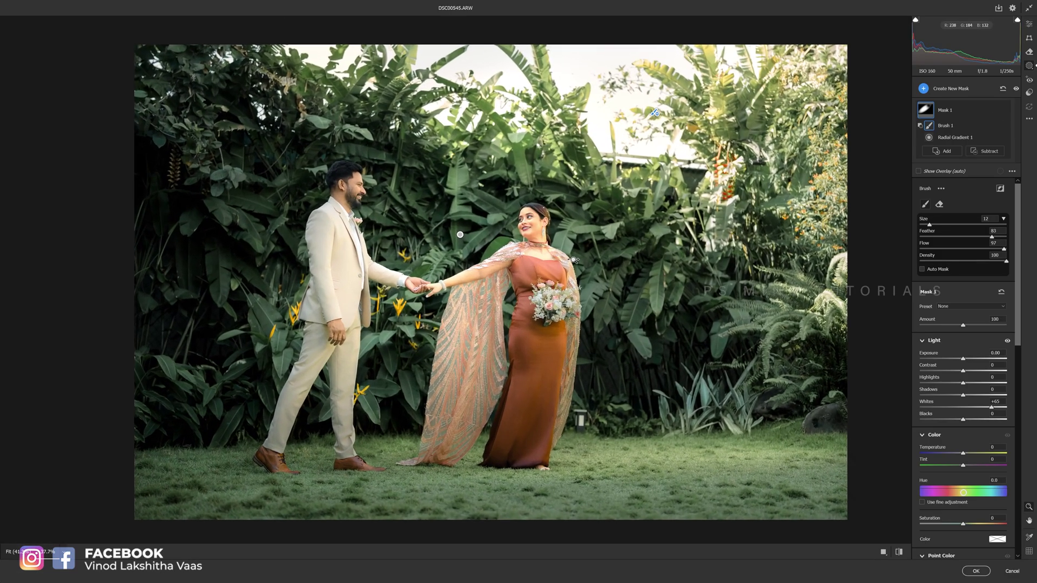
scroll(574, 259, down, 3)
scroll(574, 259, up, 1)
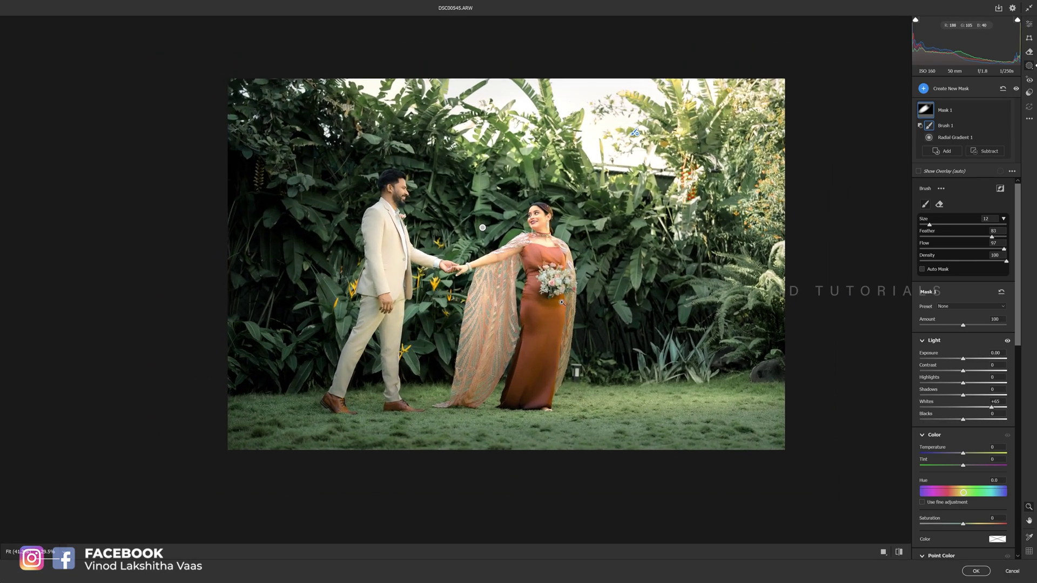
click(972, 571)
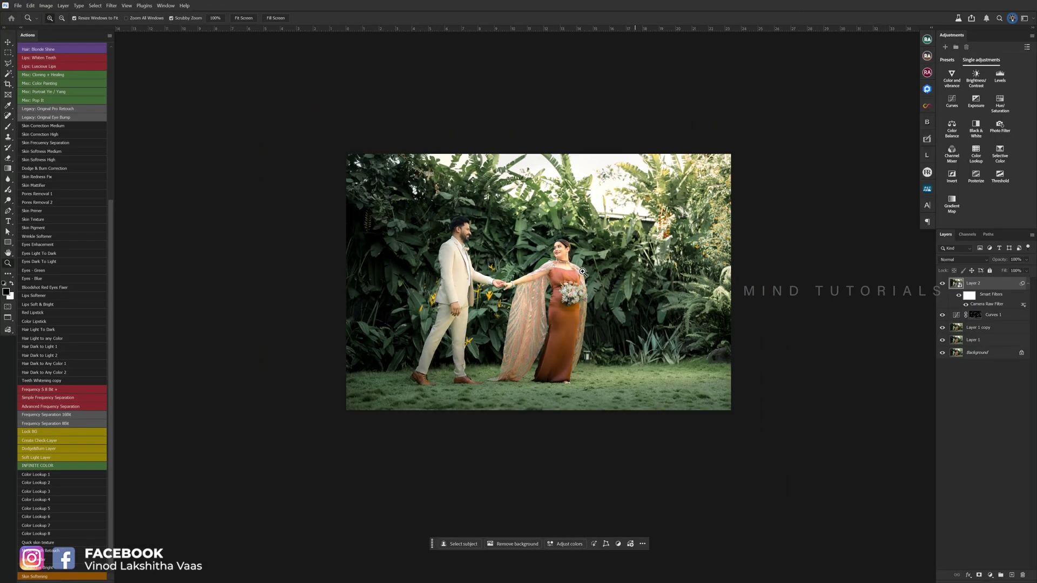
- Add a black mask to Layer 2 and select everything except the couple
click(582, 272)
alt+click(978, 575)
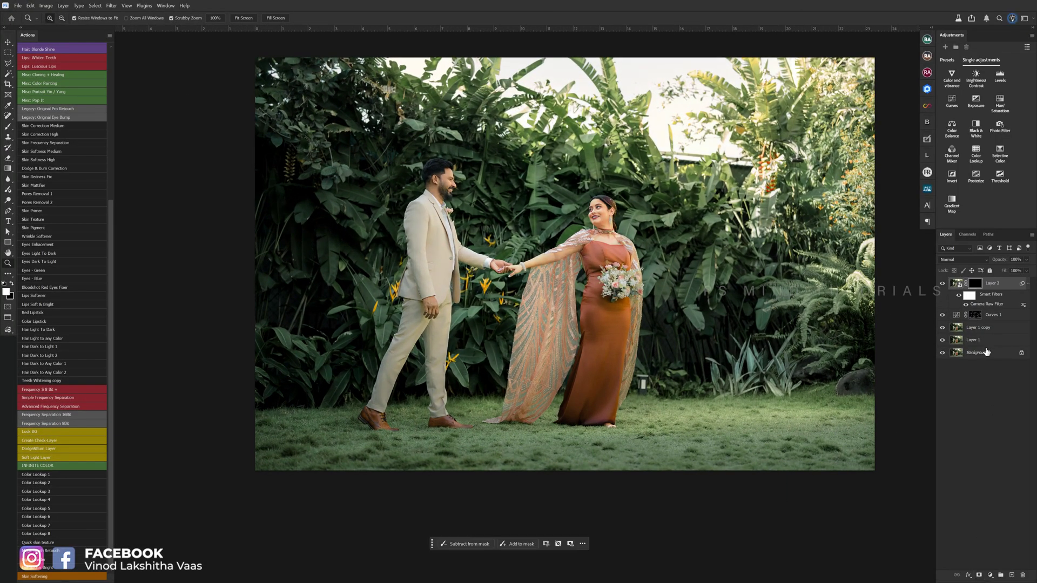
click(981, 335)
click(460, 544)
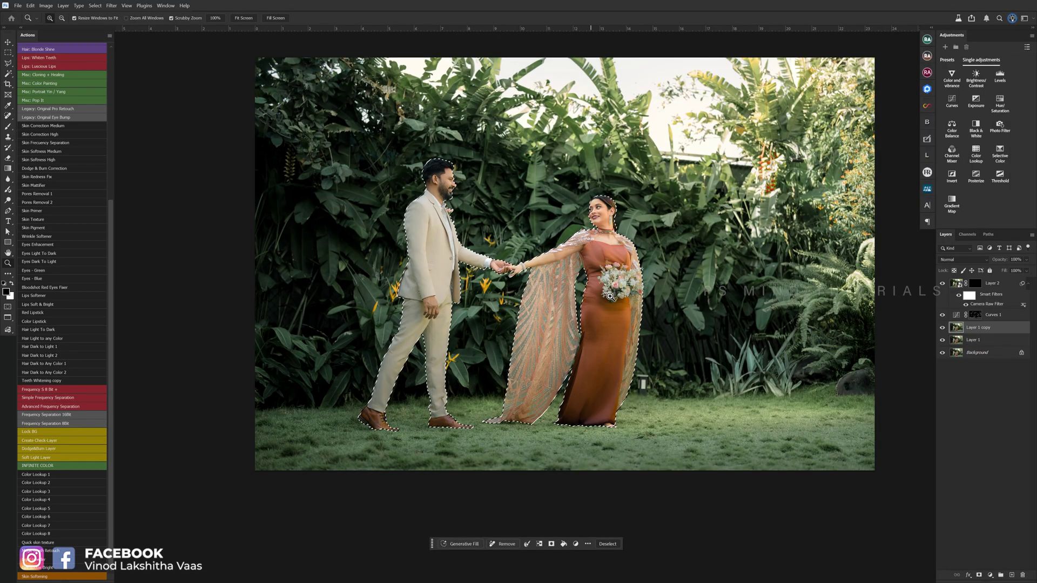
click(975, 282)
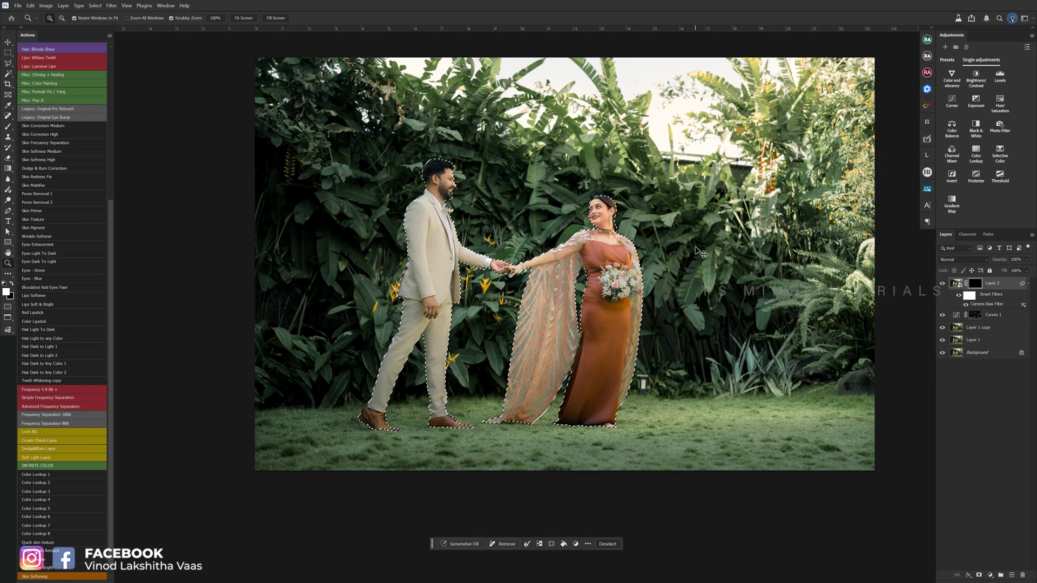
key(ctrl+shift+i)
- Set the mask brush to 100% opacity and flow at size 600, then deselect
key(b)
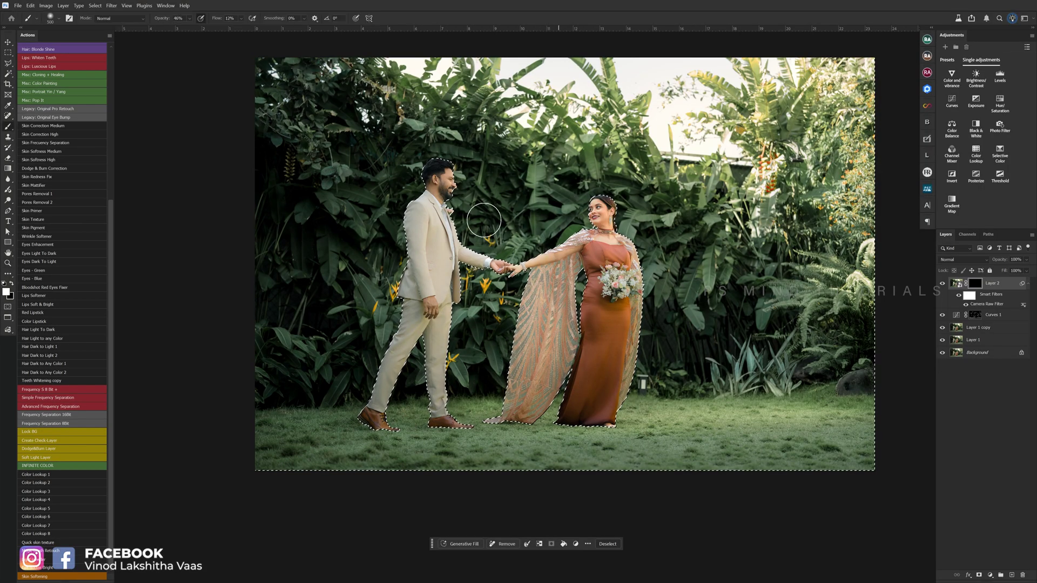
key(0)
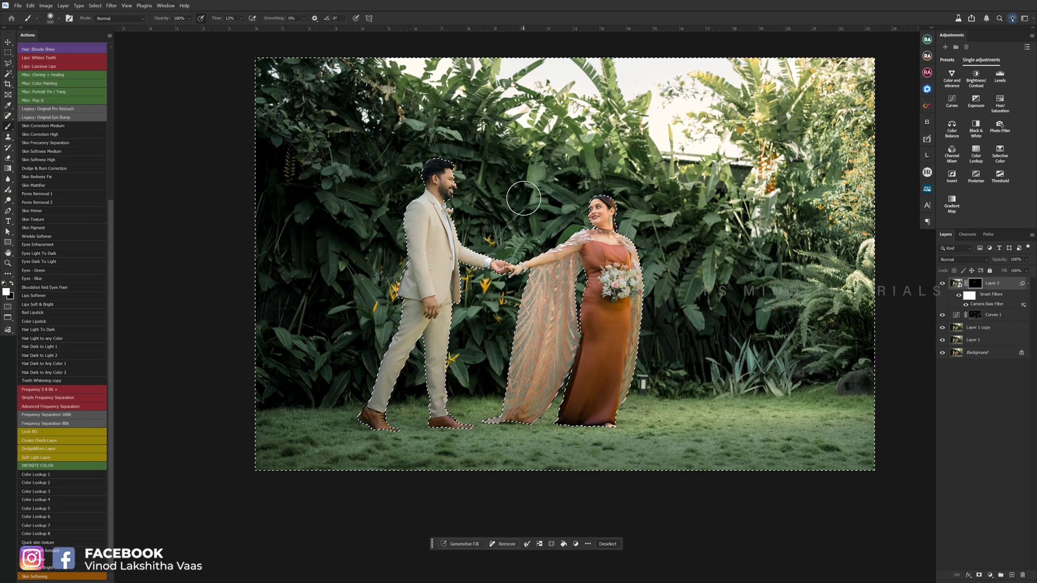
key(shift+0)
key(bracketright)
key(bracketright)
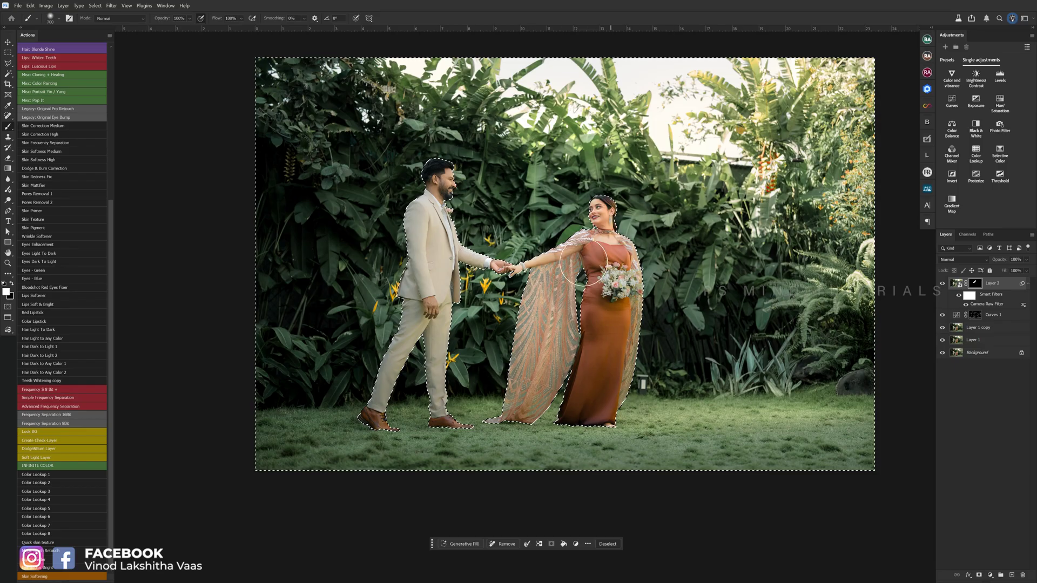
key(bracketleft)
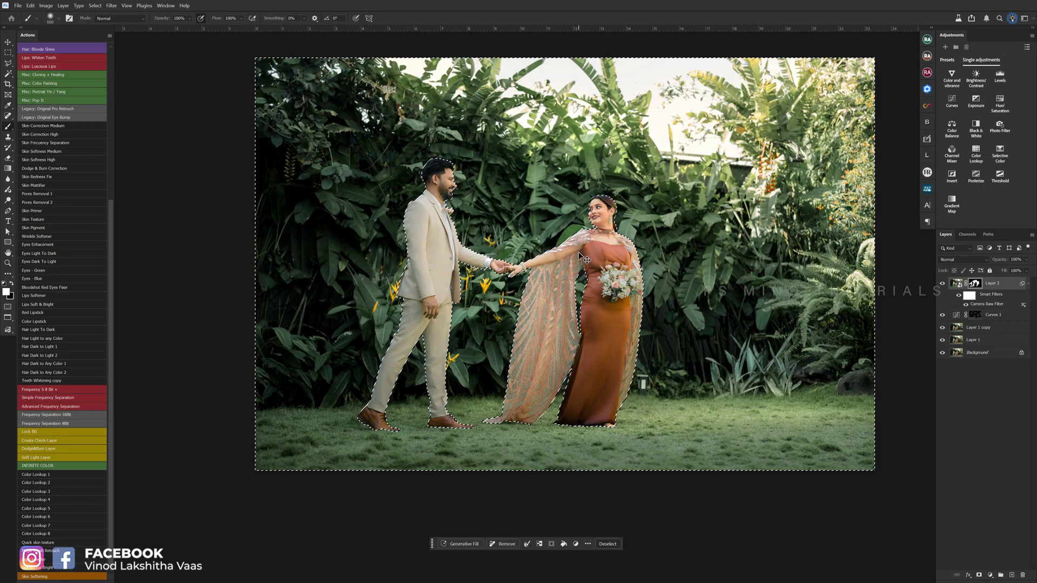
key(ctrl+d)
- Stamp all visible layers into a new Layer 3
scroll(583, 238, down, 3)
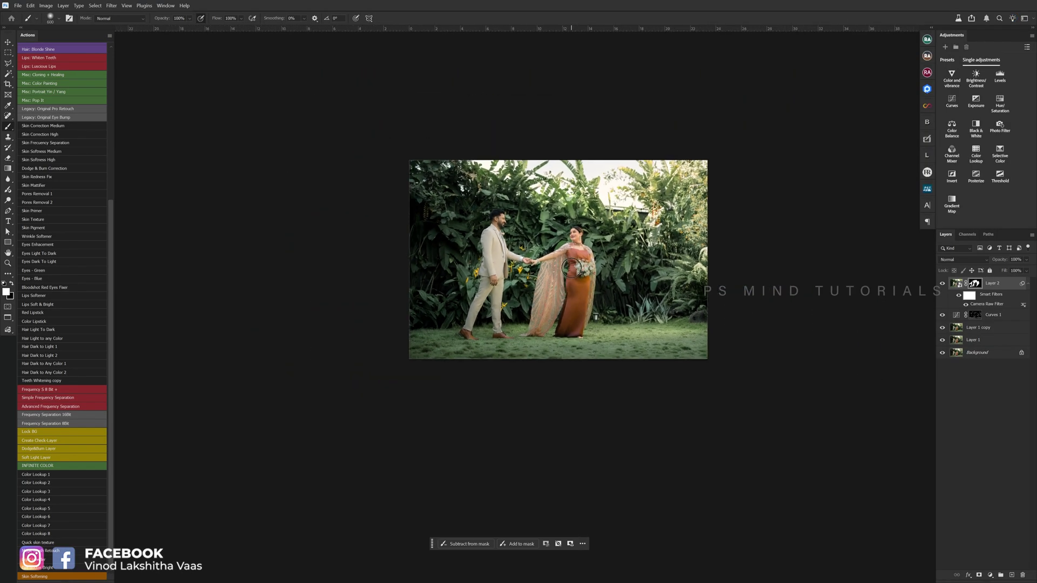
scroll(571, 267, up, 3)
scroll(573, 266, down, 2)
scroll(573, 266, up, 3)
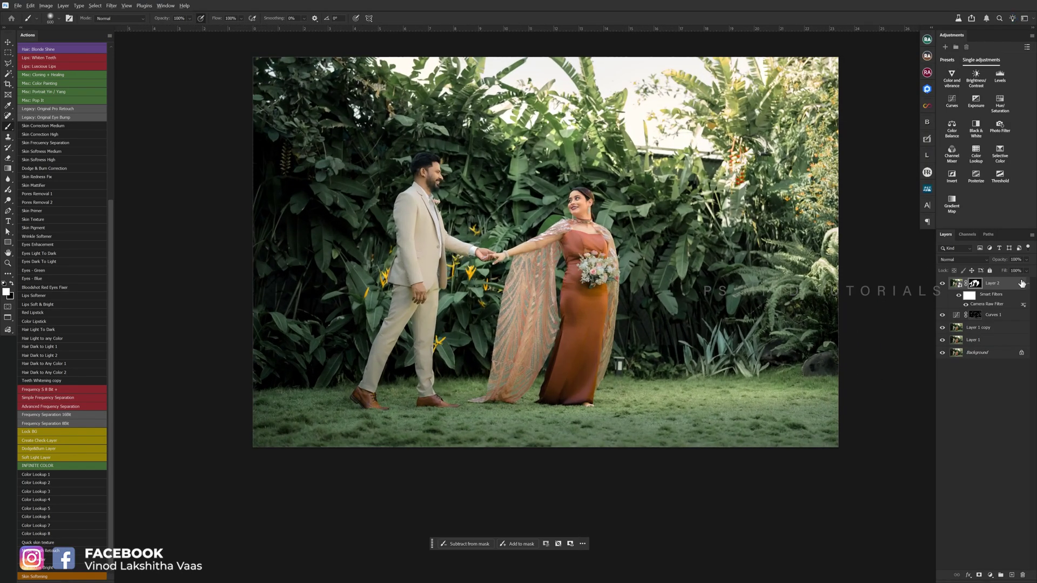
key(ctrl+alt+shift+e)
- In Camera Raw, shade the lower-right and upper-left with two linear gradient Exposure masks and apply
key(ctrl+shift+a)
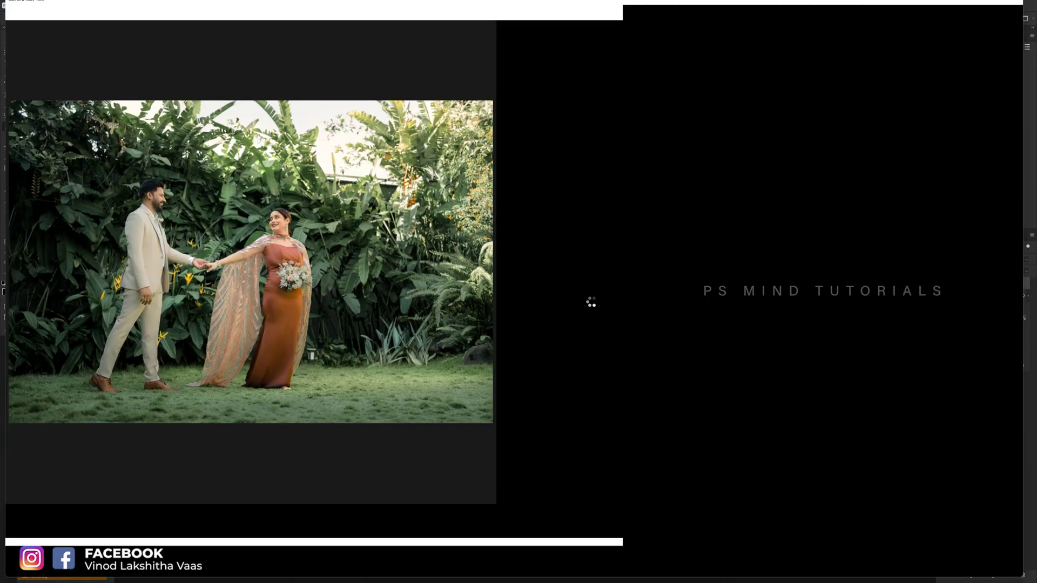
key(g)
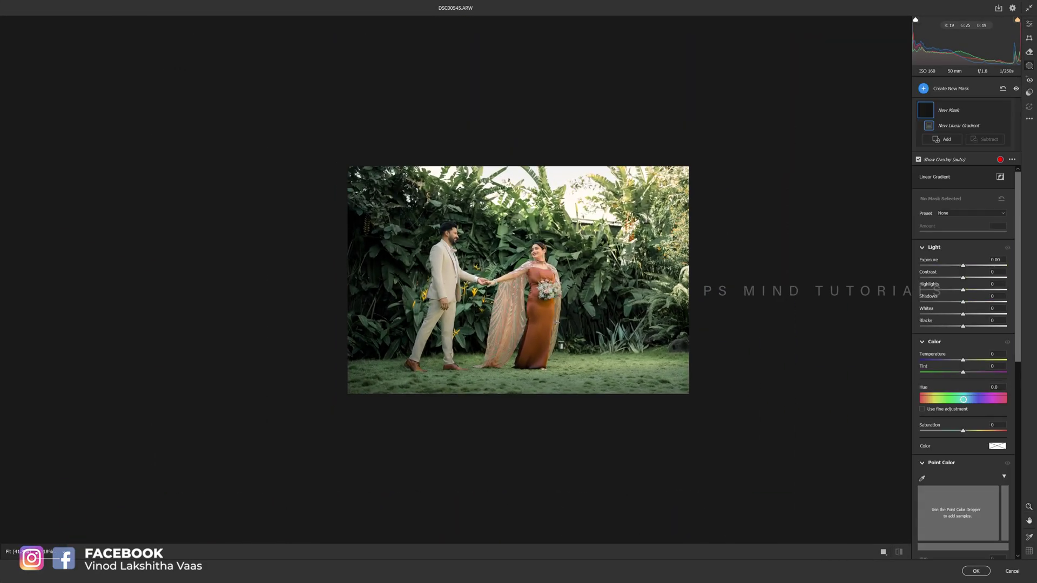
drag(556, 323, 500, 263)
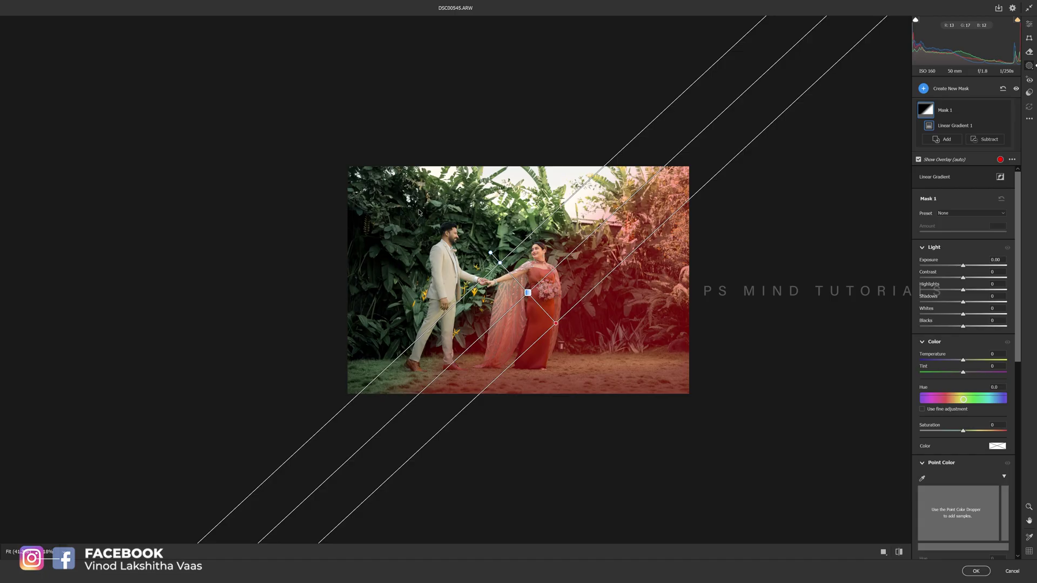
drag(962, 265, 953, 267)
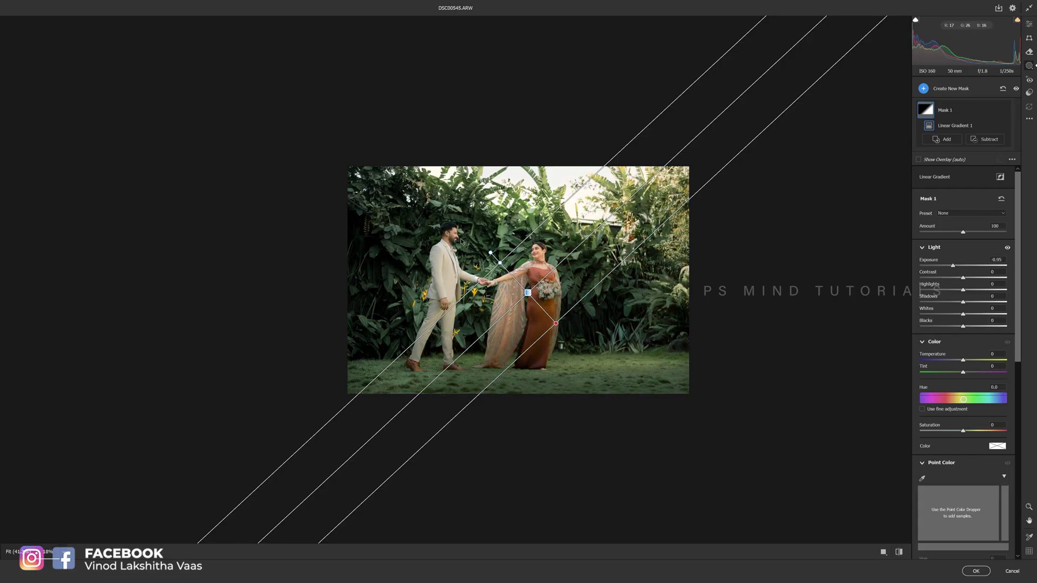
drag(454, 231, 516, 291)
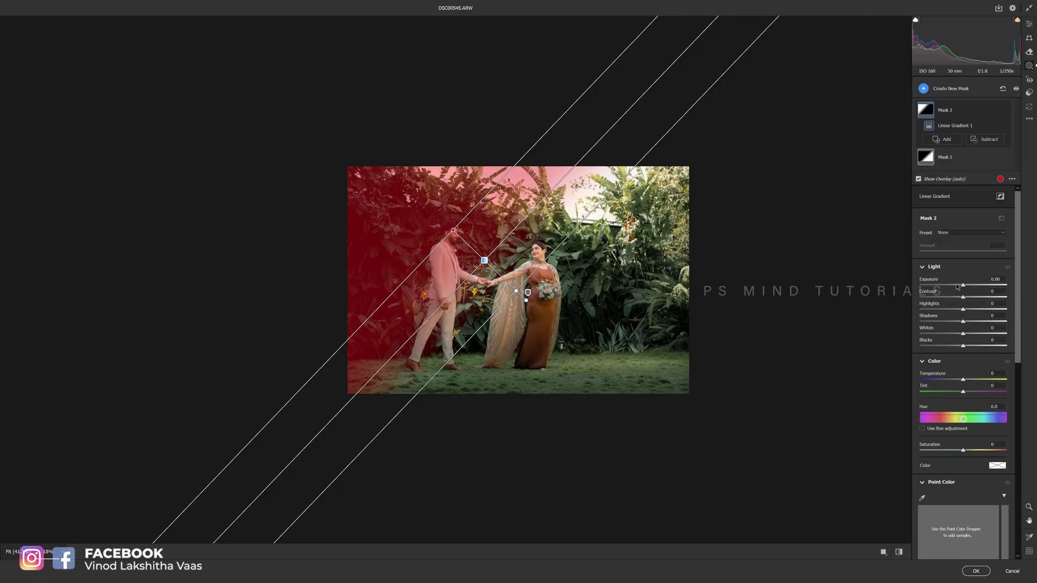
drag(957, 286, 959, 286)
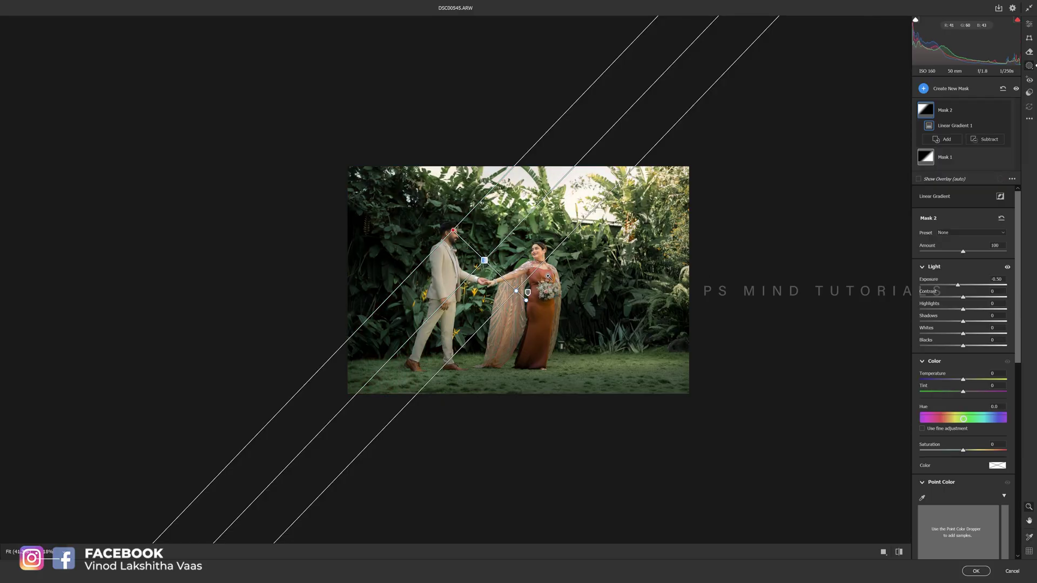
scroll(551, 282, up, 2)
click(971, 572)
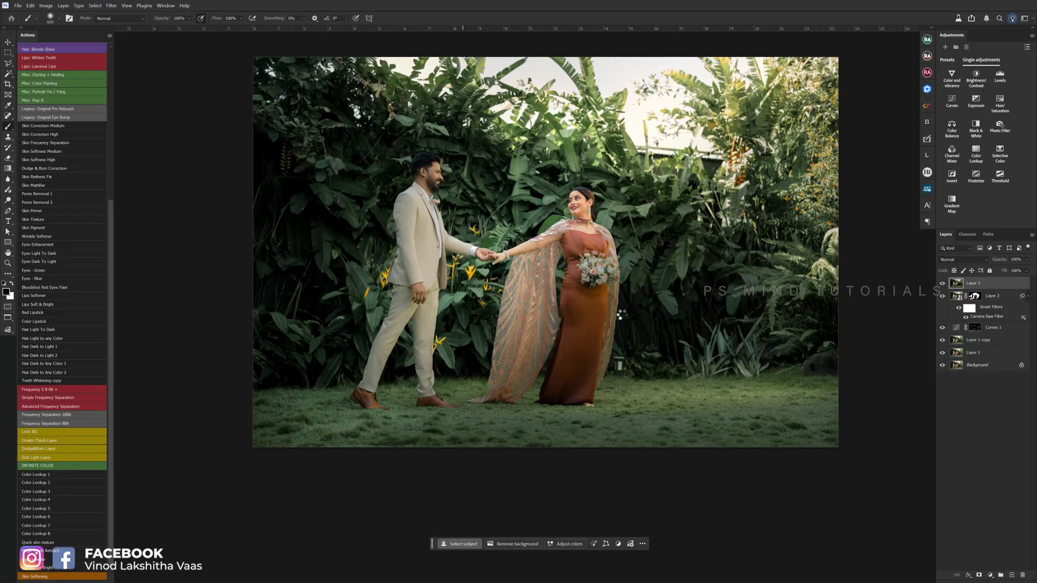
- Give Layer 3 an inverted layer mask so only the couple shows
scroll(515, 300, down, 3)
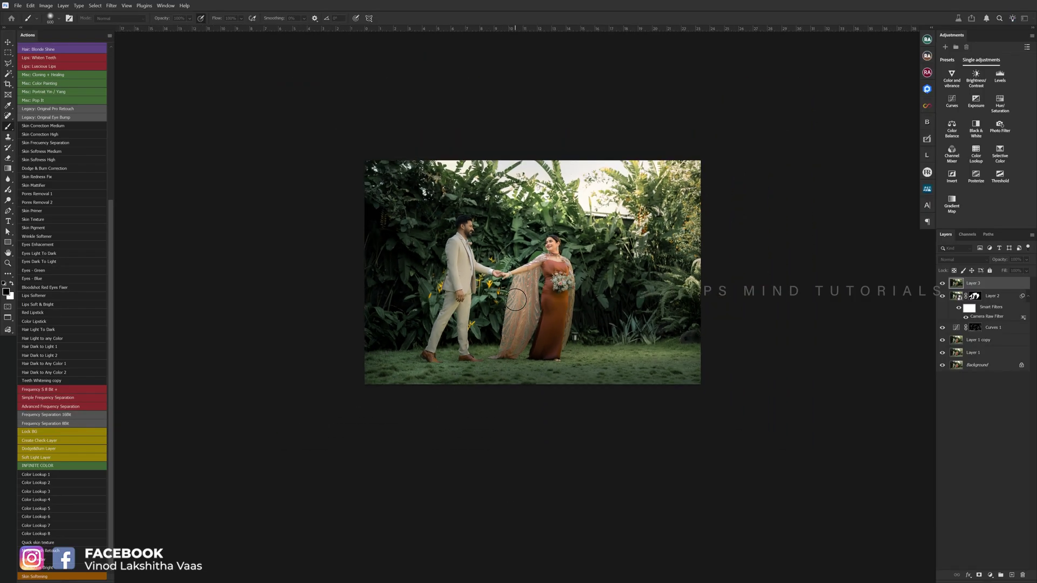
scroll(523, 286, up, 1)
scroll(540, 272, up, 2)
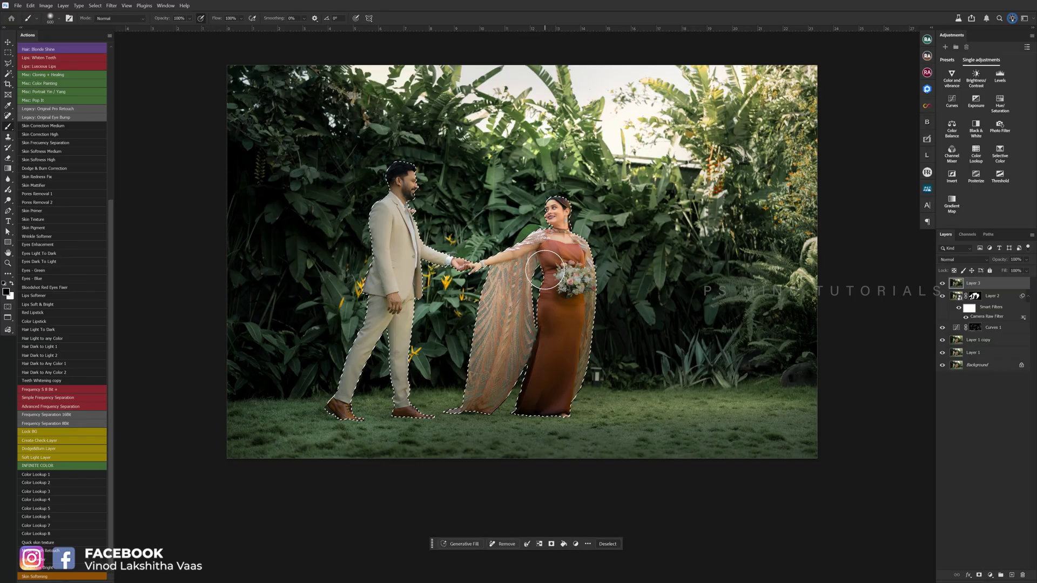
click(980, 575)
key(ctrl+i)
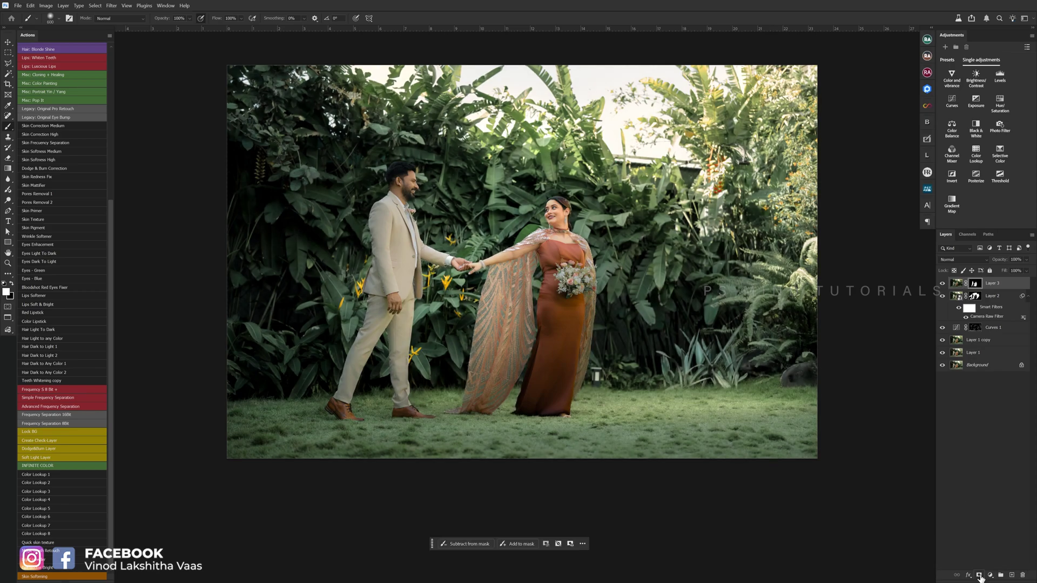
- Stamp all visible layers into a new Layer 4
scroll(599, 302, down, 3)
scroll(609, 312, up, 3)
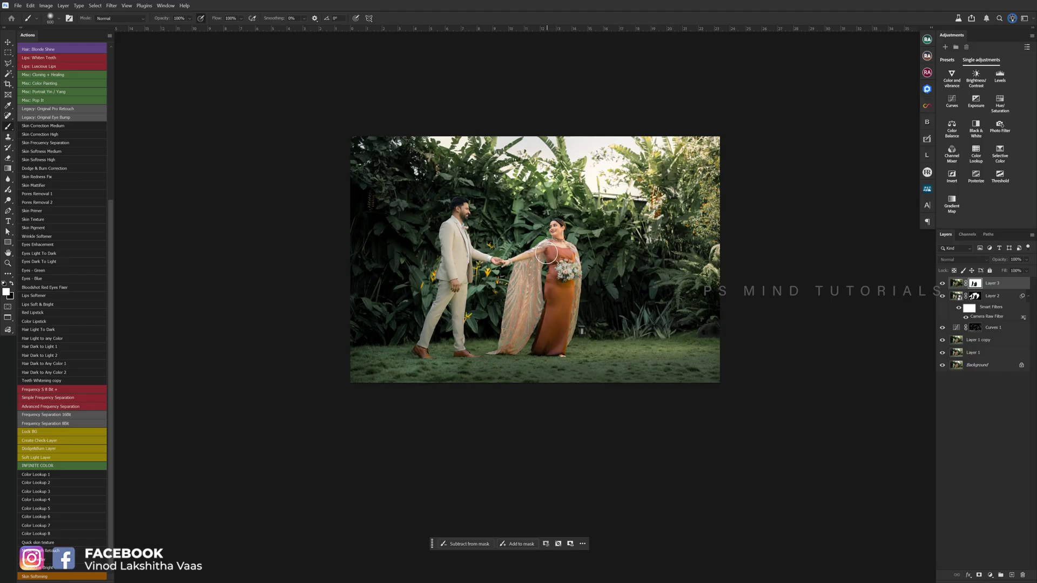
key(ctrl+alt+shift+e)
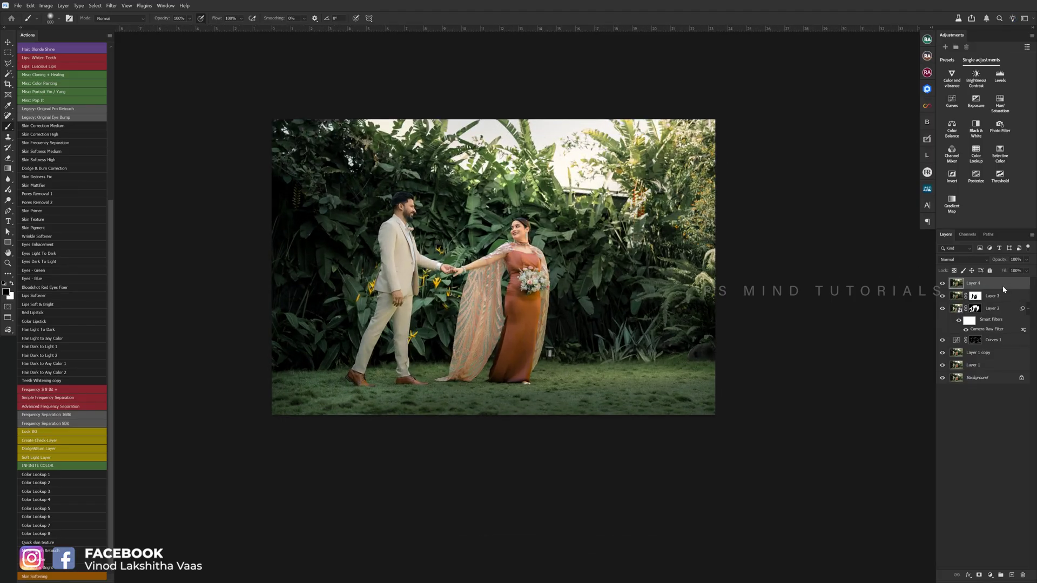
- Add a radial mask over the left foliage with Temperature +7 and Shadows +9
key(j)
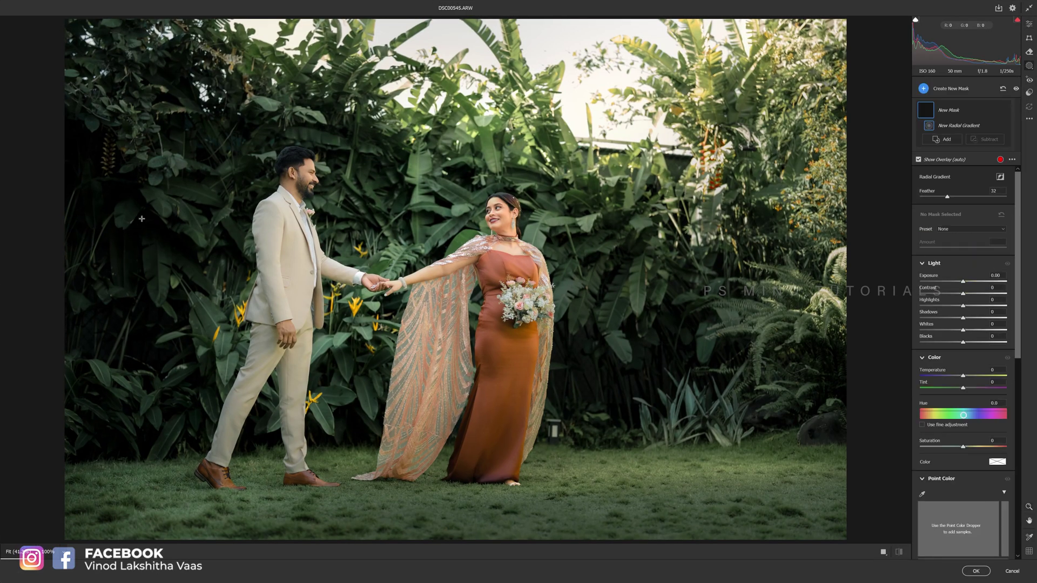
drag(142, 218, 241, 377)
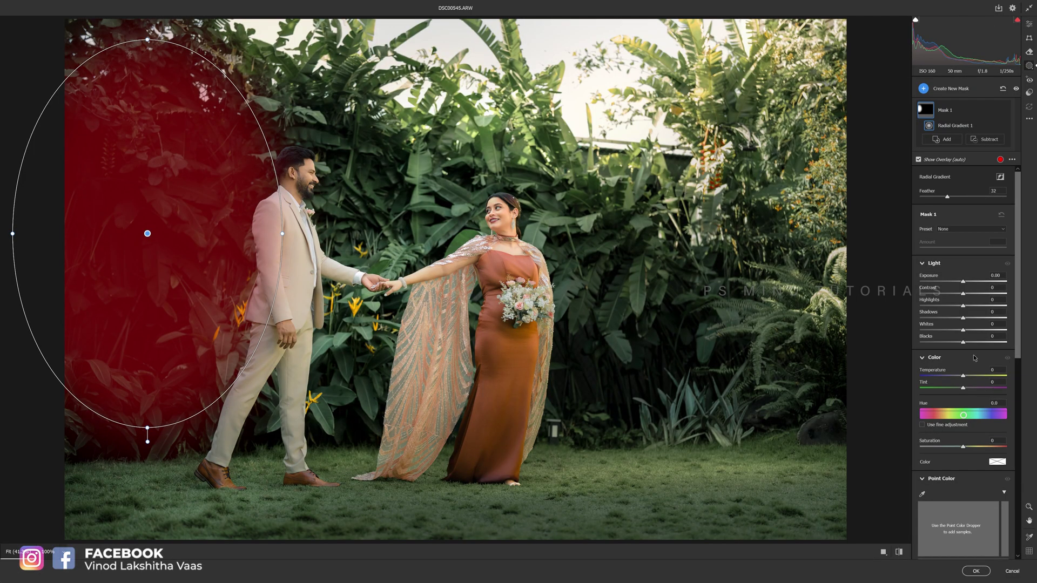
drag(962, 375, 968, 377)
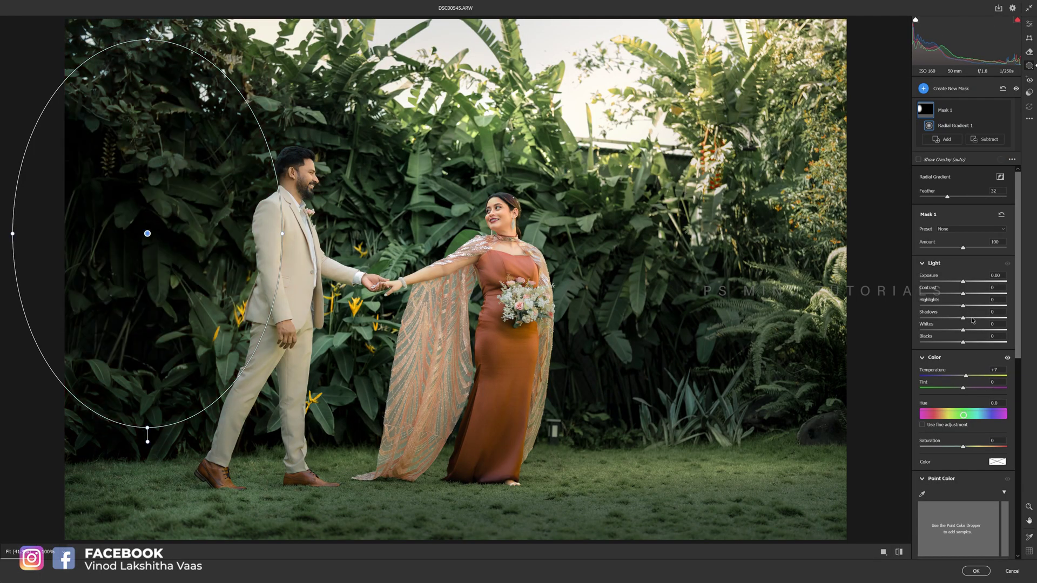
drag(972, 319, 974, 319)
- Duplicate the radial mask onto the right-side ferns, reshape it rounder, and apply Camera Raw
drag(146, 233, 731, 335)
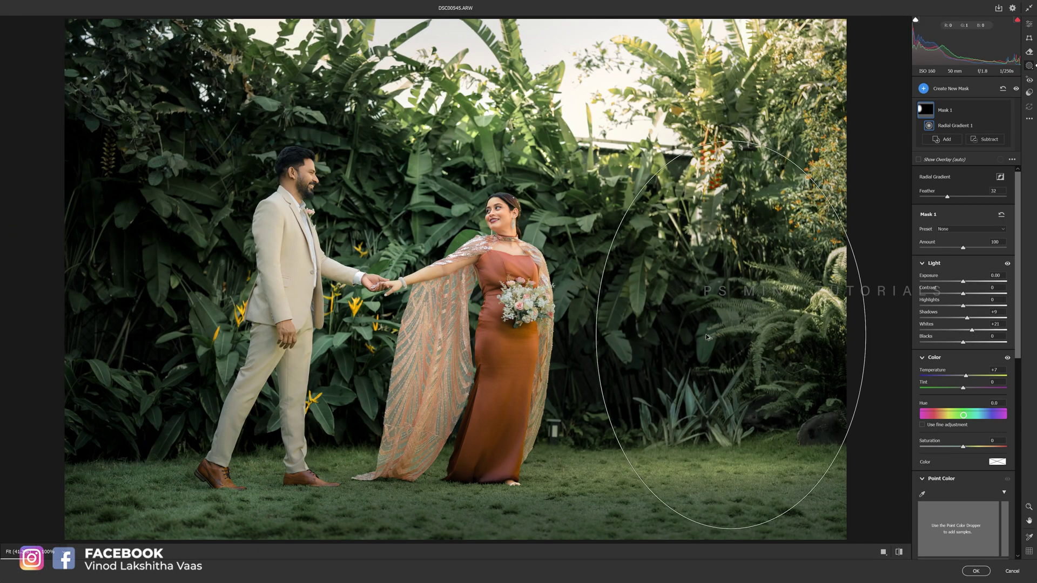
drag(730, 142, 730, 231)
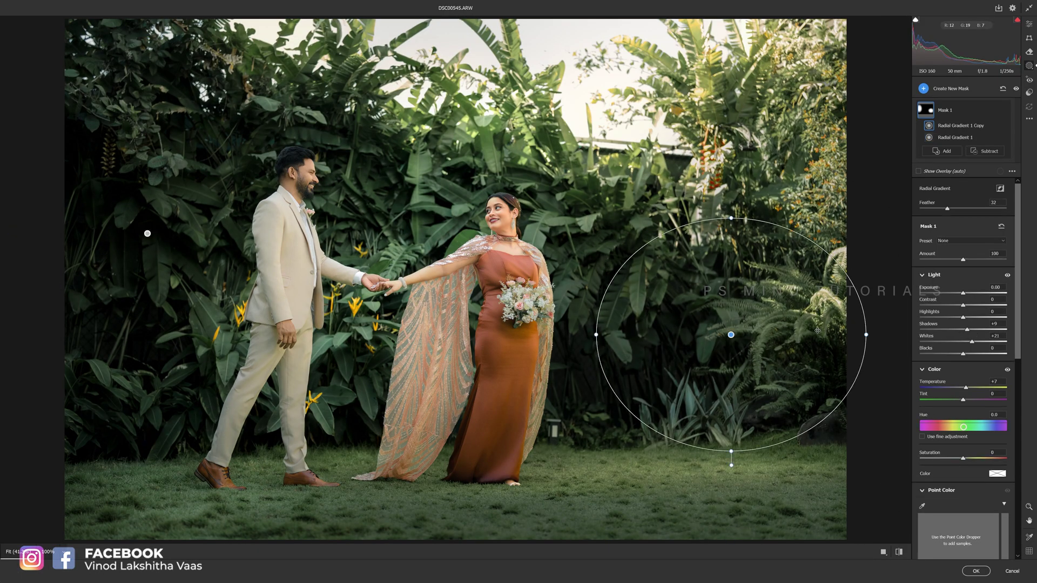
mouse_move(817, 339)
mouse_down()
mouse_move(827, 340)
mouse_move(765, 335)
mouse_up()
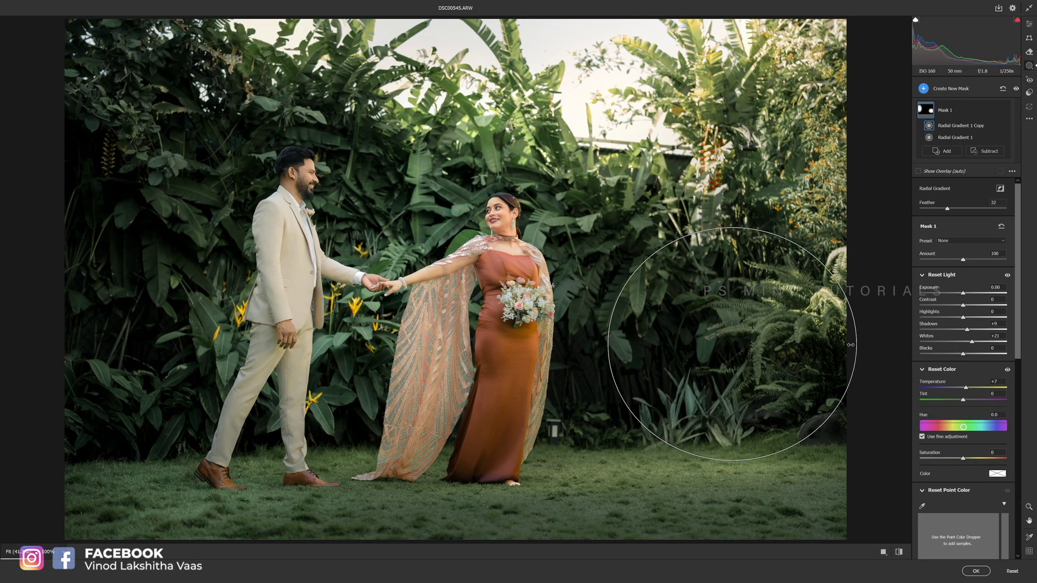
key(z)
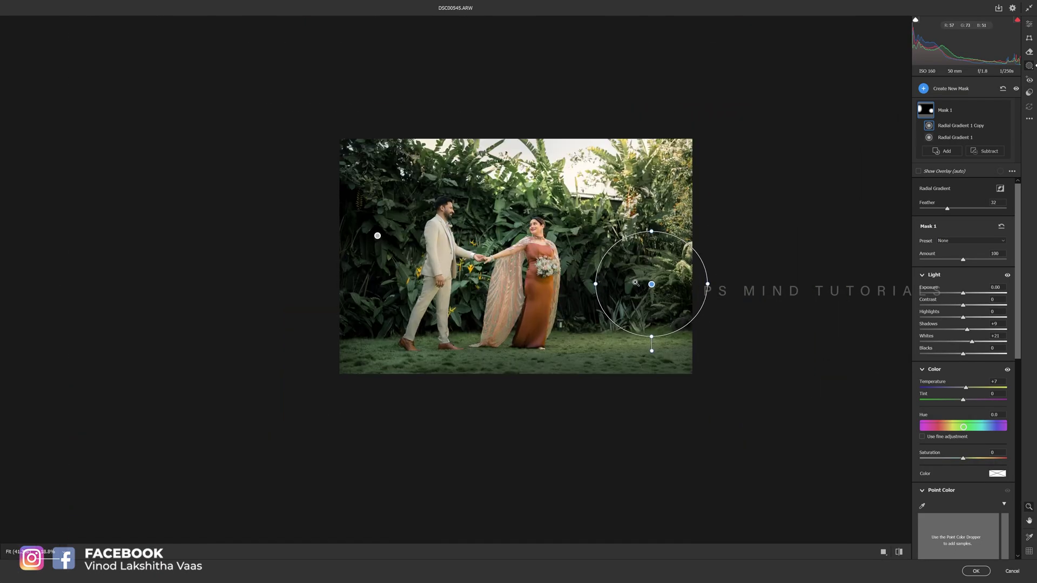
drag(659, 282, 526, 312)
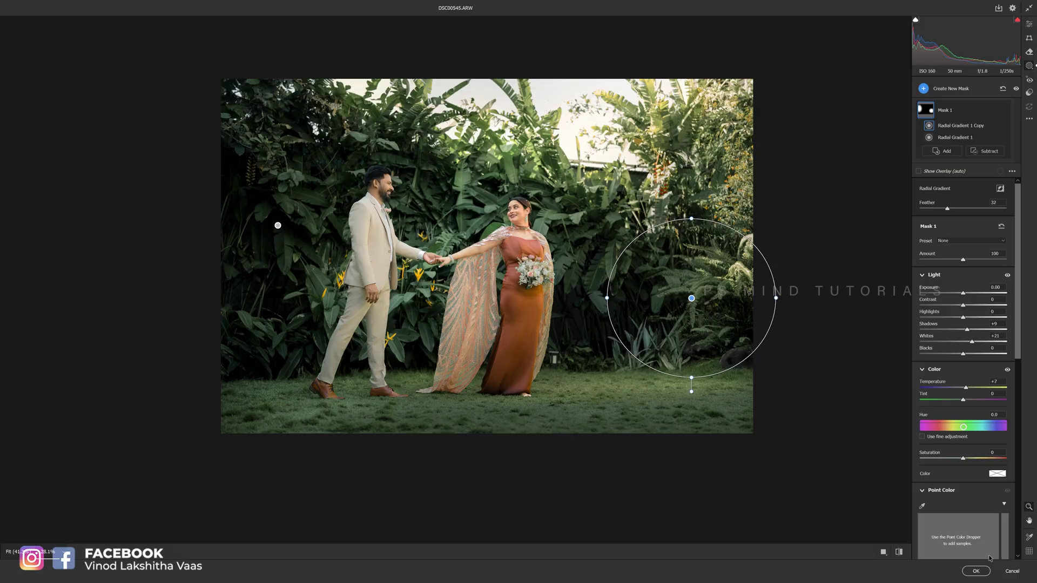
key(Return)
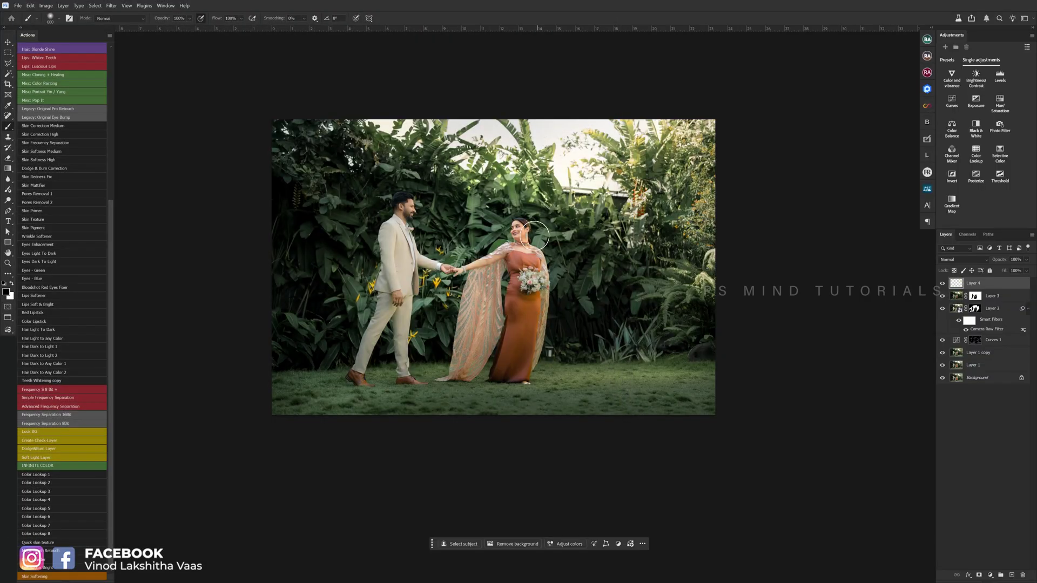
- In Liquify, push the bride's dress edge with an enlarged Forward Warp brush, then resize it to 300
scroll(531, 247, down, 2)
scroll(531, 246, up, 1)
scroll(530, 247, up, 3)
scroll(519, 281, up, 1)
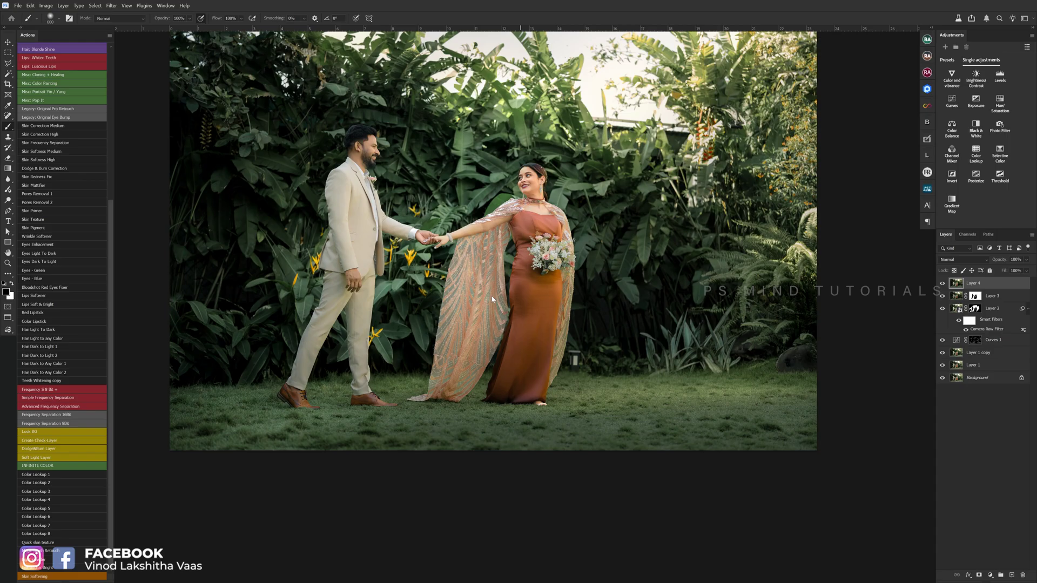
key(shift+ctrl+x)
scroll(470, 314, up, 1)
key(bracketright)
key(bracketright)
key(bracketright)
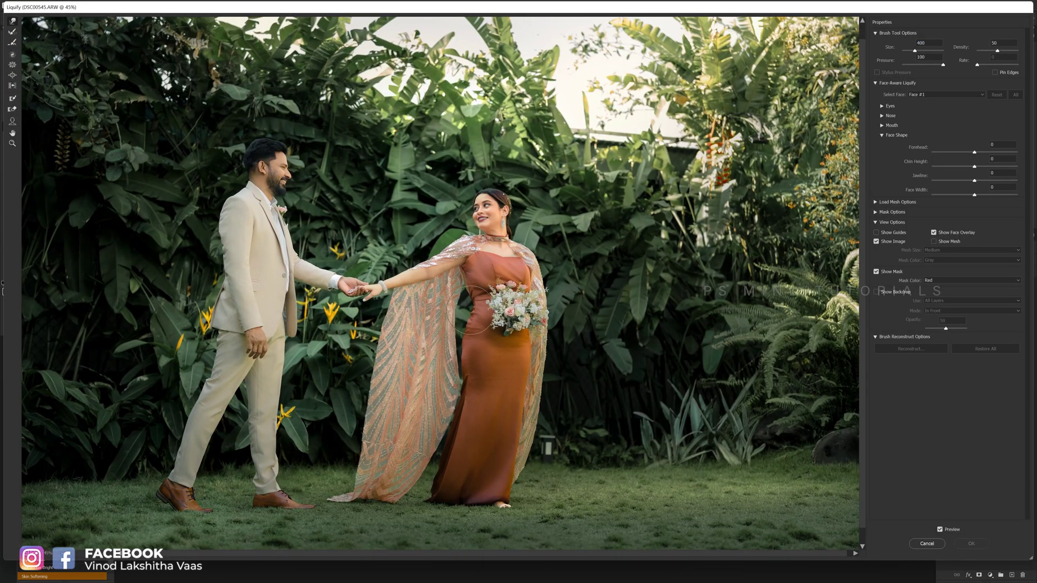
drag(470, 310, 457, 347)
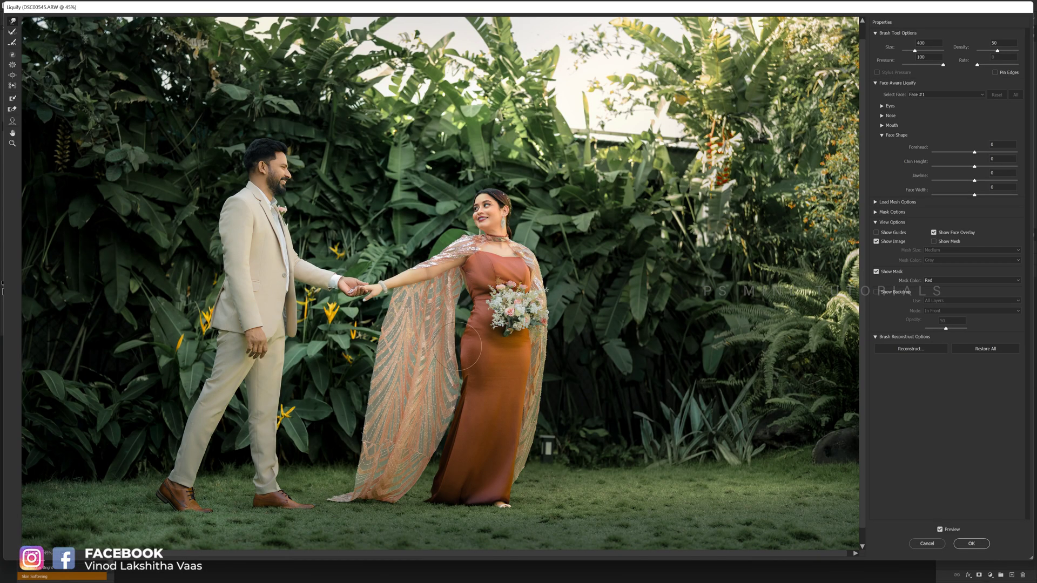
key(bracketleft)
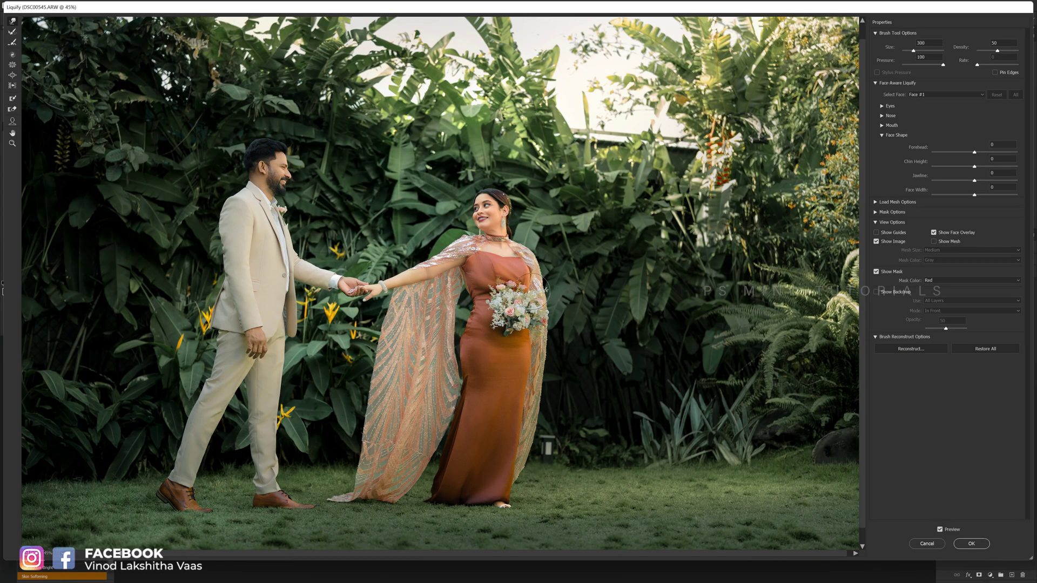
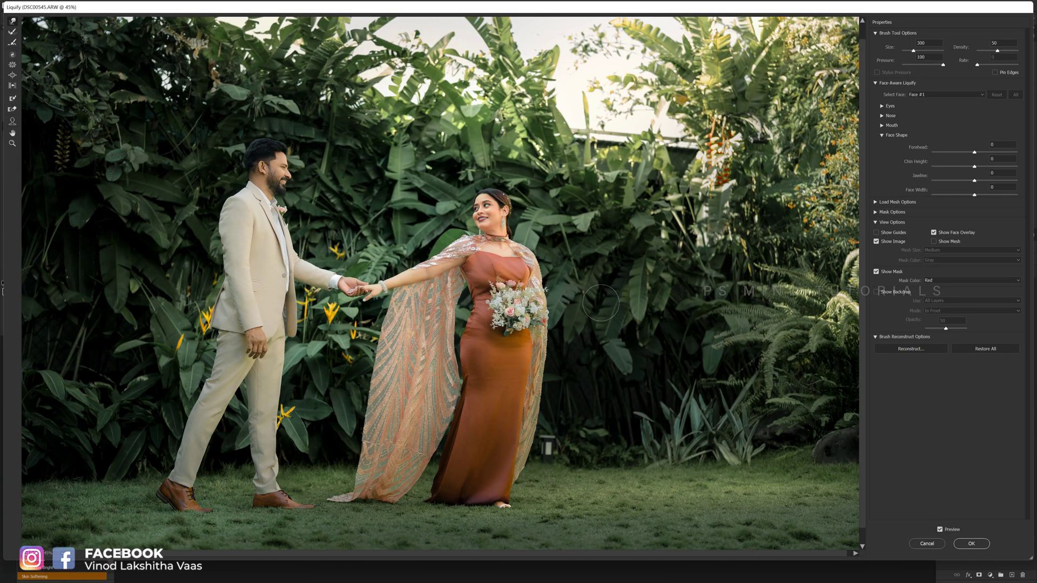
- Push the bride's dress waist slightly inward with an enlarged Forward Warp brush, compare with the original, and apply Liquify
key(bracketright)
key(bracketright)
key(bracketright)
key(bracketright)
key(bracketright)
key(bracketright)
drag(458, 385, 458, 384)
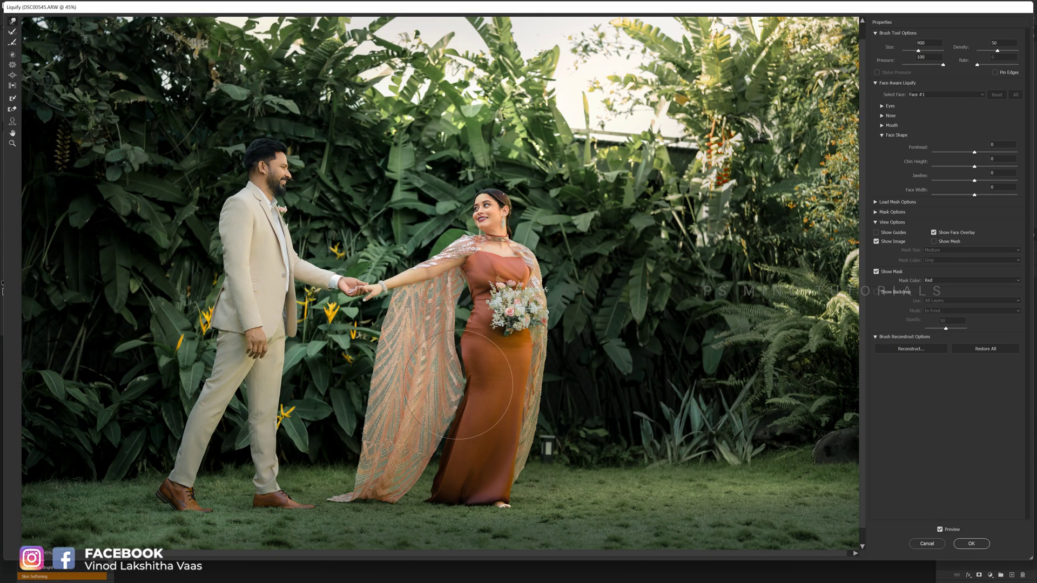
key(bracketleft)
key(bracketleft)
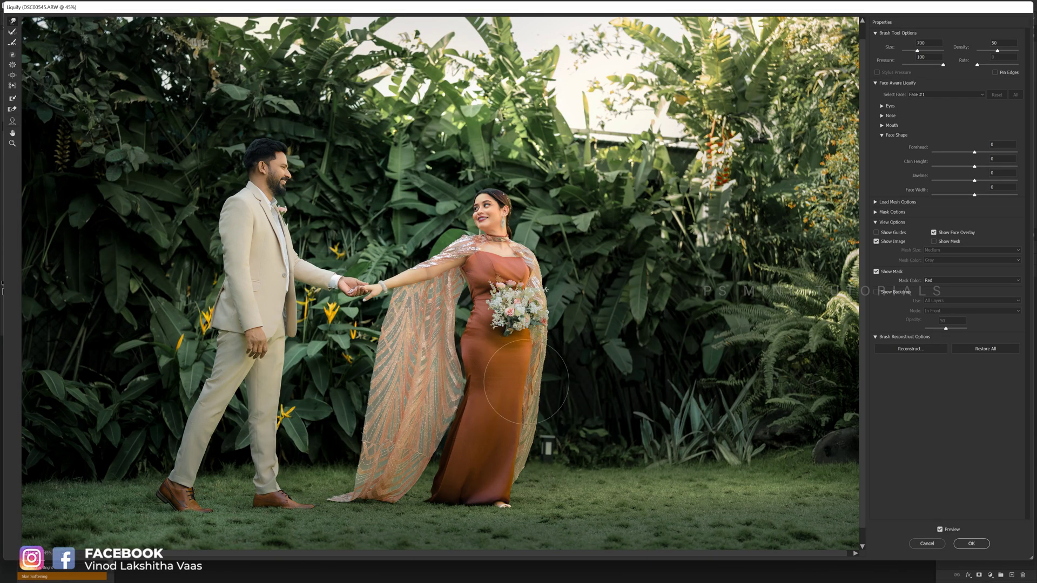
key(z)
click(536, 265)
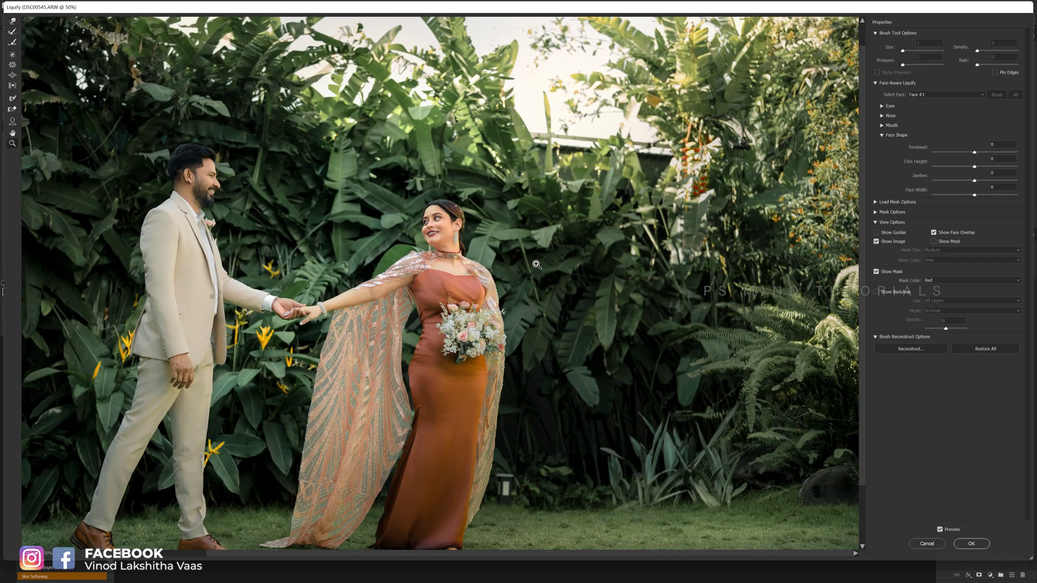
click(939, 529)
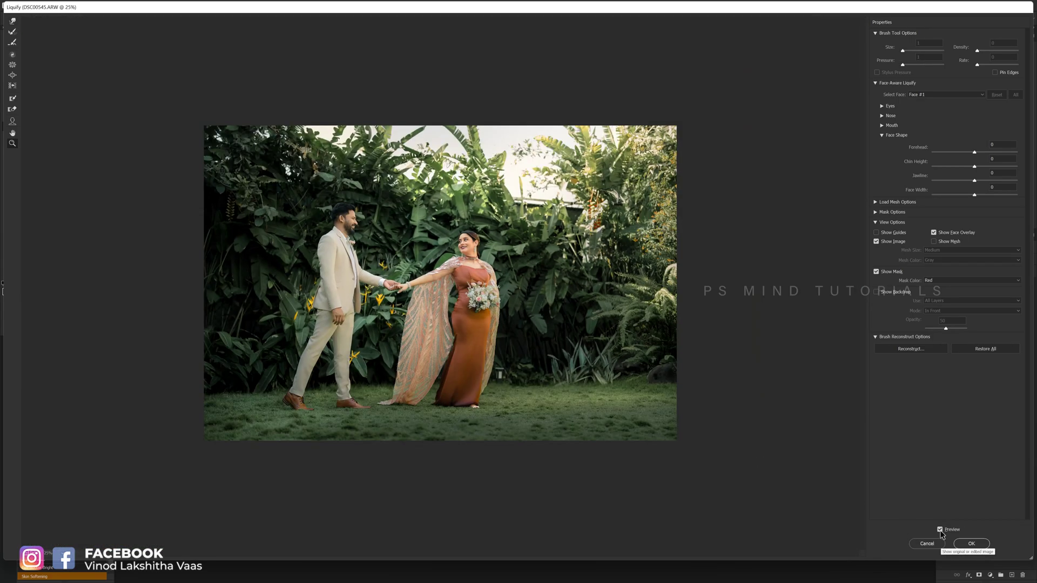
click(939, 530)
click(971, 543)
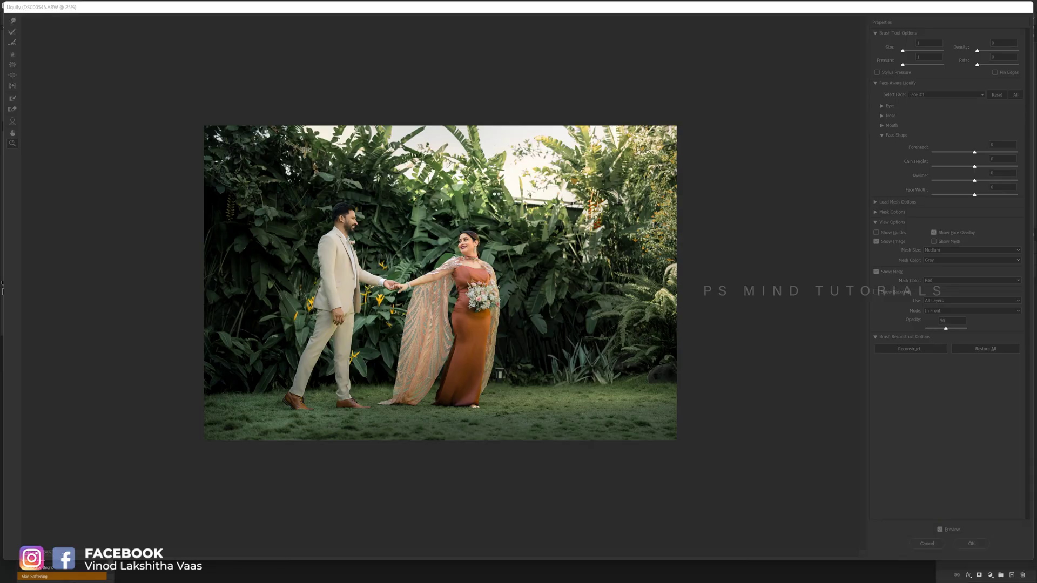
key(ctrl+minus)
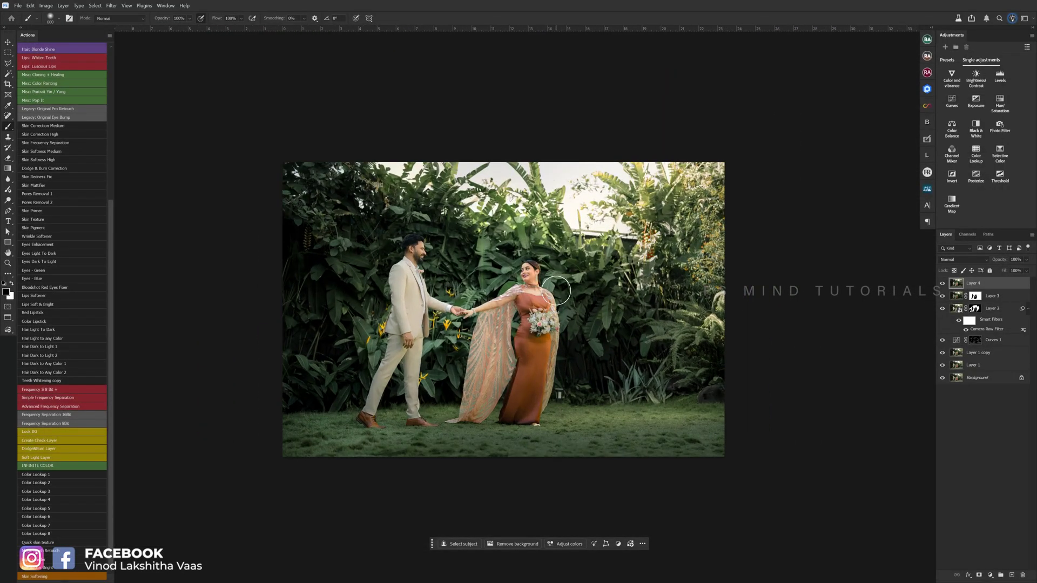
scroll(555, 290, down, 2)
scroll(555, 291, up, 3)
scroll(540, 281, up, 3)
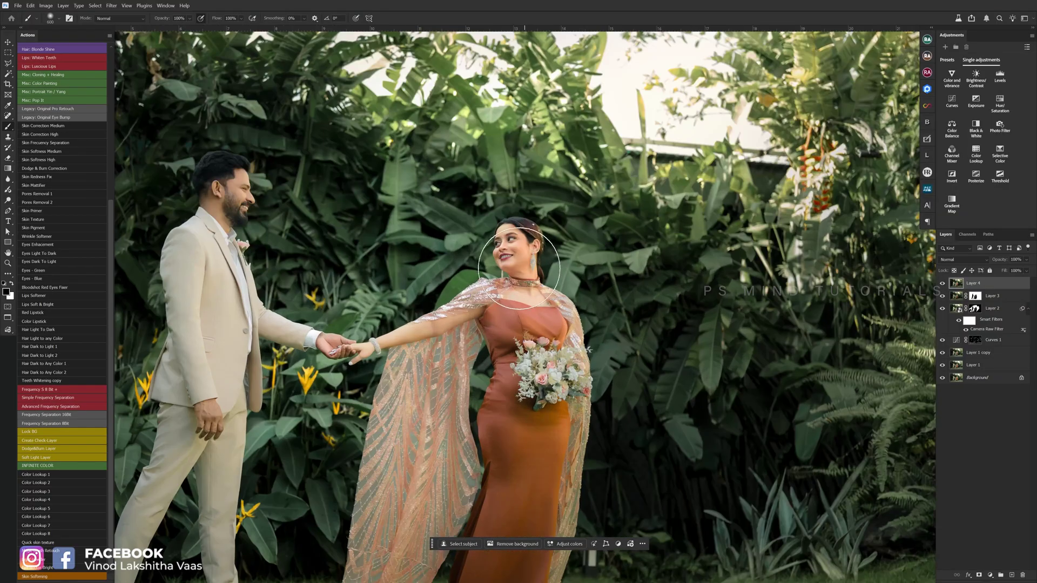
scroll(519, 266, up, 2)
scroll(518, 266, down, 1)
scroll(518, 265, down, 3)
scroll(400, 234, up, 1)
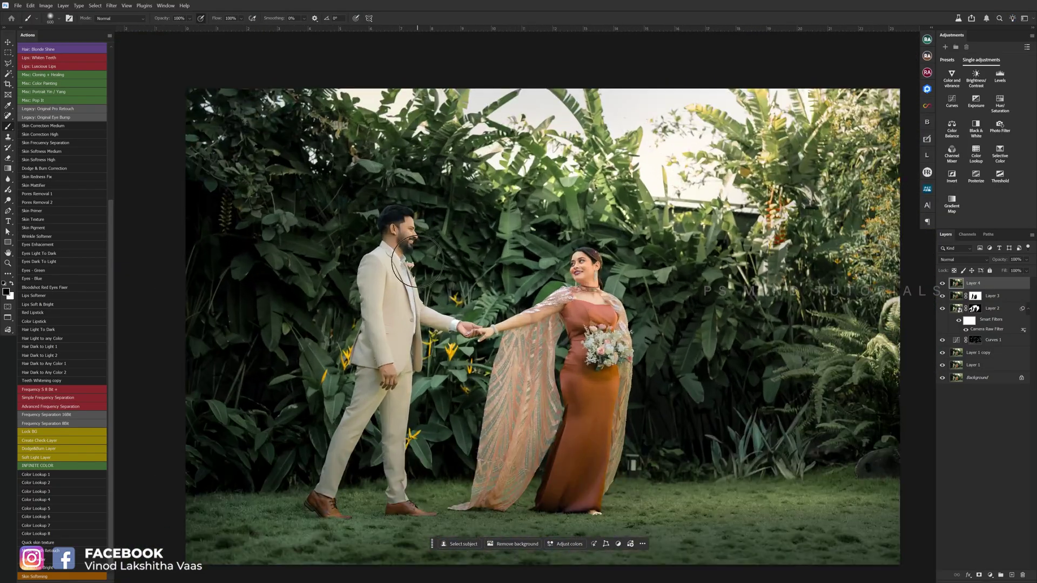
scroll(400, 233, up, 3)
scroll(400, 227, down, 1)
scroll(421, 242, down, 2)
scroll(458, 268, down, 2)
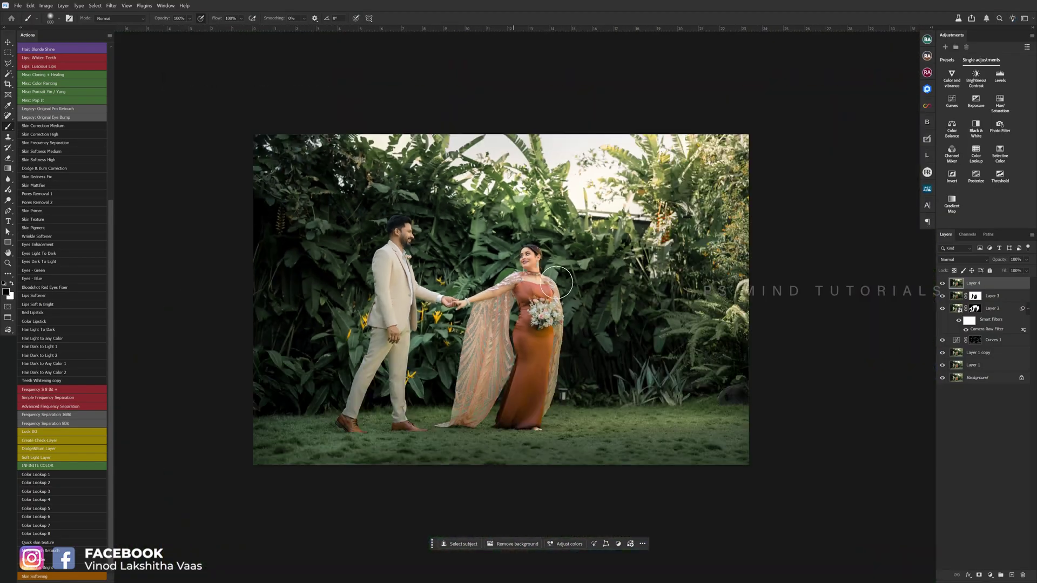
scroll(470, 273, up, 1)
scroll(486, 275, down, 2)
scroll(503, 267, up, 3)
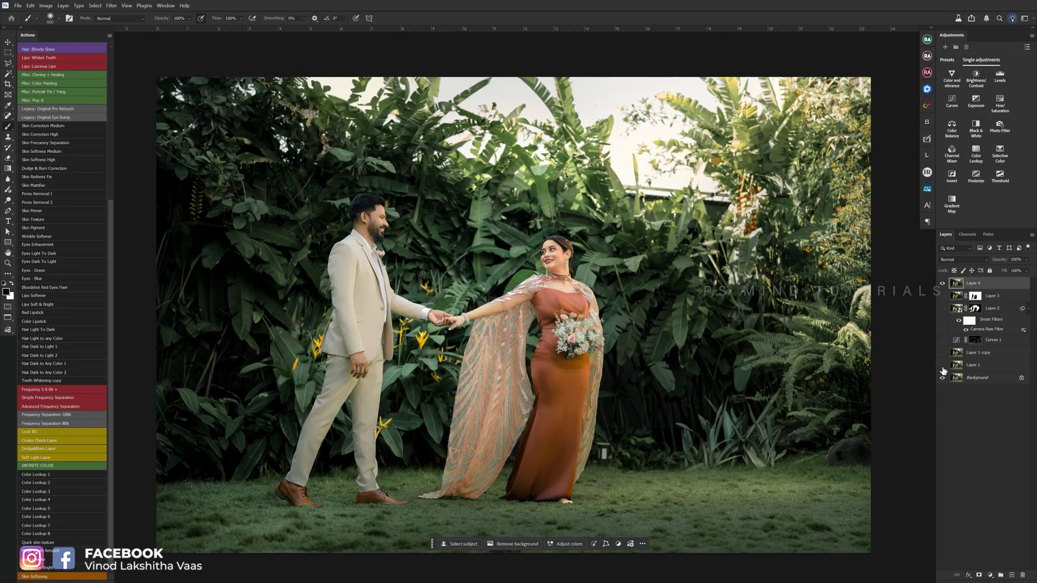
click(942, 283)
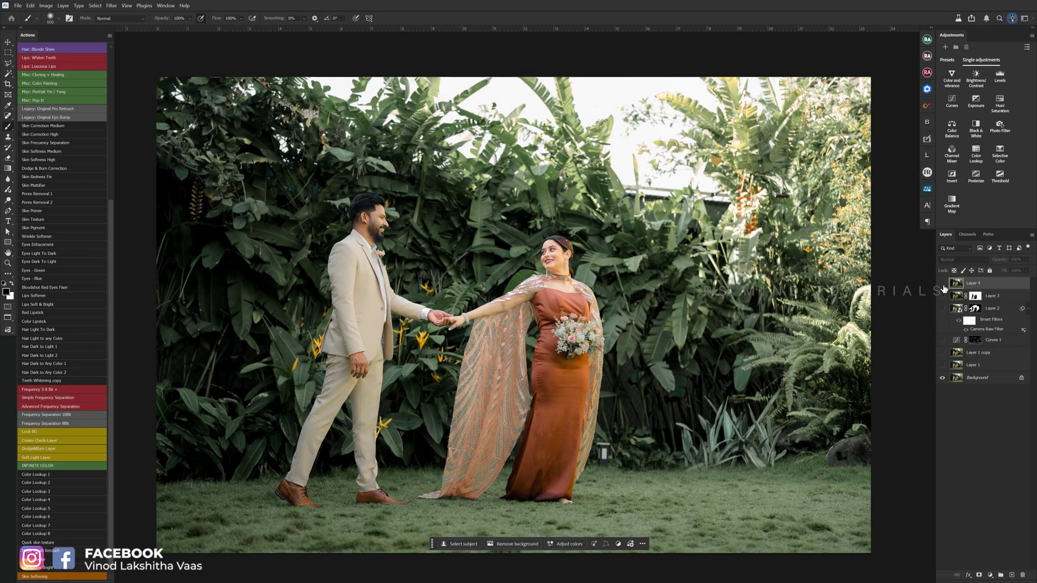
scroll(491, 284, down, 2)
scroll(524, 312, up, 1)
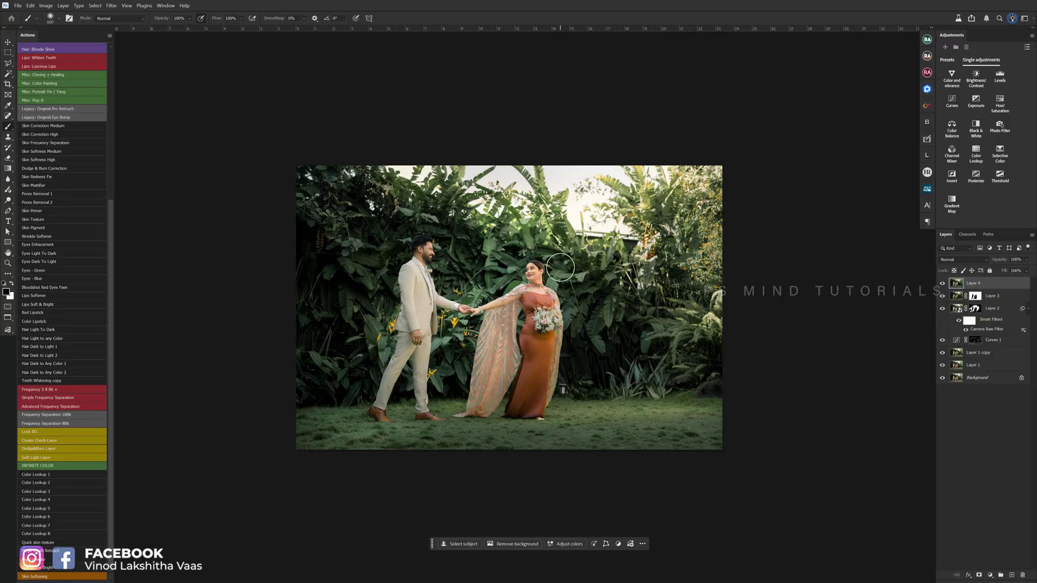
- Enlarge the canvas with the Crop tool past the photo on all sides, nudging the photo left
key(c)
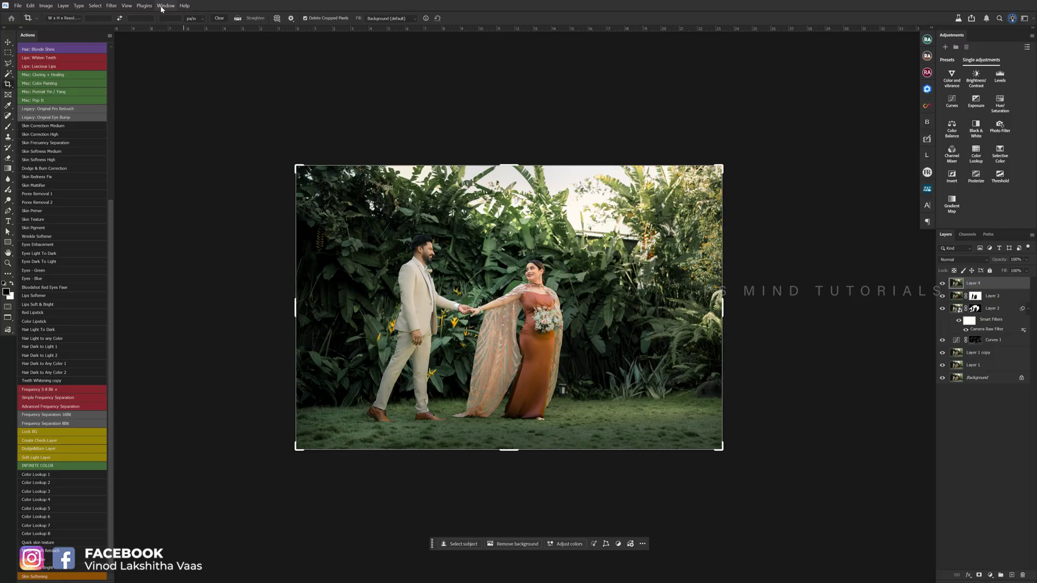
drag(724, 165, 789, 114)
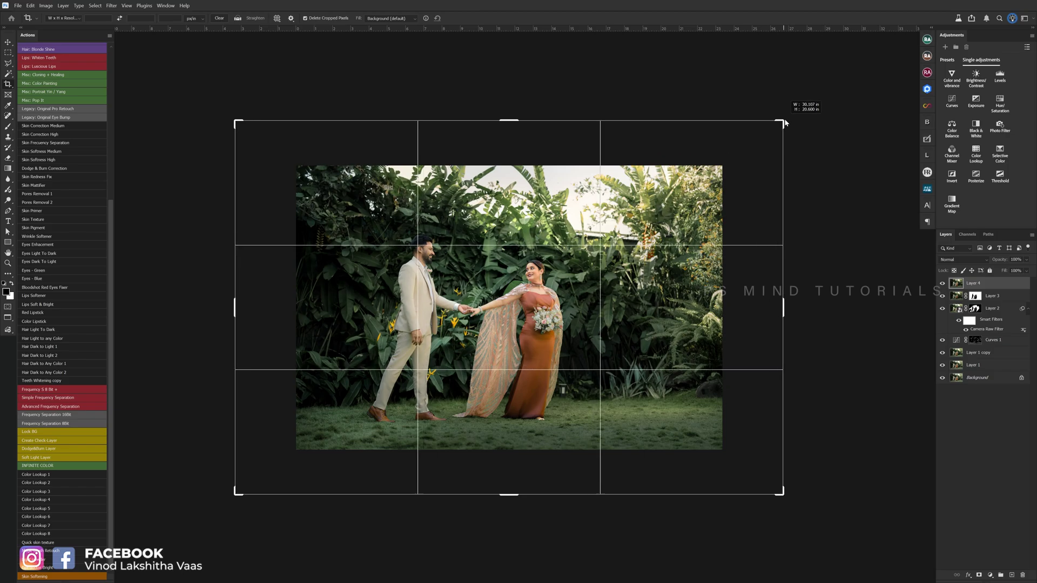
drag(532, 287, 519, 289)
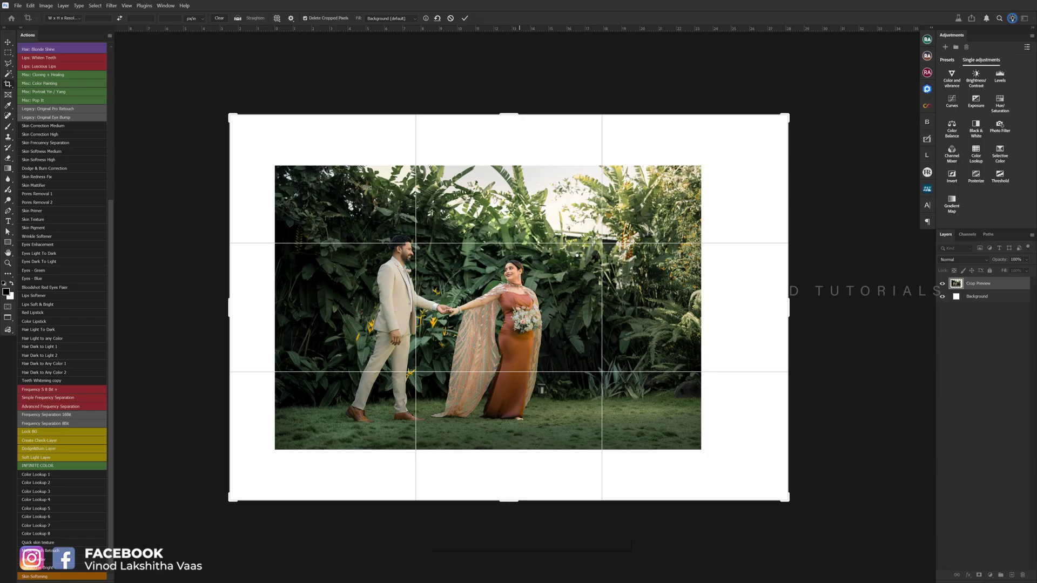
key(Return)
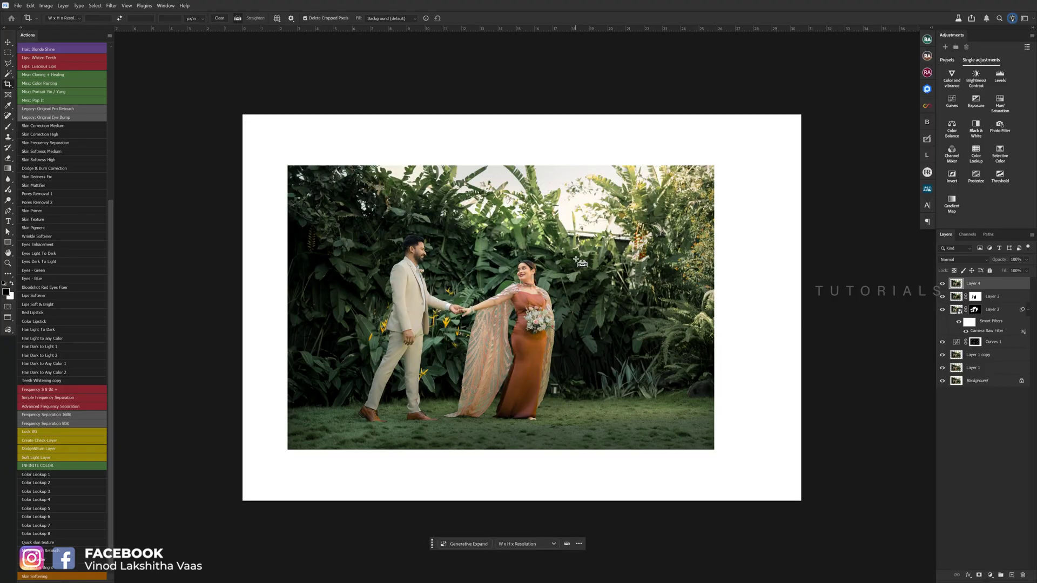
- Check the Image Size dialog, then close it without changes
key(ctrl+alt+i)
click(641, 127)
key(c)
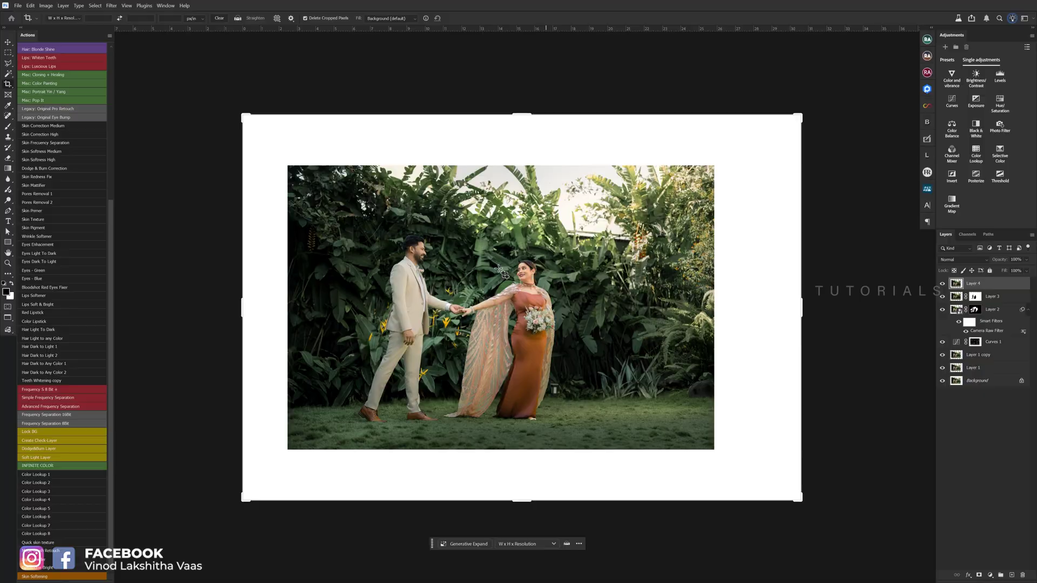
scroll(511, 289, up, 1)
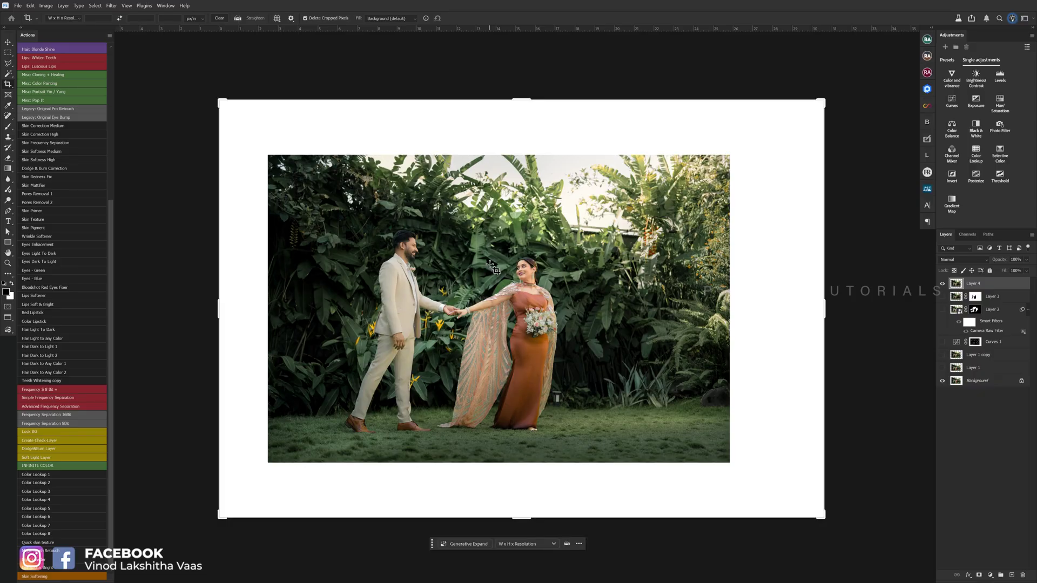
- Select the margin outside a rectangle just inside the photo and Generative Fill it with no prompt
key(m)
drag(297, 178, 694, 443)
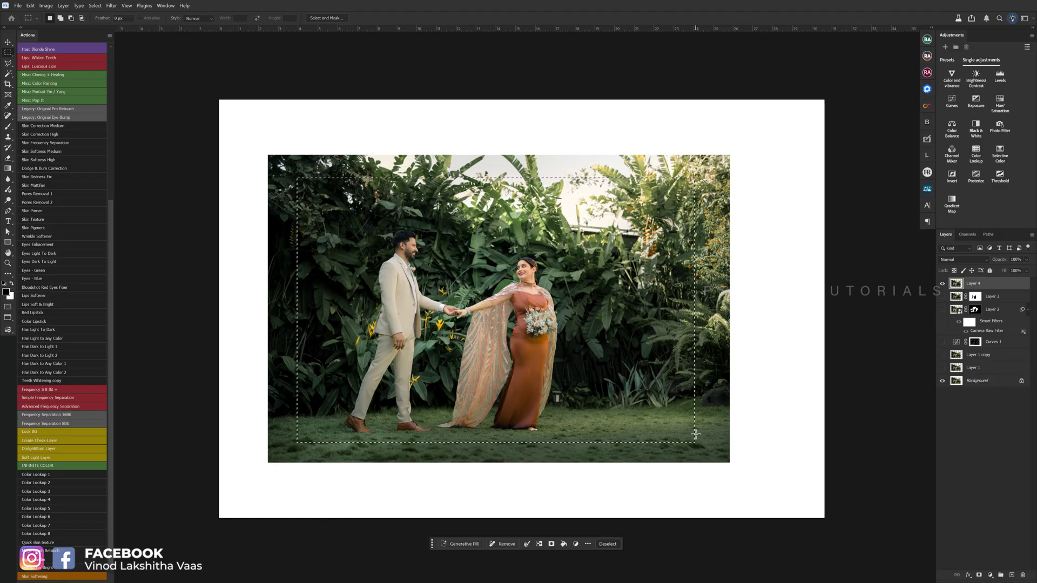
key(ctrl+shift+i)
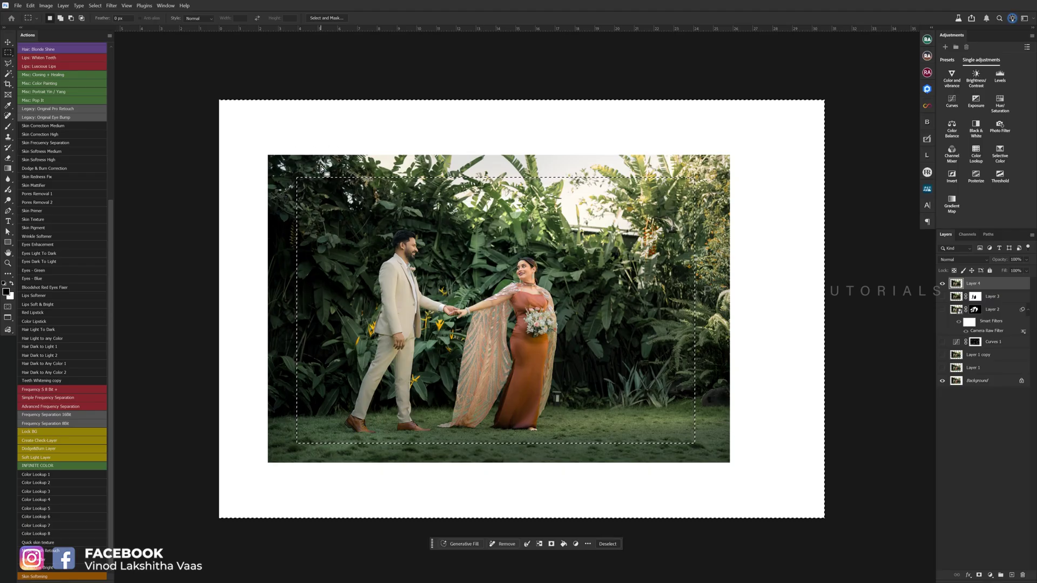
click(463, 545)
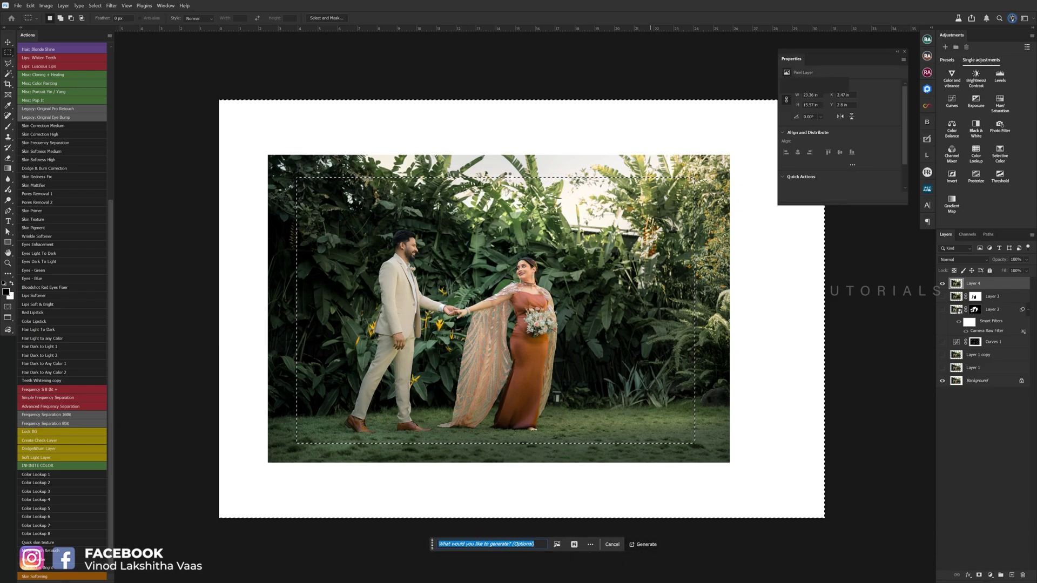
key(Return)
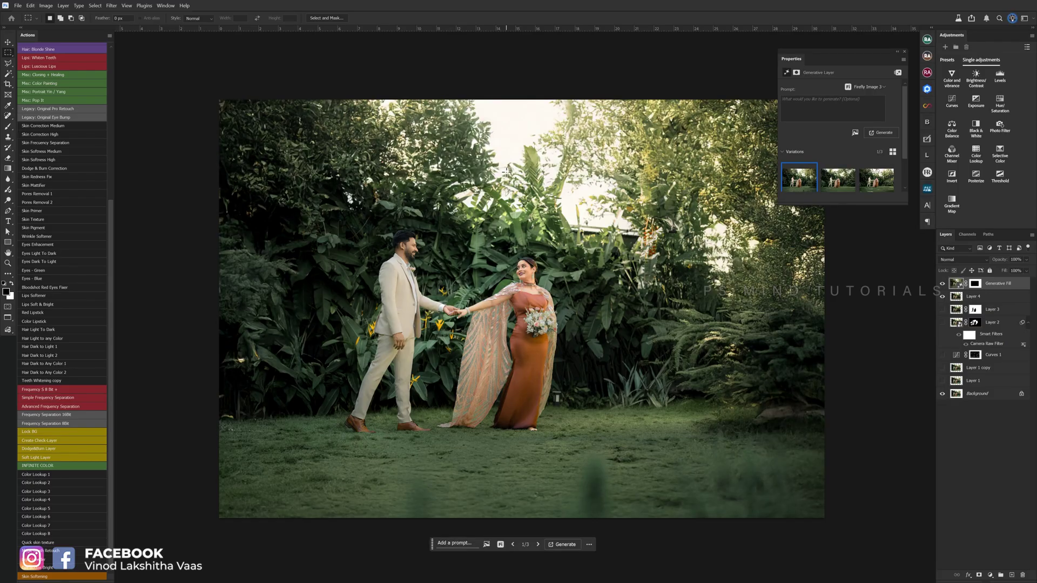
- Cycle through the three Generative Fill variations, settling back on variation 1
click(828, 184)
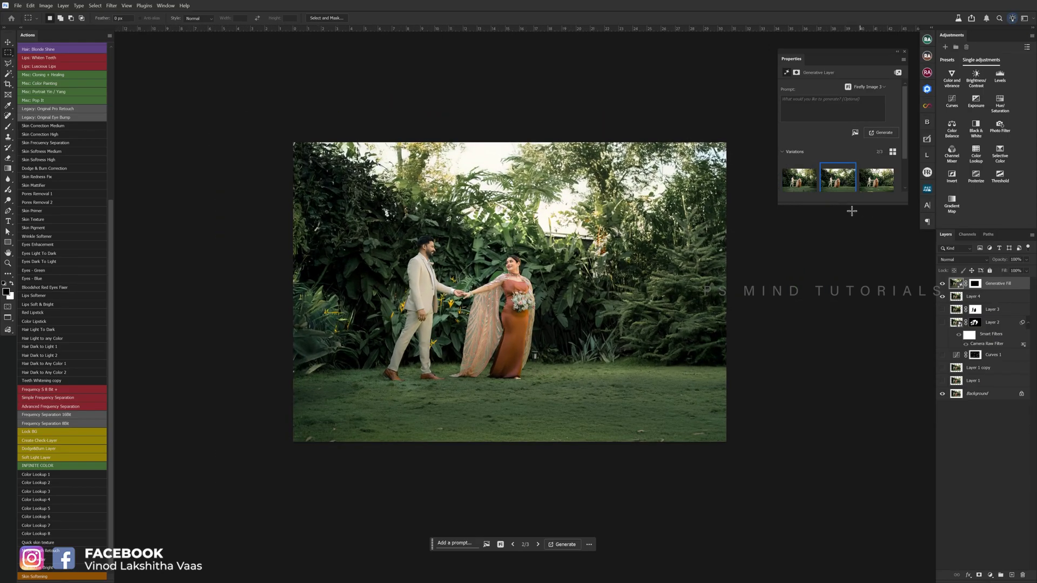
mouse_move(877, 178)
click(872, 184)
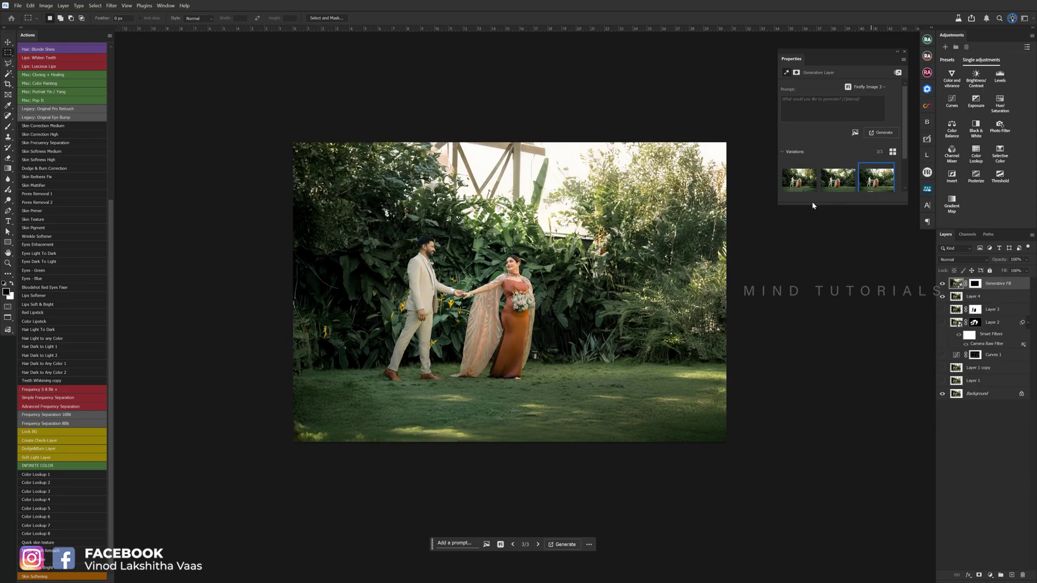
click(798, 187)
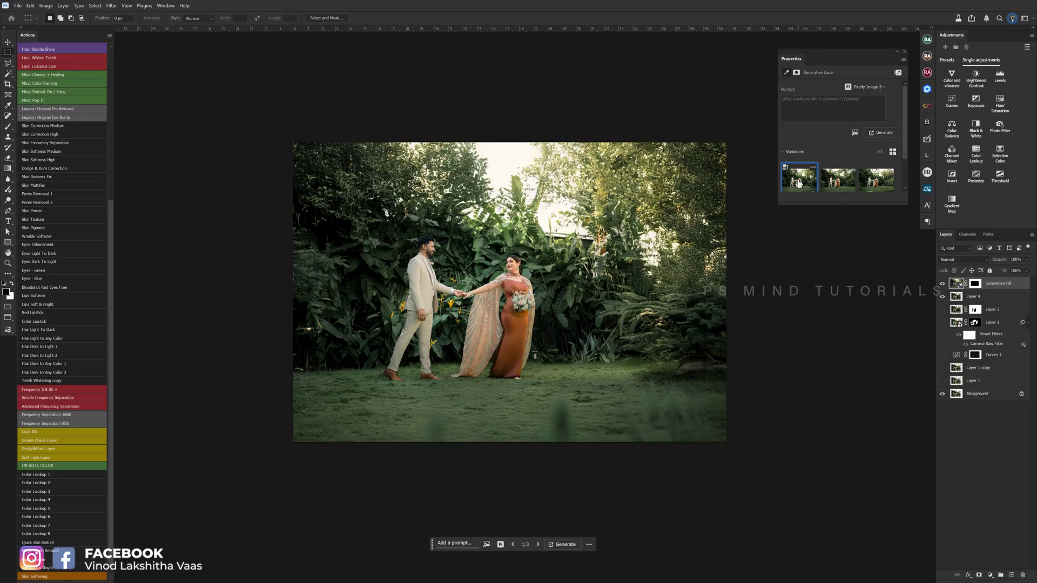
click(828, 186)
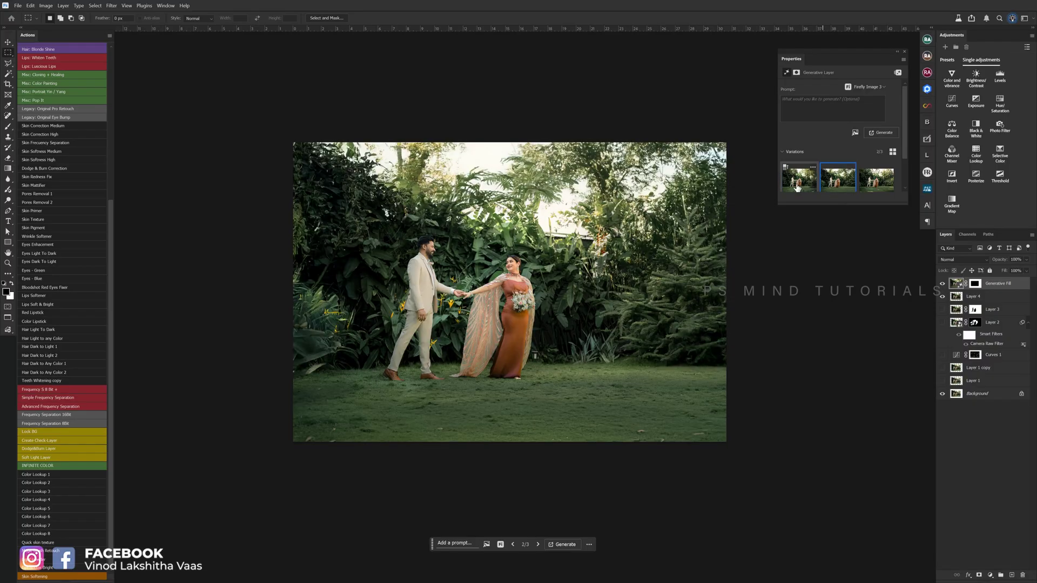
click(838, 184)
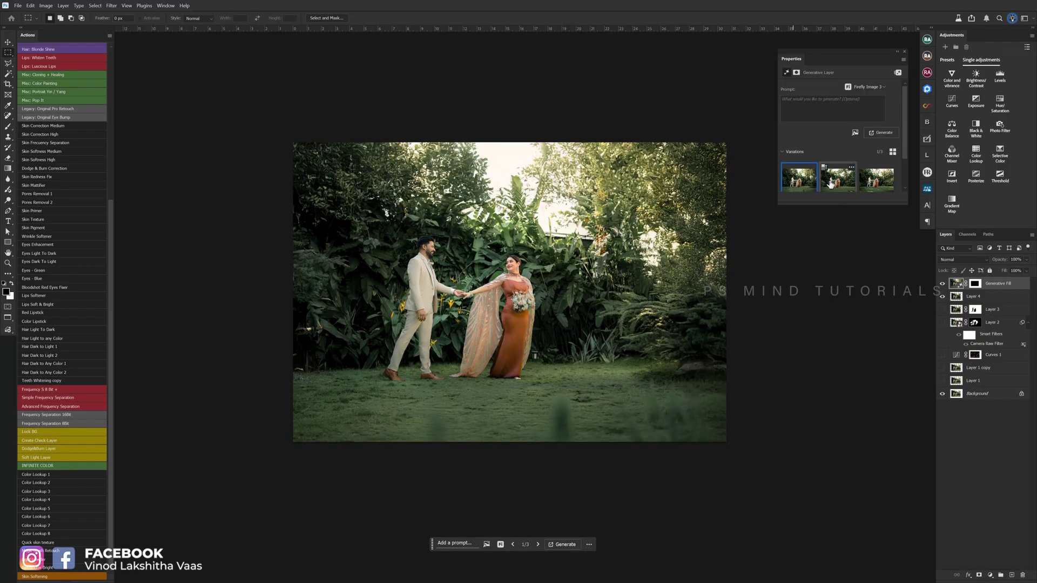
scroll(254, 289, up, 5)
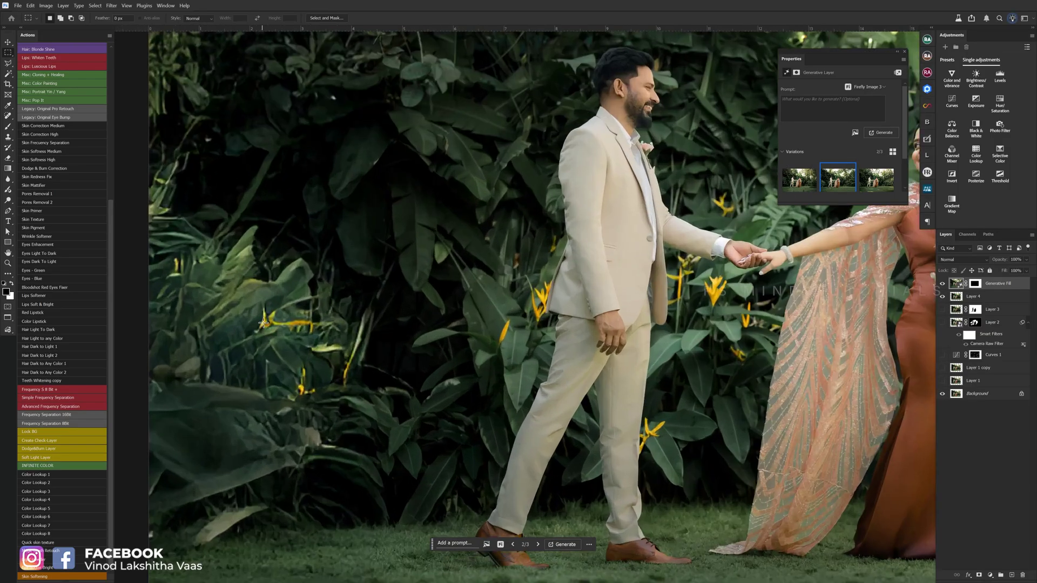
scroll(801, 195, down, 3)
click(800, 184)
- Zoom in to compare variations 2 and 1 closely, keeping variation 1
scroll(195, 307, up, 3)
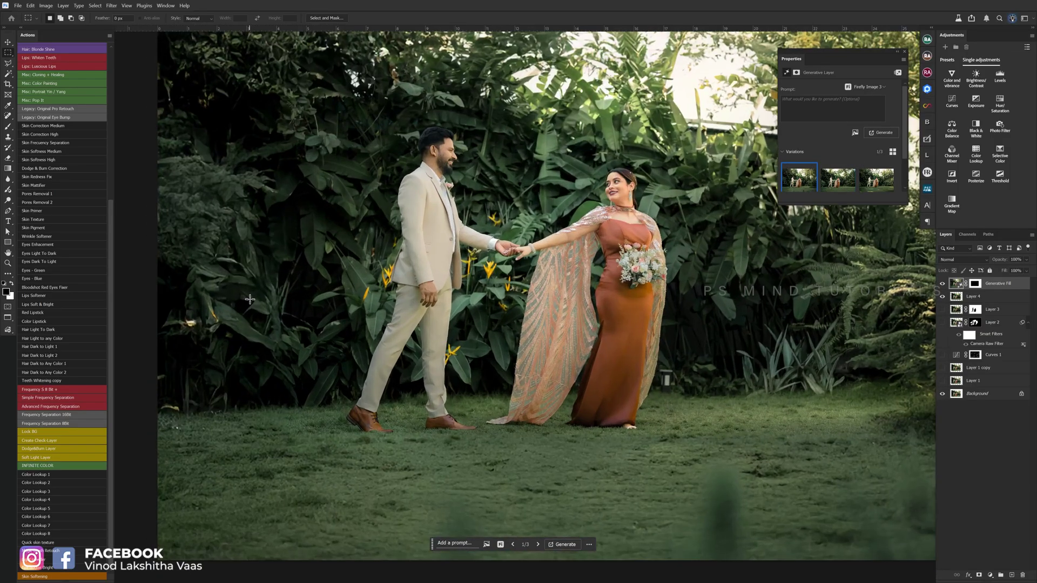
scroll(432, 288, down, 3)
scroll(431, 288, down, 2)
scroll(448, 259, up, 2)
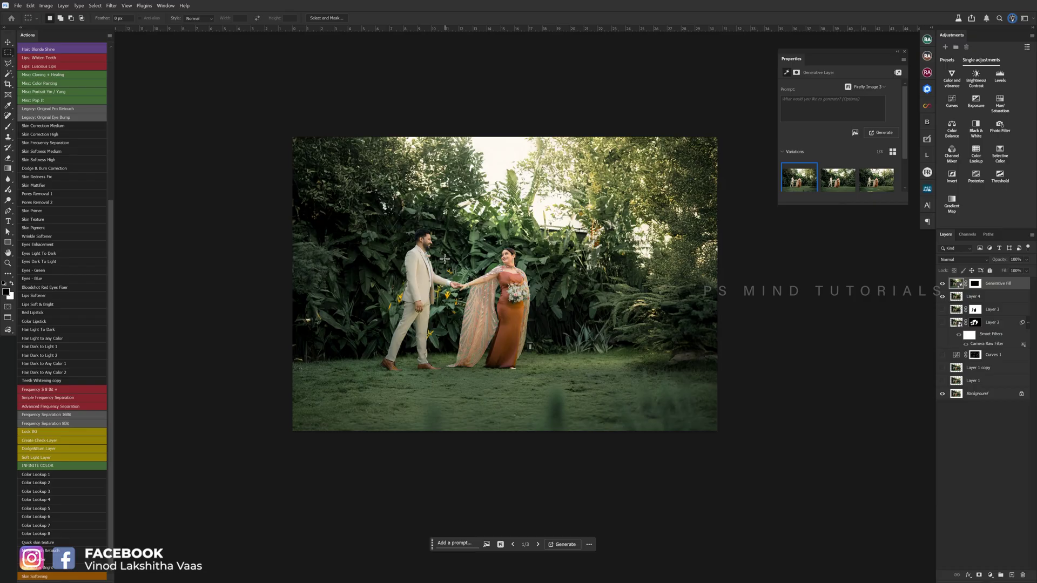
click(830, 185)
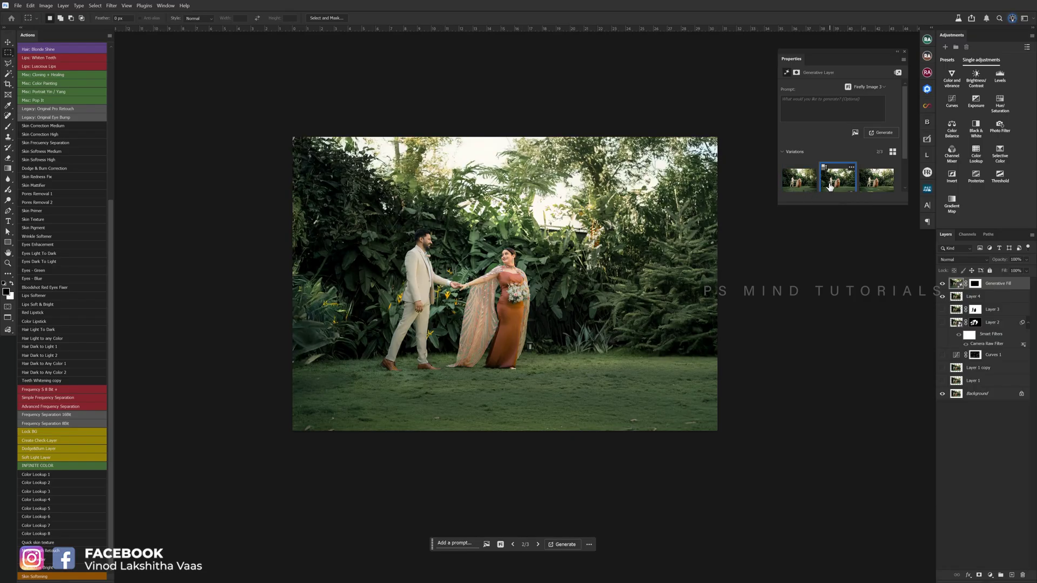
click(795, 188)
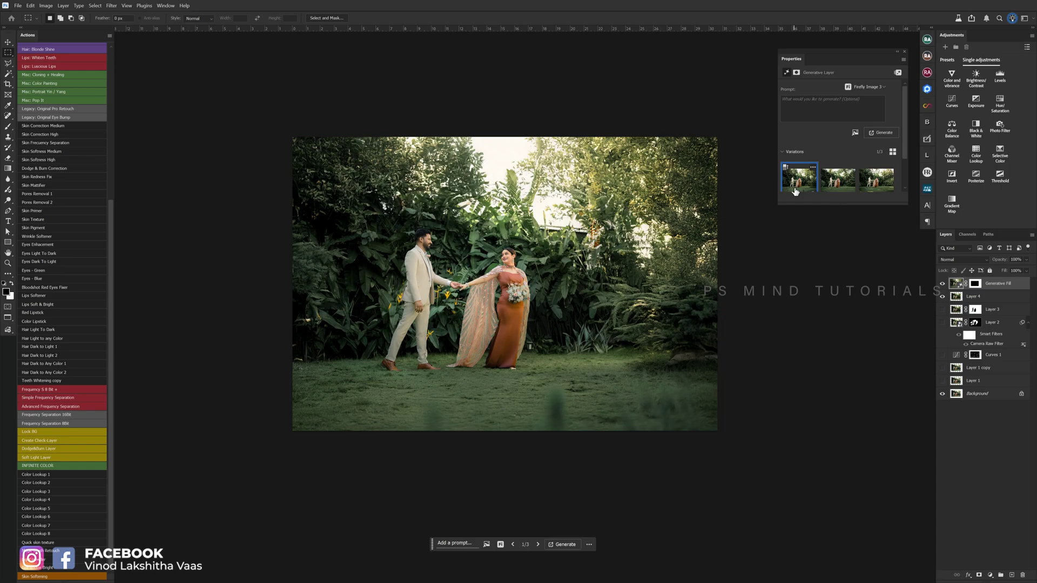
mouse_move(798, 178)
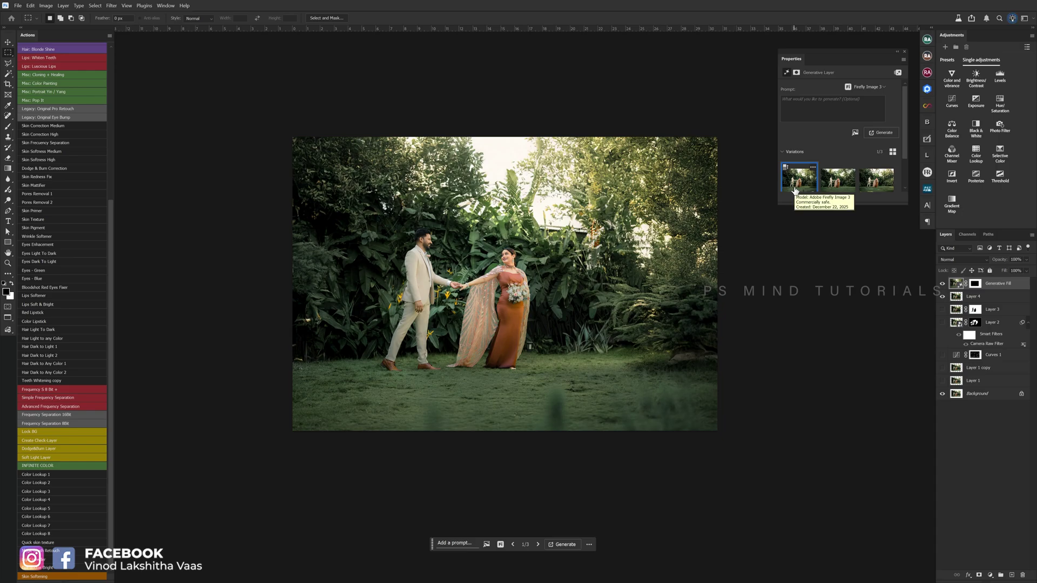
- Delete the Generative Fill layer's mask
click(977, 285)
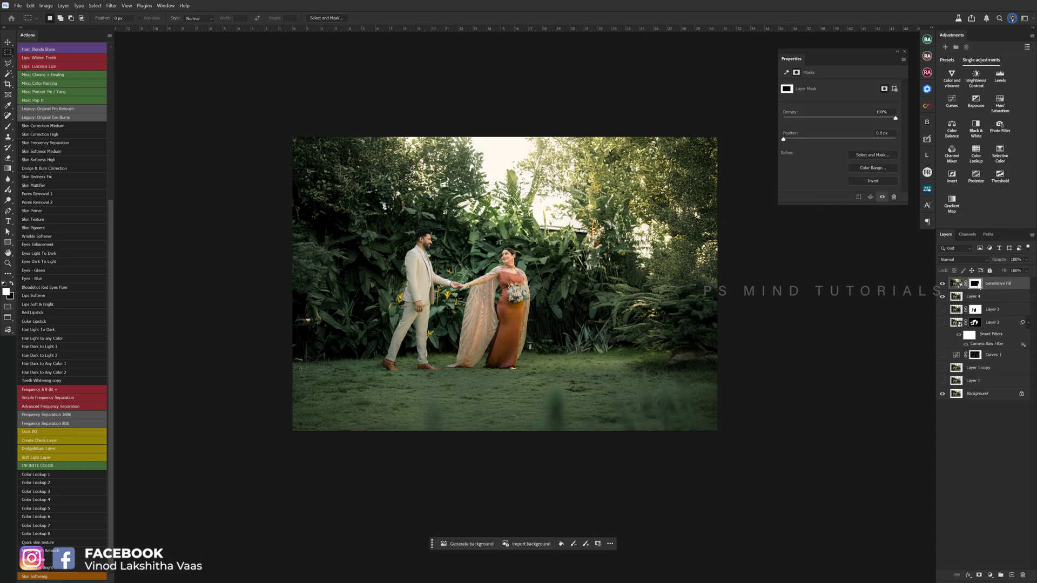
right_click(979, 285)
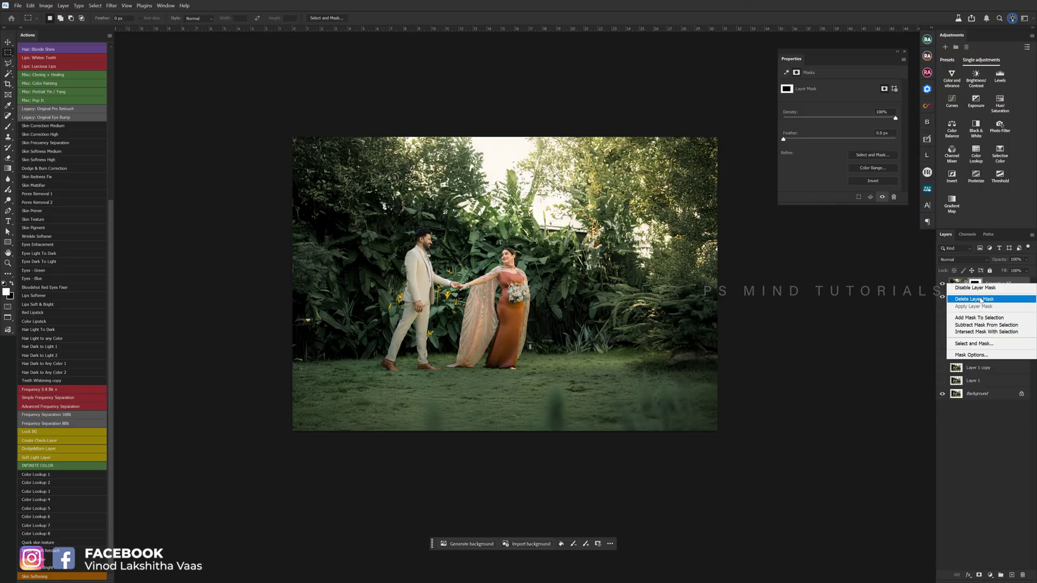
click(981, 300)
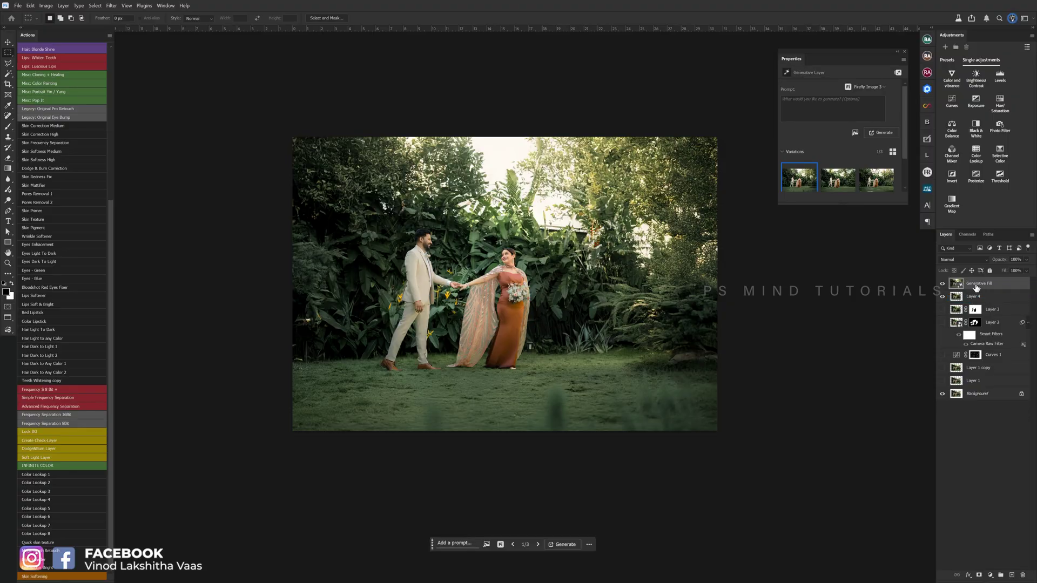
- Duplicate the layer, give the copy variation 2, and toggle visibility to compare both fills
key(ctrl+j)
click(844, 185)
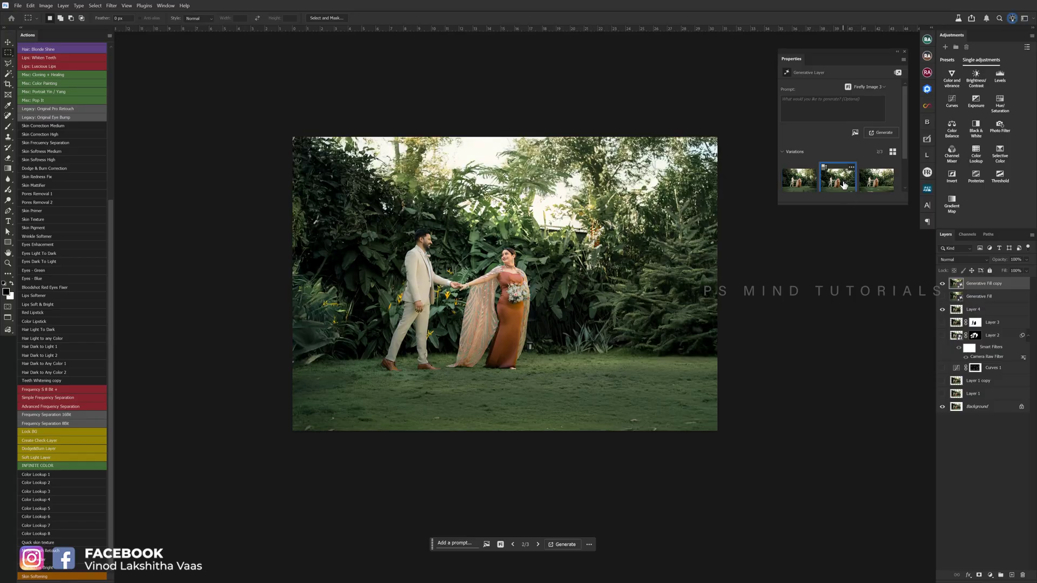
click(904, 53)
click(942, 283)
click(943, 296)
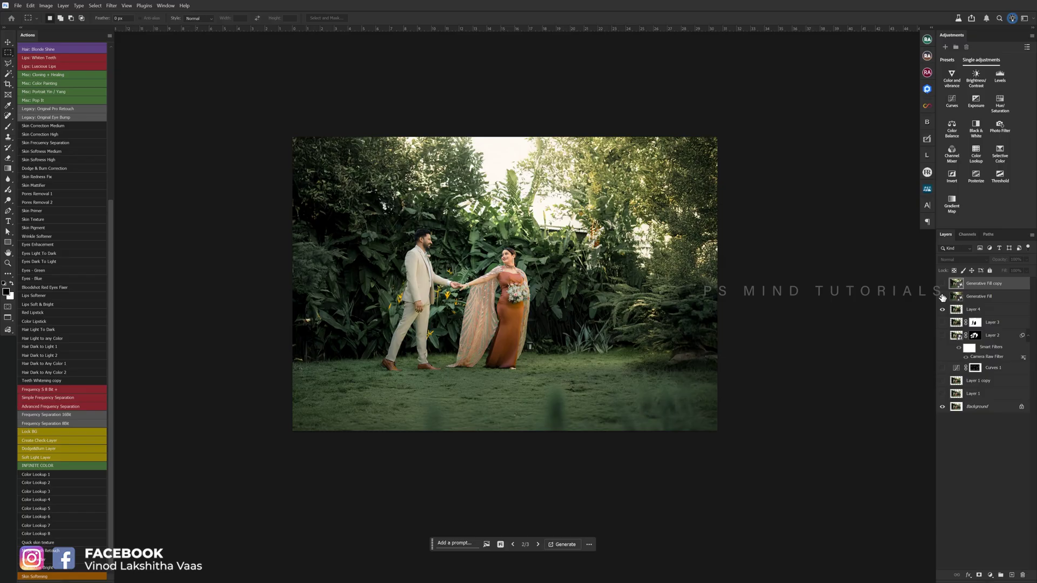
click(966, 296)
click(942, 283)
- Compare the fills, try and undo a mask on Generative Fill, then select the visible copy
click(942, 283)
click(942, 283)
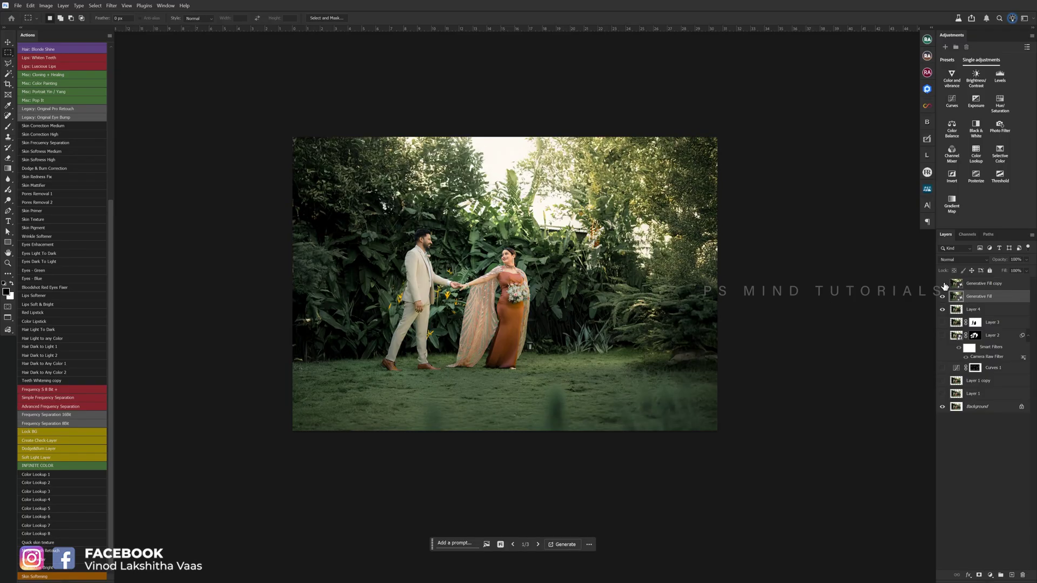
click(942, 283)
alt+click(979, 575)
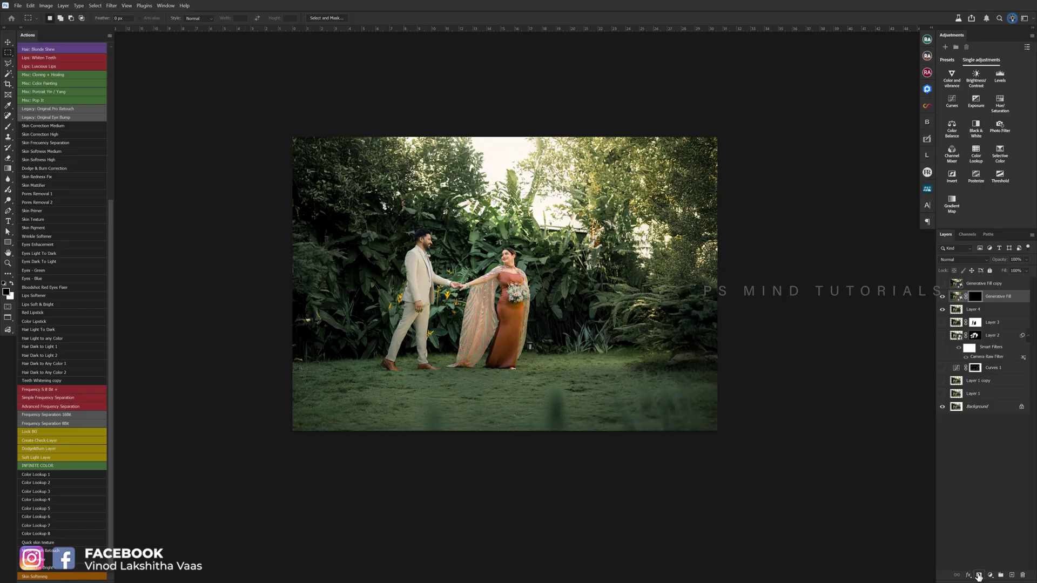
key(ctrl+z)
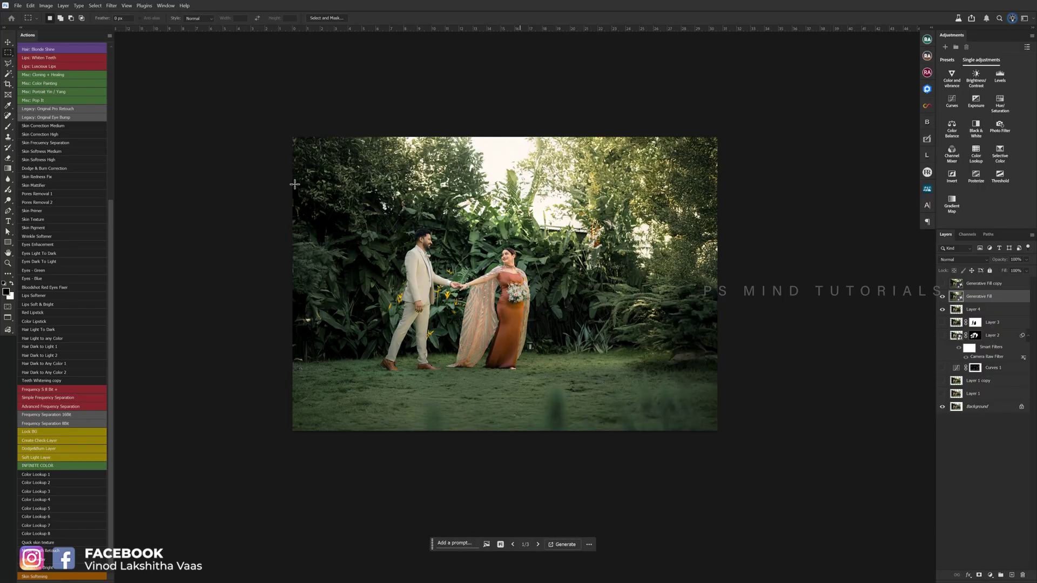
click(942, 283)
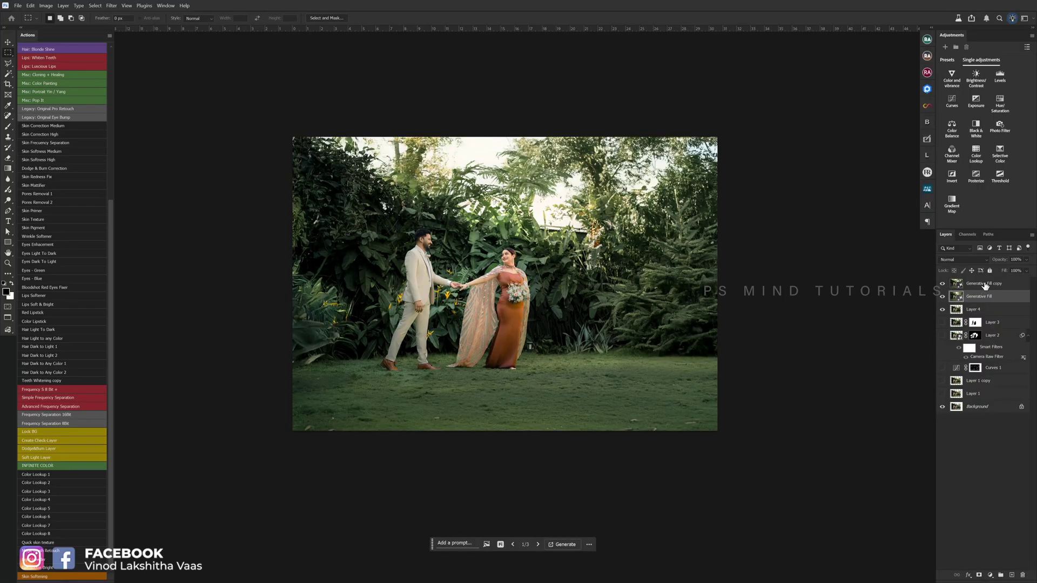
click(980, 284)
- Mask the Generative Fill copy to the selected right part of the image and zoom to check it
drag(723, 132, 461, 471)
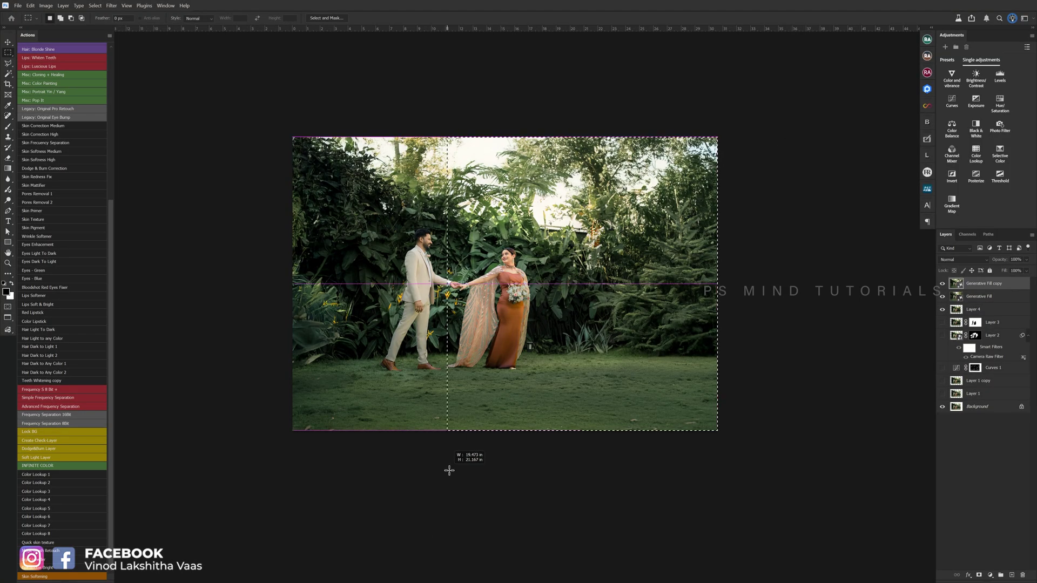
click(979, 576)
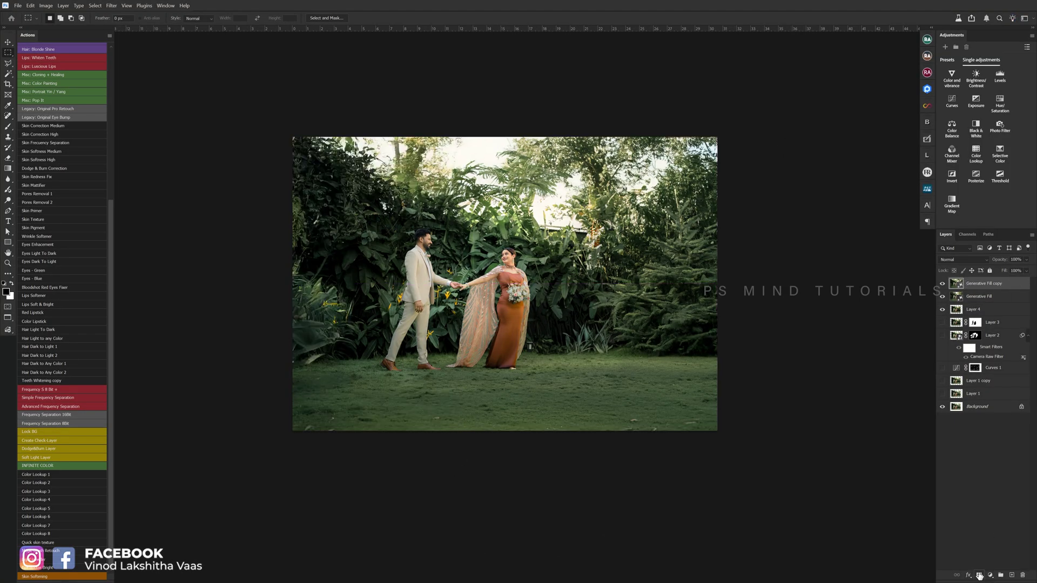
scroll(540, 243, up, 1)
scroll(529, 270, up, 2)
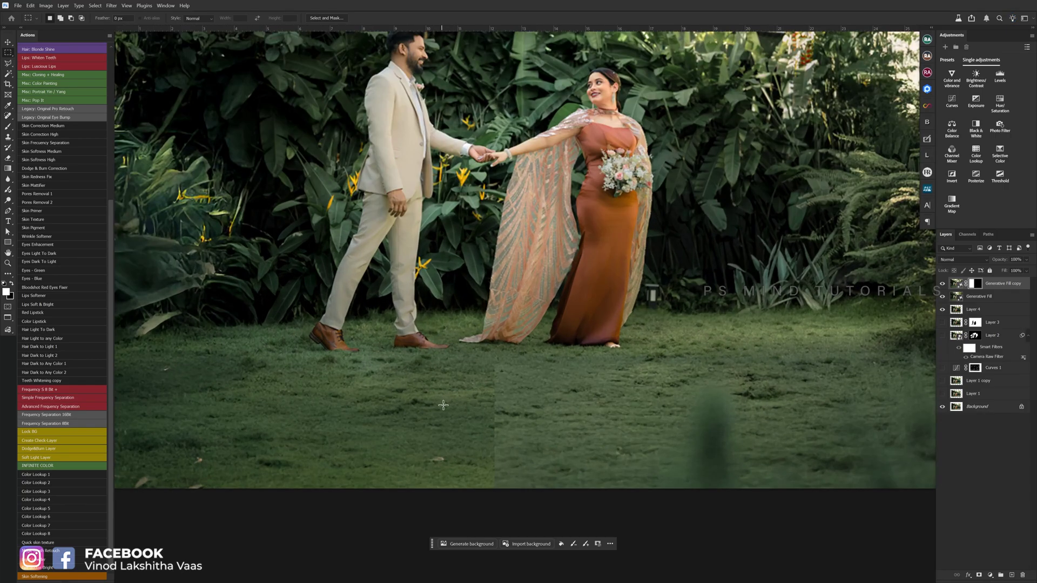
scroll(516, 302, up, 1)
scroll(503, 325, up, 1)
scroll(503, 326, down, 6)
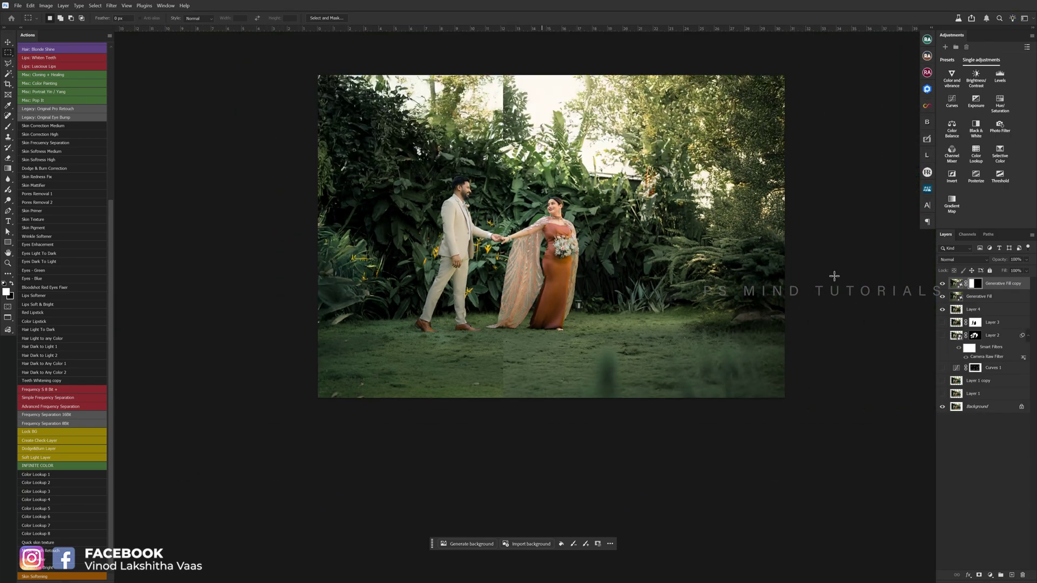
click(986, 300)
- Undo a layer merge, then brush the copy's mask to soften the upper-foliage seam and reveal brighter leaves
key(ctrl+e)
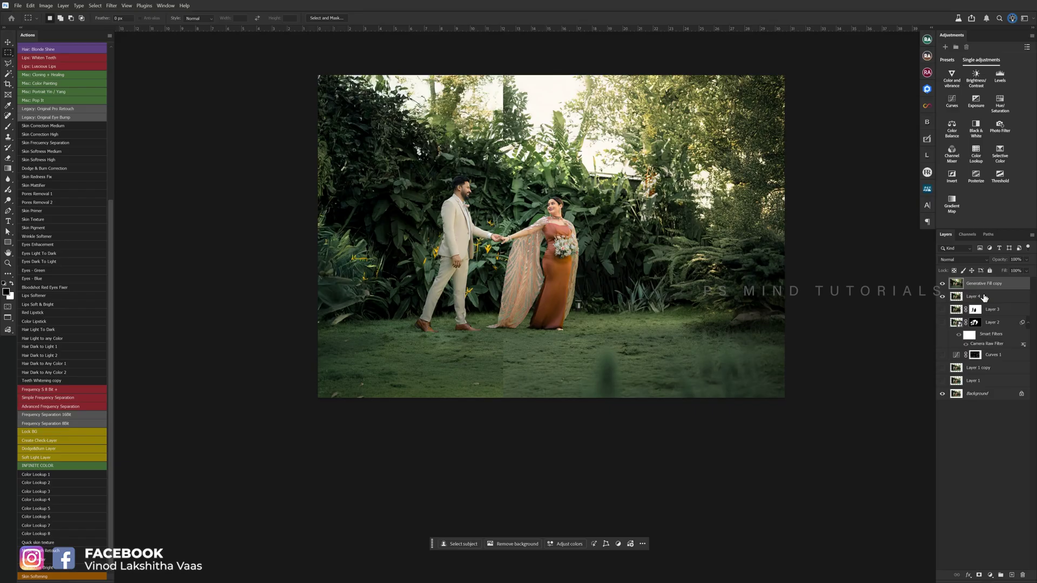
key(ctrl+z)
key(x)
key(b)
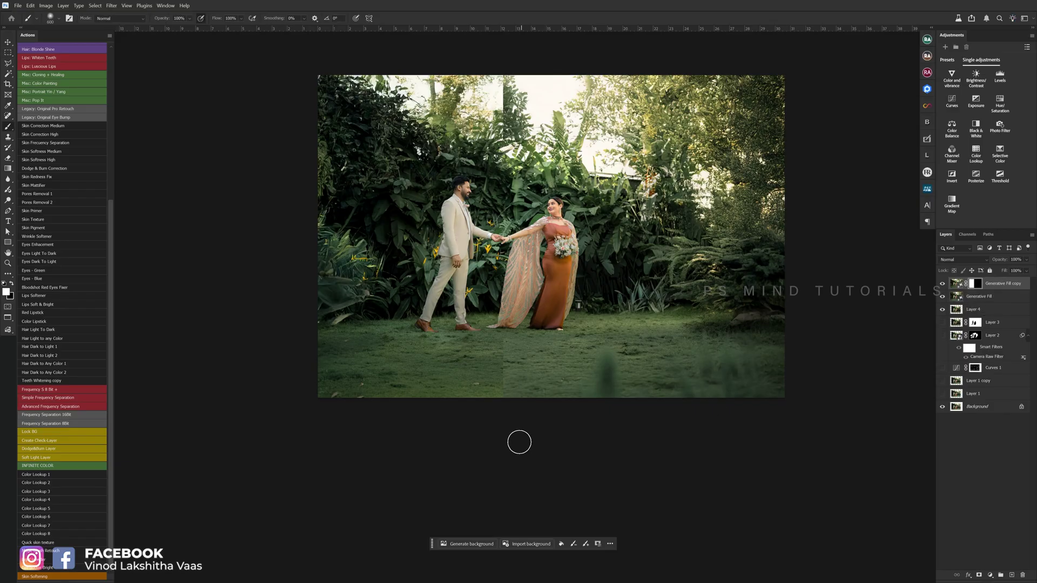
scroll(513, 345, up, 2)
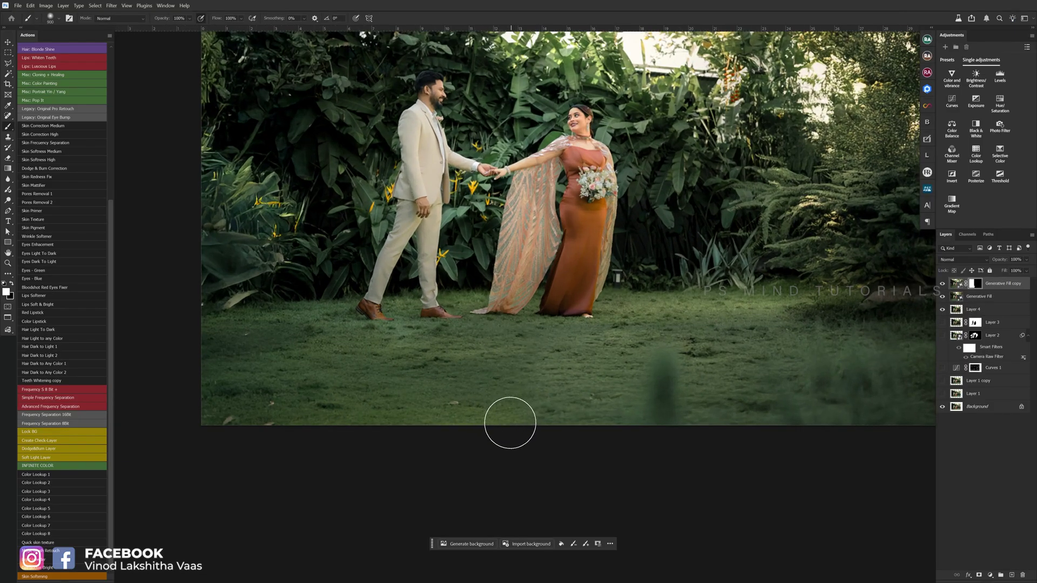
scroll(509, 421, down, 2)
drag(502, 162, 516, 143)
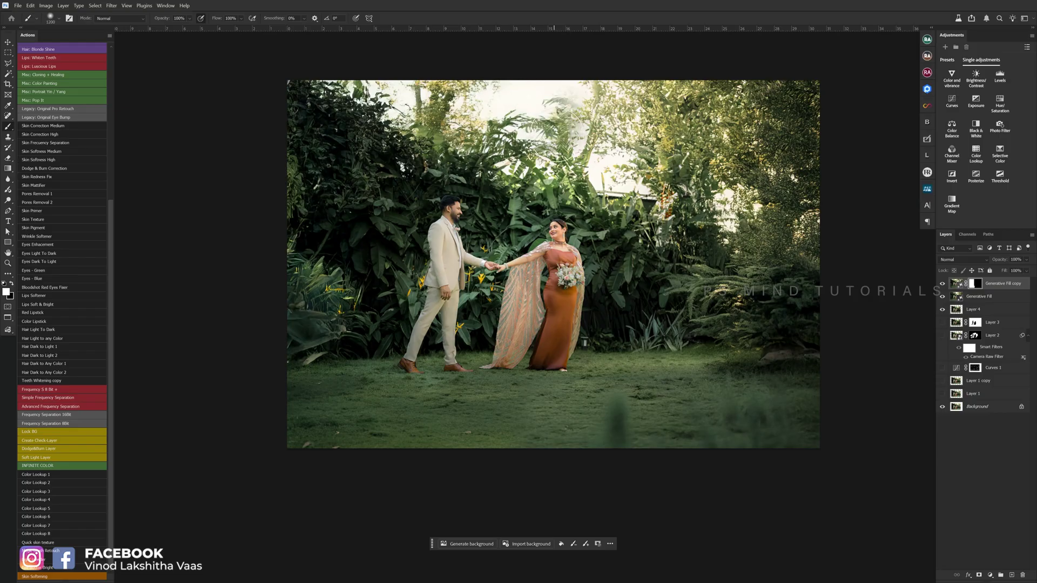
key(bracketleft)
key(bracketleft)
key(bracketleft)
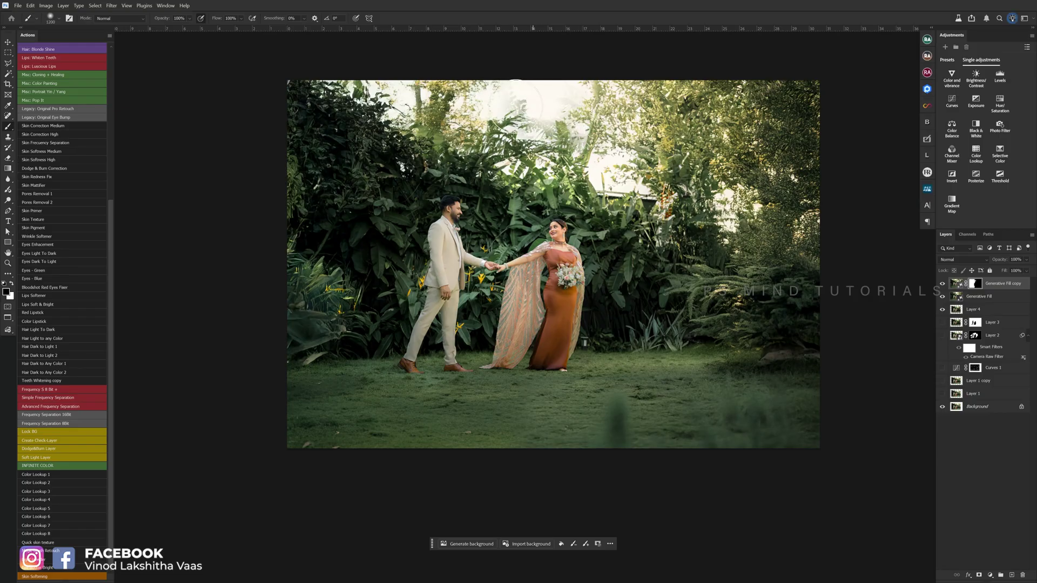
scroll(521, 90, up, 2)
drag(491, 97, 530, 104)
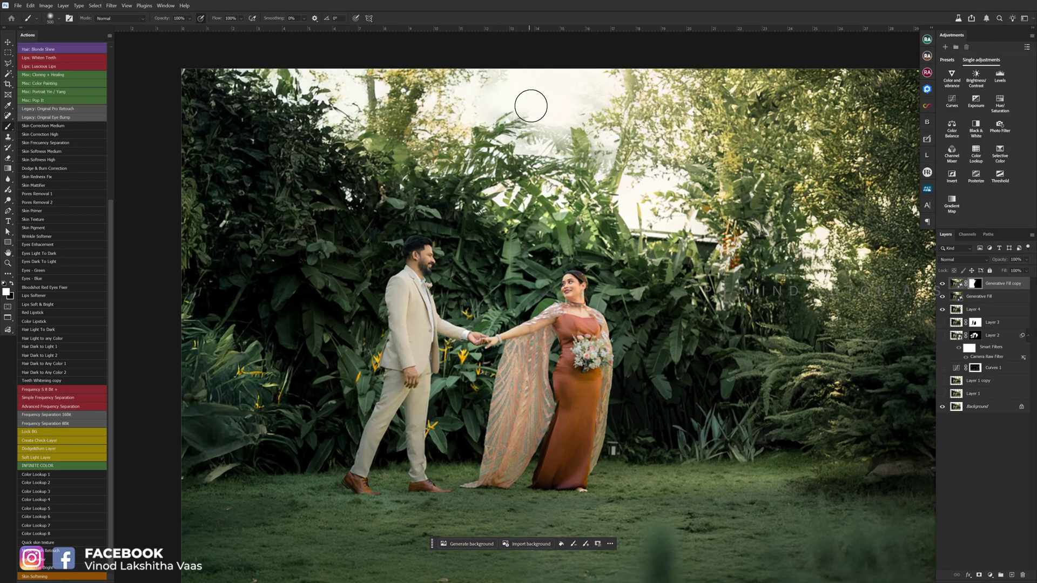
key(bracketleft)
scroll(534, 281, down, 2)
scroll(535, 280, up, 2)
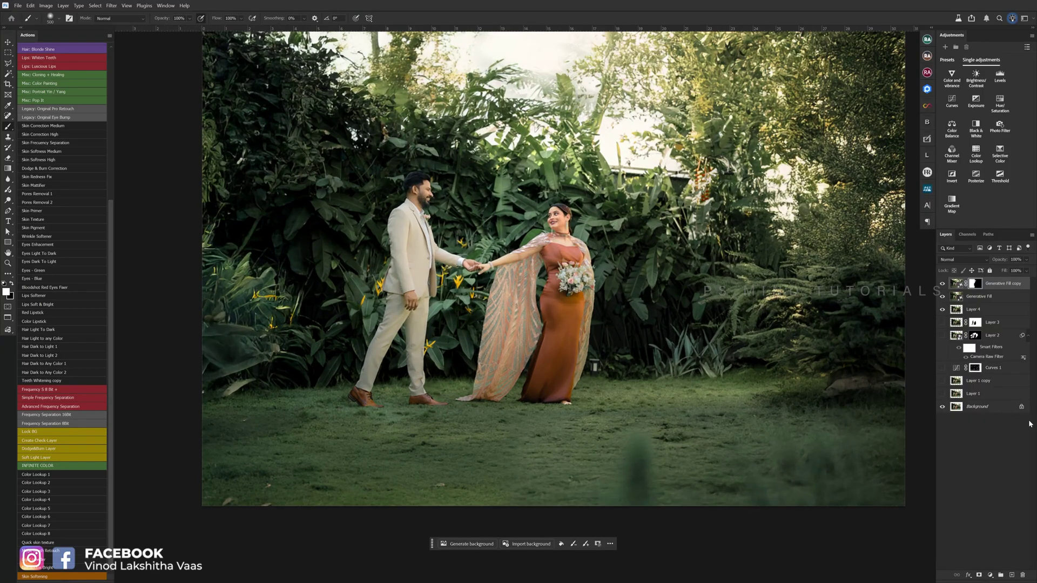
- Merge the generative fill layers, add a black mask, and reveal the fill in the top-left corner and left edge
shift+click(984, 298)
key(ctrl+e)
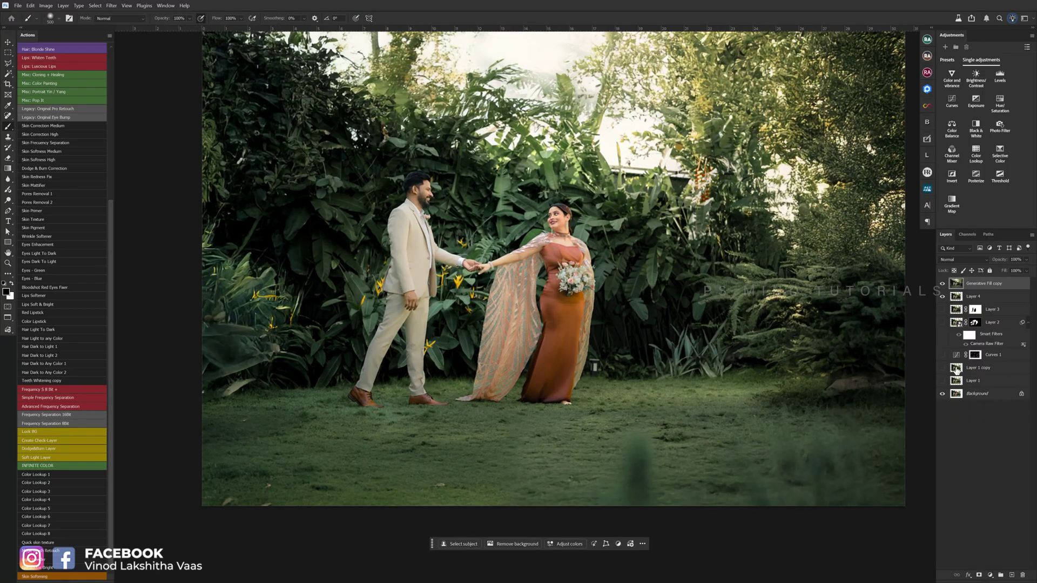
alt+click(979, 576)
scroll(537, 335, up, 1)
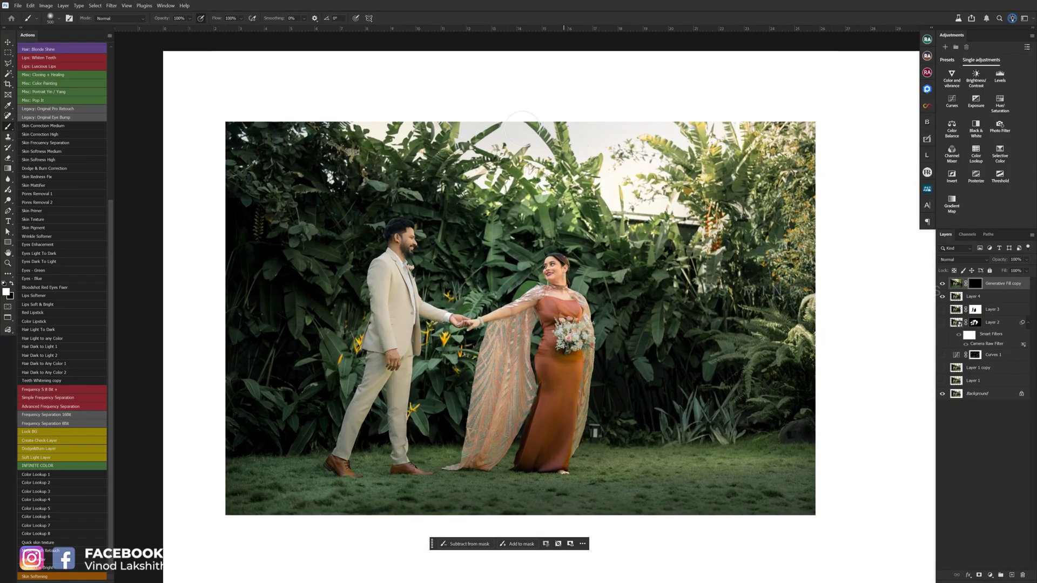
key(bracketright)
key(bracketright)
key(bracketright)
drag(198, 146, 185, 150)
scroll(219, 116, down, 2)
key(bracketright)
key(bracketright)
key(bracketright)
mouse_move(220, 116)
mouse_down()
mouse_move(196, 387)
mouse_move(342, 497)
mouse_move(245, 481)
mouse_move(677, 479)
mouse_up()
- Paint the mask to reveal grass along the bottom right and right edge, and foliage over the white top band
scroll(221, 294, up, 2)
key(bracketleft)
key(bracketleft)
key(bracketleft)
scroll(514, 433, down, 2)
key(bracketright)
key(bracketright)
key(bracketright)
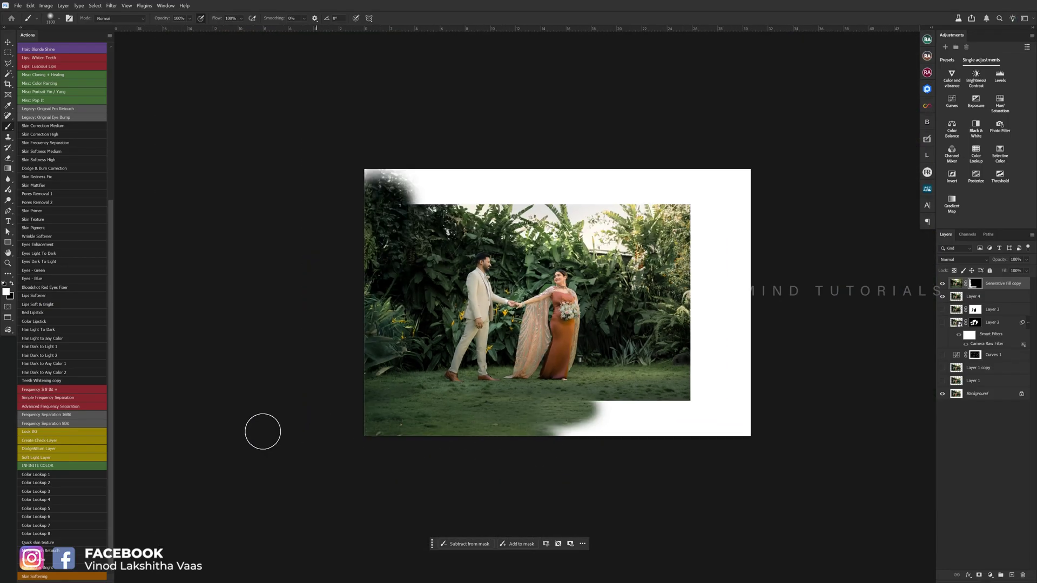
mouse_move(261, 430)
mouse_down()
mouse_move(637, 433)
mouse_move(710, 400)
mouse_up()
key(bracketright)
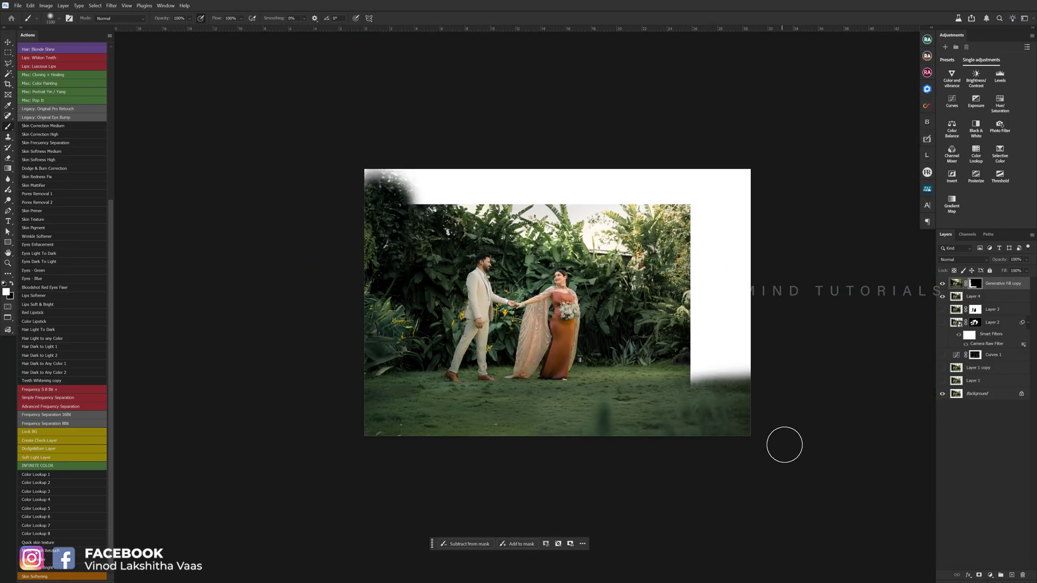
mouse_move(784, 442)
mouse_down()
mouse_move(704, 365)
mouse_move(733, 393)
mouse_move(731, 308)
mouse_move(702, 194)
mouse_move(736, 168)
mouse_move(518, 169)
mouse_up()
key(bracketright)
key(bracketright)
key(bracketleft)
key(bracketleft)
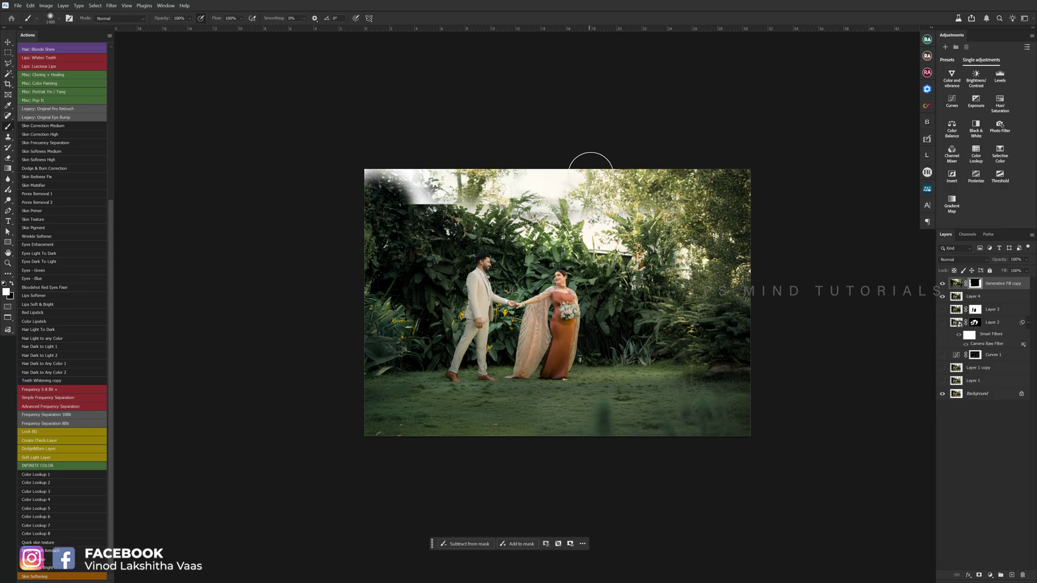
drag(590, 169, 391, 190)
- Adjust the brush size while zooming around the canvas to inspect the blended treetops
key(bracketleft)
key(bracketleft)
key(bracketleft)
scroll(444, 186, up, 3)
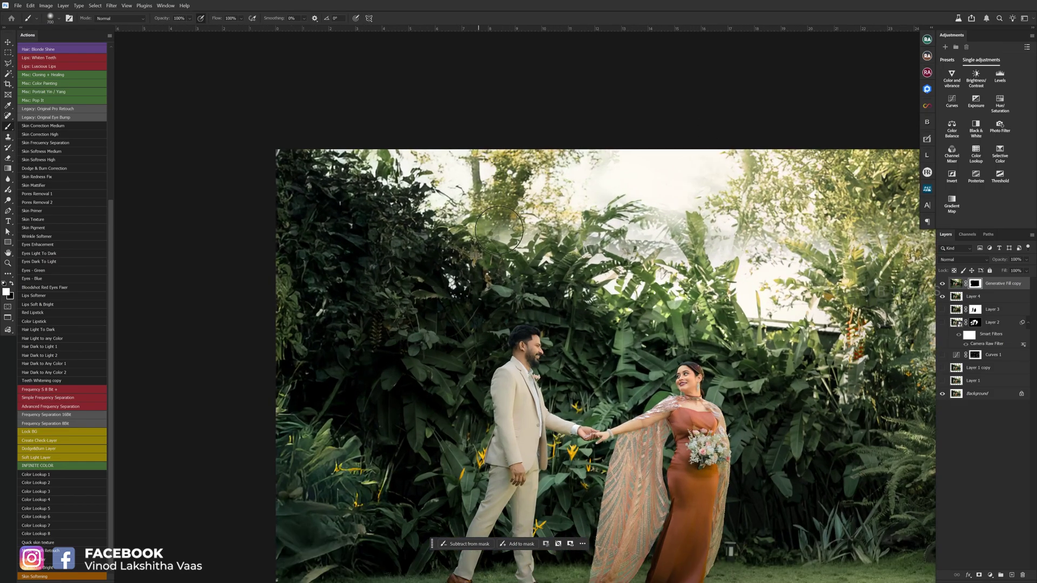
key(bracketleft)
key(bracketleft)
key(bracketleft)
scroll(543, 240, up, 1)
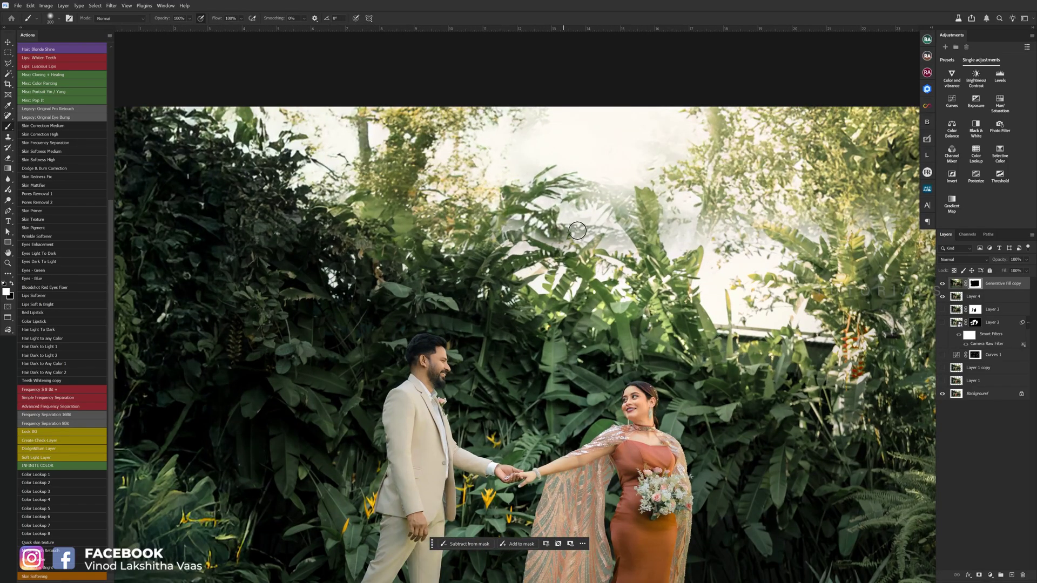
key(bracketright)
key(bracketright)
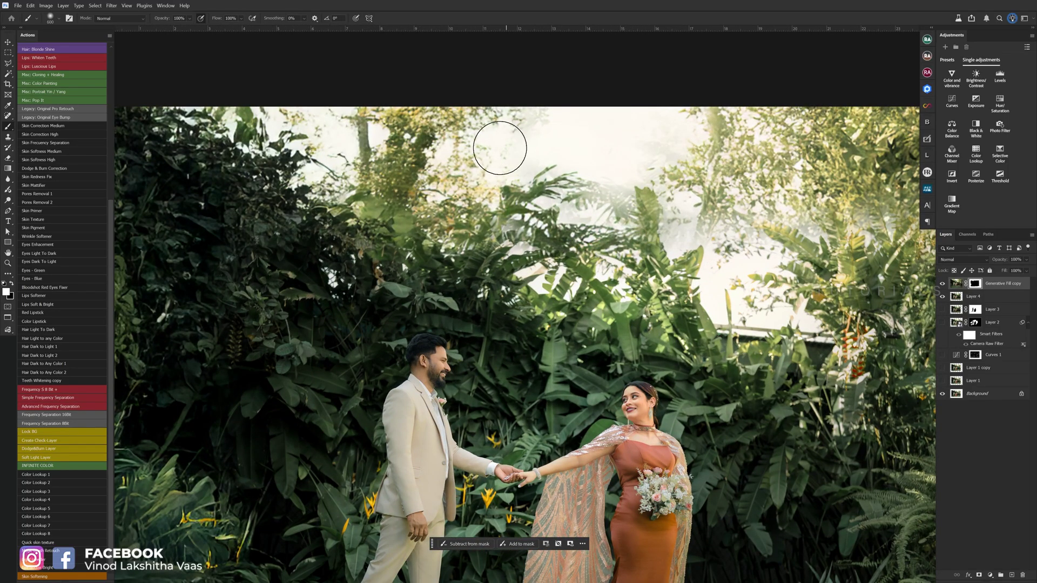
scroll(499, 146, down, 2)
key(bracketleft)
scroll(702, 205, up, 2)
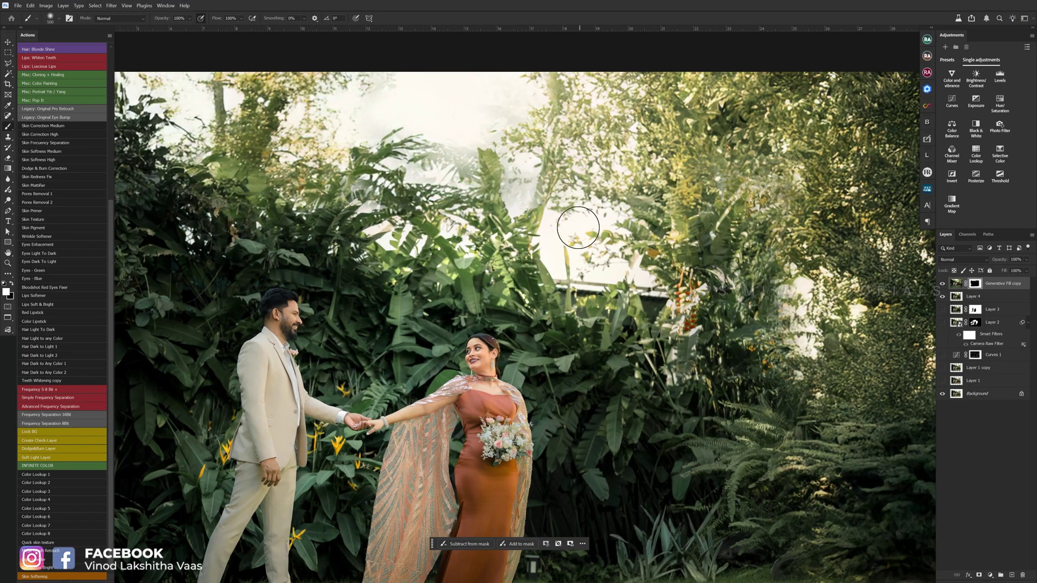
key(bracketright)
key(bracketright)
scroll(519, 189, down, 2)
scroll(642, 184, up, 2)
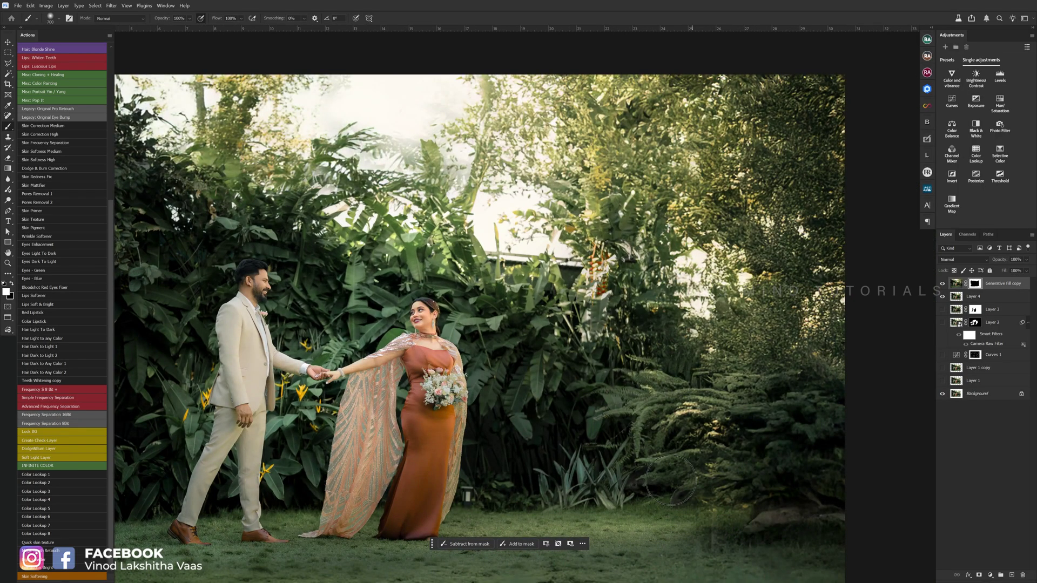
key(bracketright)
scroll(654, 438, down, 1)
scroll(574, 369, down, 2)
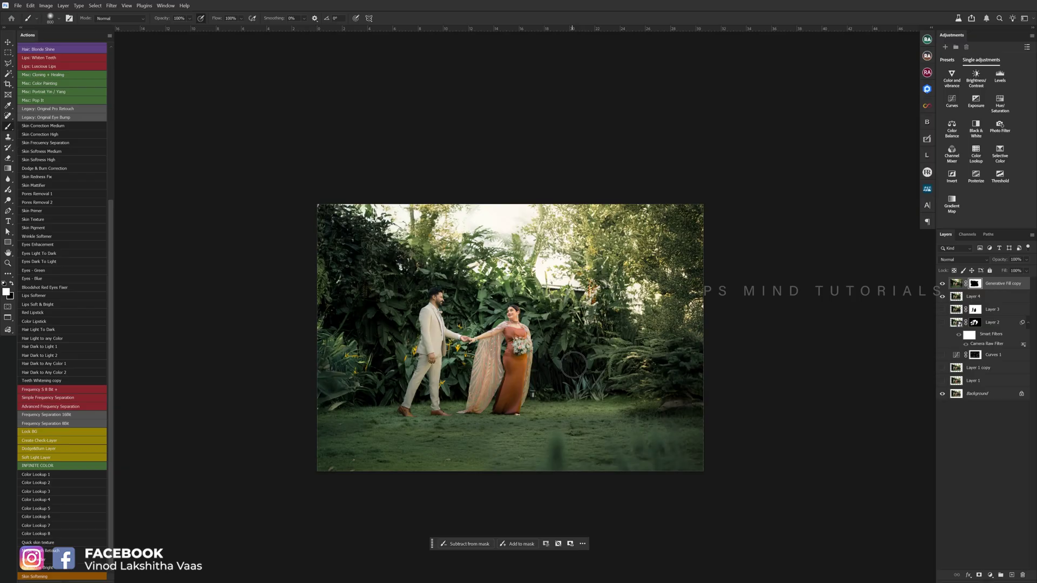
scroll(571, 362, down, 2)
scroll(571, 360, up, 4)
- Toggle Layer 4 and Generative Fill copy visibility to compare the retouched brightness
key(alt+Tab)
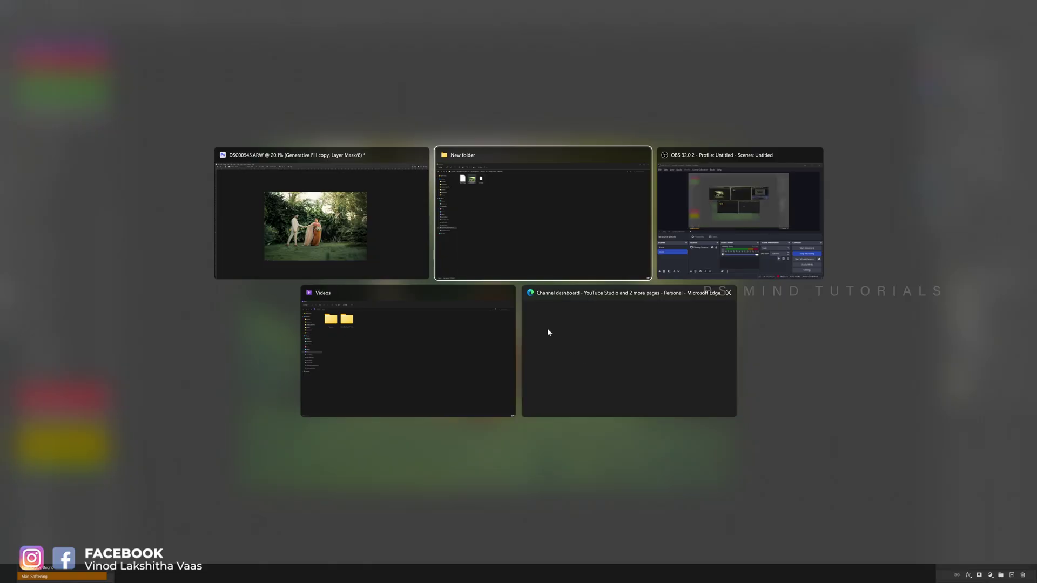
scroll(584, 345, down, 2)
scroll(554, 246, up, 3)
scroll(545, 251, down, 2)
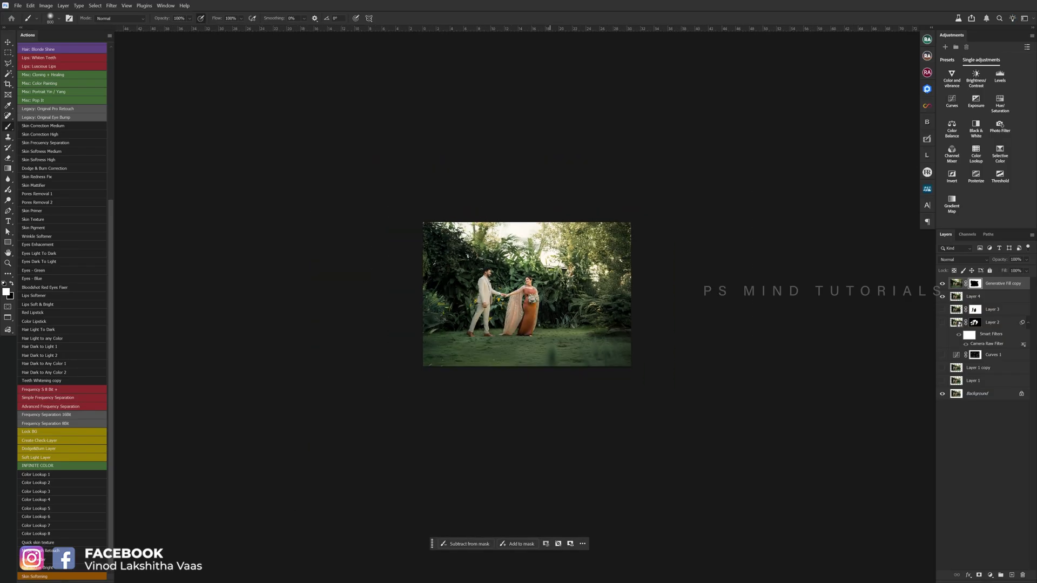
scroll(551, 290, up, 2)
click(944, 296)
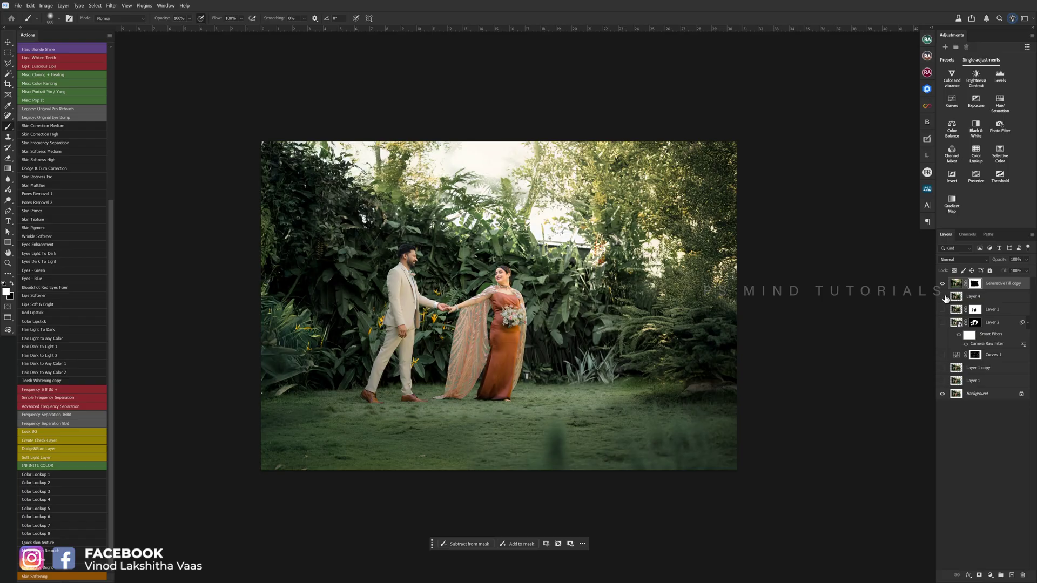
click(944, 297)
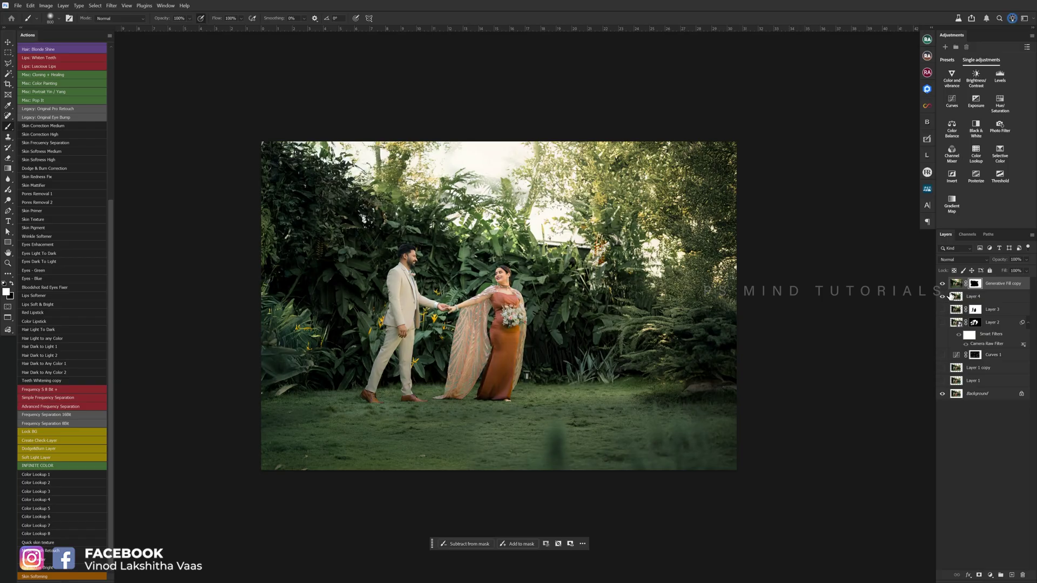
click(978, 295)
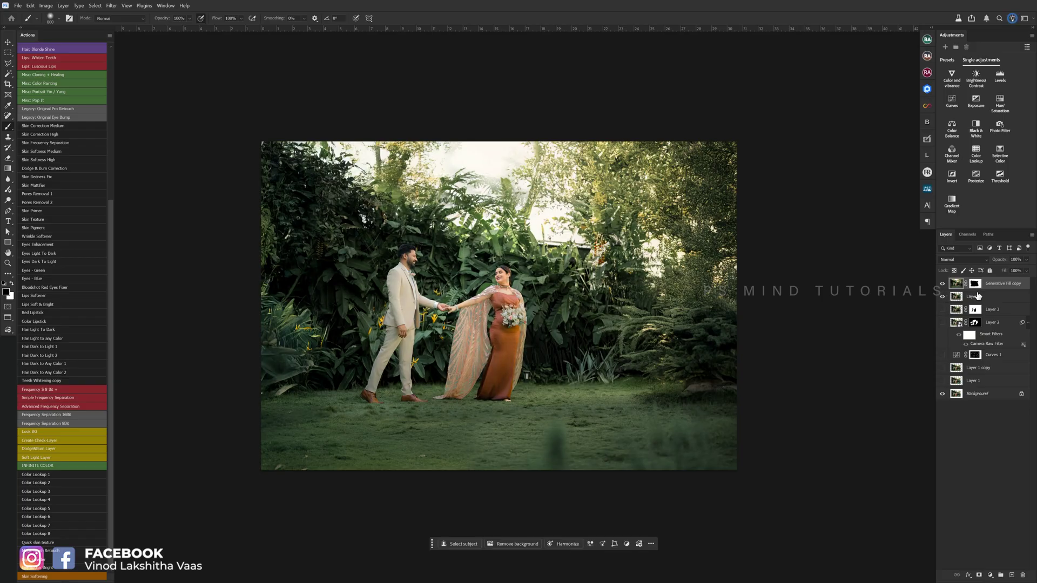
click(943, 298)
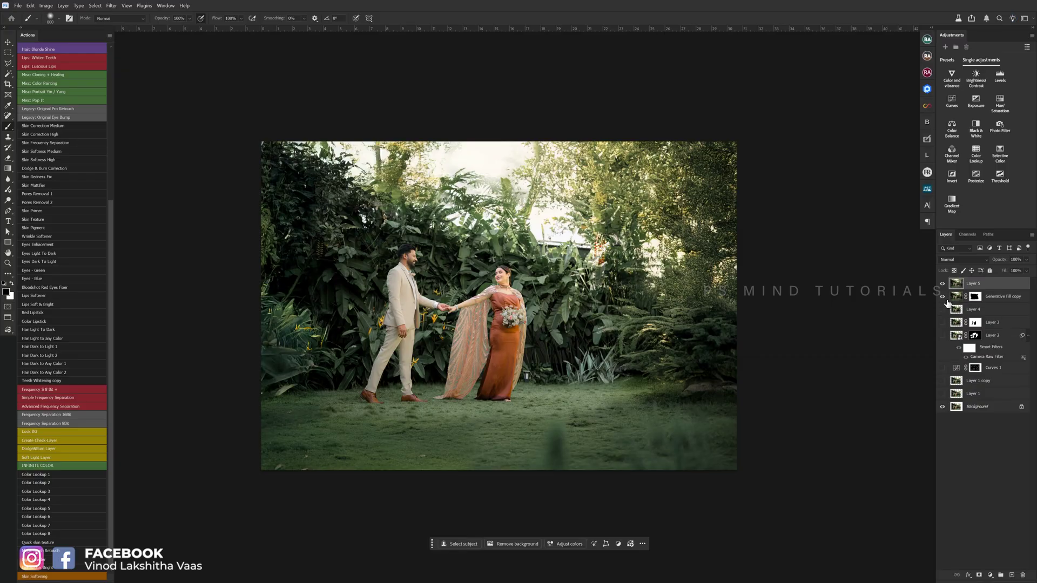
click(942, 283)
click(942, 297)
- Stamp the visible layers into Layer 5 and merge it into Generative Fill copy
key(ctrl+shift+alt+e)
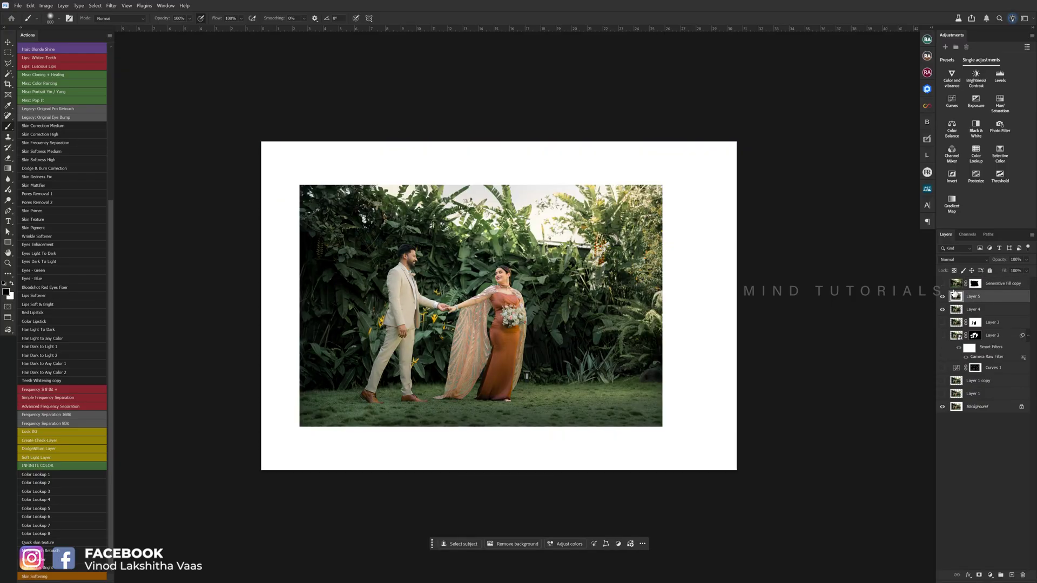
click(943, 284)
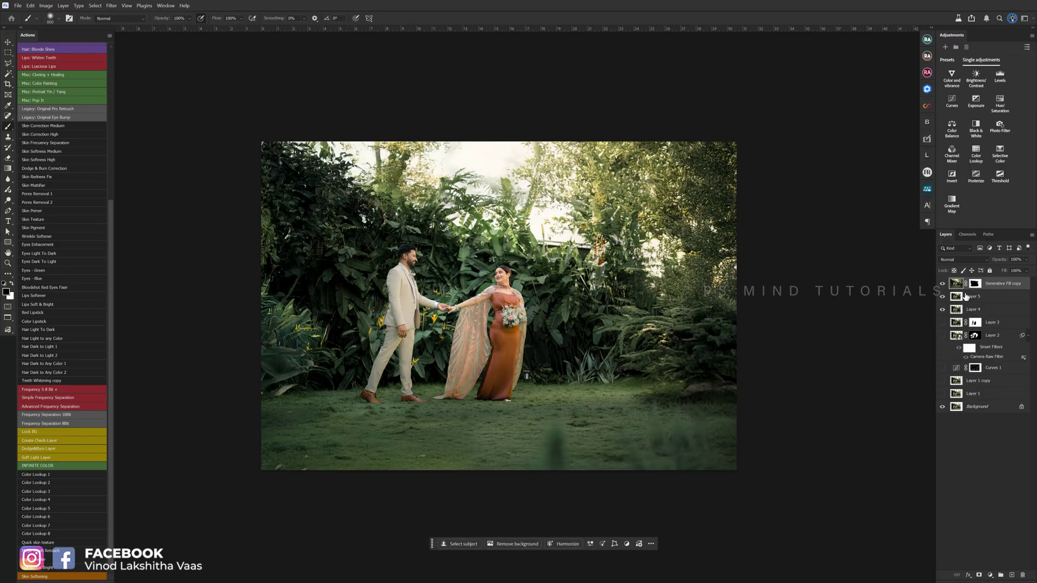
shift+click(965, 297)
key(ctrl+e)
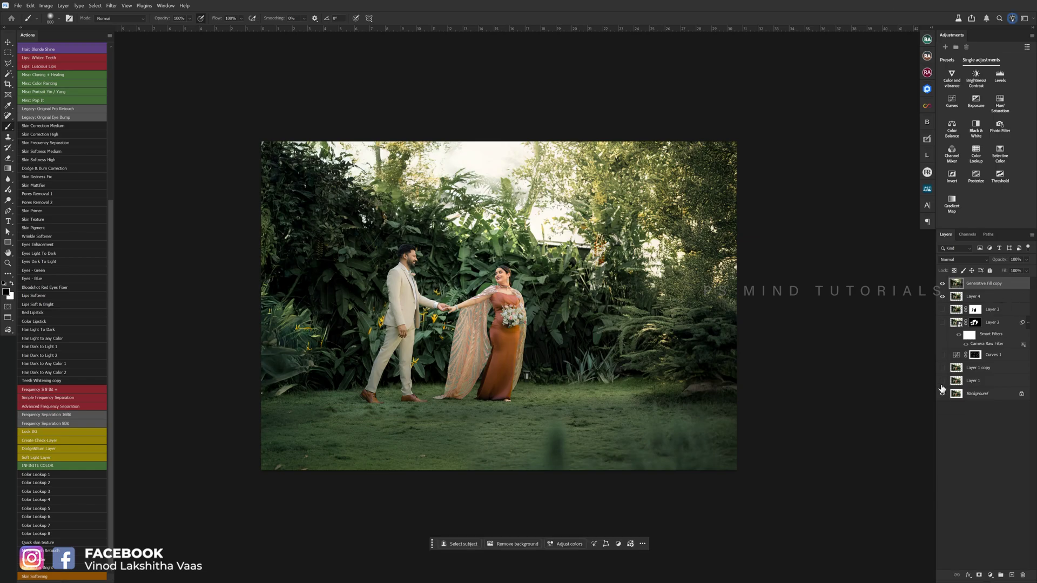
click(942, 284)
click(942, 283)
click(942, 283)
scroll(505, 219, up, 3)
scroll(505, 219, down, 3)
scroll(513, 162, down, 2)
scroll(502, 164, up, 4)
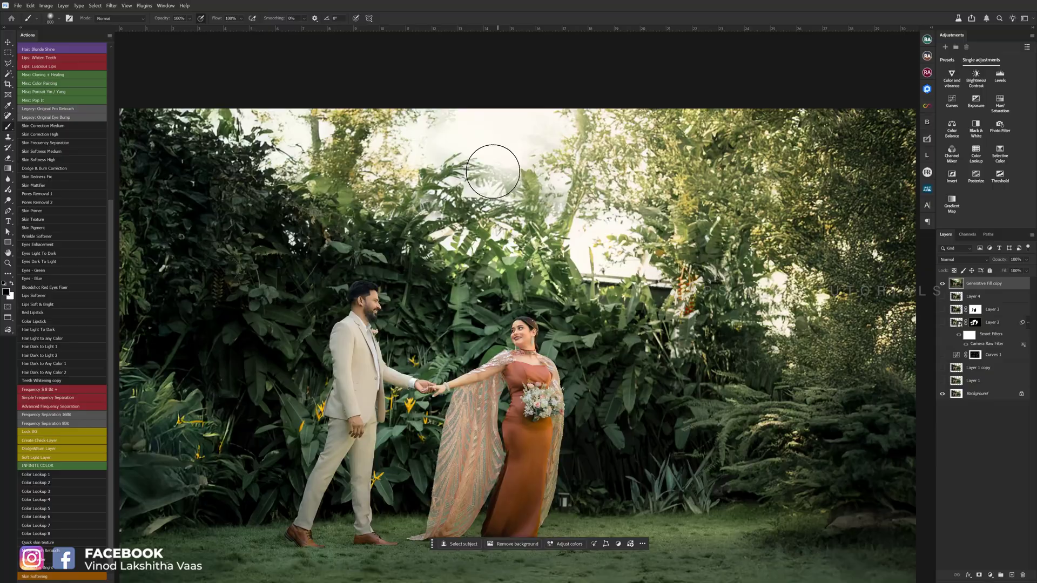
key(m)
drag(446, 137, 546, 213)
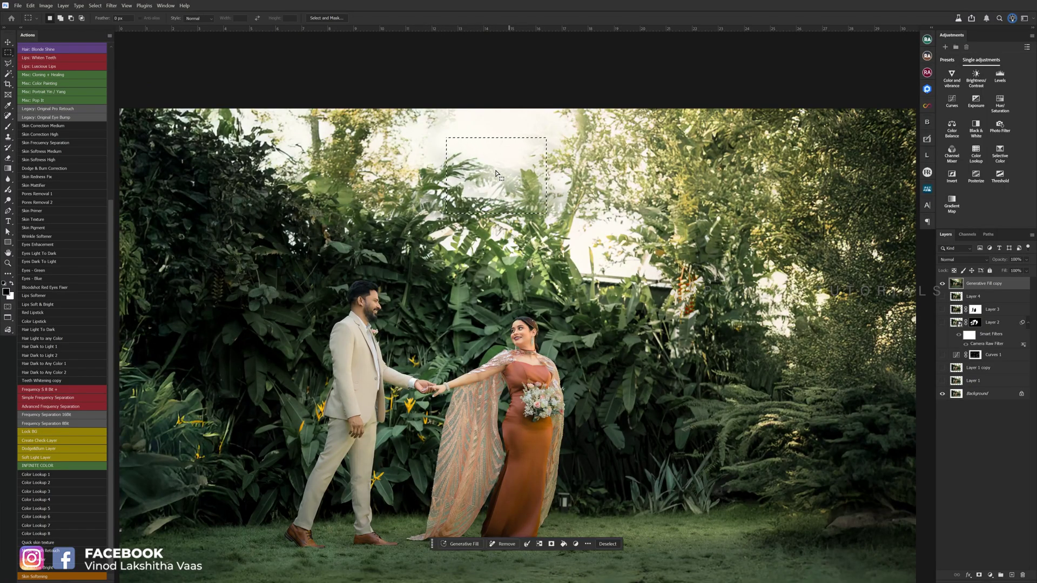
click(462, 544)
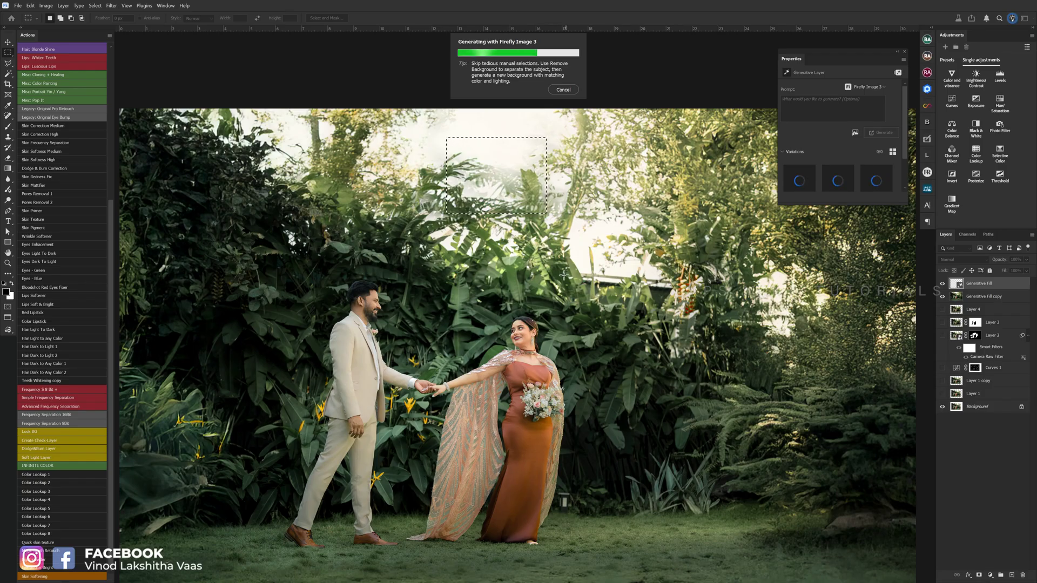
scroll(556, 270, down, 3)
scroll(578, 279, up, 2)
scroll(572, 270, up, 1)
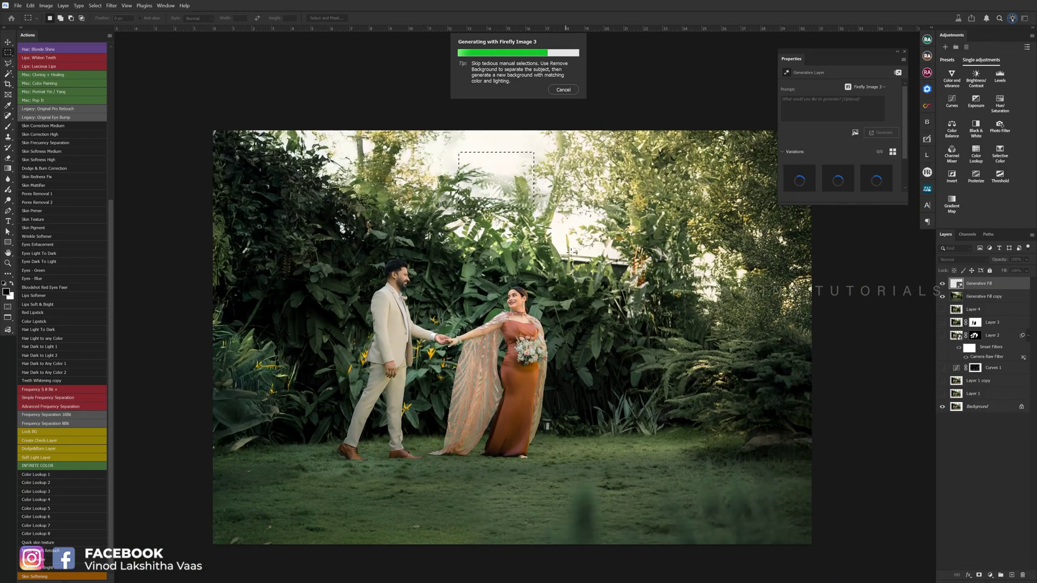
scroll(567, 259, down, 2)
scroll(561, 241, up, 2)
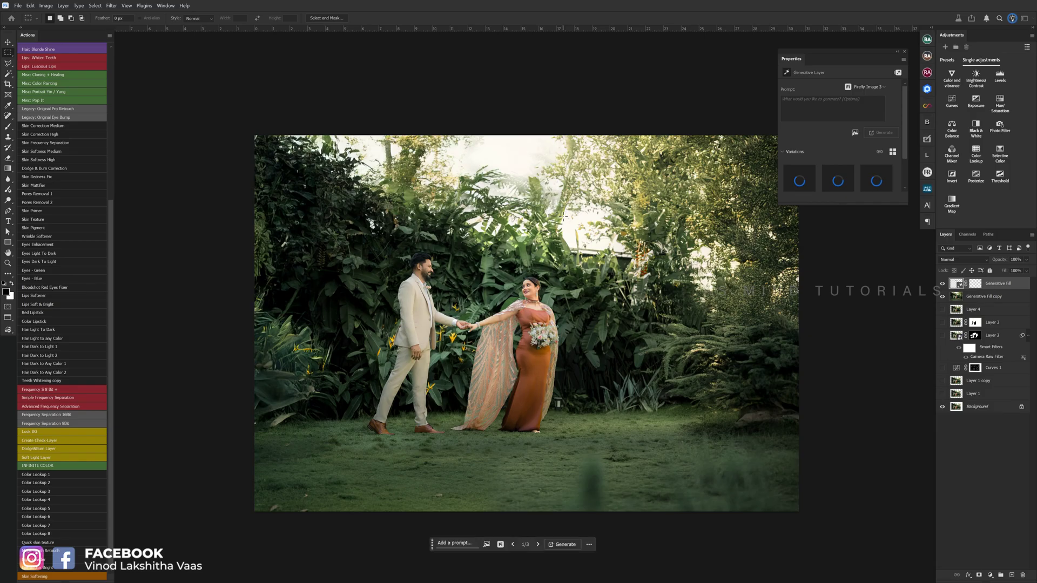
scroll(564, 212, up, 3)
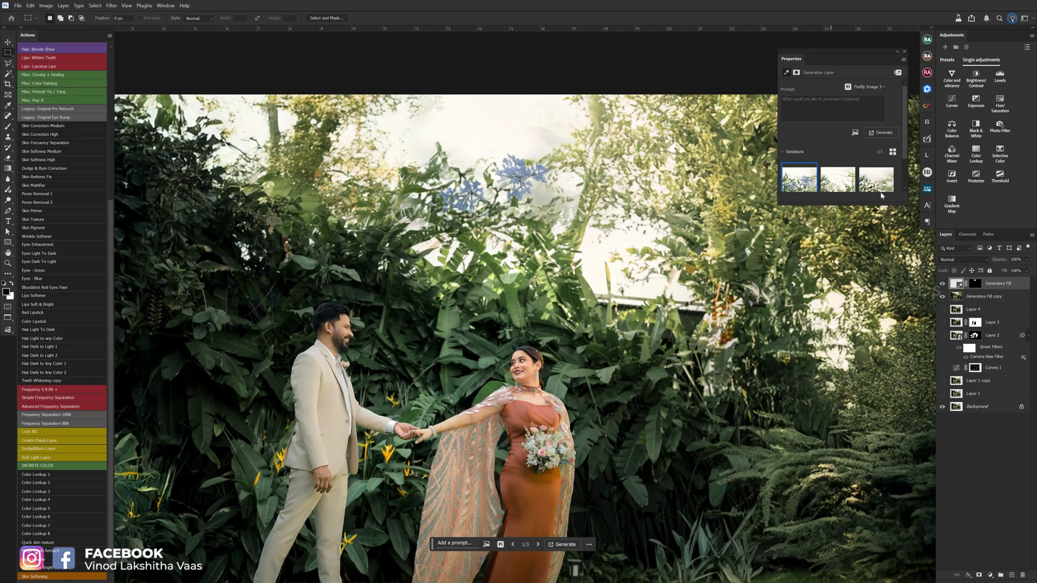
click(836, 183)
key(ctrl+minus)
click(876, 178)
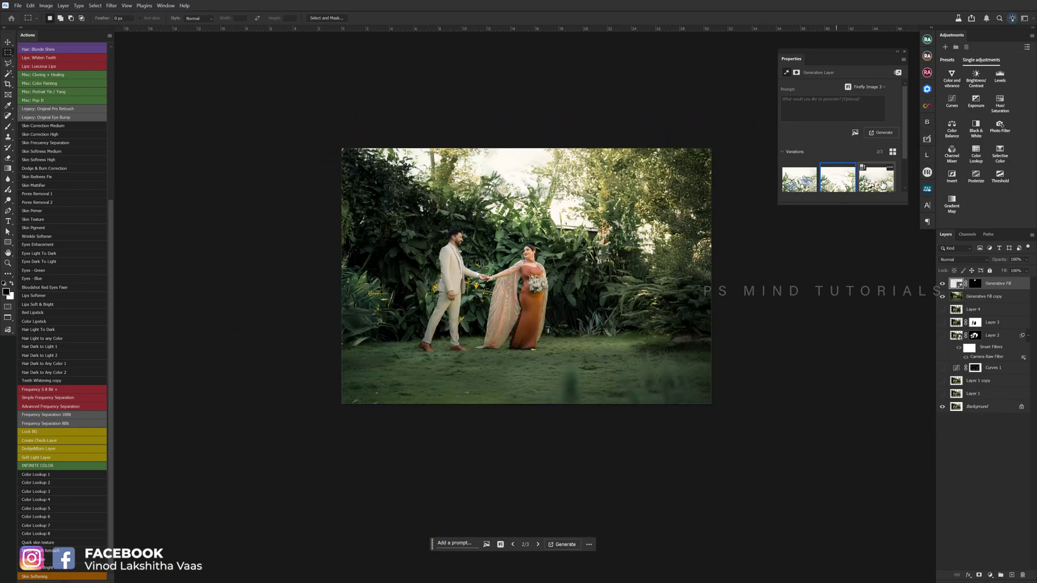
scroll(501, 179, up, 5)
drag(973, 288, 1022, 575)
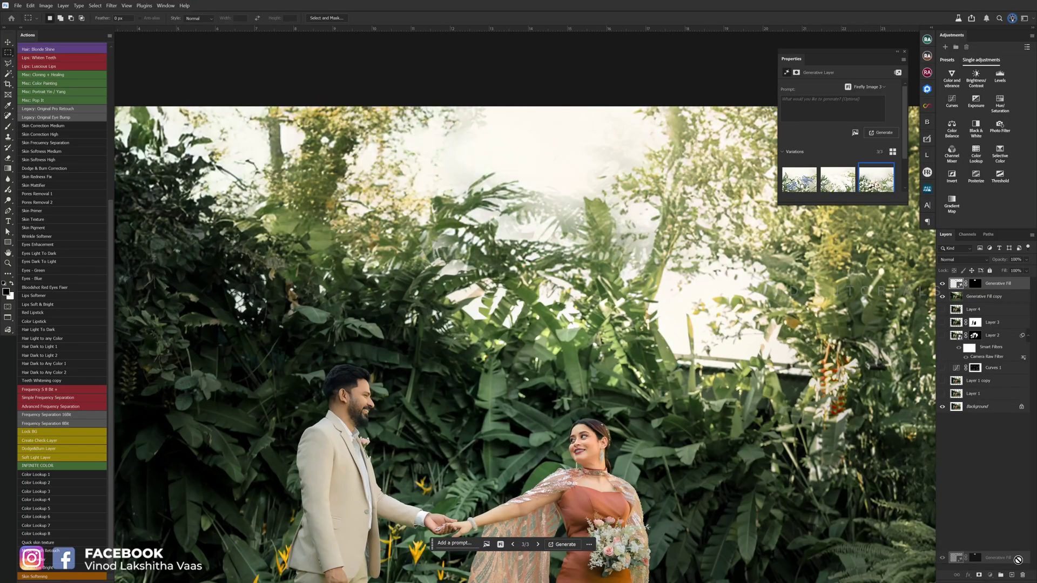
key(ctrl+0)
- Close the Properties panel, adjust the view, and duplicate the Generative Fill copy layer
click(904, 52)
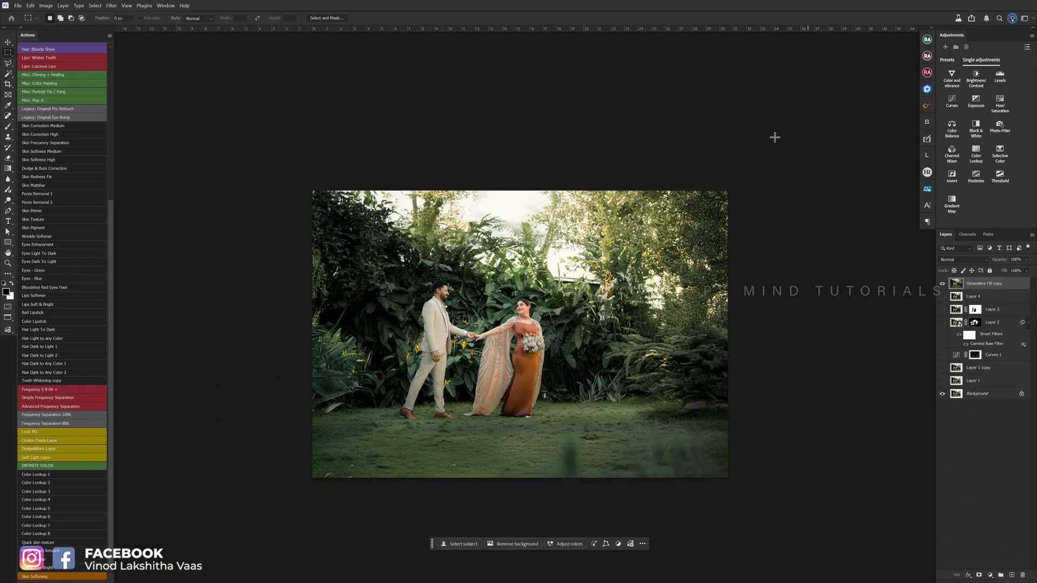
key(ctrl+minus)
scroll(486, 252, up, 3)
scroll(545, 301, down, 2)
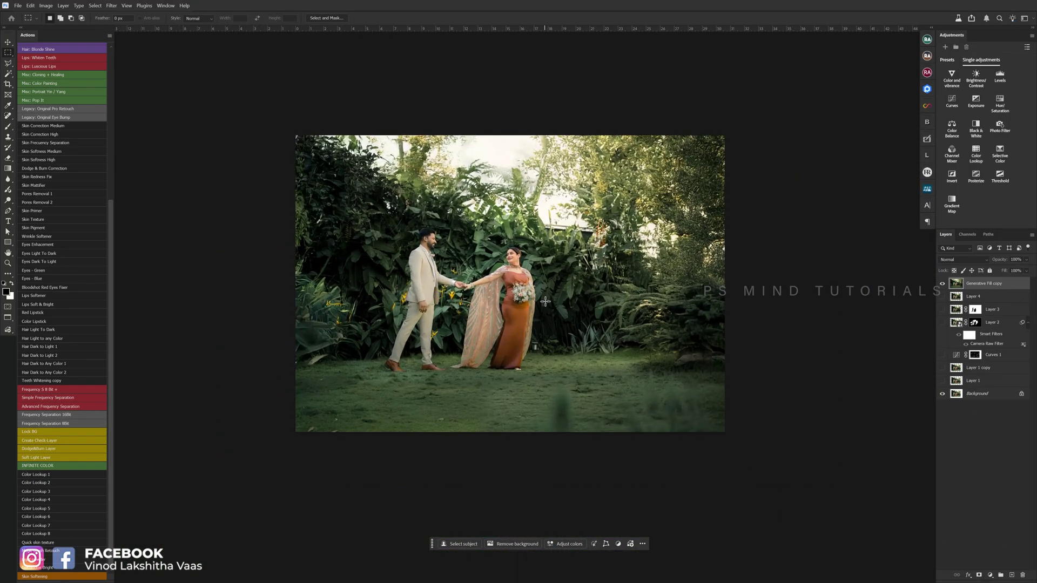
scroll(542, 282, up, 1)
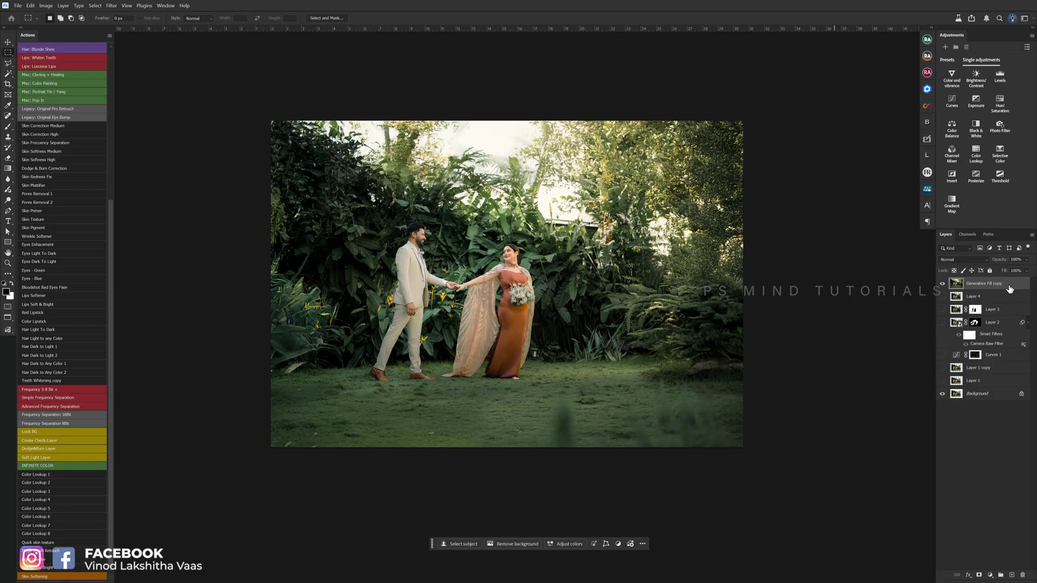
key(ctrl+j)
- Render a Lens Flare centred in the upper sky and hide it behind a layer mask
click(111, 6)
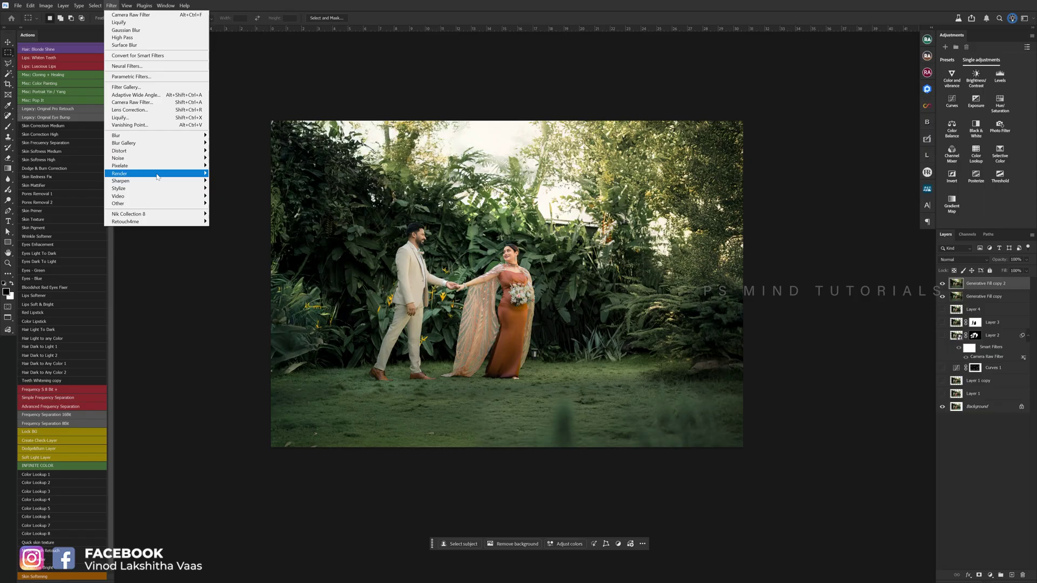
click(238, 222)
click(503, 172)
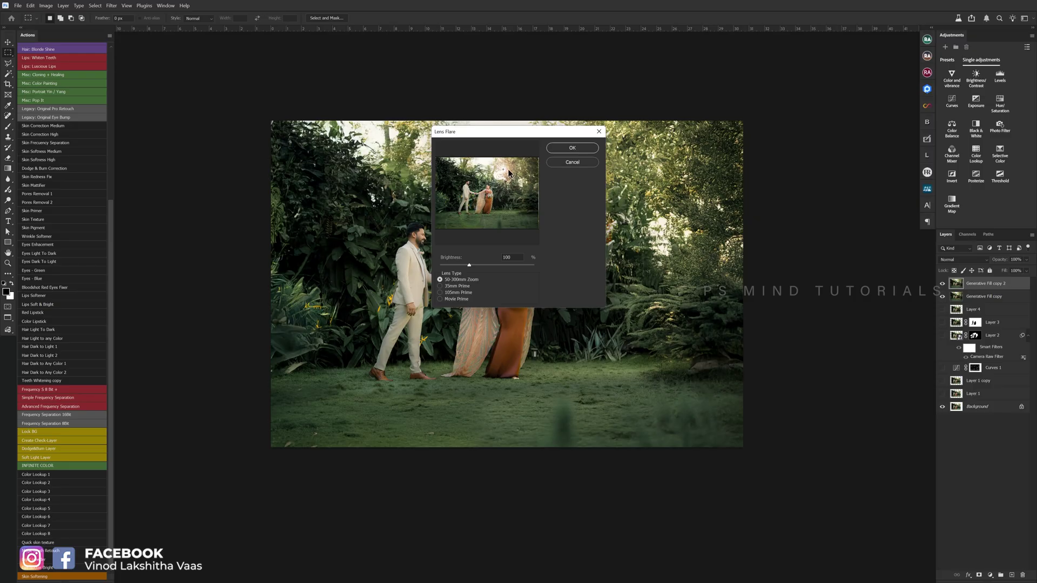
click(567, 148)
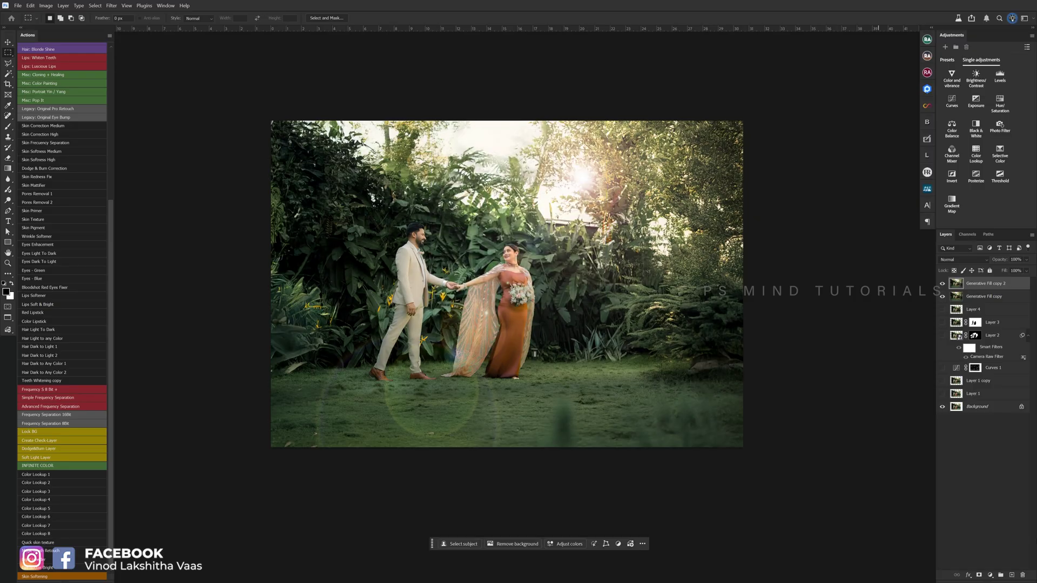
alt+click(978, 575)
- Brush on Generative Fill copy 2's mask to reveal the sun flare in the upper sky
key(b)
key(ctrl+plus)
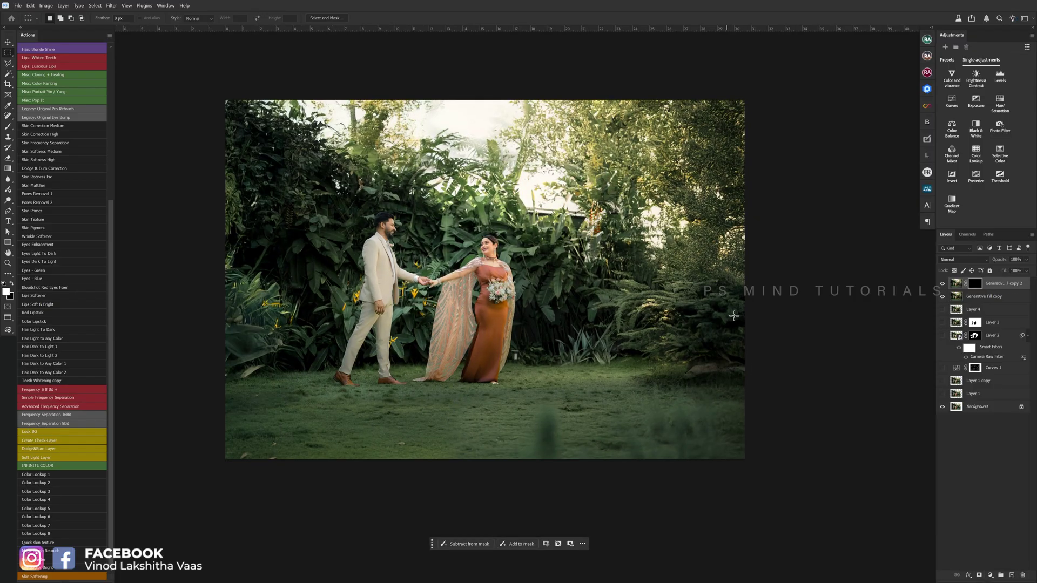
drag(534, 143, 591, 155)
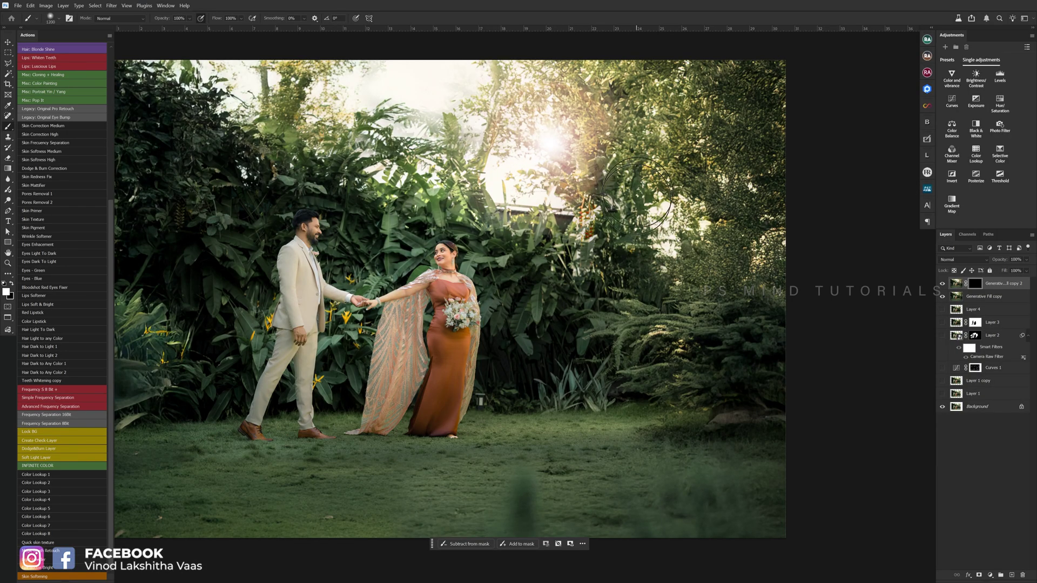
scroll(590, 155, down, 1)
key(bracketright)
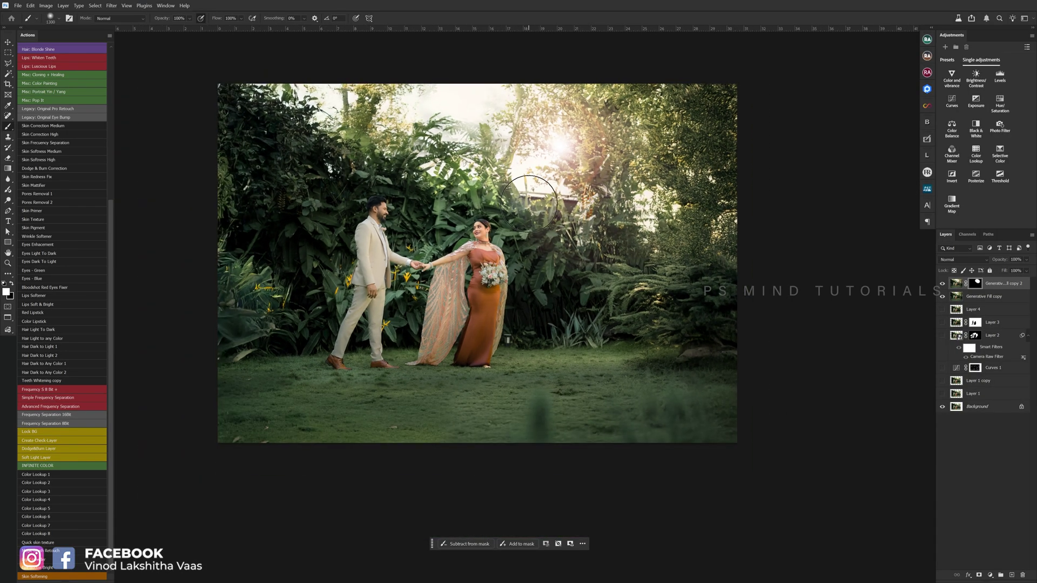
- Zoom in and out to inspect the sun glow across the photo
scroll(648, 237, down, 2)
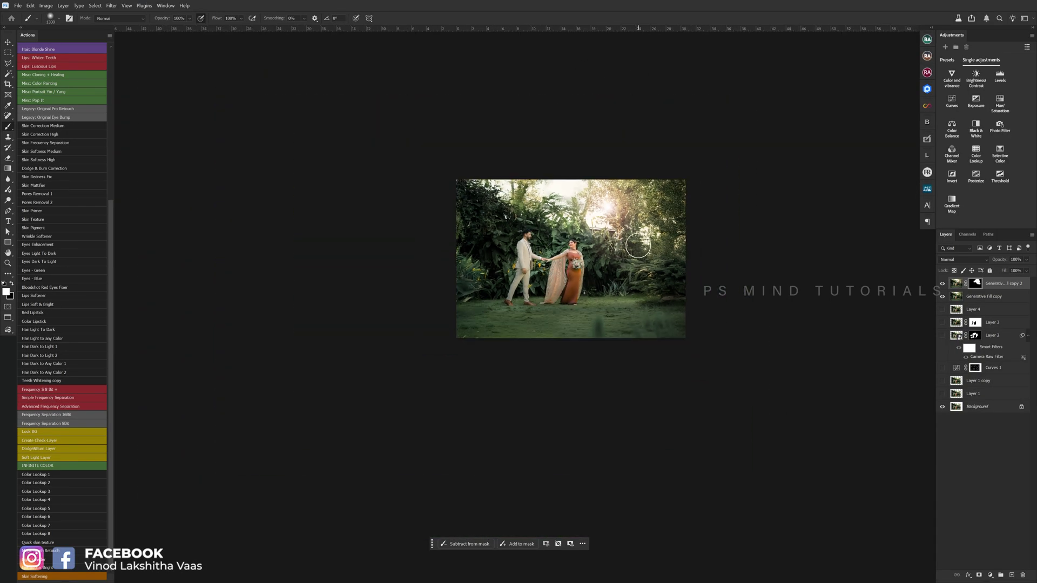
scroll(651, 237, up, 1)
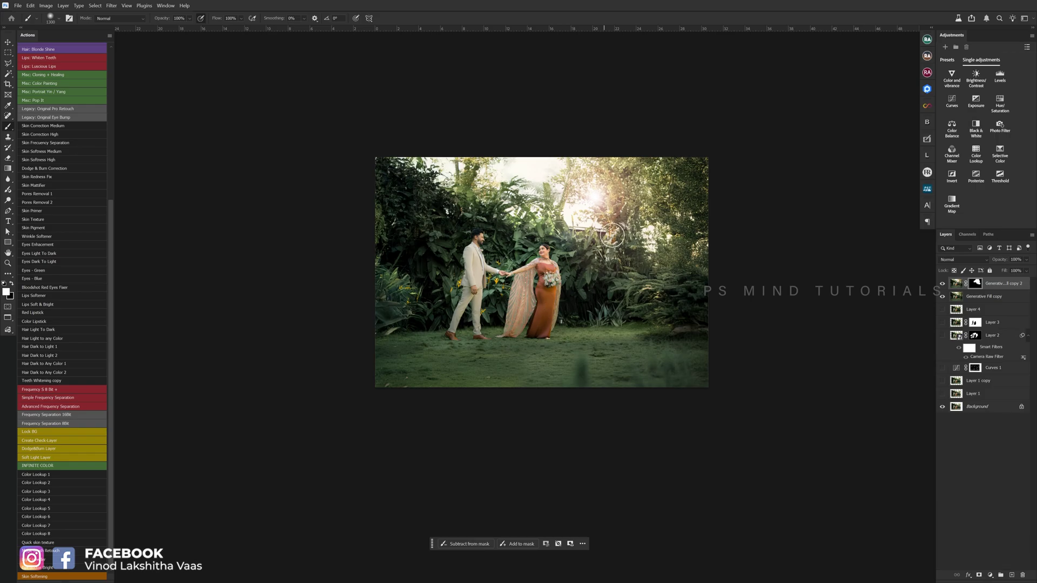
scroll(612, 235, down, 1)
scroll(576, 181, up, 2)
scroll(528, 167, down, 2)
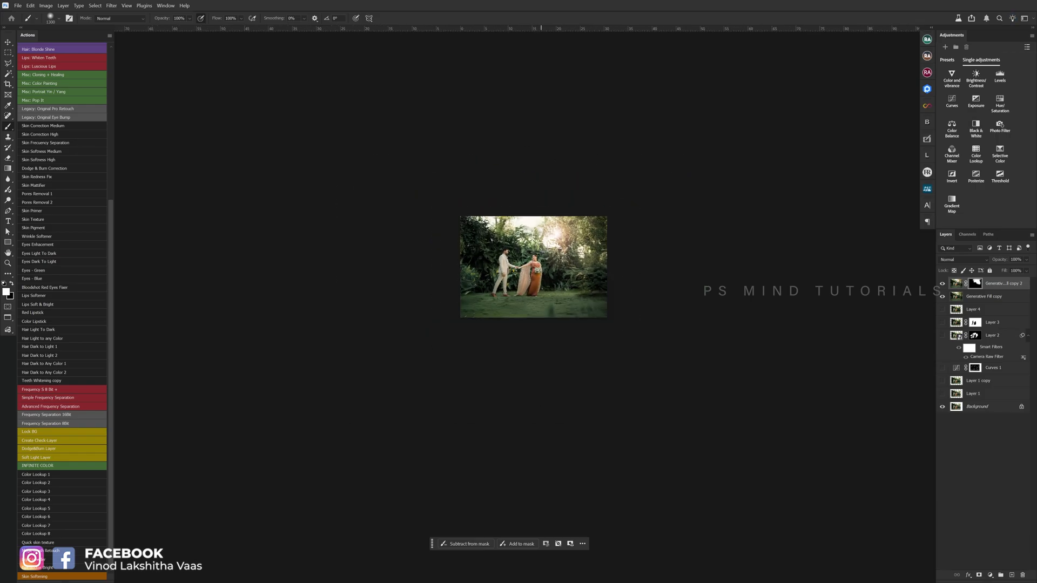
scroll(540, 243, up, 1)
scroll(593, 270, up, 1)
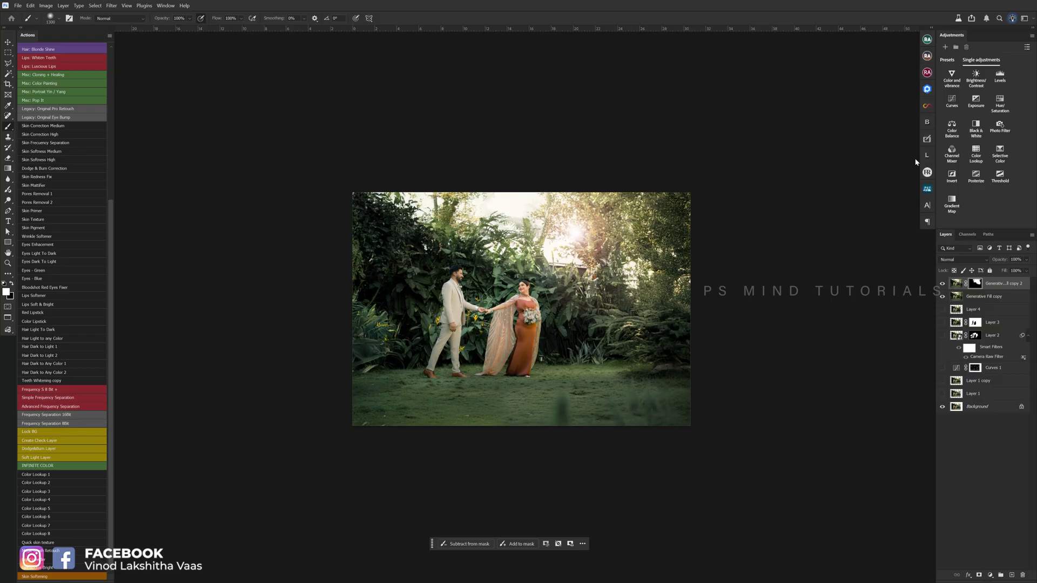
- Outline a diagonal beam from the sun down to the grass with the Polygonal Lasso
key(l)
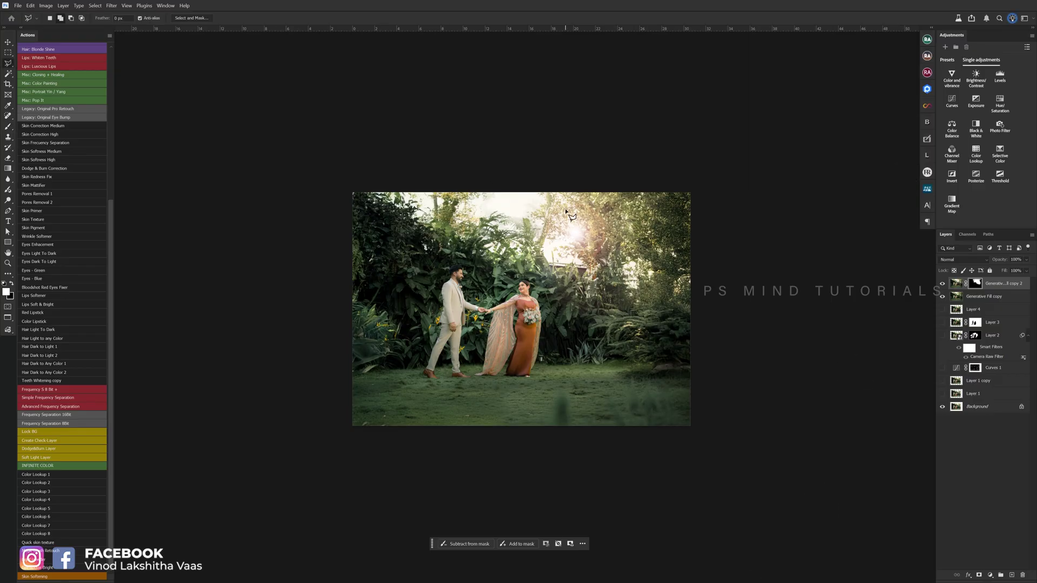
click(561, 216)
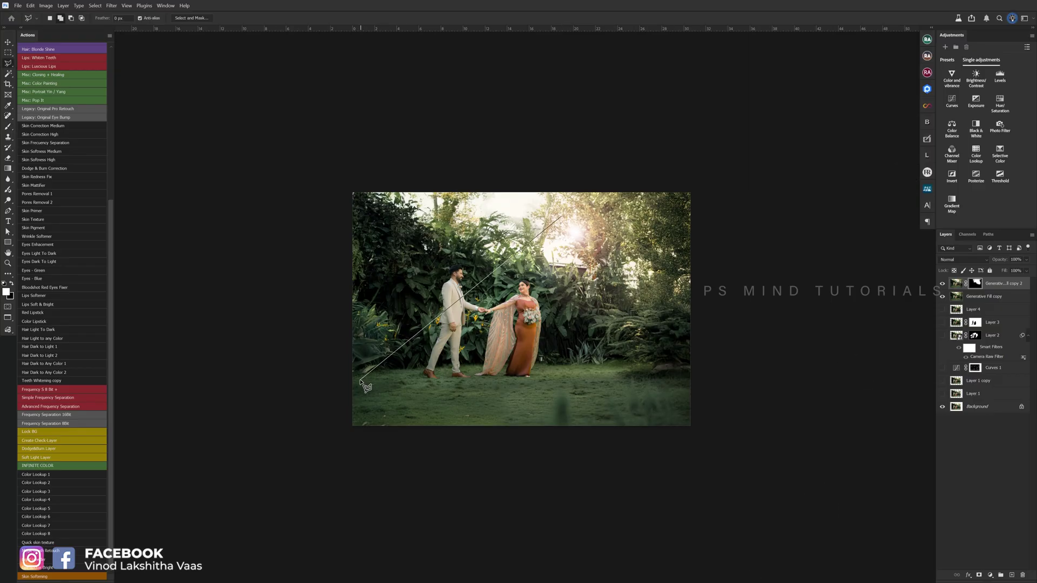
click(342, 395)
click(352, 425)
click(536, 425)
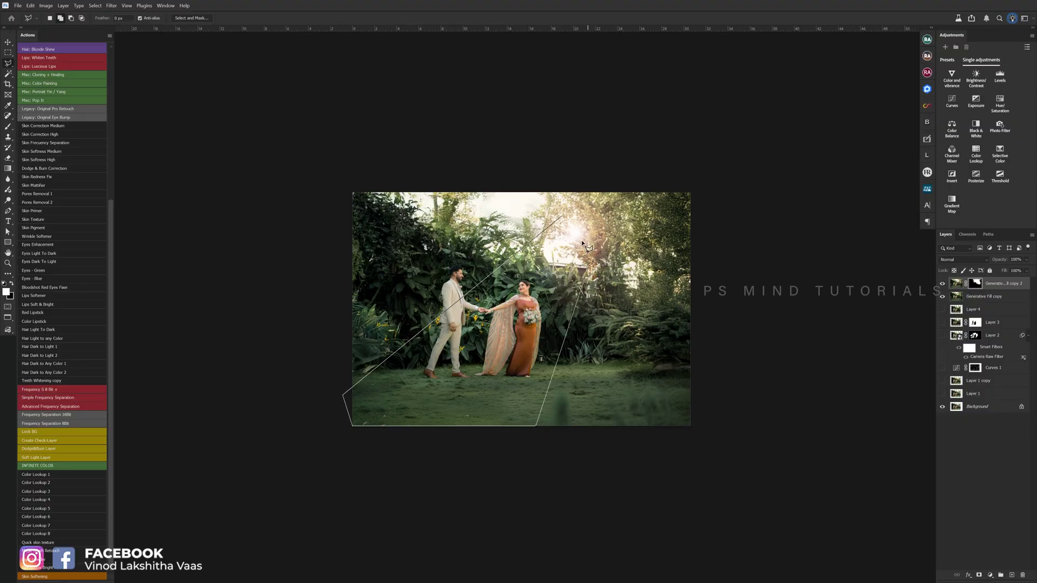
double_click(599, 229)
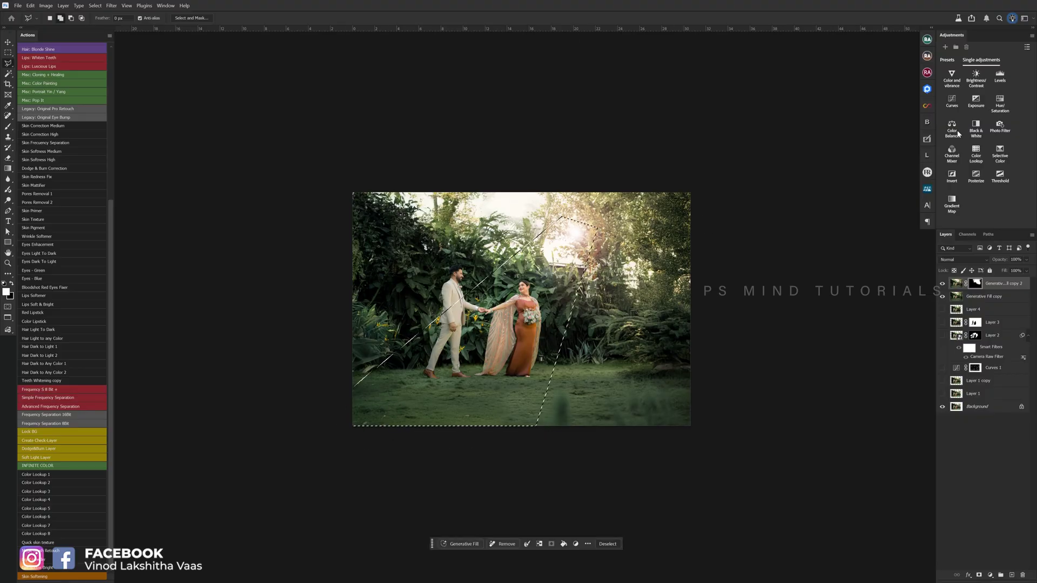
- Add a Curves layer on the beam, dragging the white point left to brighten it
click(951, 101)
drag(882, 107, 865, 104)
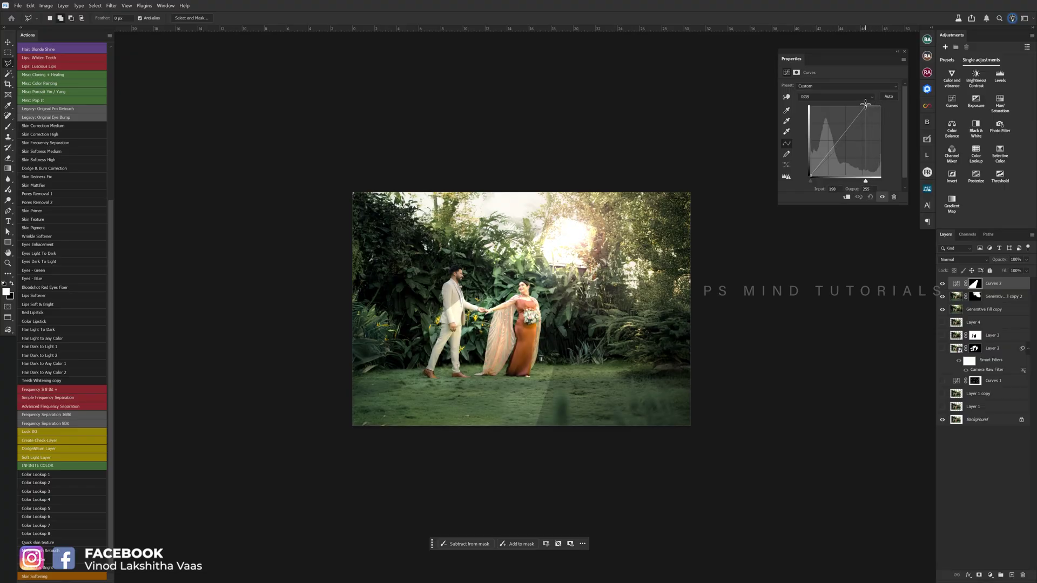
click(897, 54)
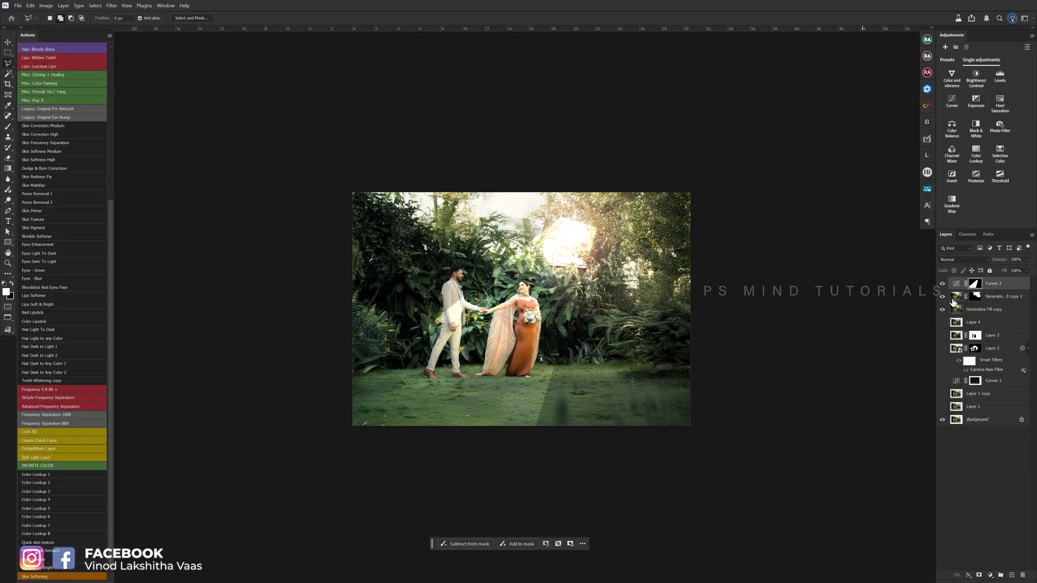
key(ctrl+0)
- Soften the beam's mask with a Gaussian Blur of radius 81.2
click(112, 5)
mouse_move(116, 135)
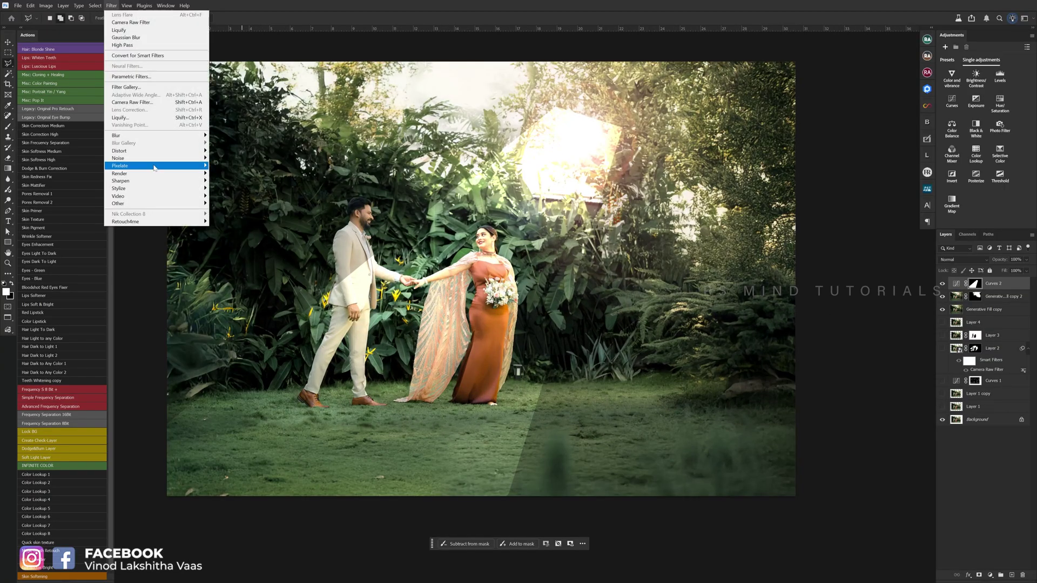
click(216, 165)
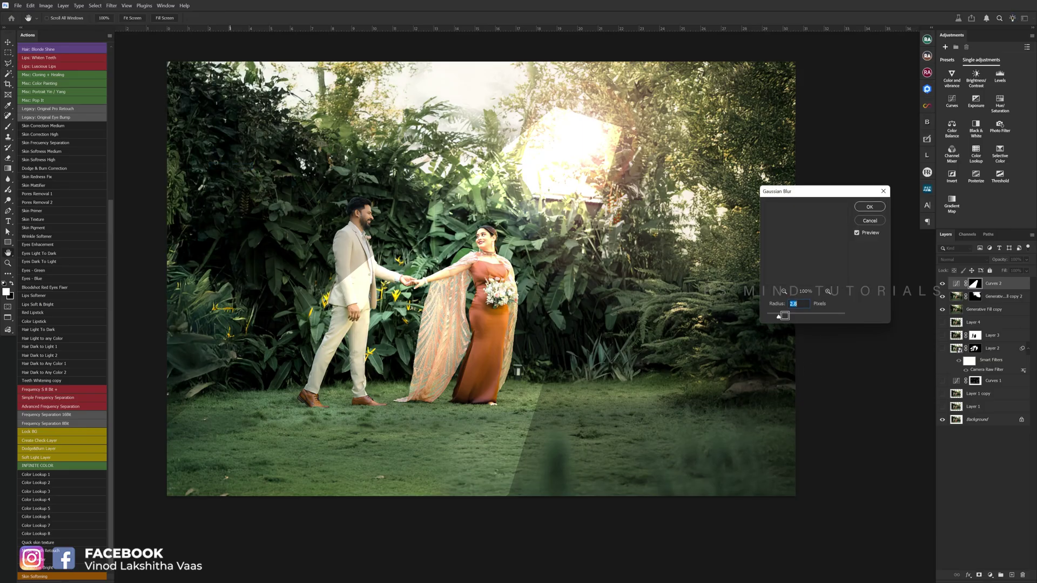
drag(779, 316, 814, 317)
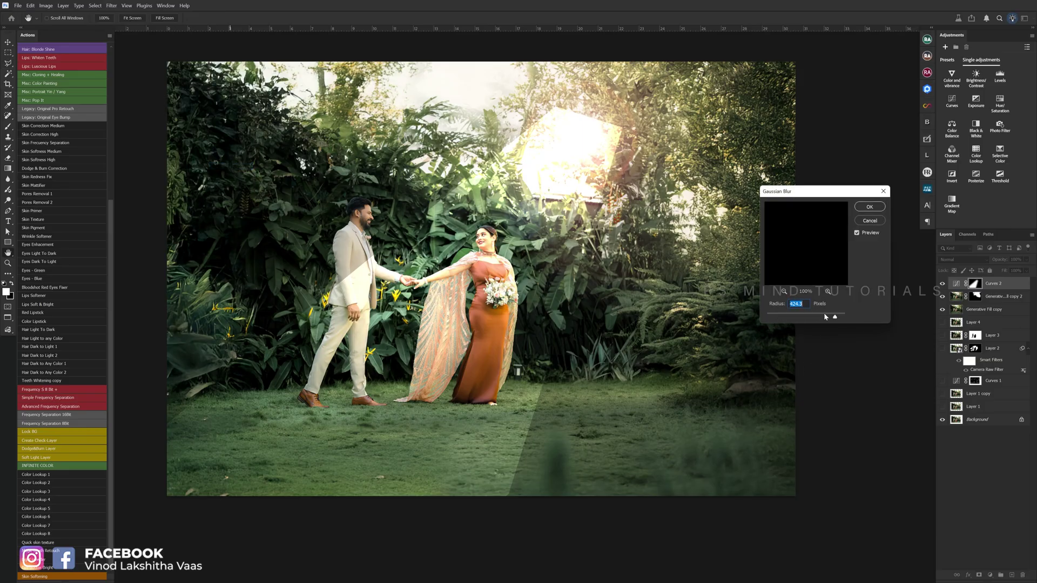
click(869, 207)
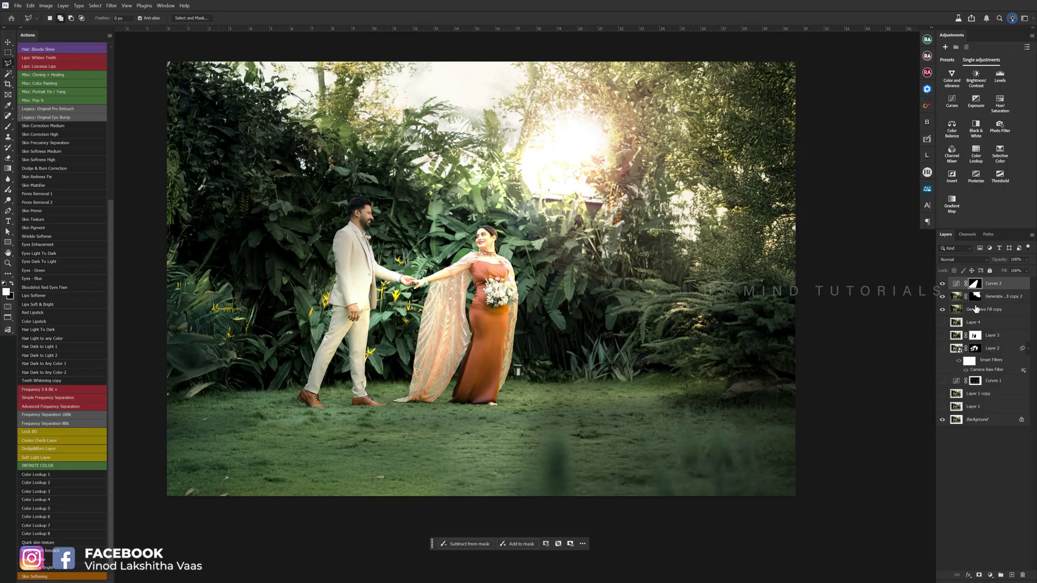
click(975, 309)
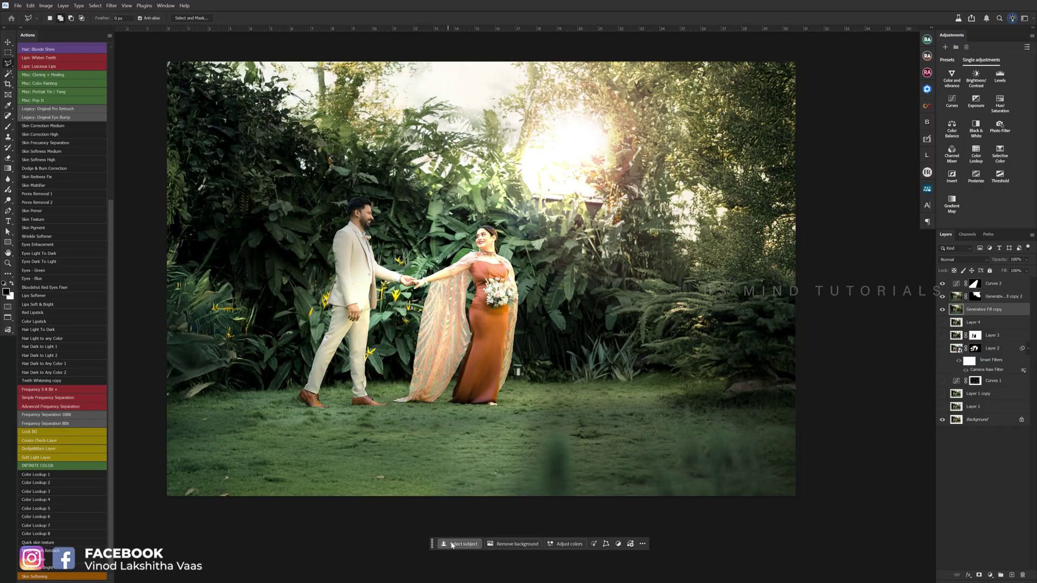
- Select the couple and mask the Curves 2 light beam off them, then deselect
click(459, 544)
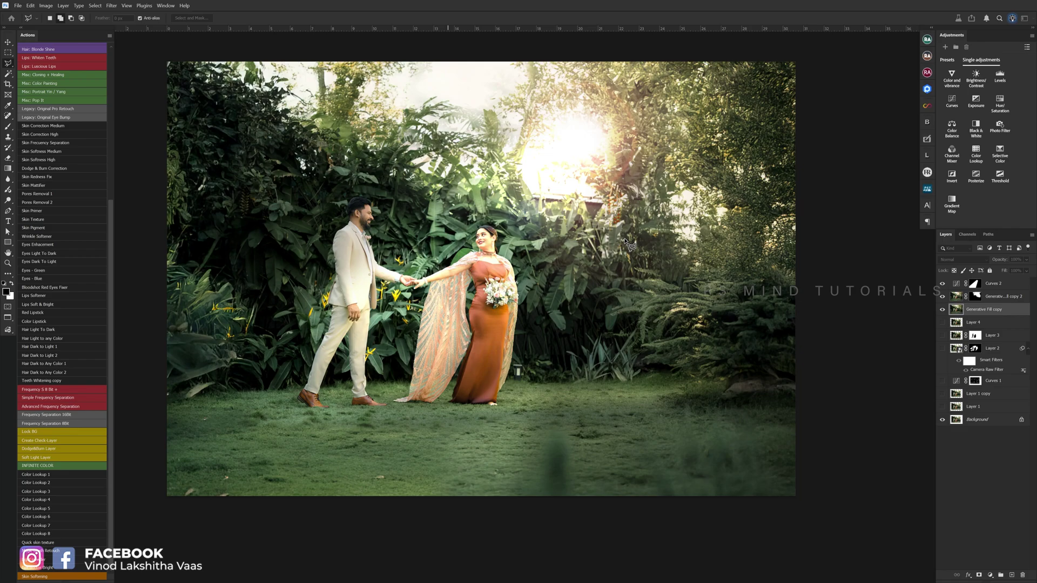
click(977, 285)
key(b)
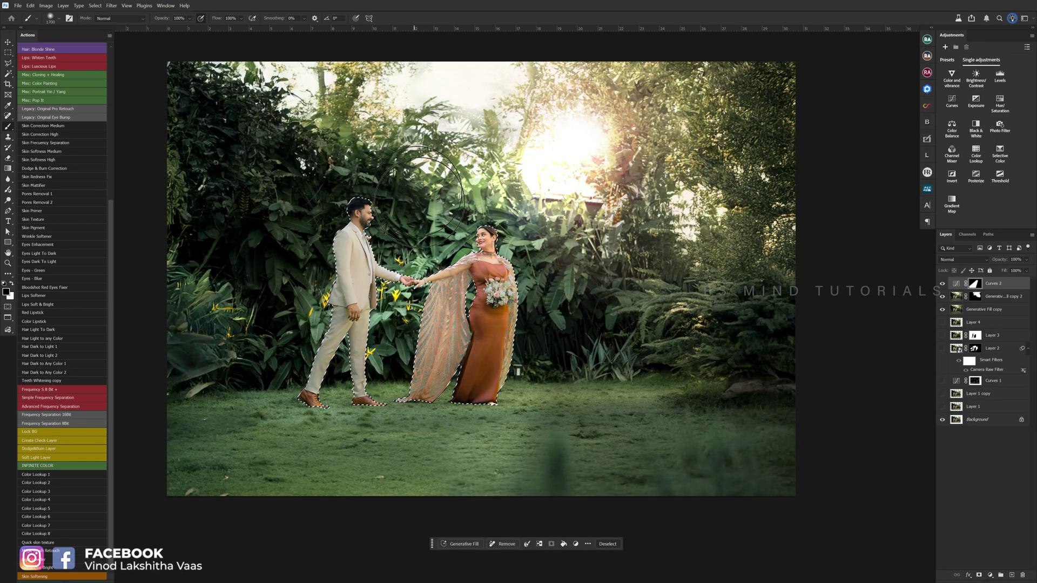
key(ctrl+d)
key(ctrl+minus)
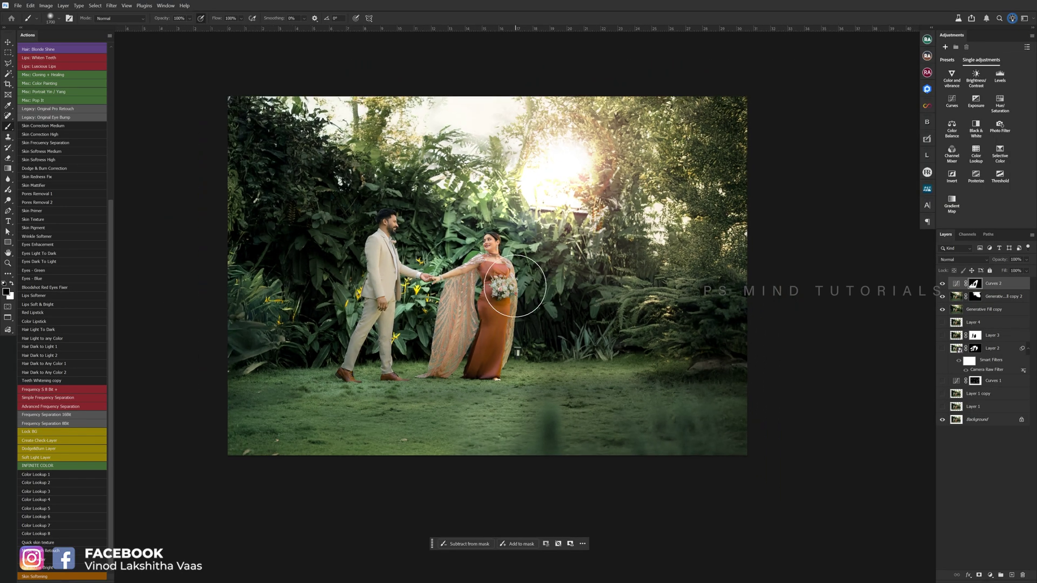
key(ctrl+minus)
- Set the brush to 20% strength for adding glow around the sun
key(bracketleft)
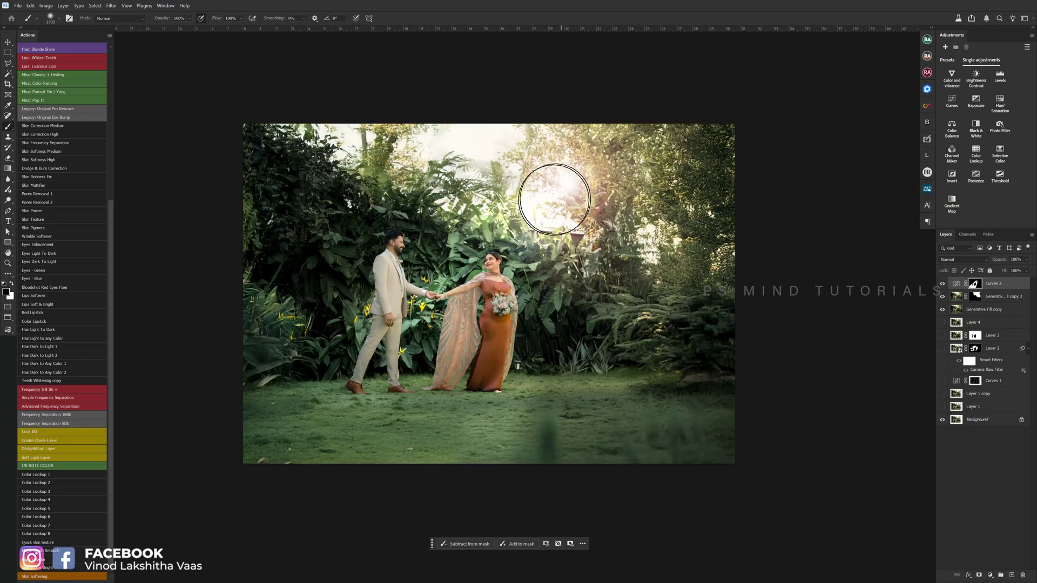
key(2)
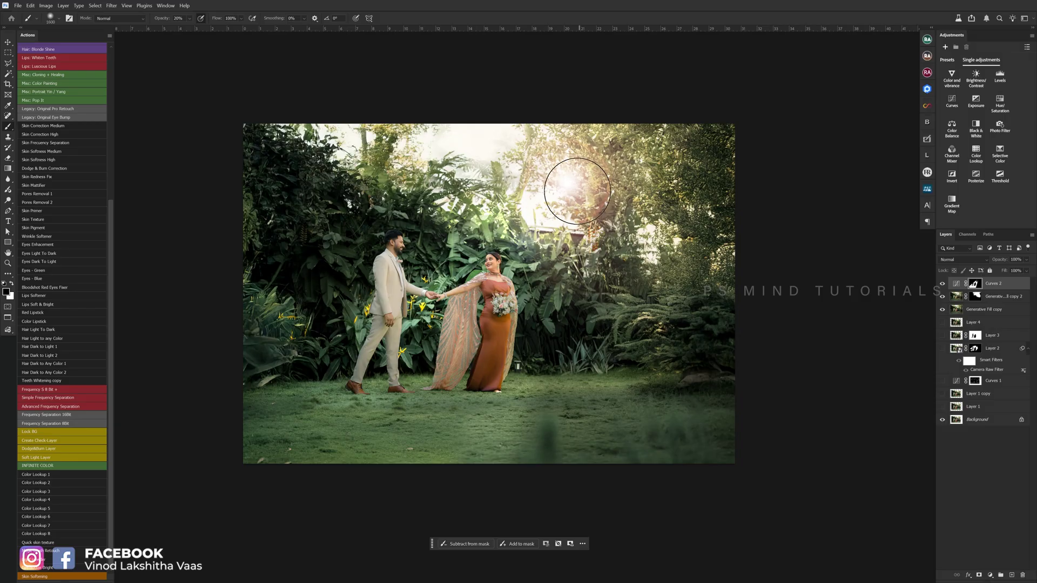
scroll(537, 262, down, 3)
scroll(536, 262, up, 3)
- Set the Curves 2 beam layer to 50% opacity and compare it hidden and shown
key(v)
key(5)
scroll(540, 257, up, 1)
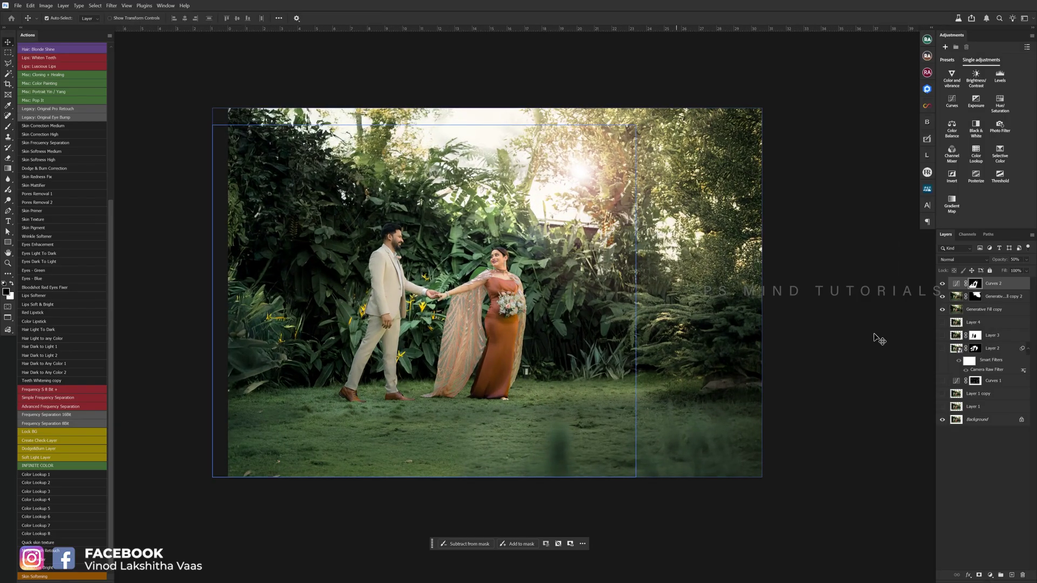
click(942, 283)
click(943, 283)
scroll(556, 286, down, 2)
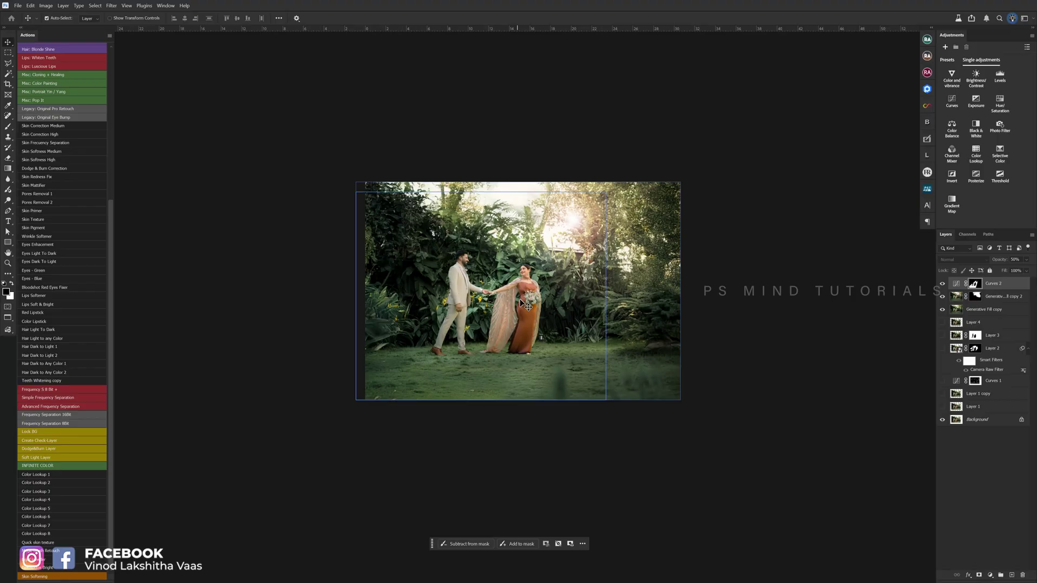
- Switch between the Generative Fill copy layers and toggle the beam to compare
click(515, 306)
scroll(515, 307, up, 1)
scroll(516, 306, up, 1)
scroll(517, 303, down, 3)
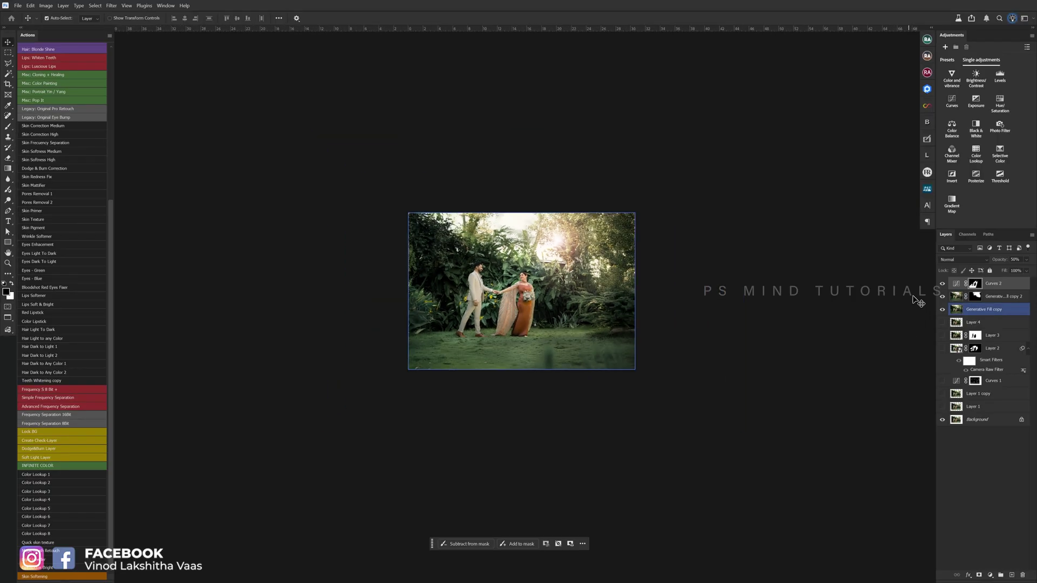
click(942, 284)
click(942, 283)
click(942, 284)
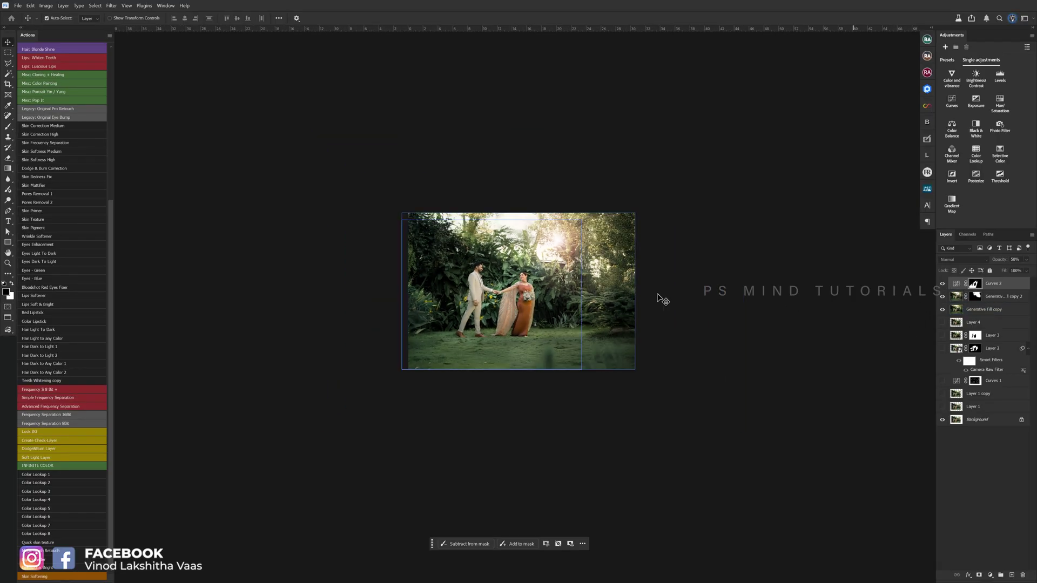
scroll(574, 284, up, 2)
click(574, 284)
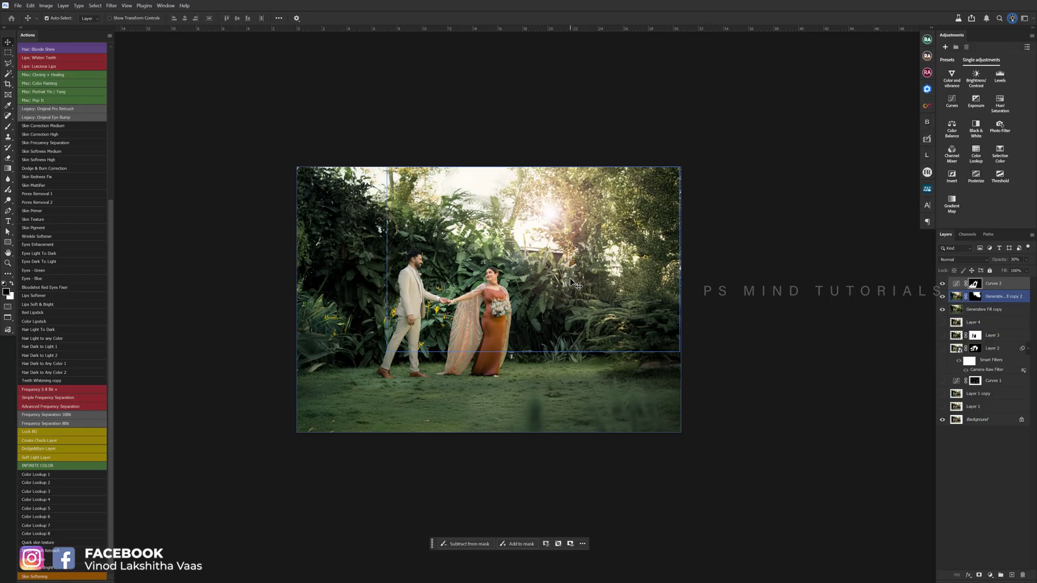
scroll(566, 301, down, 1)
scroll(554, 290, down, 1)
scroll(601, 300, up, 3)
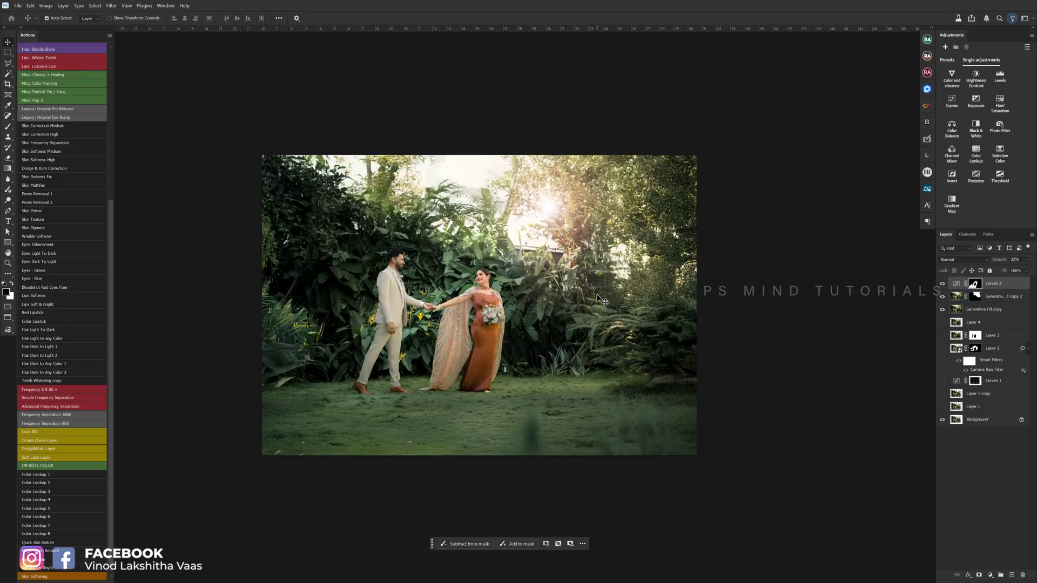
scroll(602, 300, up, 1)
- Zoom around the photo while reselecting the two Generative Fill copy layers
key(alt+Tab)
scroll(393, 318, up, 3)
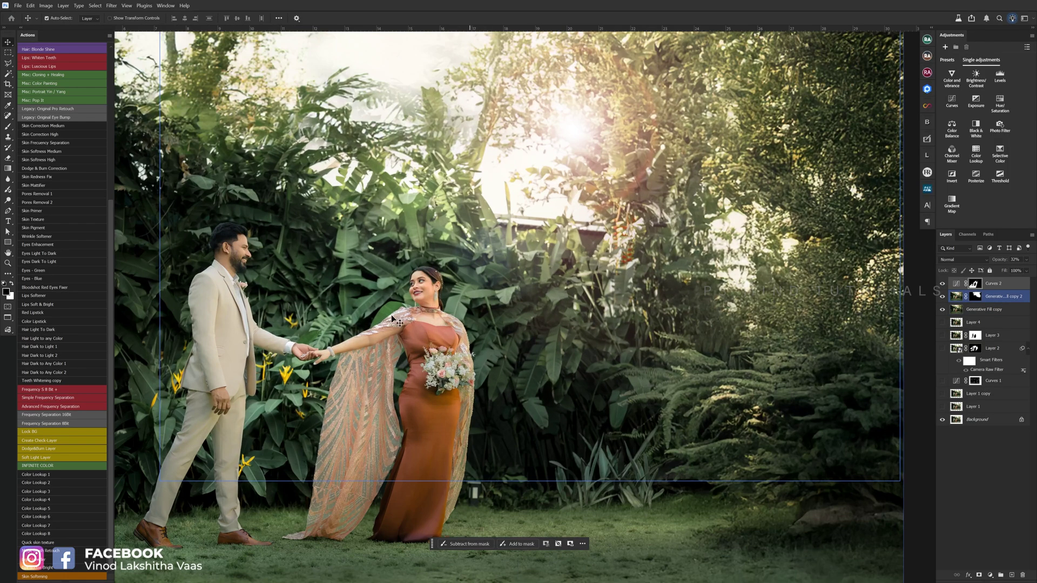
scroll(392, 319, up, 1)
scroll(459, 297, down, 2)
scroll(503, 272, down, 3)
click(502, 272)
scroll(502, 271, down, 2)
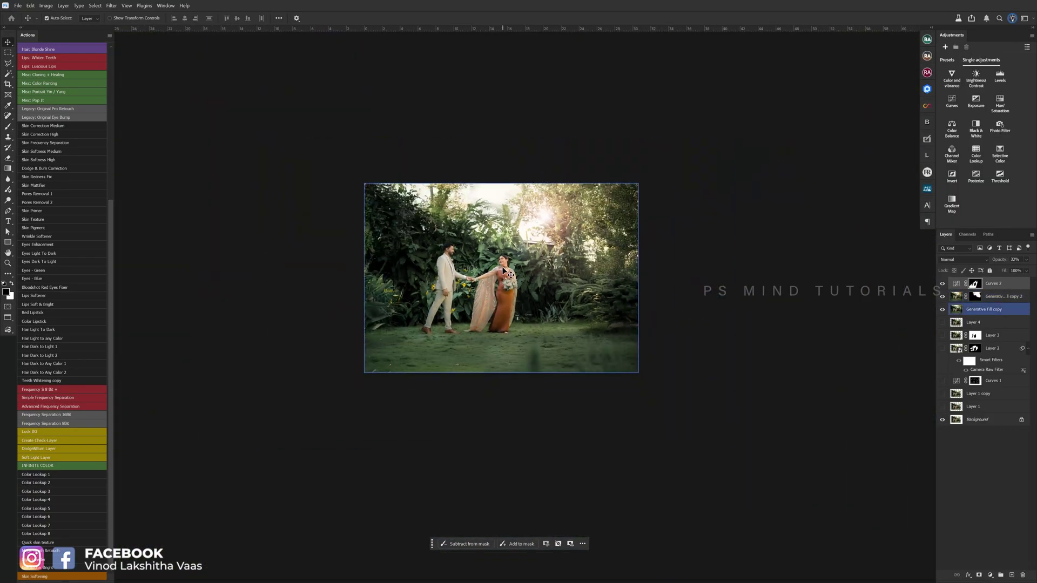
scroll(502, 272, up, 3)
scroll(507, 264, up, 1)
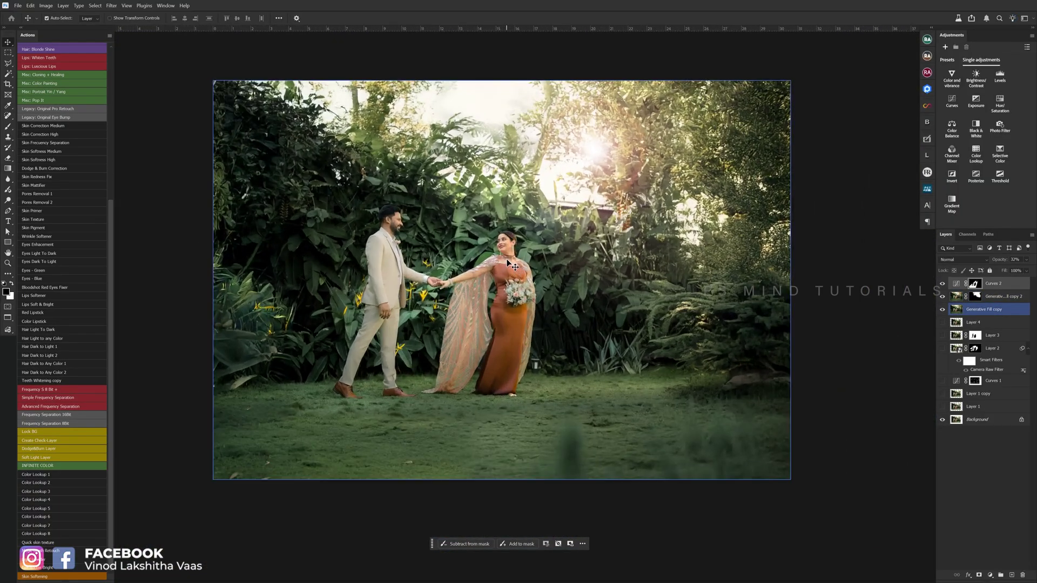
click(501, 239)
scroll(505, 244, down, 1)
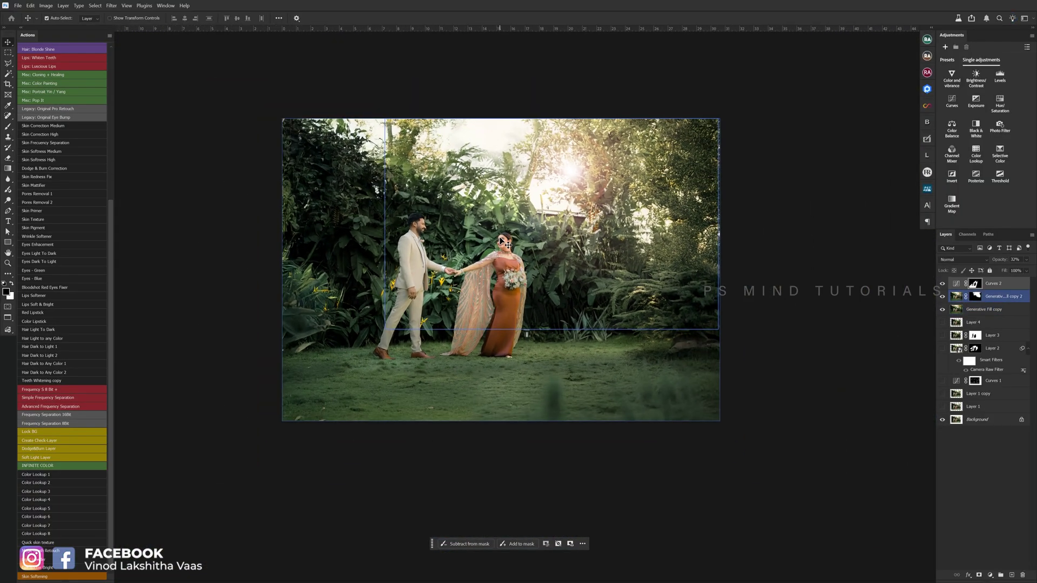
scroll(504, 244, up, 1)
- Try white and red custom tints for the Photo Filter, then cancel to keep orange
click(1006, 126)
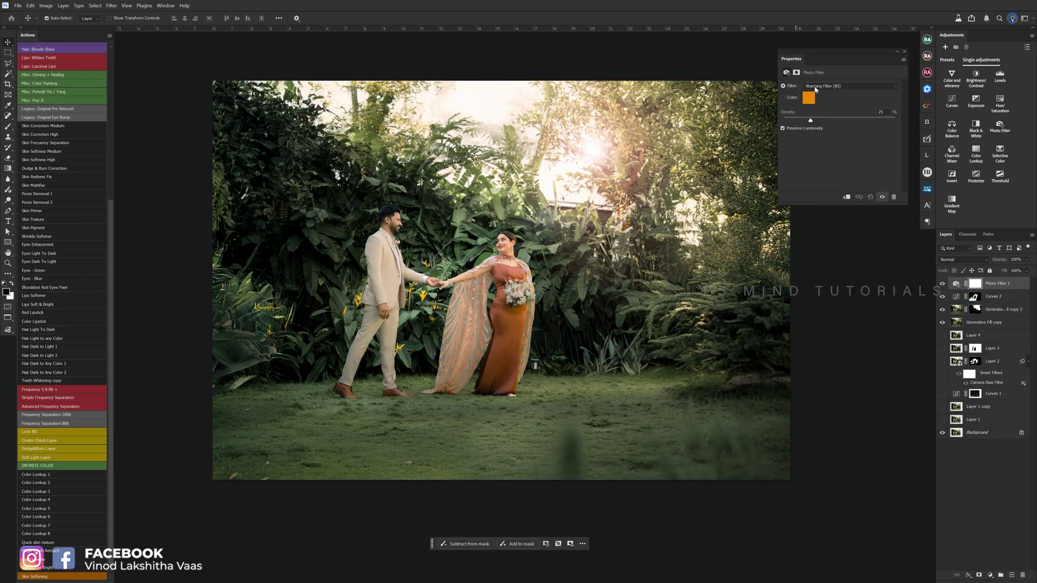
click(808, 99)
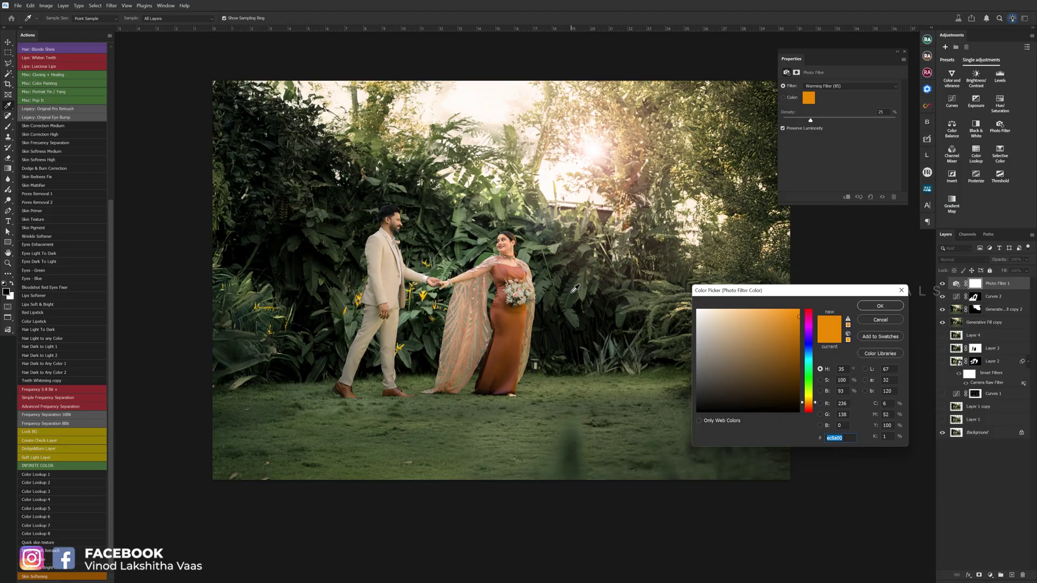
text(ffffff)
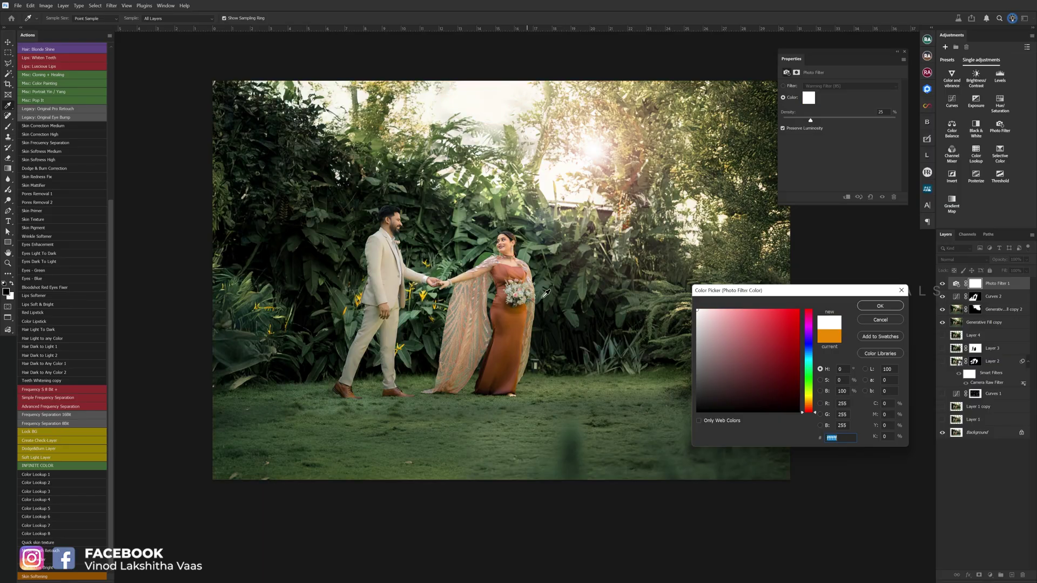
click(763, 360)
drag(722, 377, 711, 397)
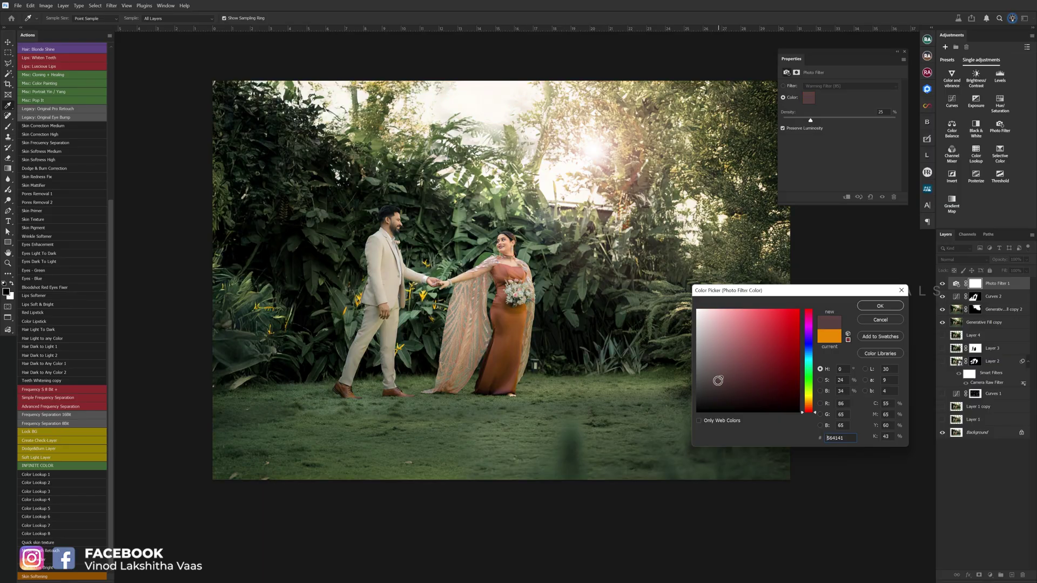
click(789, 336)
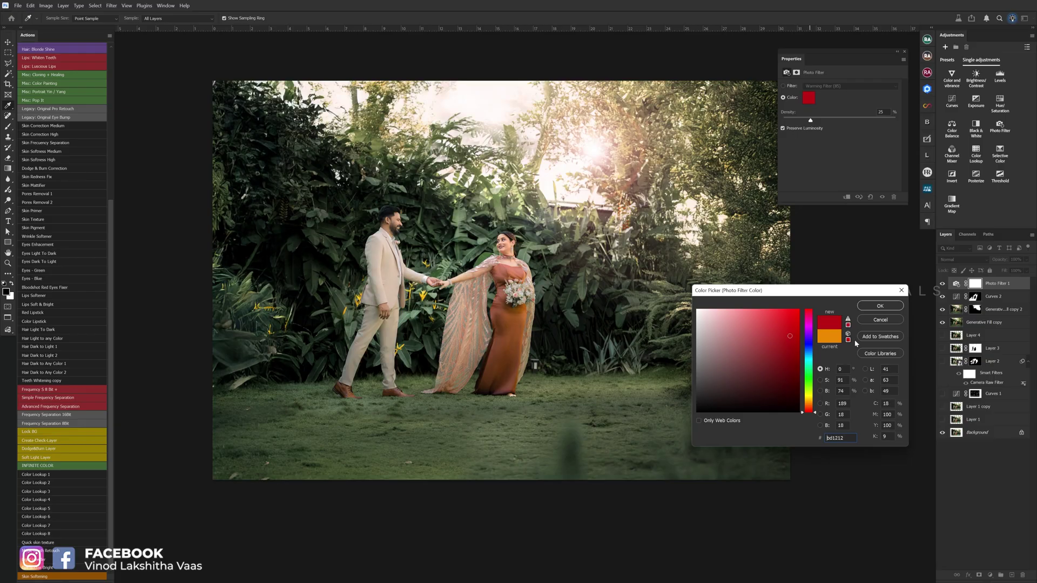
click(880, 320)
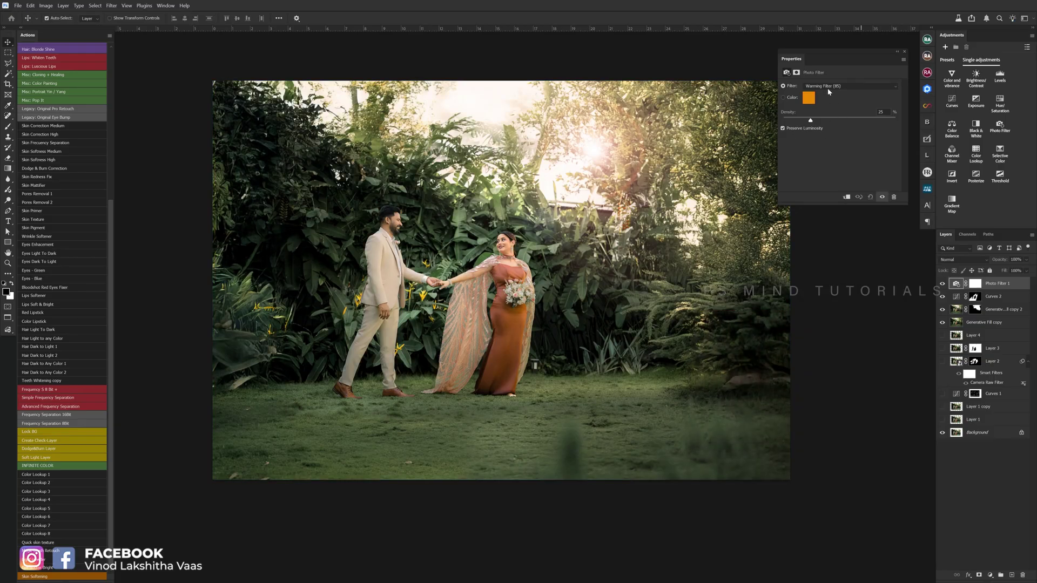
- Try the Cooling Filter (LBB) and Warming Filter (81) presets, then choose Sepia
click(850, 85)
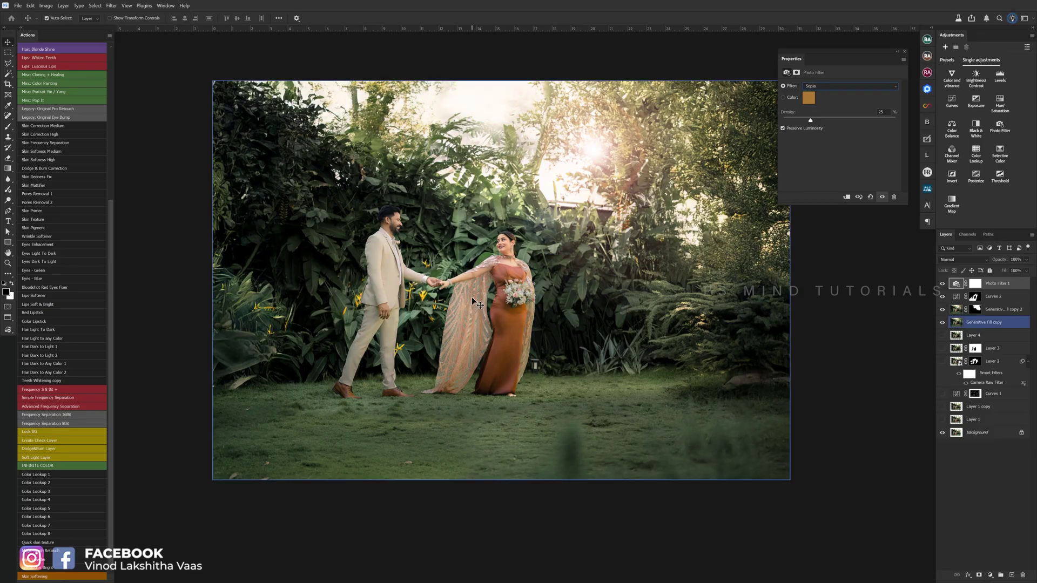
click(821, 87)
click(827, 116)
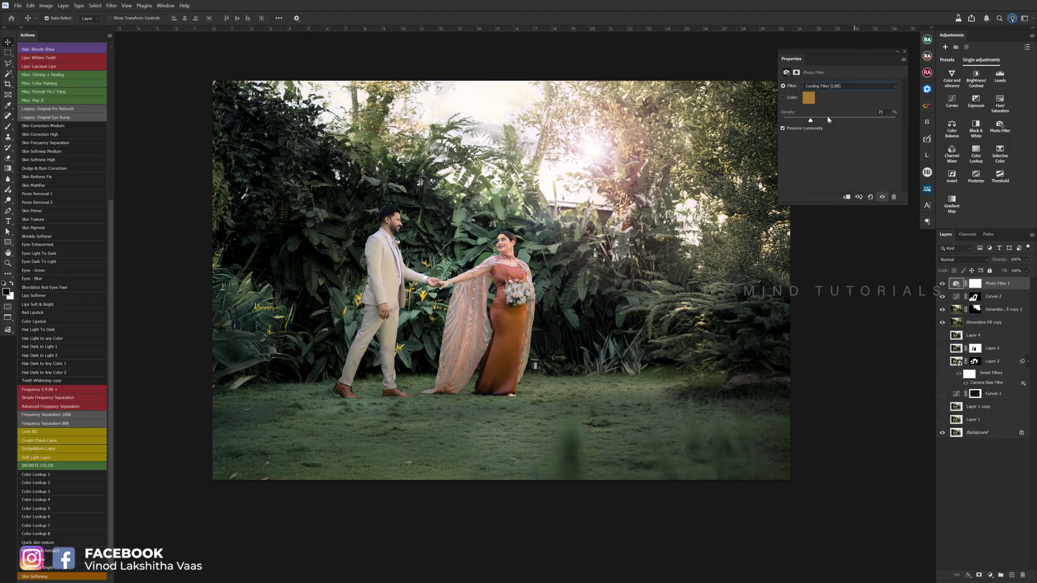
key(Up)
key(Up)
key(Down)
key(Down)
key(Down)
key(Down)
key(Down)
click(826, 87)
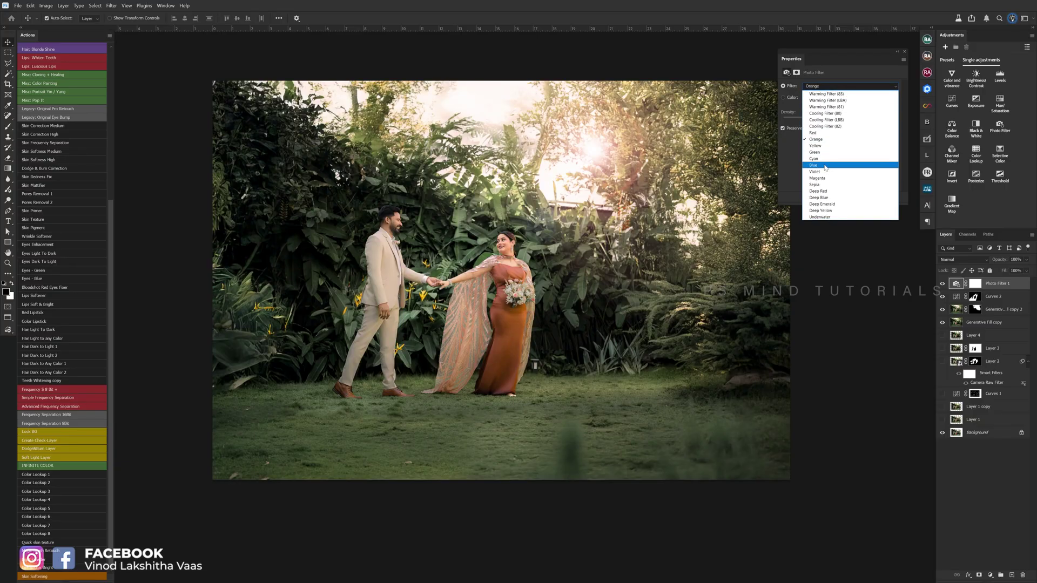
click(823, 184)
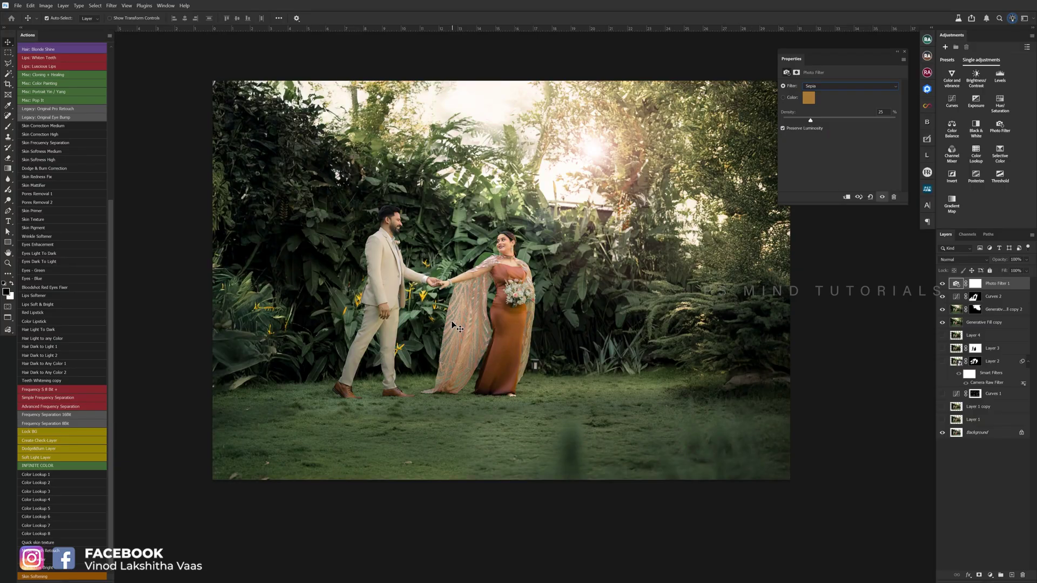
- Close the filter settings and toggle the Photo Filter off and on to compare
click(905, 53)
click(942, 283)
click(942, 284)
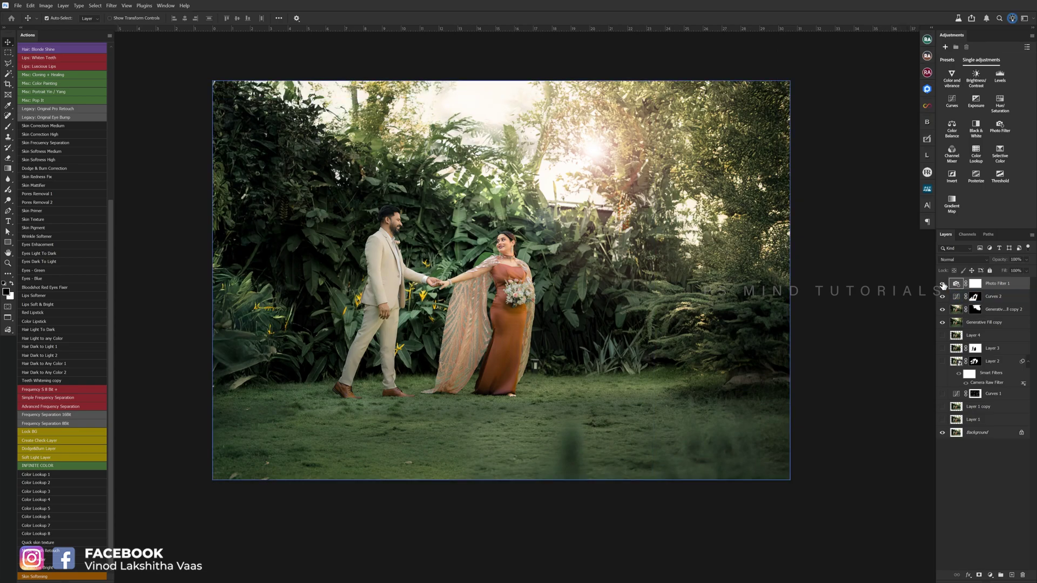
key(ctrl+minus)
key(ctrl+plus)
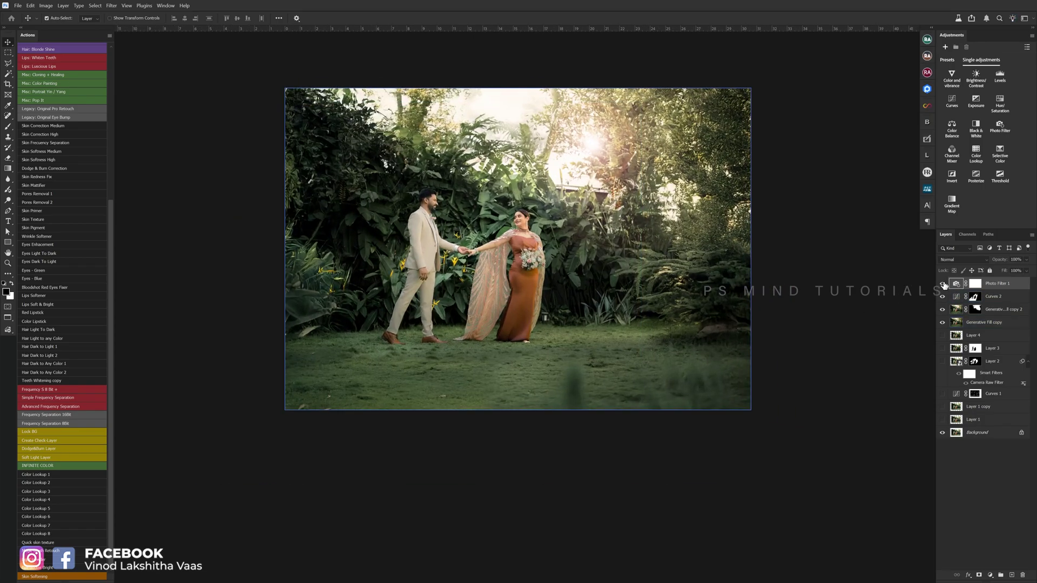
- Stamp all visible edits into a new Layer 5 with Ctrl+Alt+Shift+E
click(942, 283)
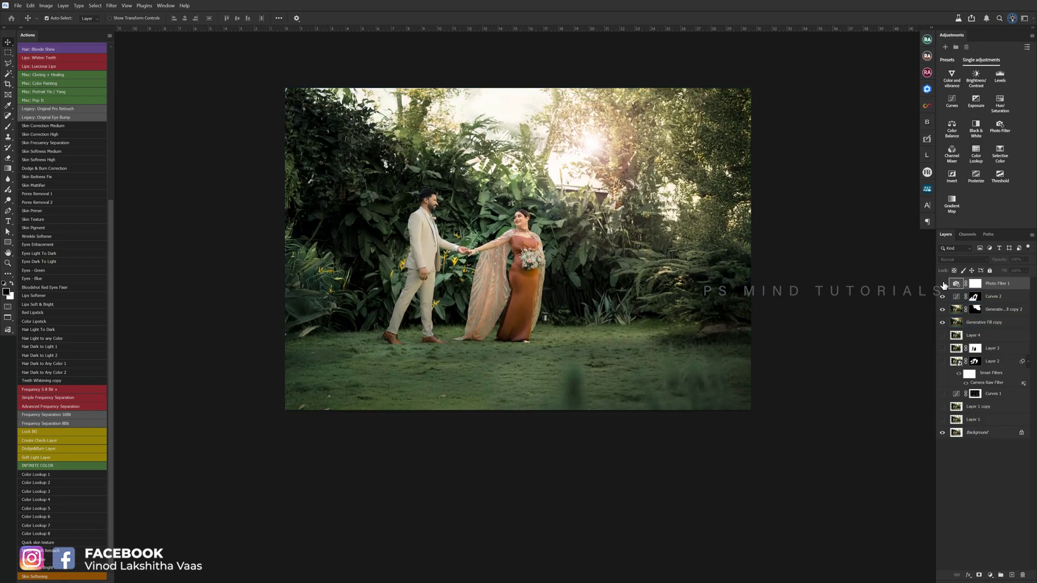
click(975, 296)
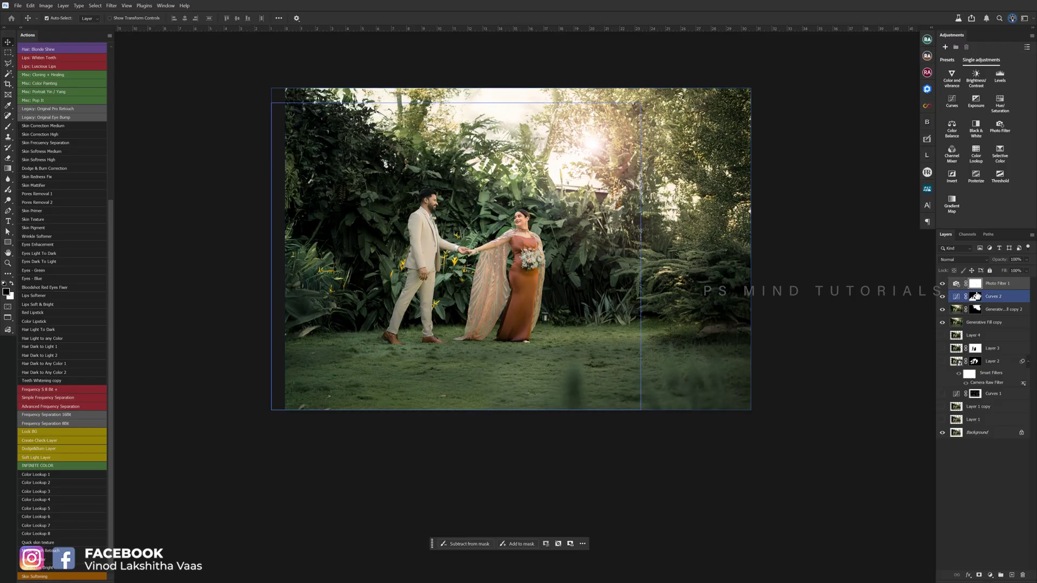
click(458, 281)
scroll(605, 270, up, 2)
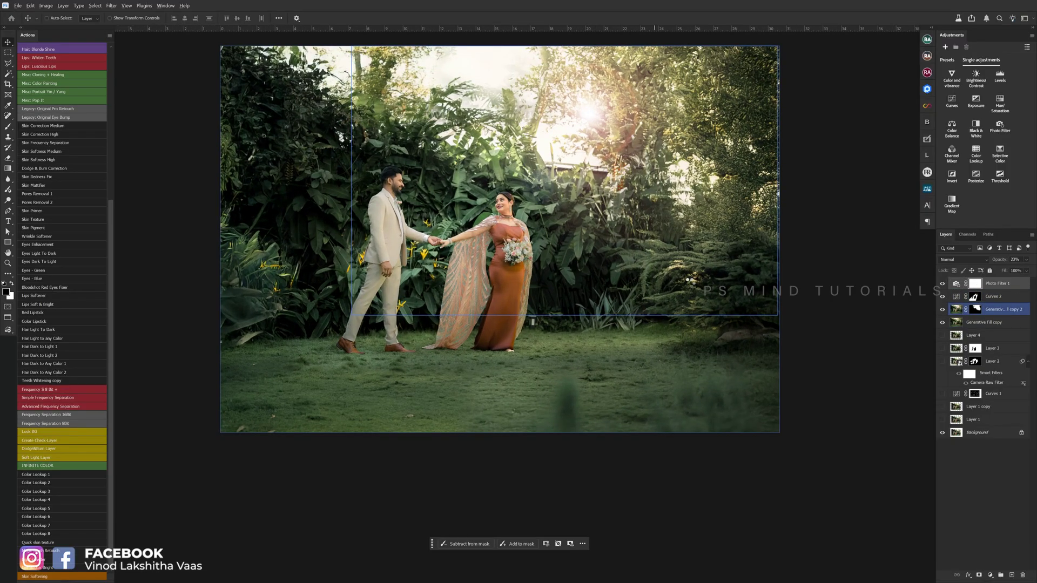
key(ctrl+shift+alt+e)
- Toggle Layer 5's visibility to compare the photo before and after
drag(942, 297, 942, 335)
click(942, 283)
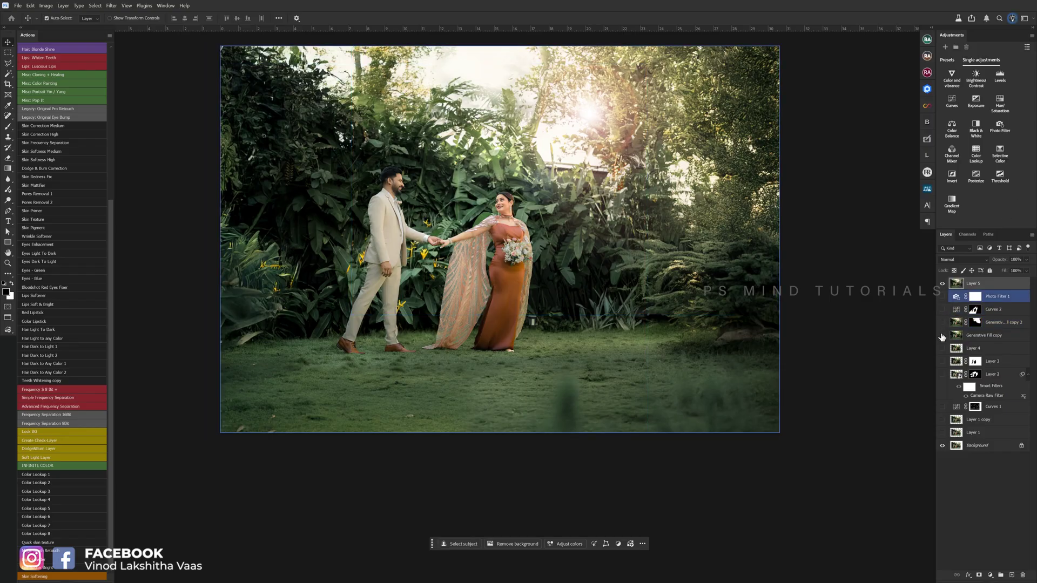
click(942, 283)
click(942, 284)
- Zoom and pan around the finished garden photo to inspect the couple
scroll(566, 261, down, 3)
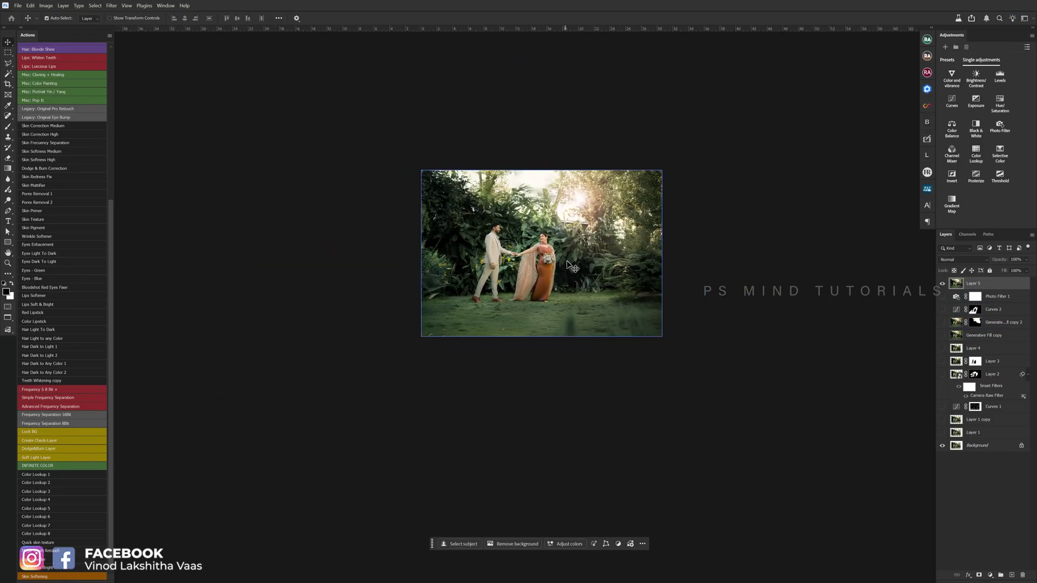
scroll(566, 260, up, 3)
scroll(566, 260, down, 3)
scroll(458, 262, up, 2)
scroll(458, 262, up, 1)
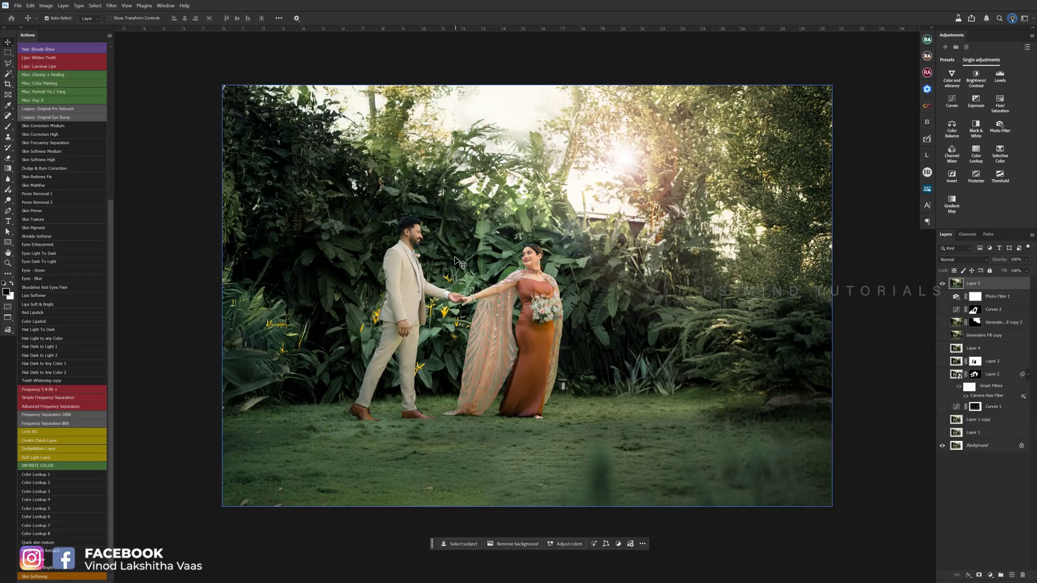
scroll(457, 263, up, 1)
scroll(422, 259, up, 1)
scroll(394, 255, up, 1)
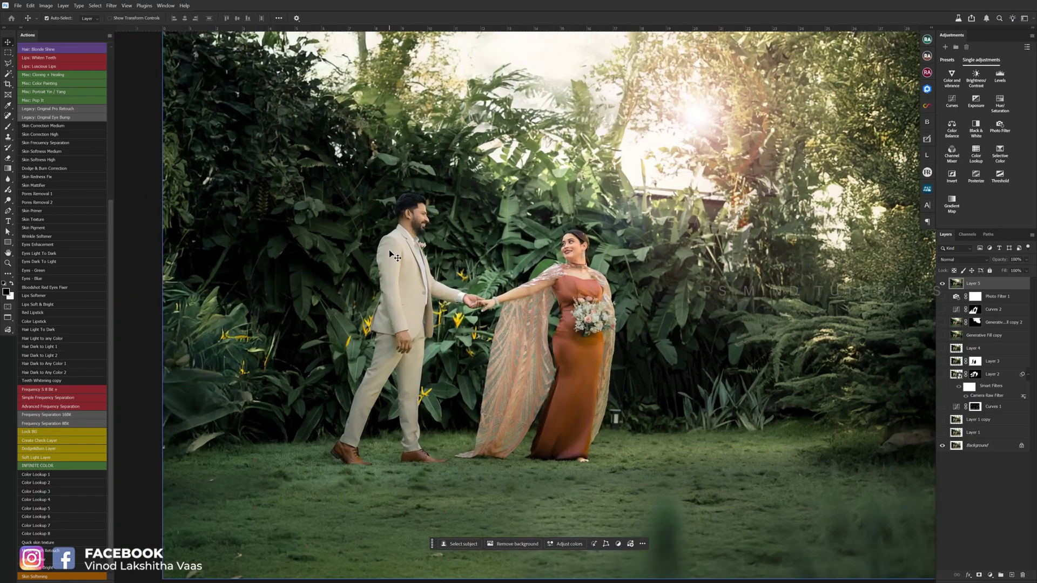
scroll(390, 254, up, 1)
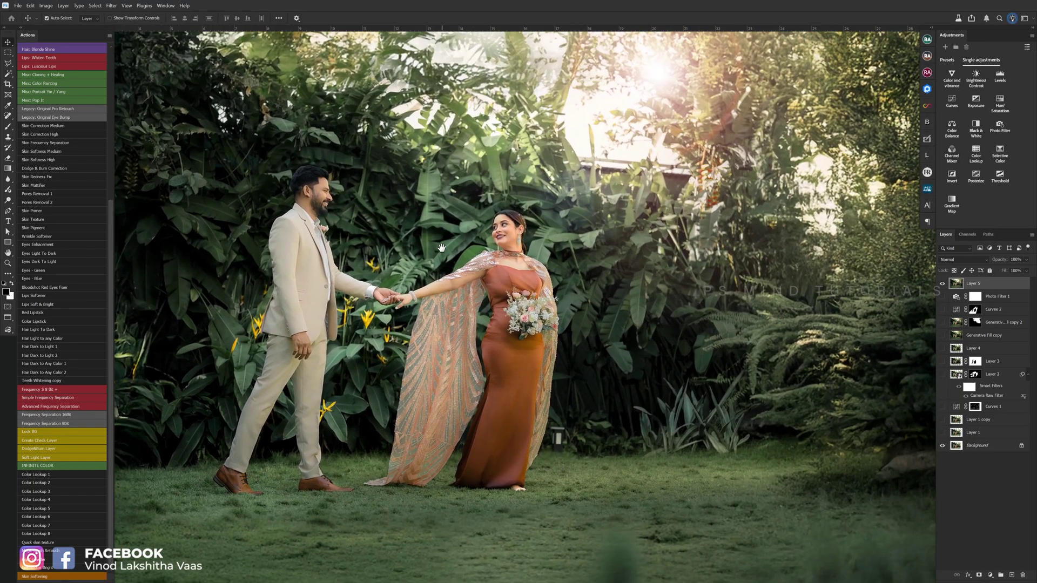
drag(621, 388, 670, 278)
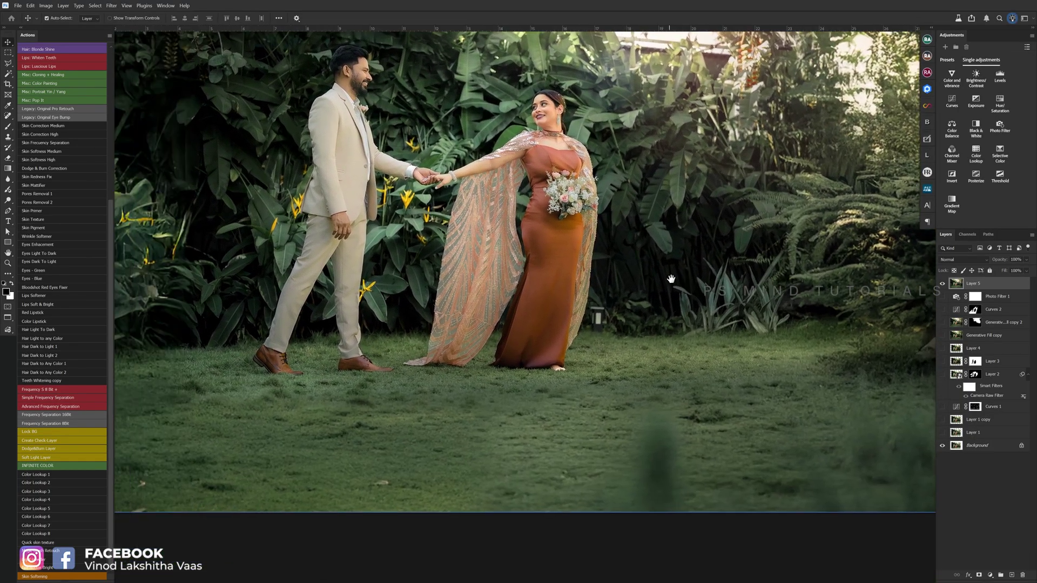
scroll(671, 278, down, 2)
scroll(637, 314, down, 1)
scroll(601, 350, down, 1)
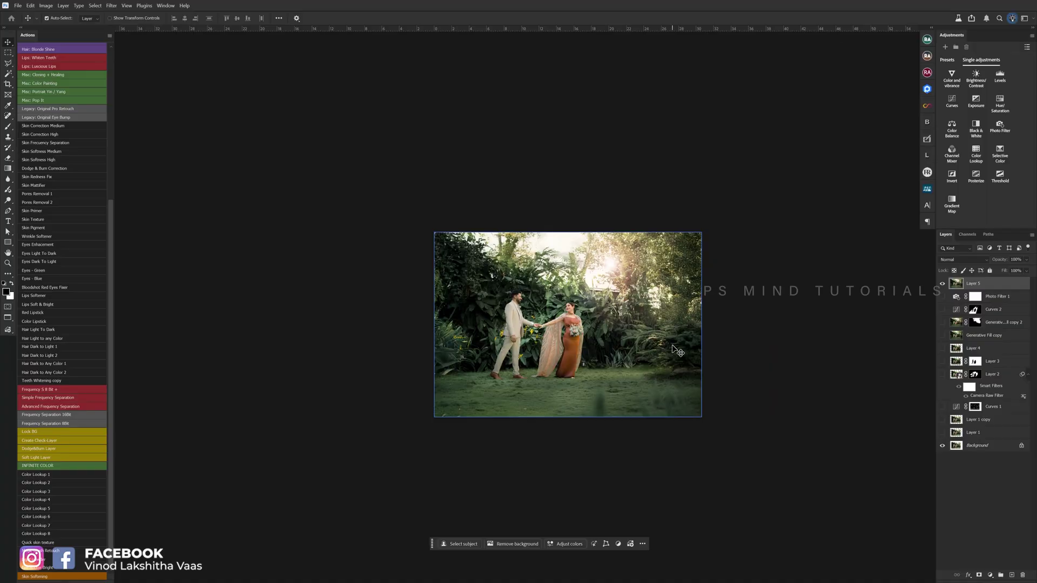
scroll(673, 346, up, 2)
scroll(639, 332, down, 2)
scroll(640, 332, down, 1)
scroll(581, 312, up, 2)
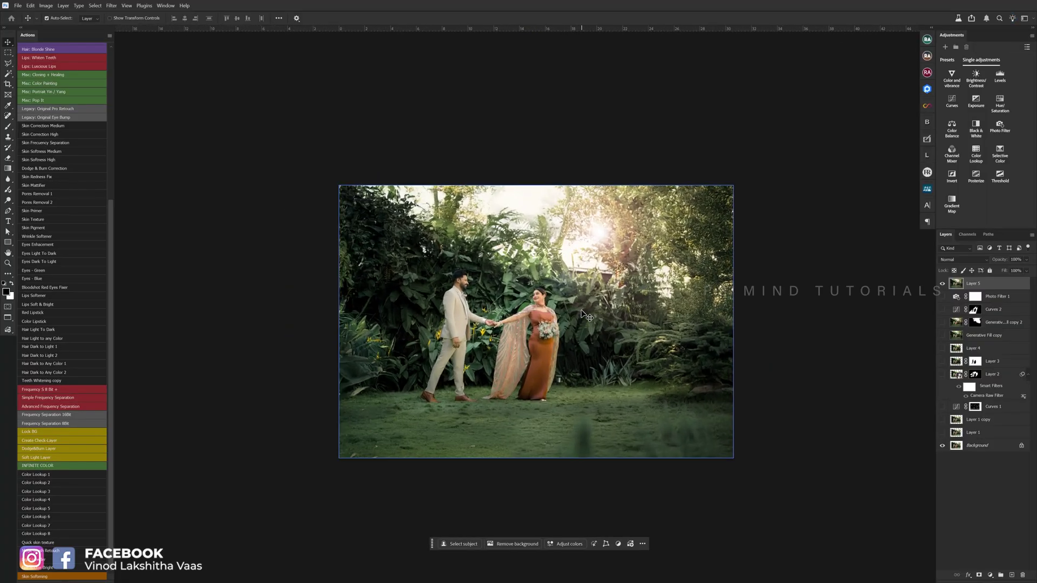
key(o)
scroll(550, 338, up, 1)
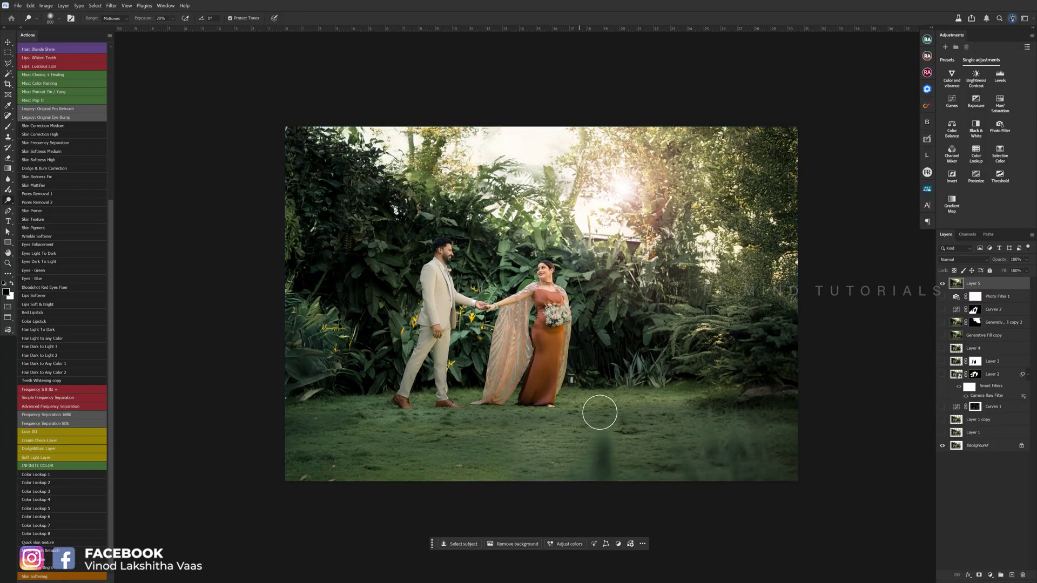
key(bracketleft)
key(bracketleft)
key(bracketleft)
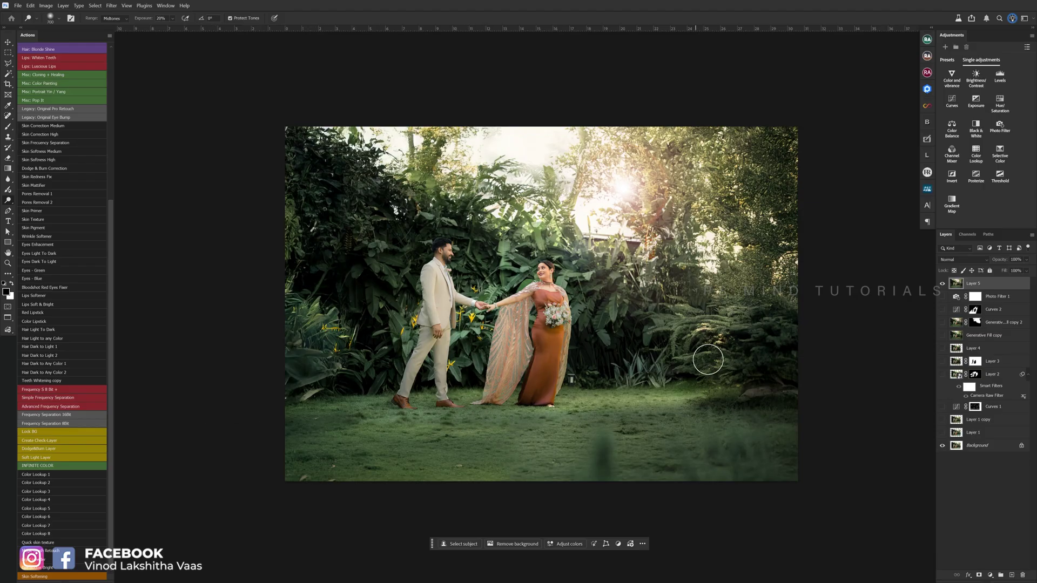
key(bracketleft)
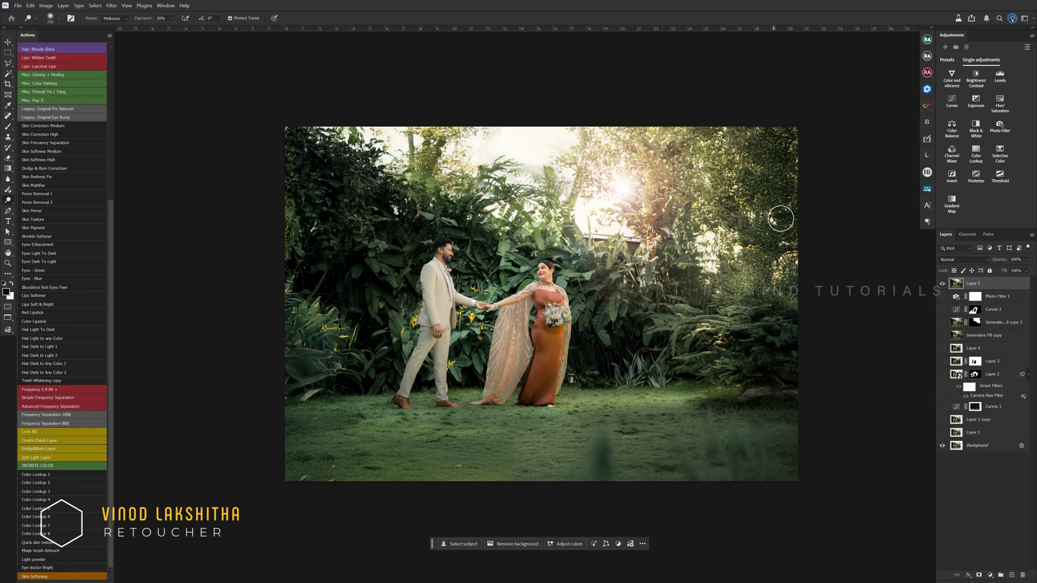
scroll(751, 178, down, 1)
scroll(372, 236, up, 2)
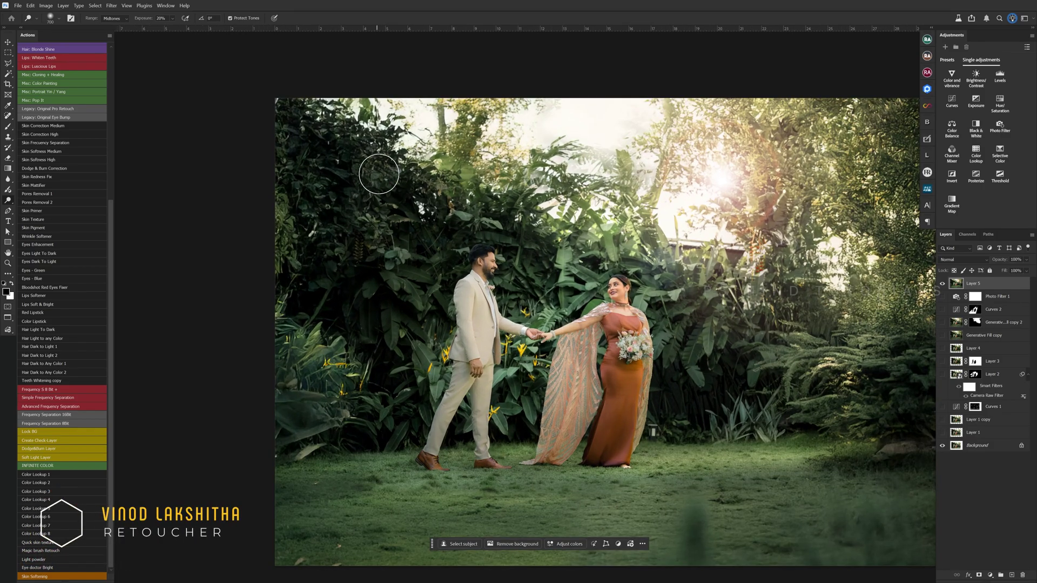
scroll(497, 293, down, 2)
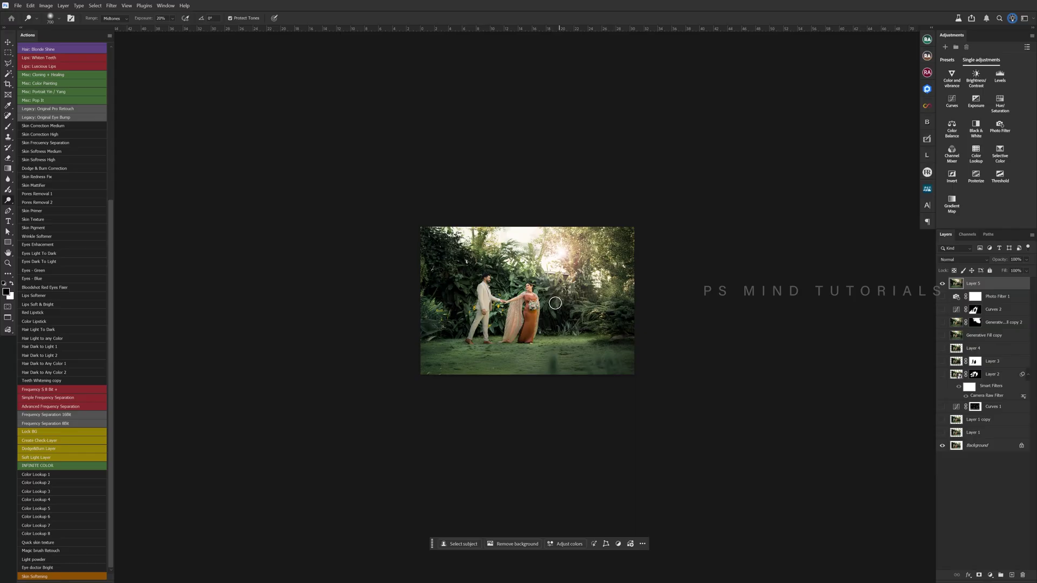
scroll(546, 307, up, 1)
scroll(548, 324, up, 1)
scroll(548, 328, up, 1)
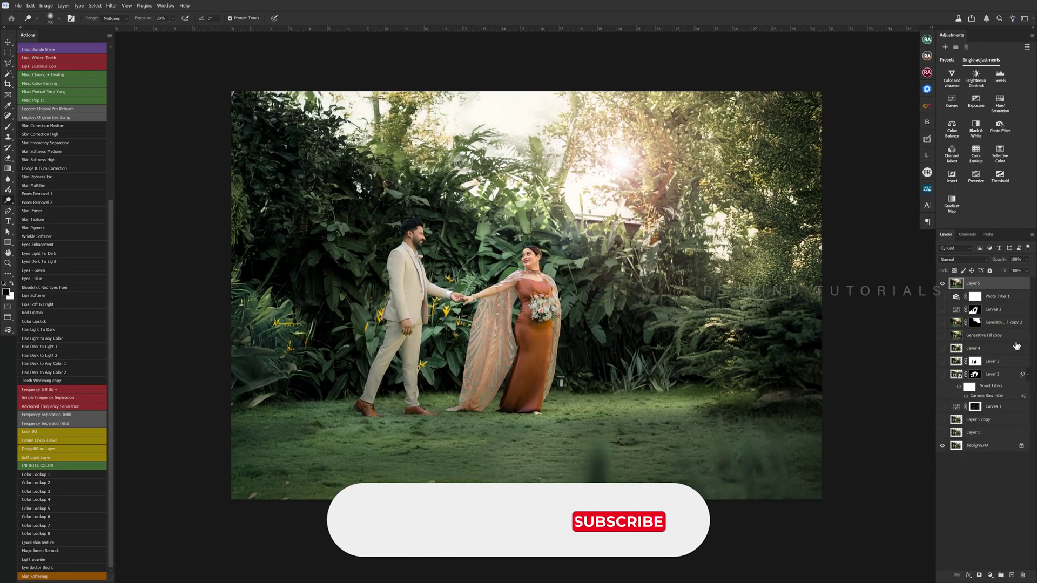
scroll(630, 316, down, 2)
scroll(629, 310, up, 2)
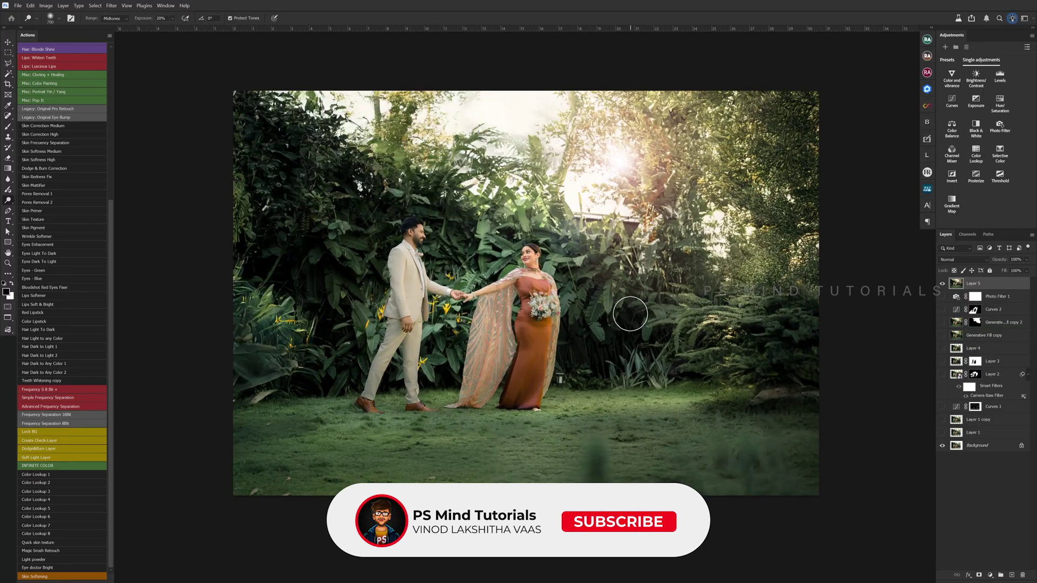
scroll(593, 302, down, 1)
scroll(545, 288, up, 1)
key(v)
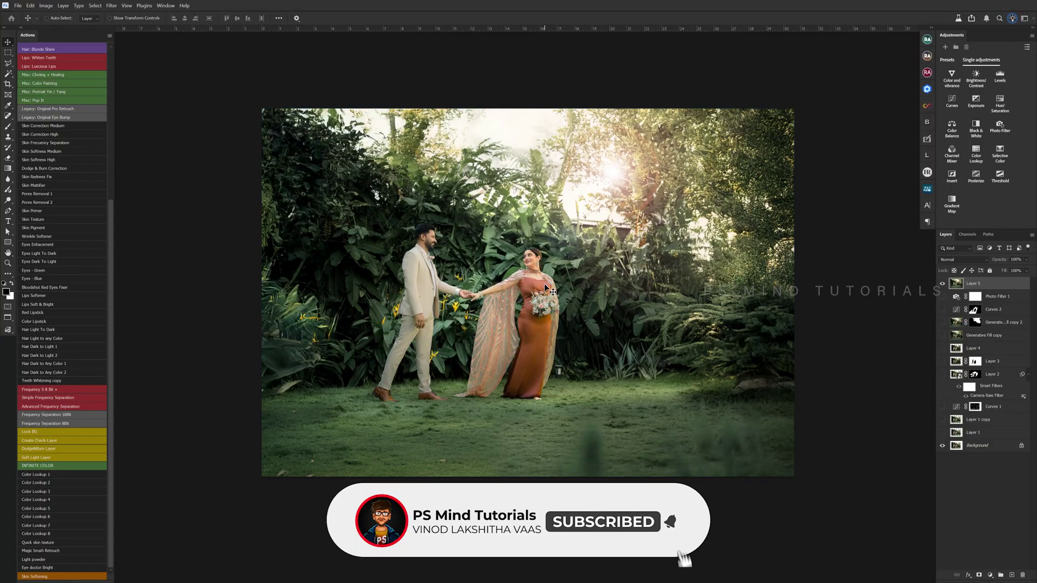